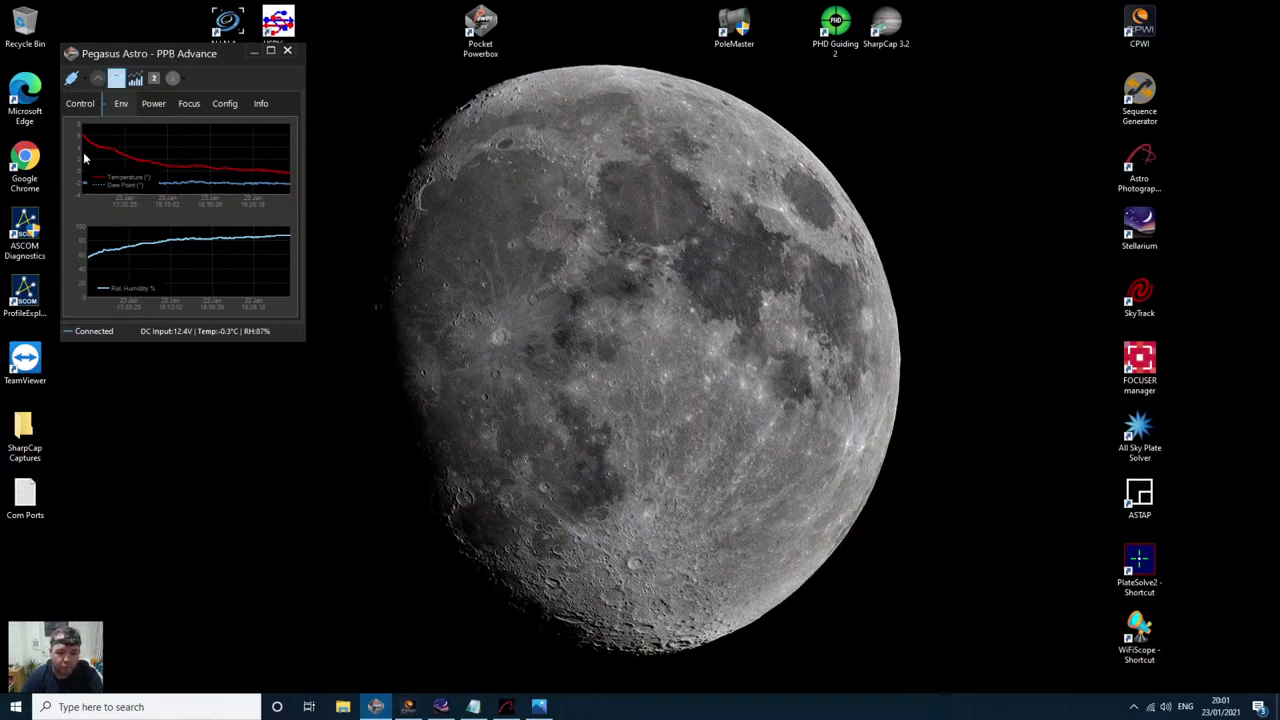
Step: Examine the telescope rig photo IMG_5241.JPEG and close it, leaving the Pegasus Astro power box window in view
{"action": "left_click_drag", "start_coordinate": [194, 55], "coordinate": [208, 64]}
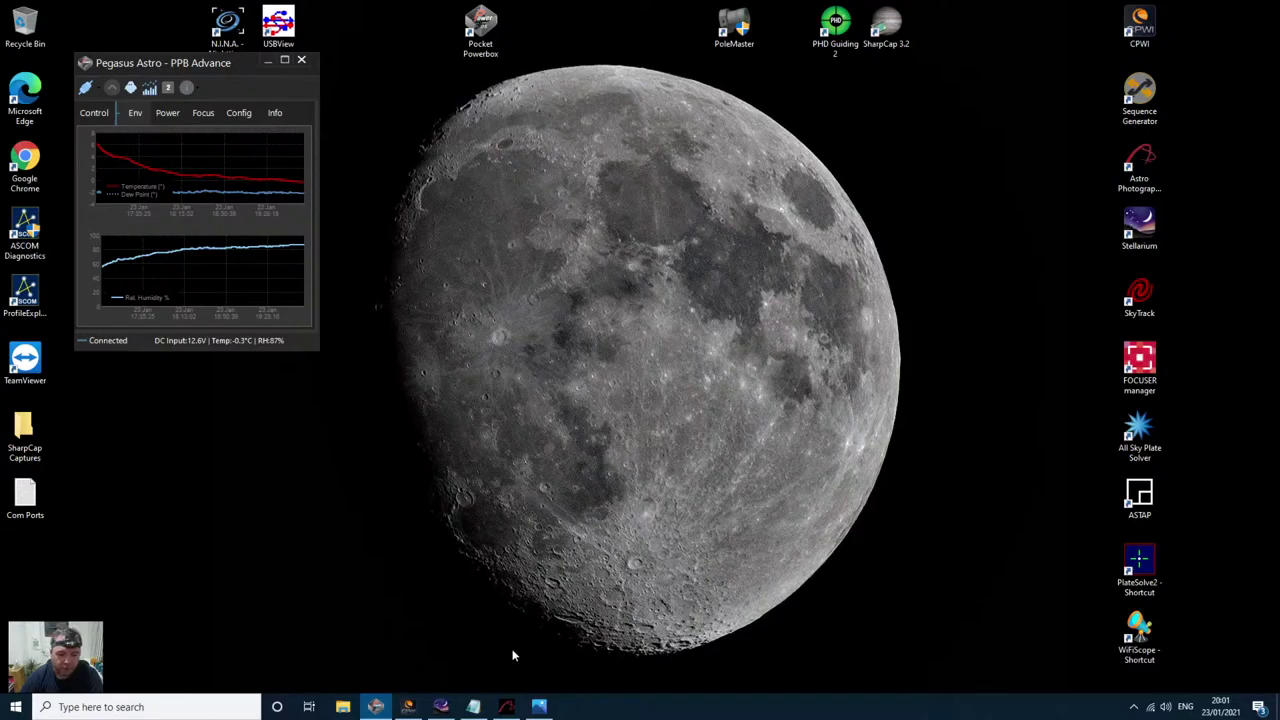
{"action": "left_click", "coordinate": [538, 707]}
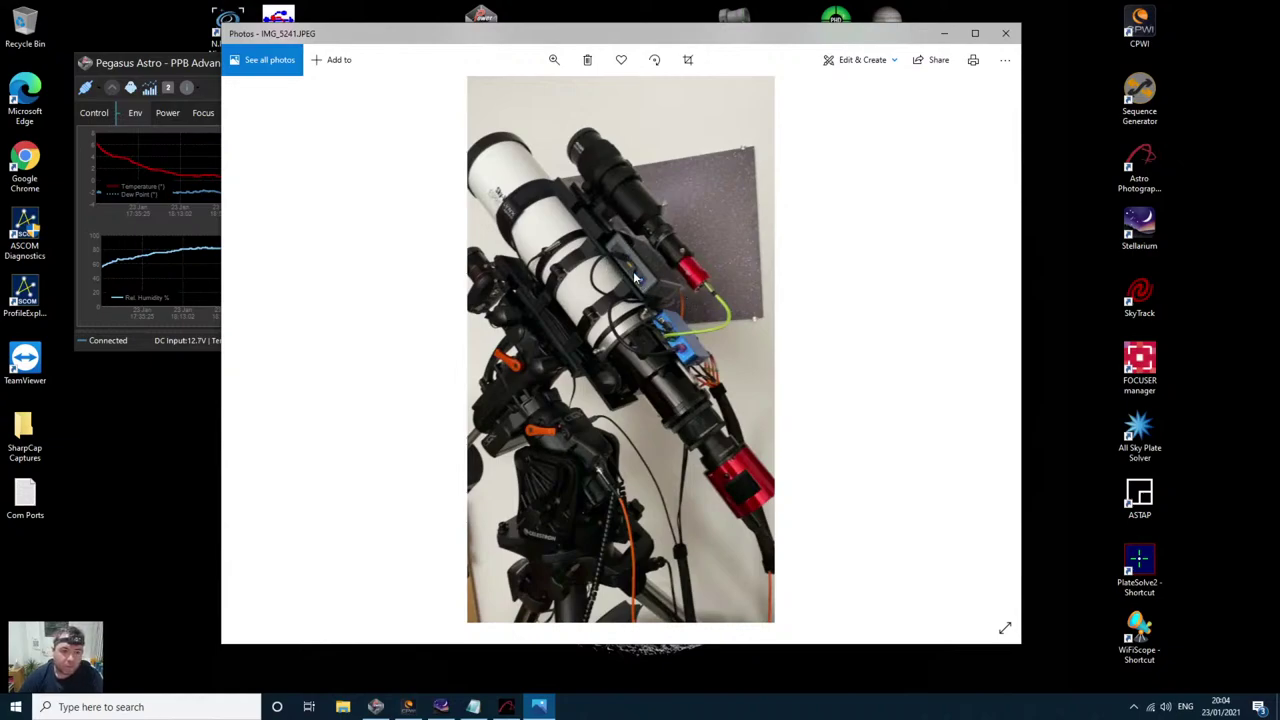
{"action": "mouse_move", "coordinate": [434, 62]}
{"action": "left_mouse_down"}
{"action": "mouse_move", "coordinate": [509, 309]}
{"action": "mouse_move", "coordinate": [491, 514]}
{"action": "mouse_move", "coordinate": [481, 167]}
{"action": "mouse_move", "coordinate": [446, 47]}
{"action": "left_mouse_up"}
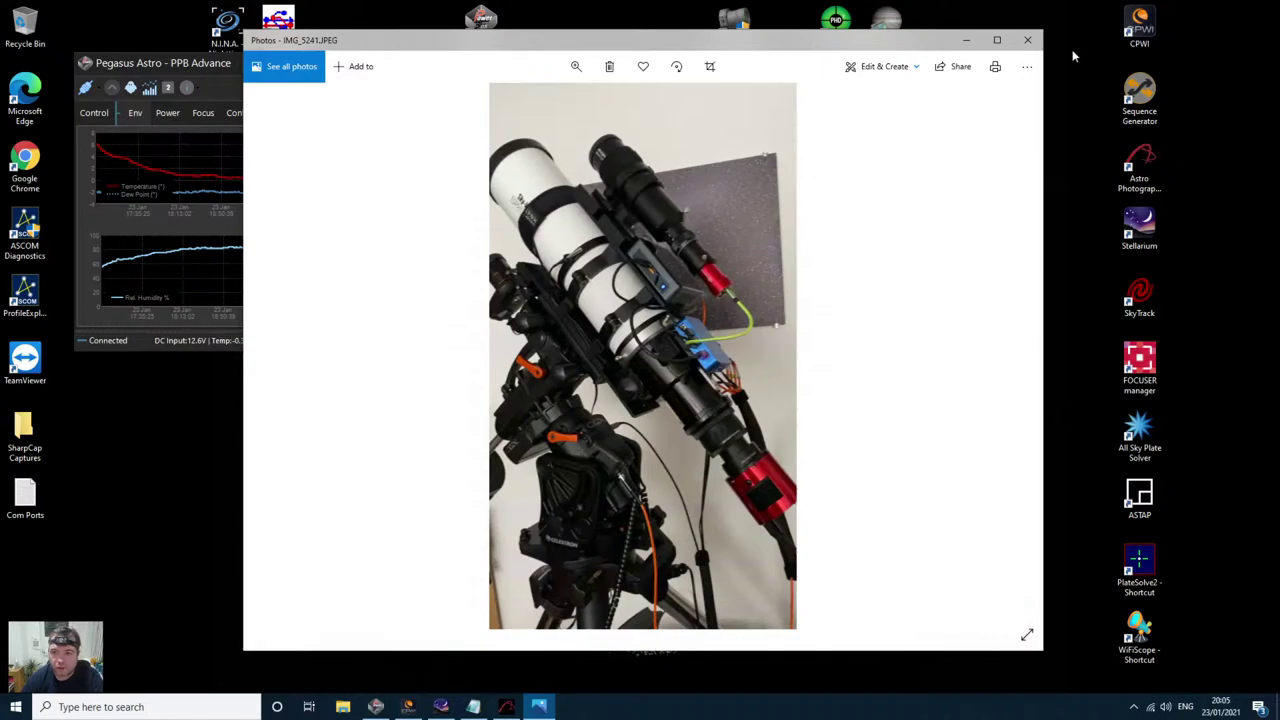
{"action": "left_click", "coordinate": [1027, 40]}
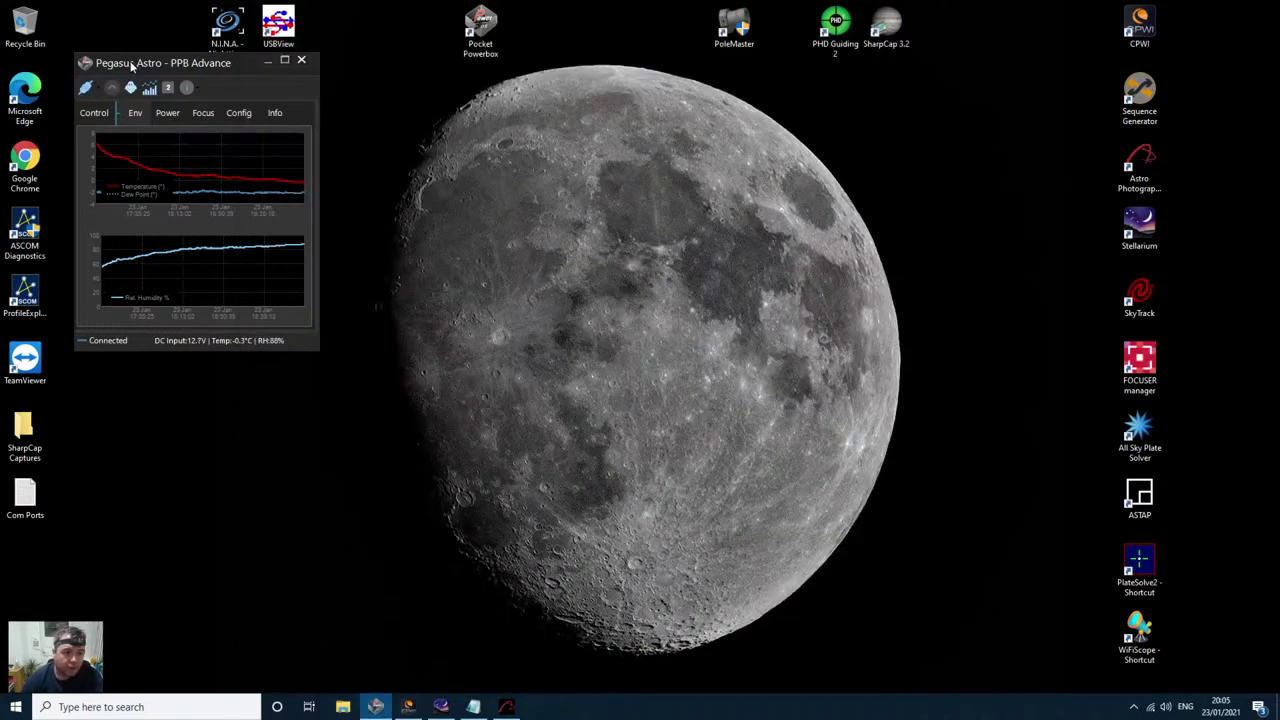
{"action": "left_click_drag", "start_coordinate": [134, 64], "coordinate": [117, 60]}
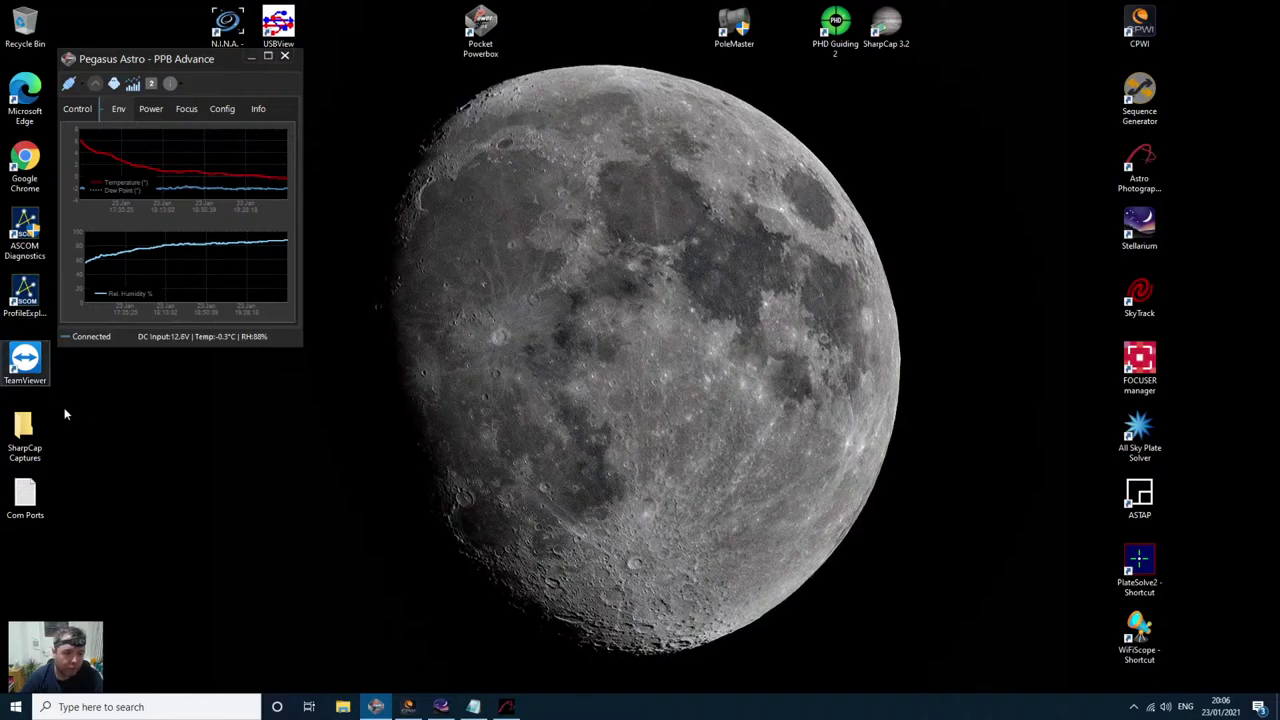
Step: Reopen the IMG_5241 photo from the Pictures folder and minimise both the photo and the folder window
{"action": "left_click", "coordinate": [343, 707]}
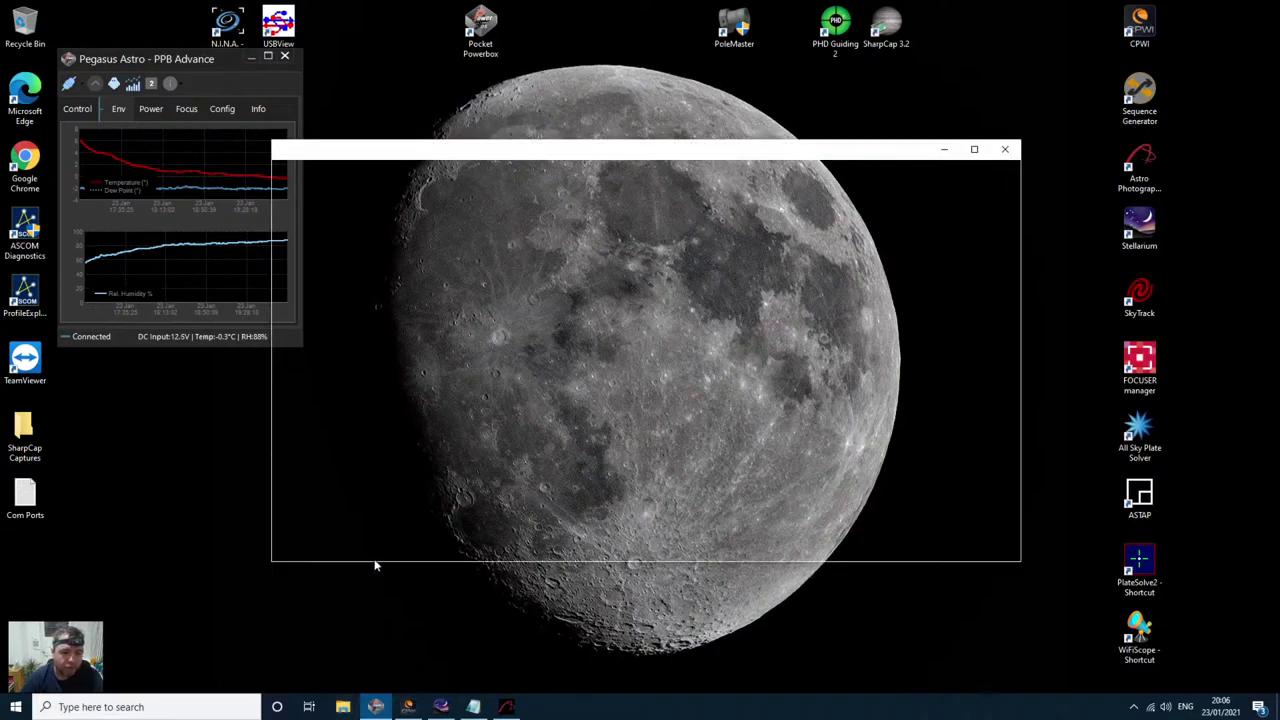
{"action": "left_click", "coordinate": [321, 287]}
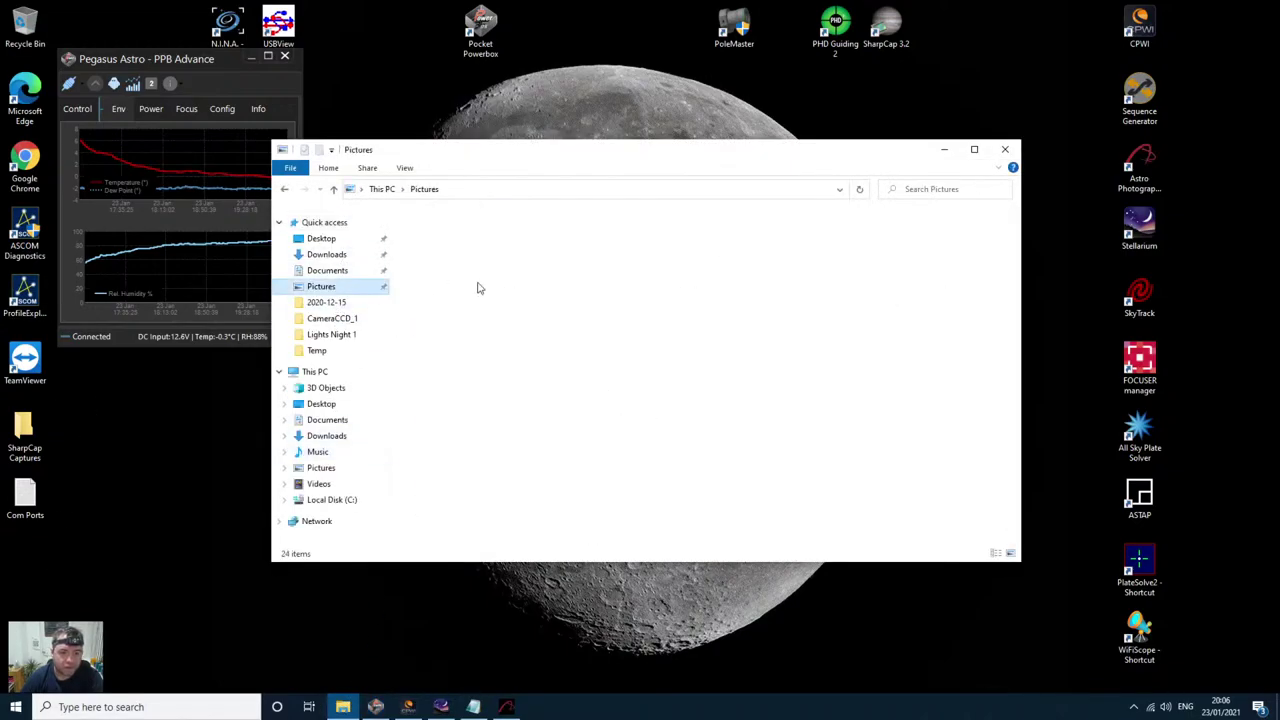
{"action": "double_click", "coordinate": [603, 257]}
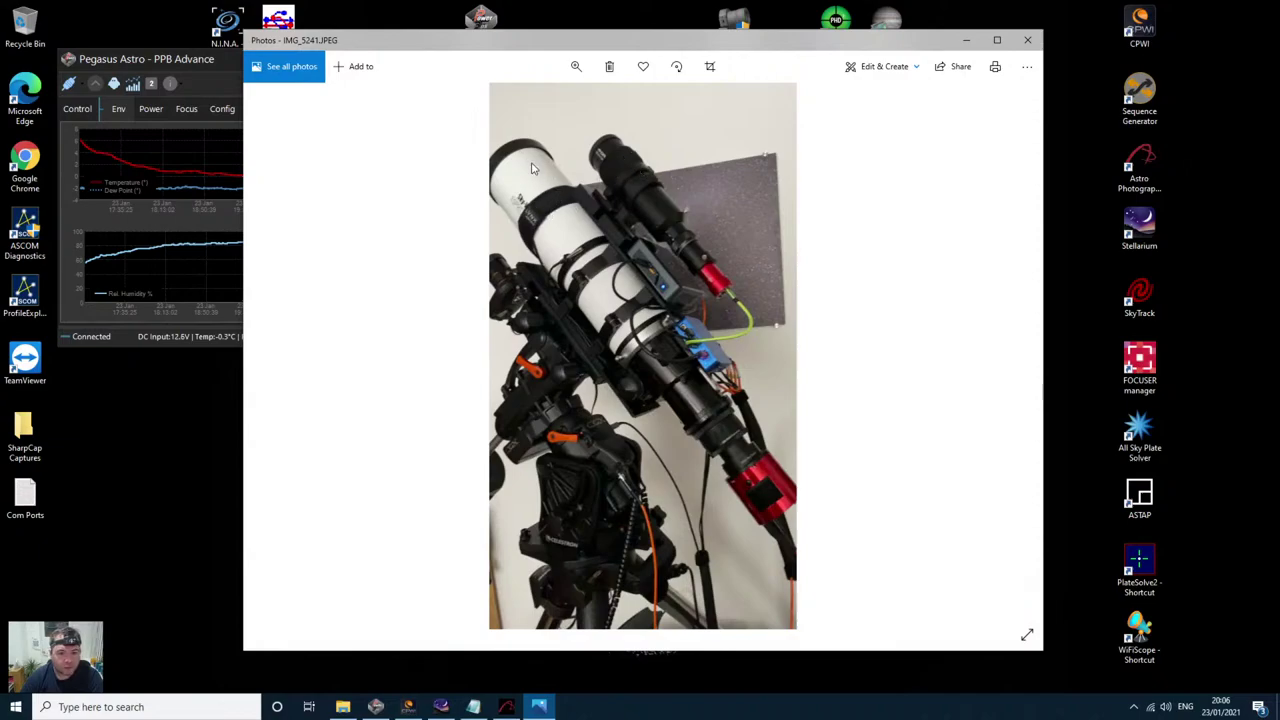
{"action": "left_click", "coordinate": [966, 42]}
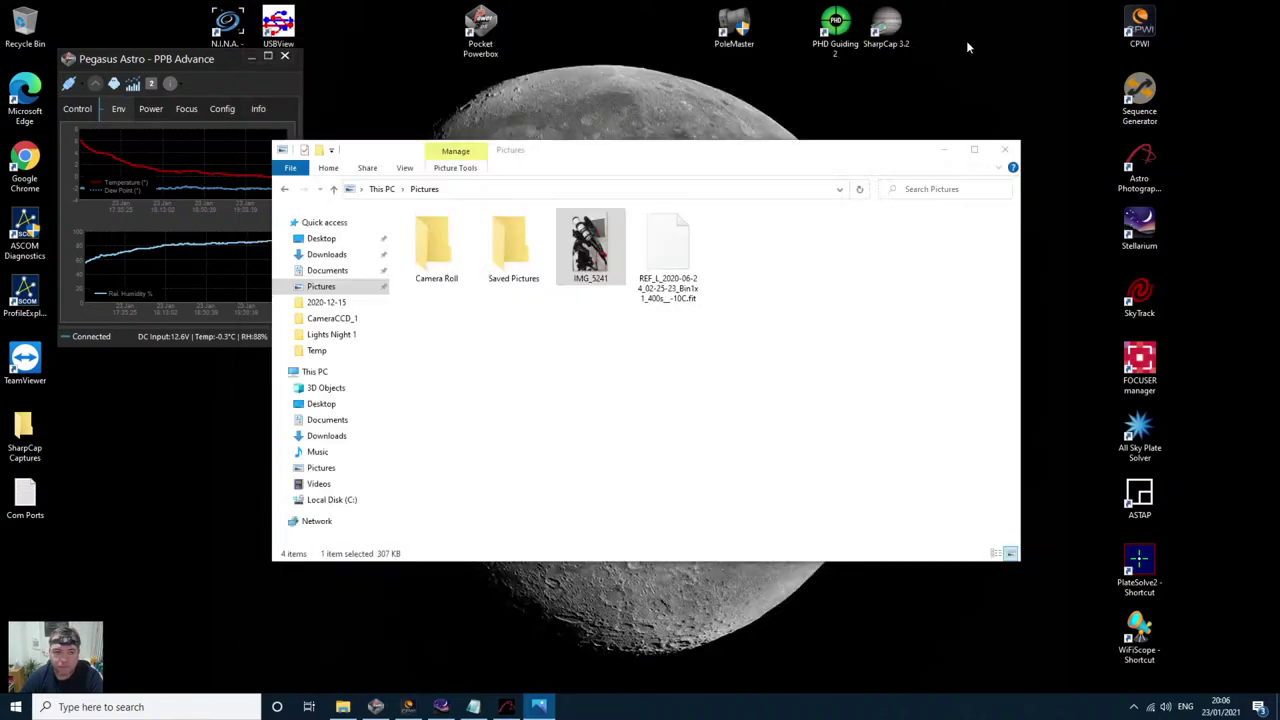
{"action": "left_click", "coordinate": [946, 151]}
Step: Enable Auto Dew for the dew heaters in the Pegasus Astro power box controls and acknowledge the notice
{"action": "left_click", "coordinate": [84, 112]}
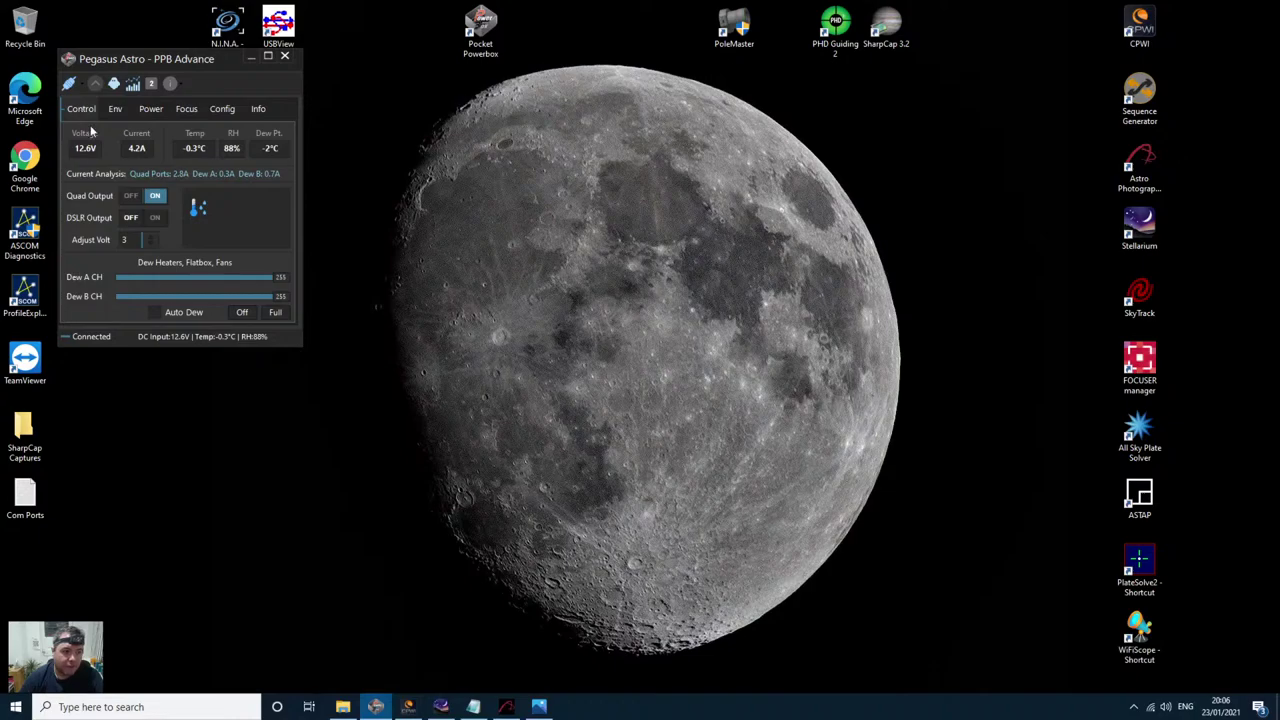
{"action": "left_click", "coordinate": [156, 312]}
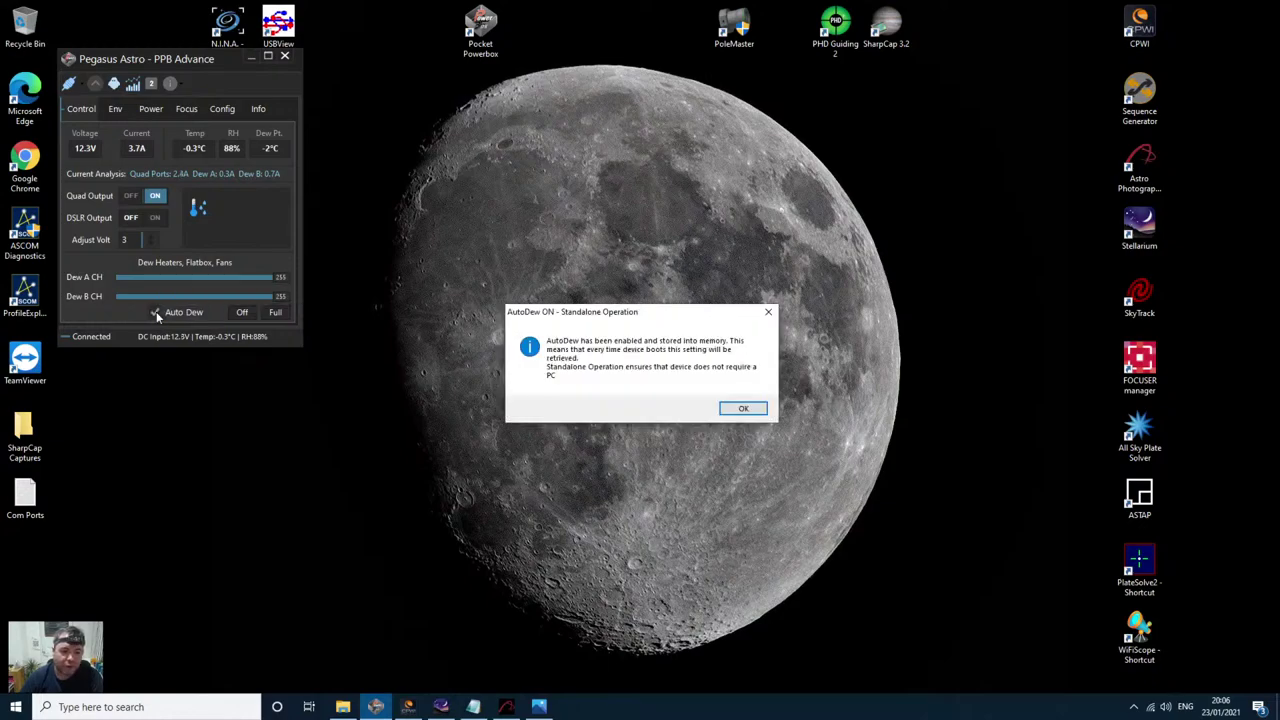
{"action": "left_click", "coordinate": [725, 410]}
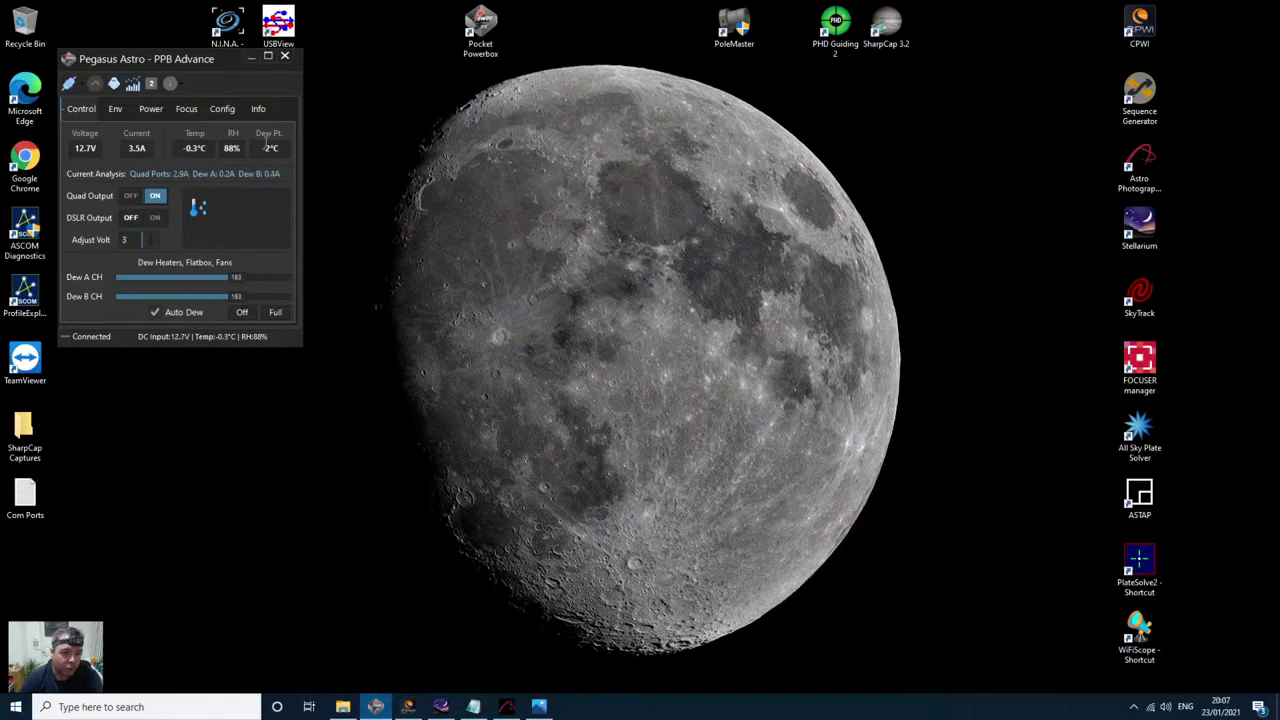
Step: Examine the dew point reading, the environment graphs and the power graphs of the power box
{"action": "left_click_drag", "start_coordinate": [260, 148], "coordinate": [282, 148]}
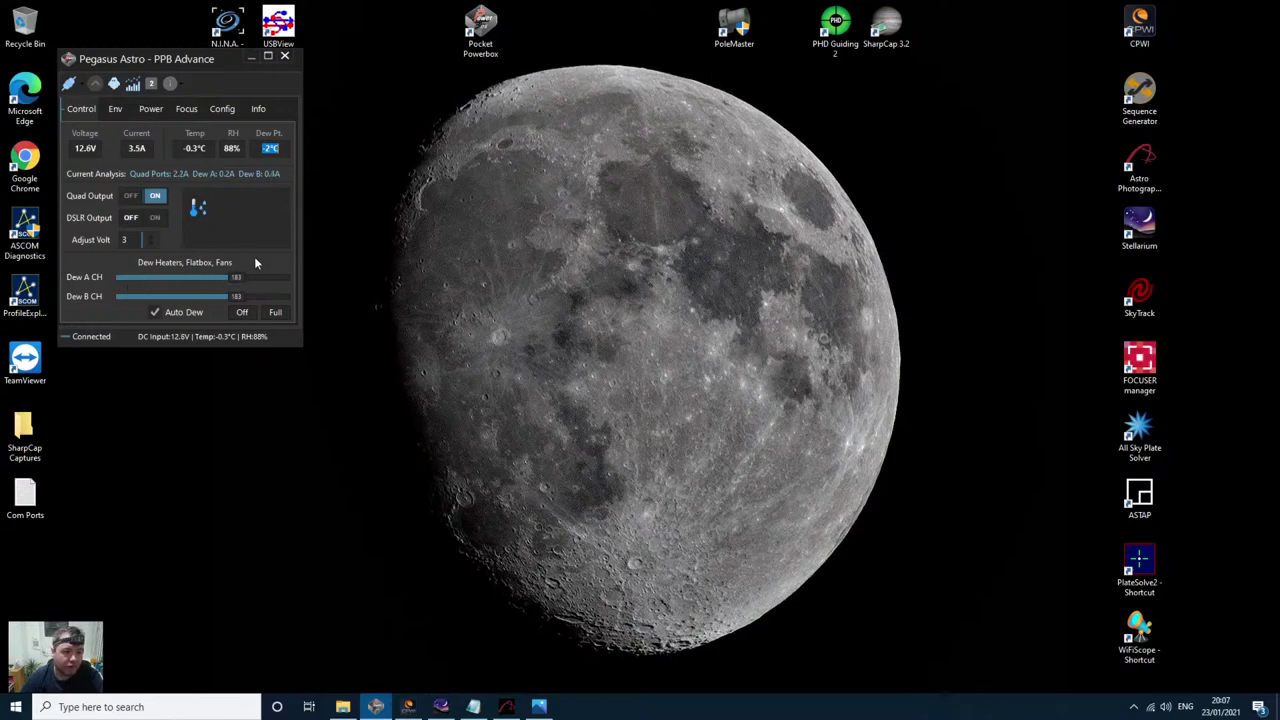
{"action": "left_click", "coordinate": [117, 109]}
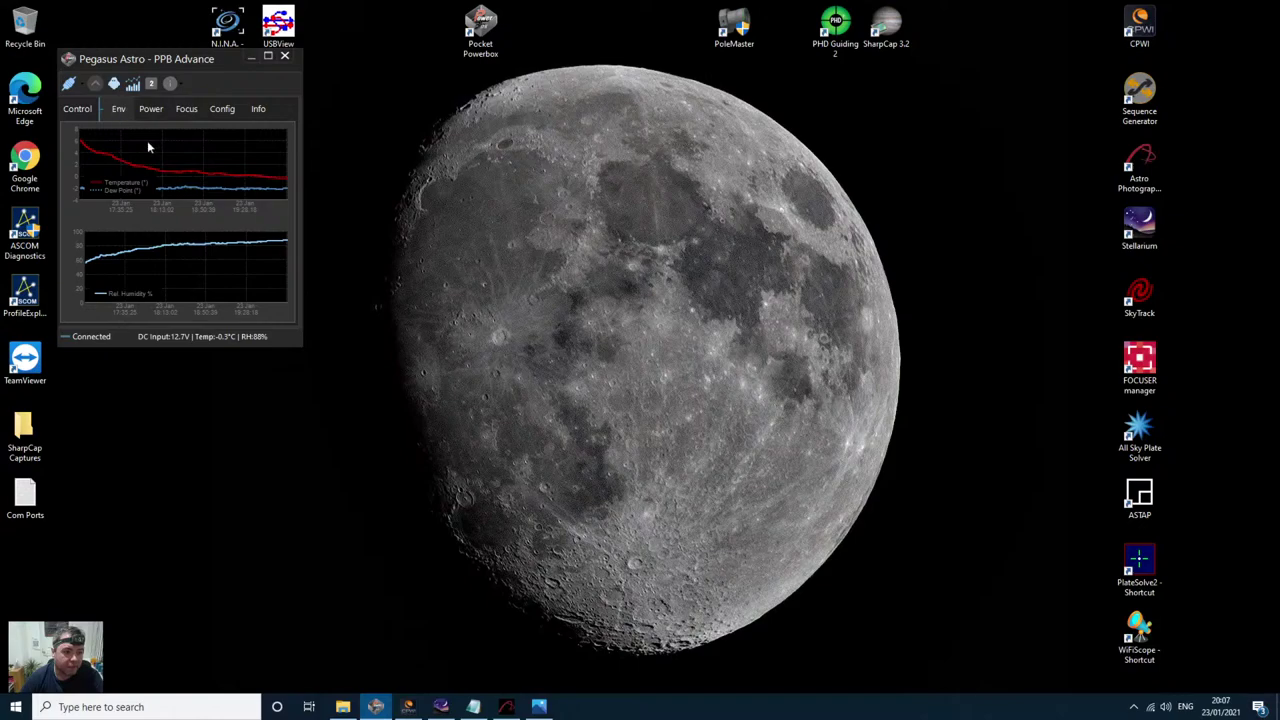
{"action": "left_click", "coordinate": [155, 112]}
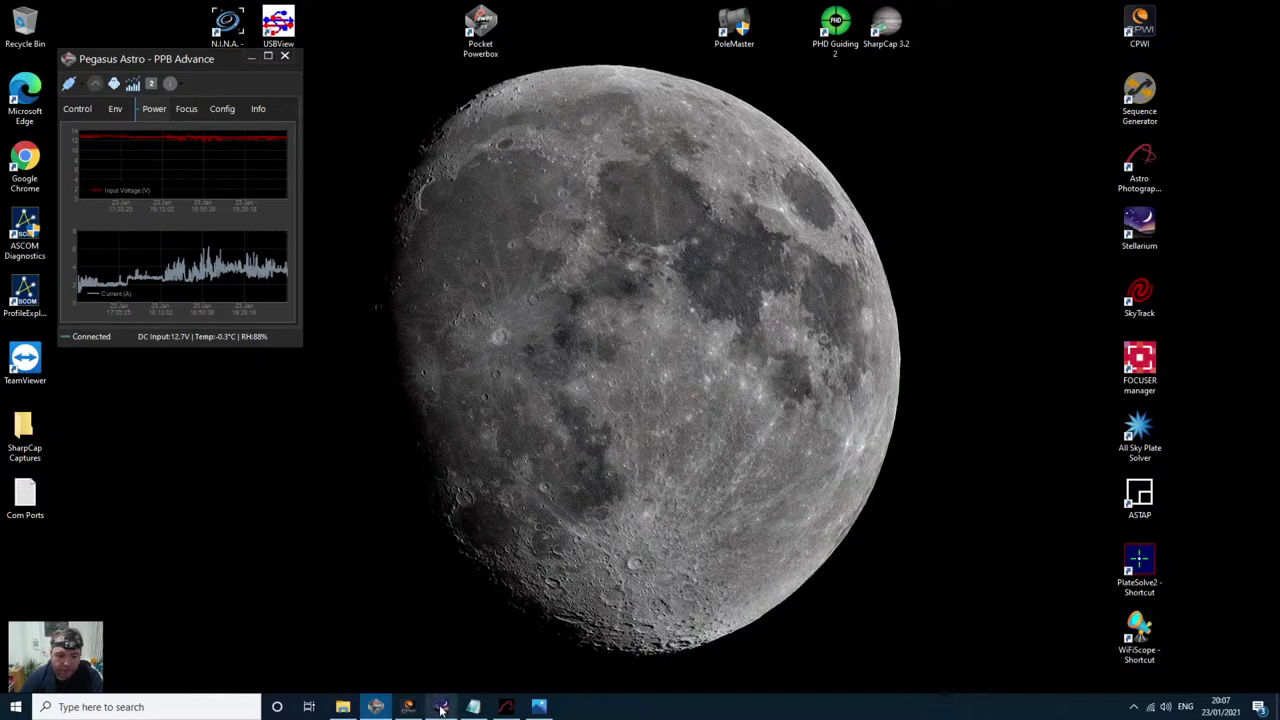
Step: Bring back the minimised Pictures folder window and close it
{"action": "mouse_move", "coordinate": [441, 708]}
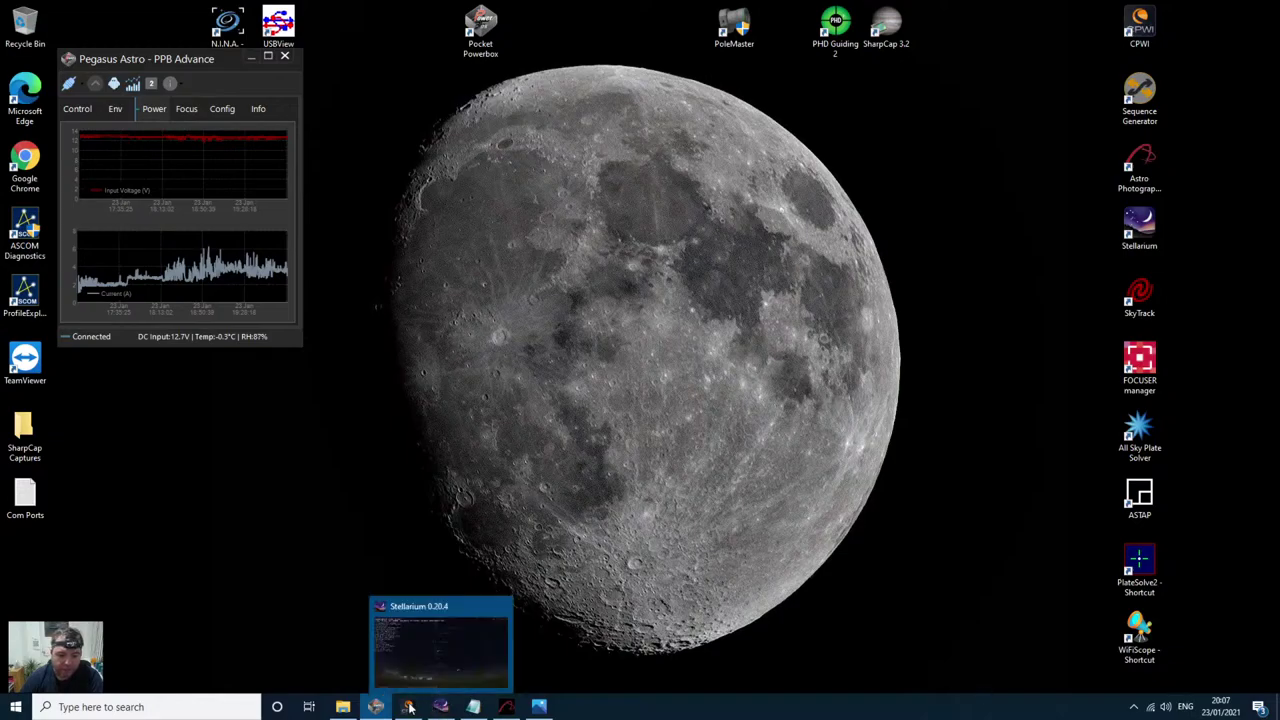
{"action": "left_click", "coordinate": [342, 707]}
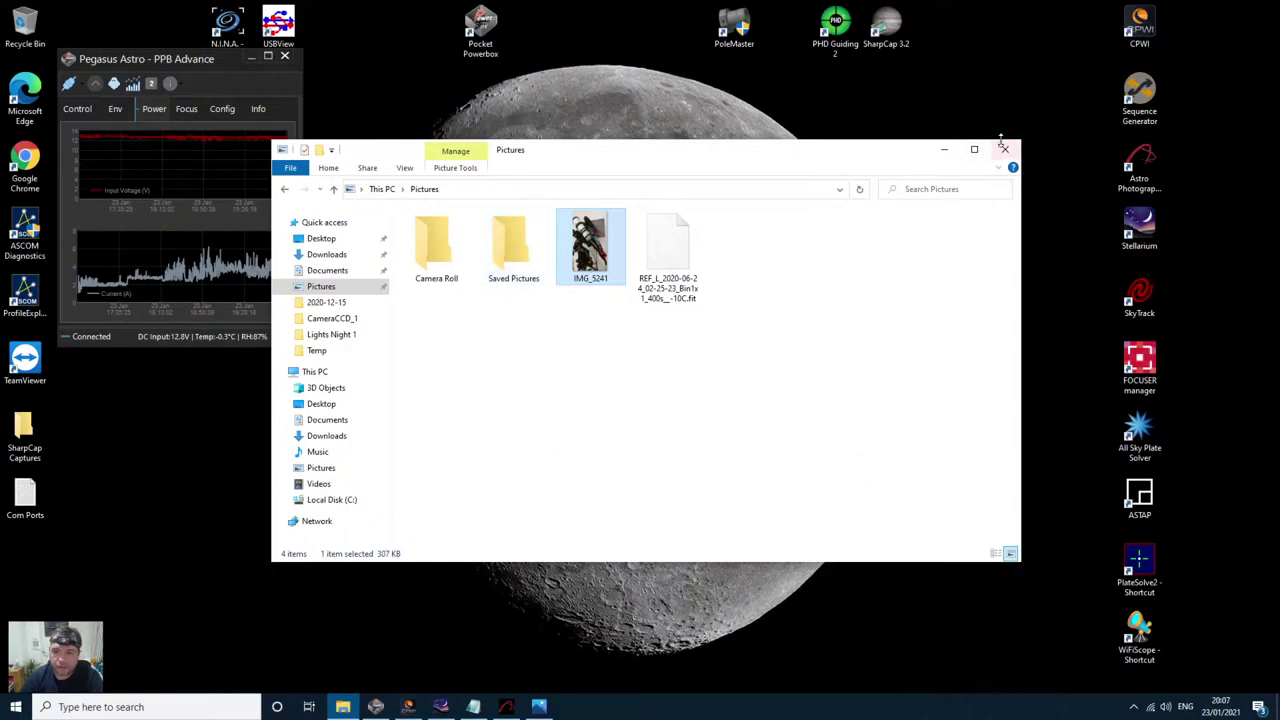
{"action": "left_click", "coordinate": [1005, 149]}
Step: Open Google Chrome and search Google for "rosette nebula"
{"action": "double_click", "coordinate": [17, 172]}
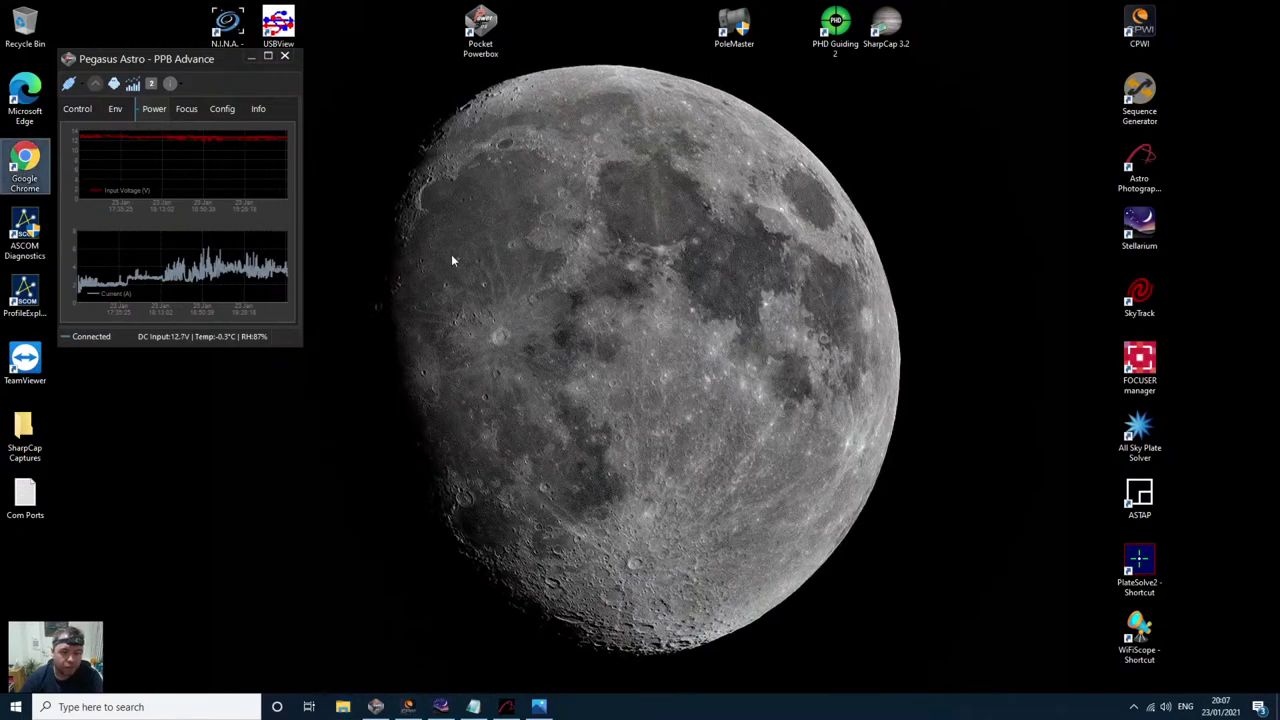
{"action": "left_click", "coordinate": [498, 64]}
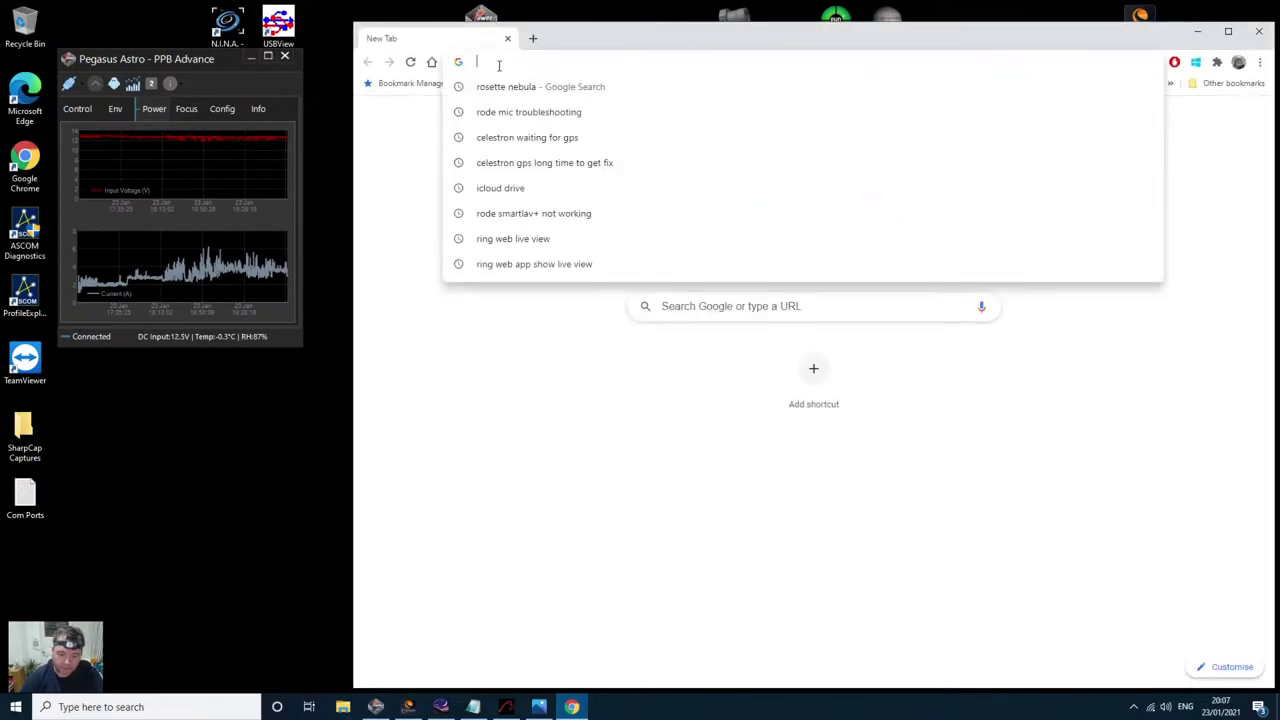
{"action": "type", "text": "ros"}
{"action": "key", "text": "Return"}
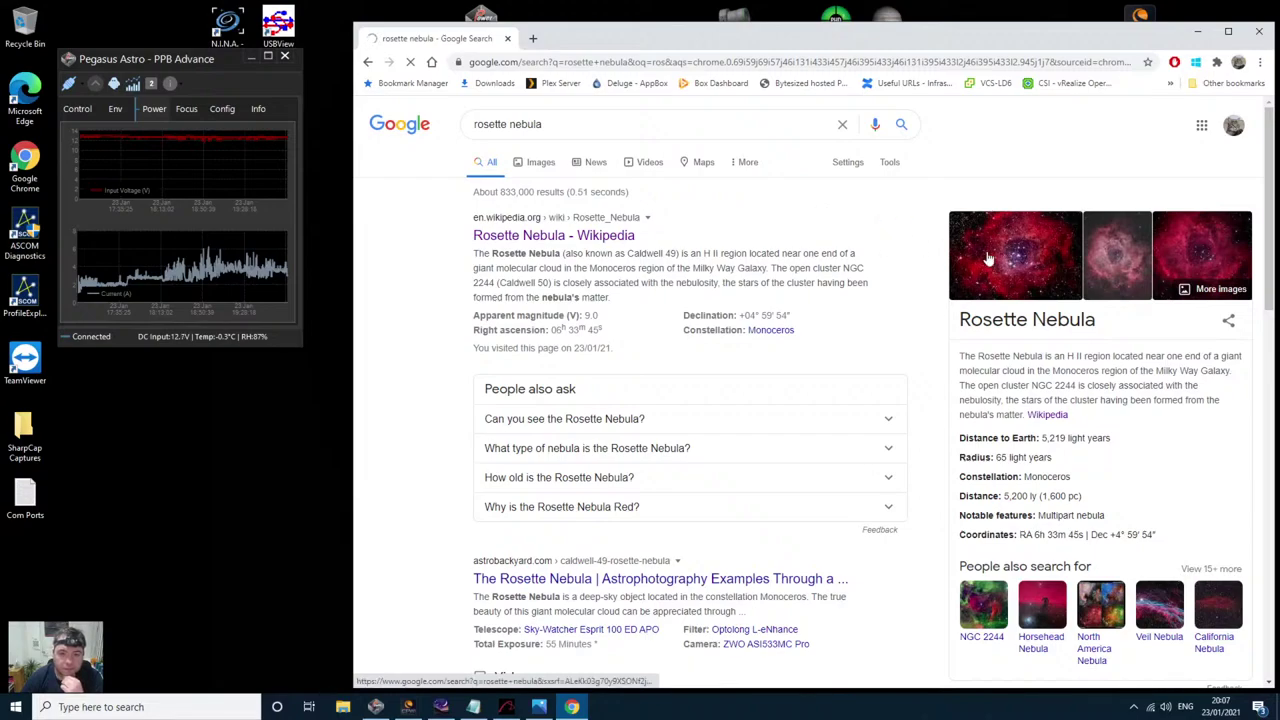
Step: Open the Rosette Nebula article on Wikipedia, view its main image enlarged and return to the article
{"action": "left_click", "coordinate": [600, 237]}
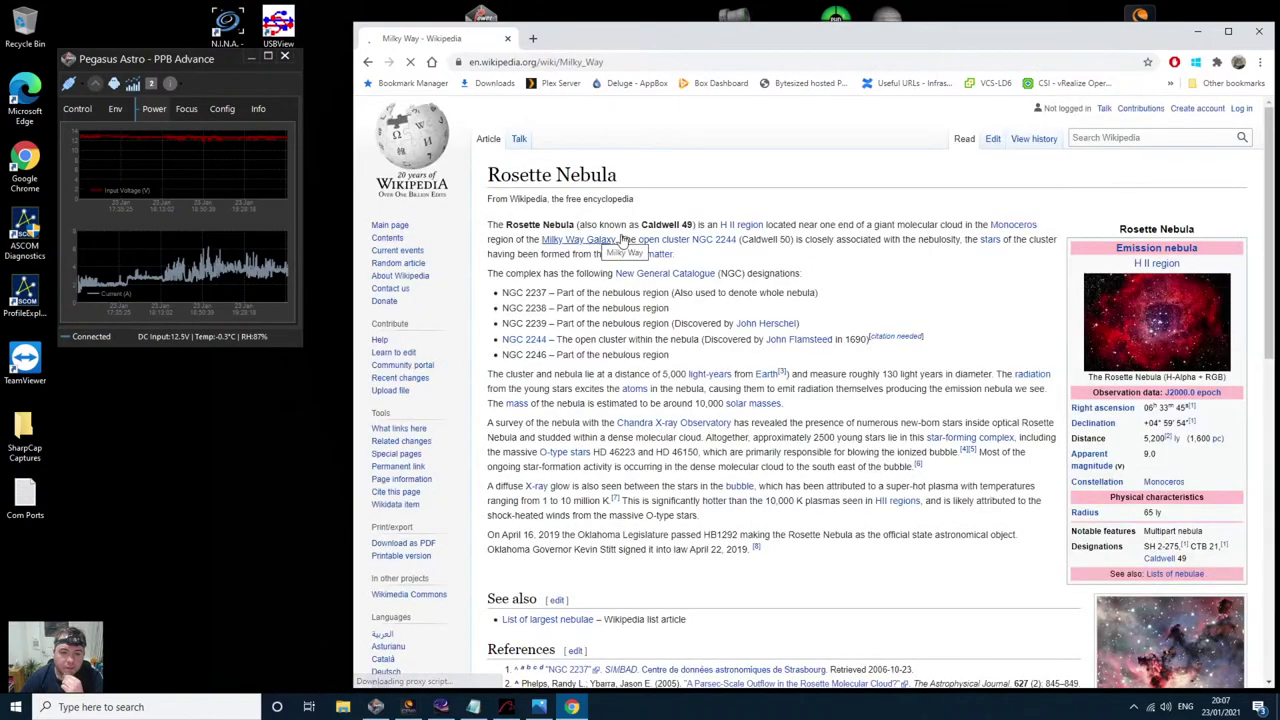
{"action": "left_click", "coordinate": [897, 262]}
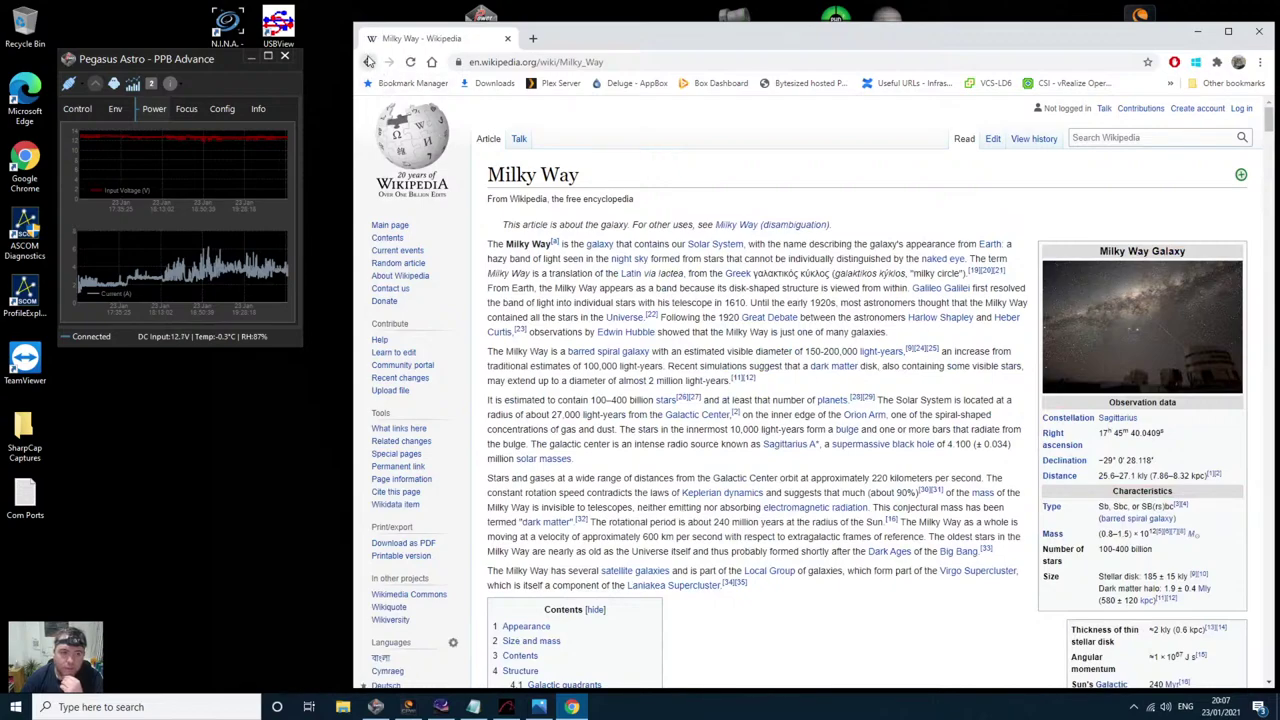
{"action": "left_click", "coordinate": [368, 62]}
{"action": "left_click", "coordinate": [1180, 326]}
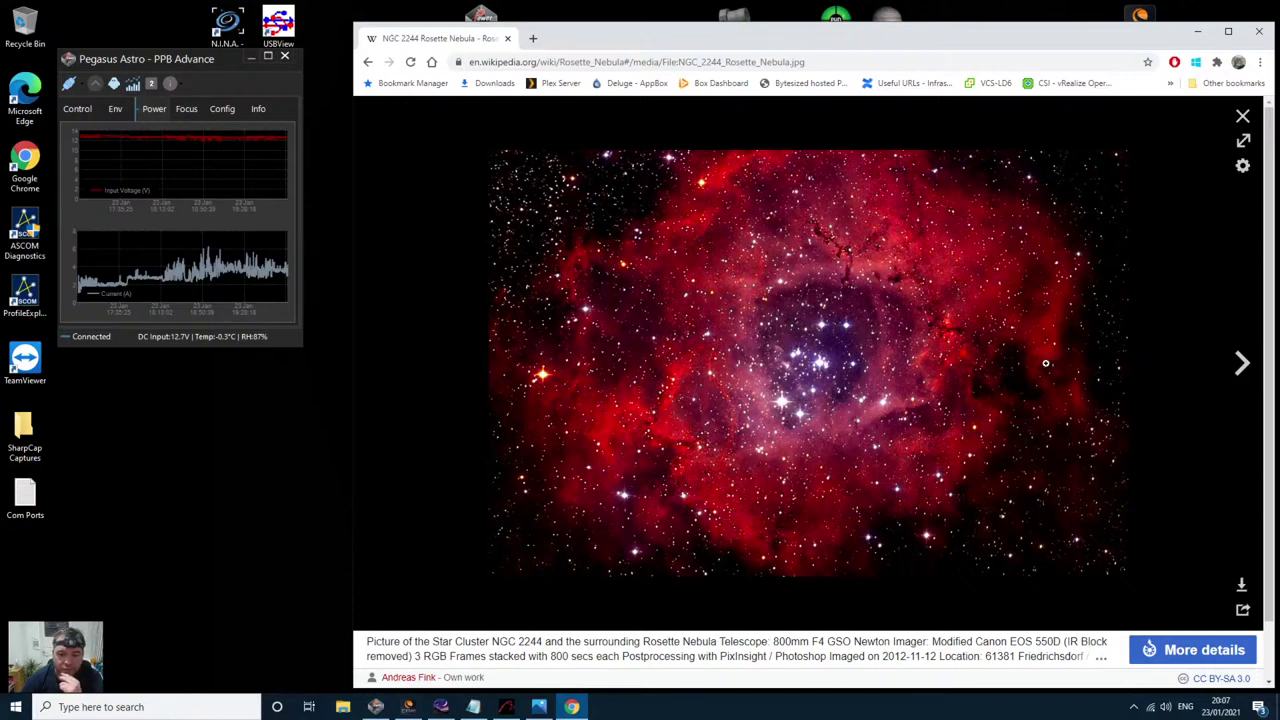
{"action": "left_click", "coordinate": [368, 62]}
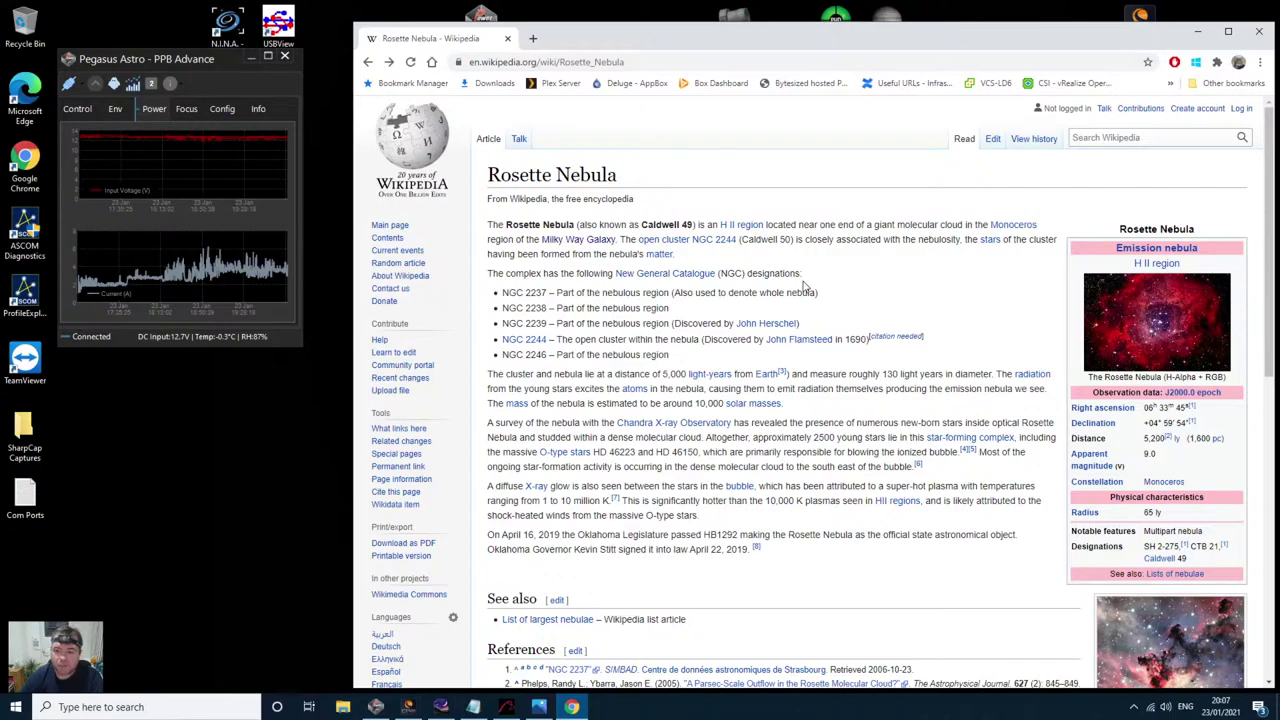
Step: Look over the further images in the Rosette Nebula article and minimise the browser
{"action": "scroll", "coordinate": [1200, 513], "scroll_direction": "down", "scroll_amount": 2}
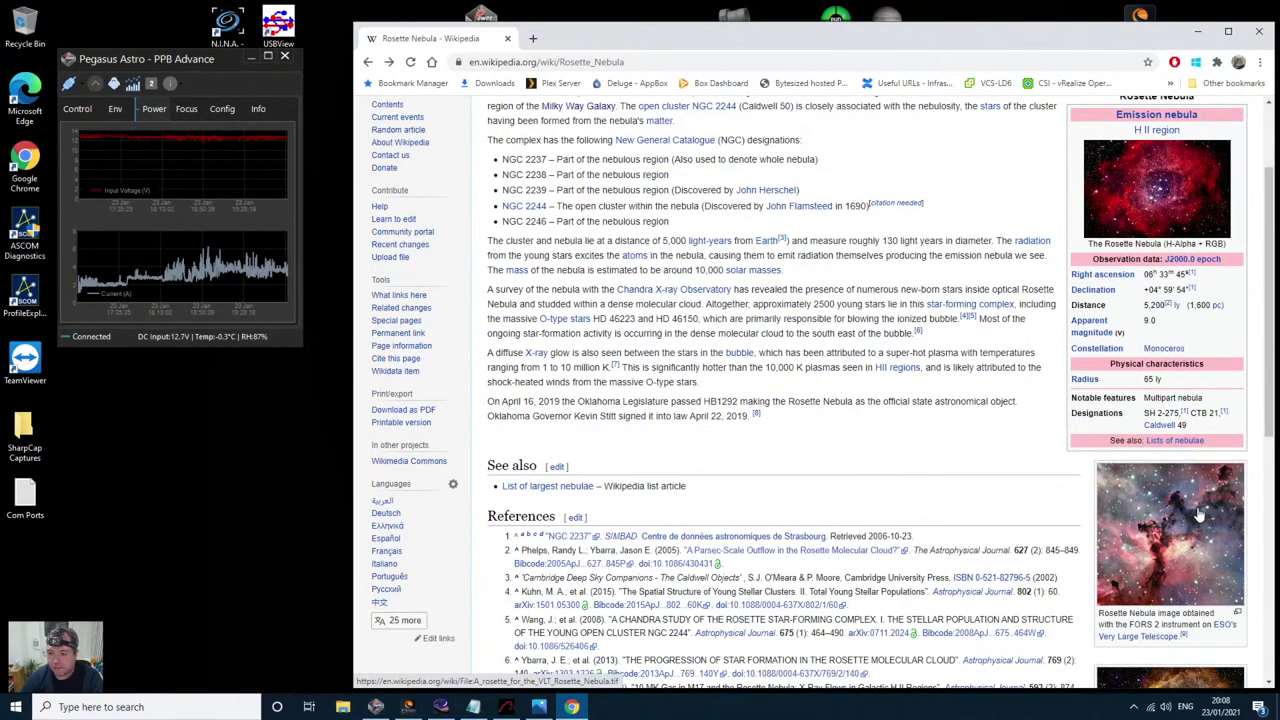
{"action": "scroll", "coordinate": [1085, 505], "scroll_direction": "down", "scroll_amount": 1}
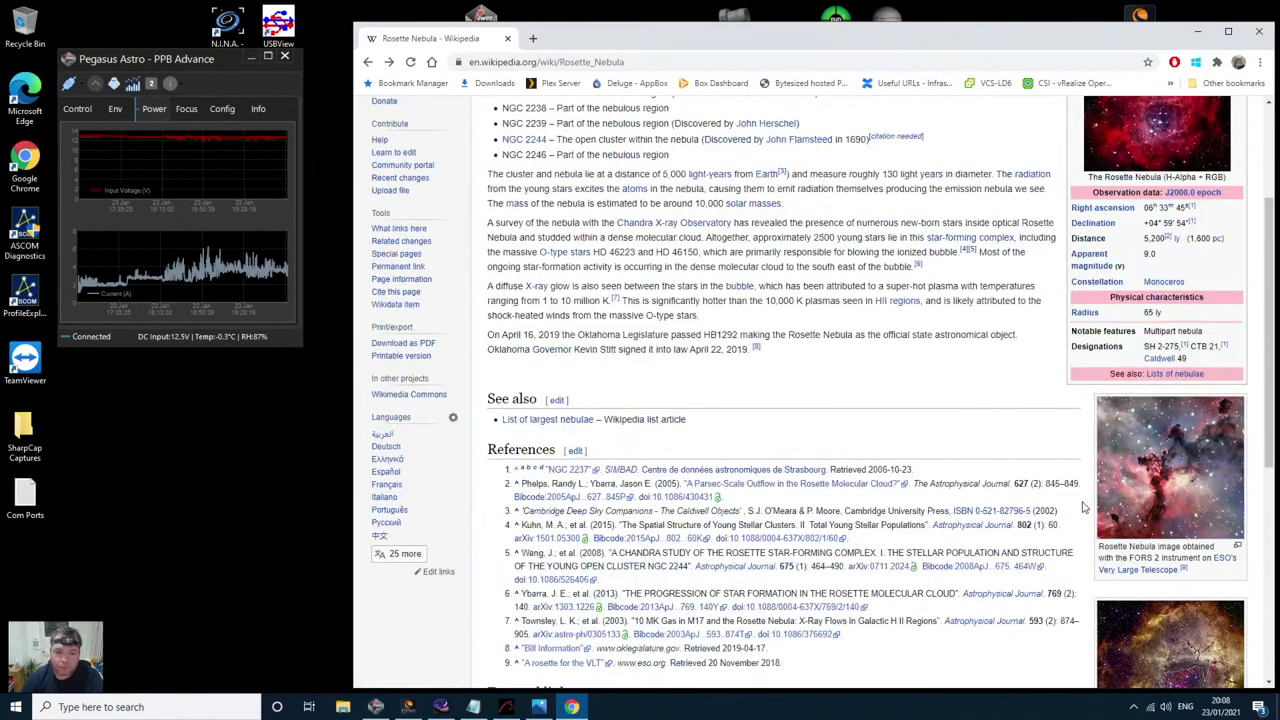
{"action": "scroll", "coordinate": [1080, 510], "scroll_direction": "up", "scroll_amount": 3}
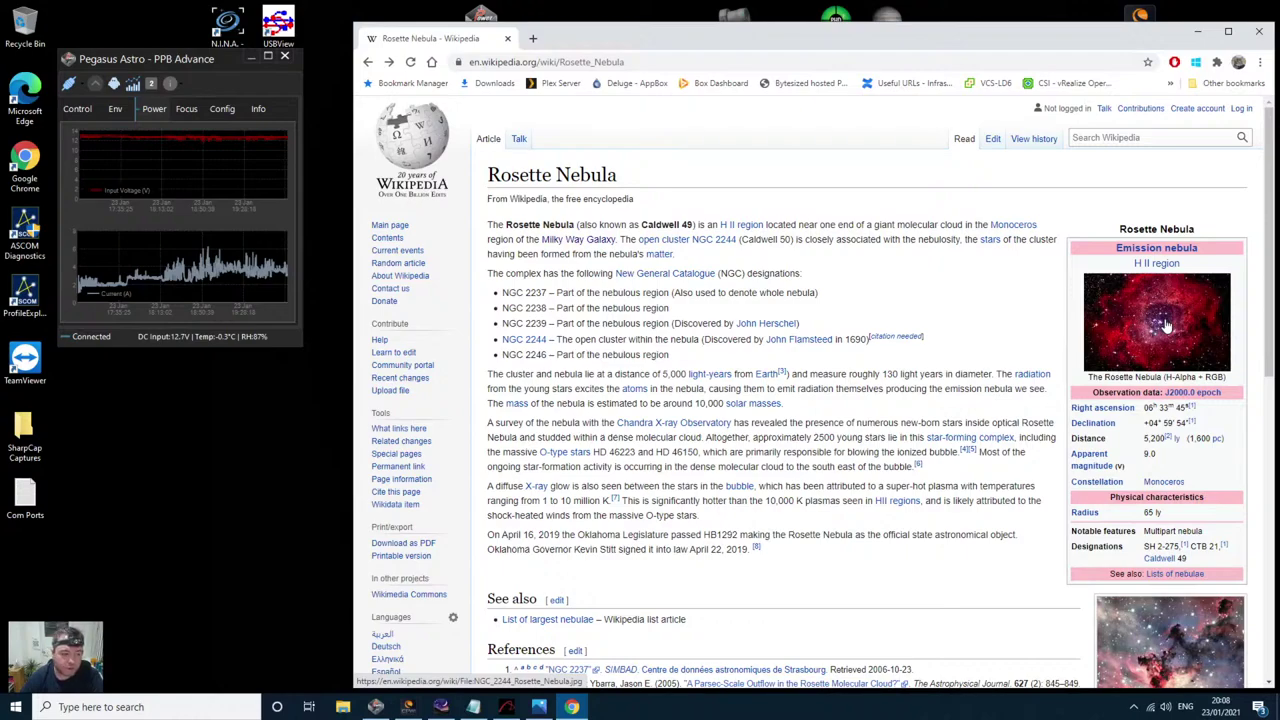
{"action": "left_click", "coordinate": [1200, 35]}
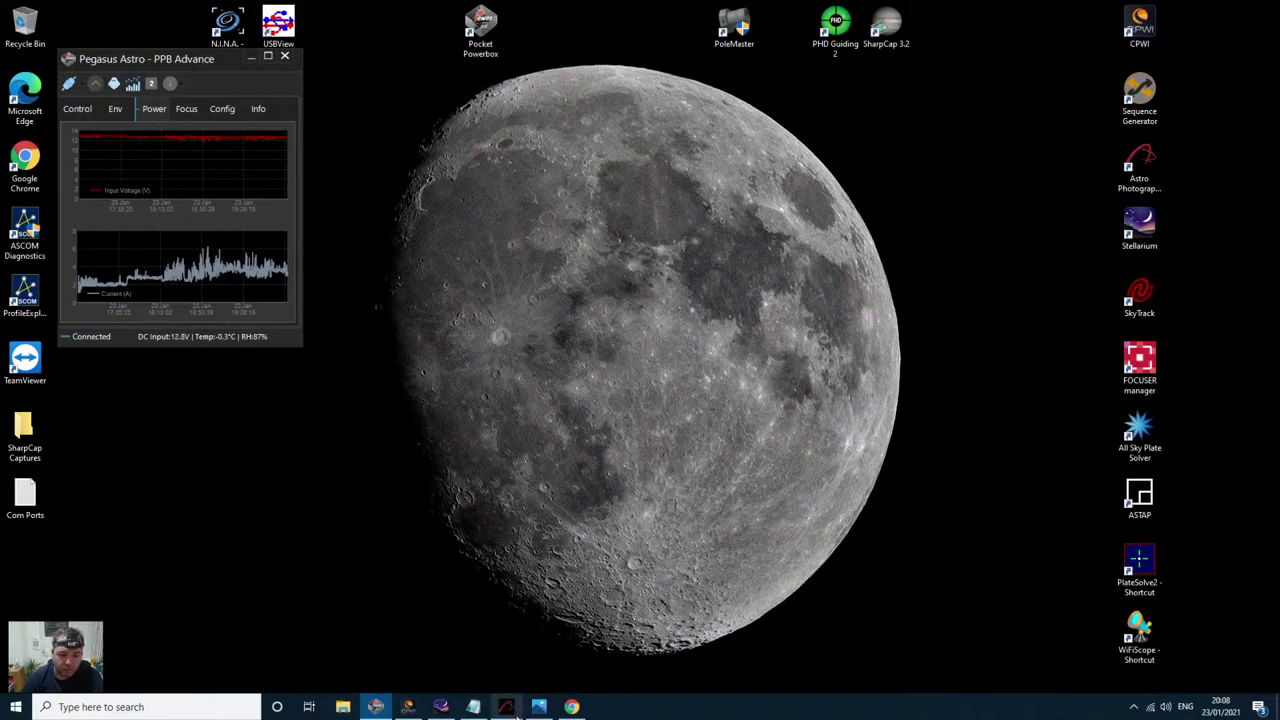
Step: Launch PHD2 Guiding and reposition its window over the Pegasus Astro power box window
{"action": "mouse_move", "coordinate": [512, 709]}
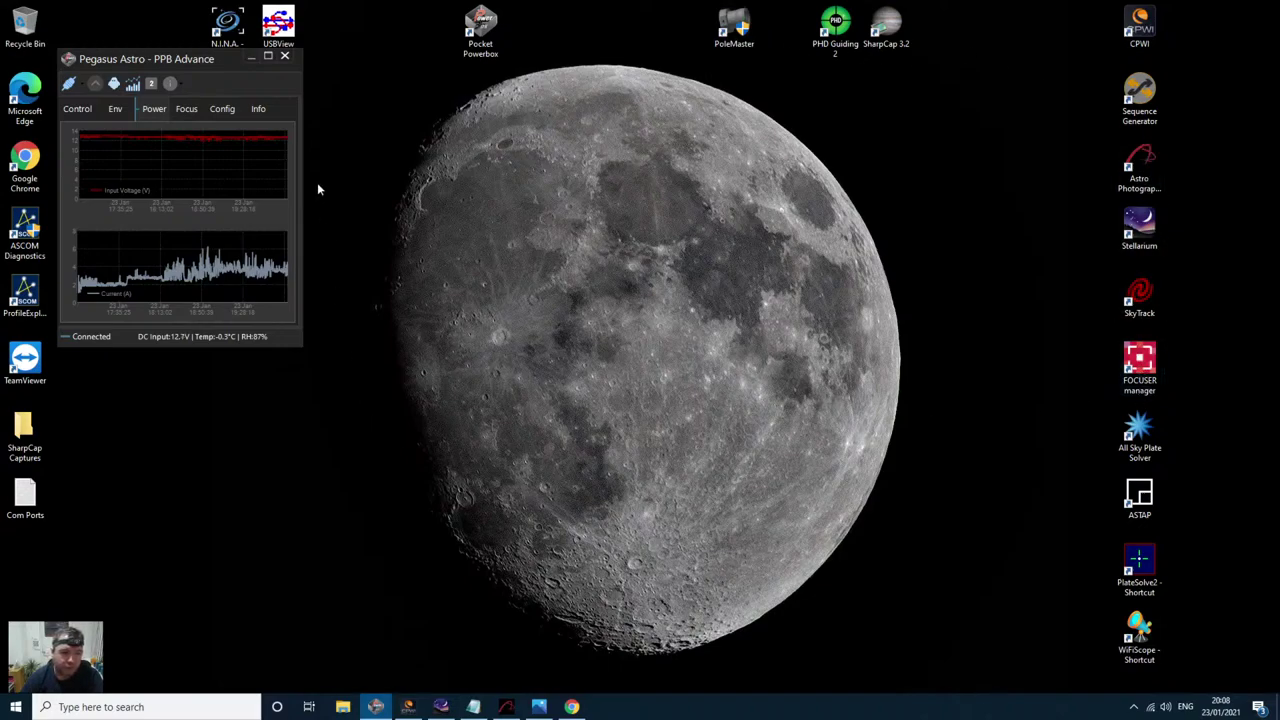
{"action": "left_click_drag", "start_coordinate": [203, 60], "coordinate": [235, 136]}
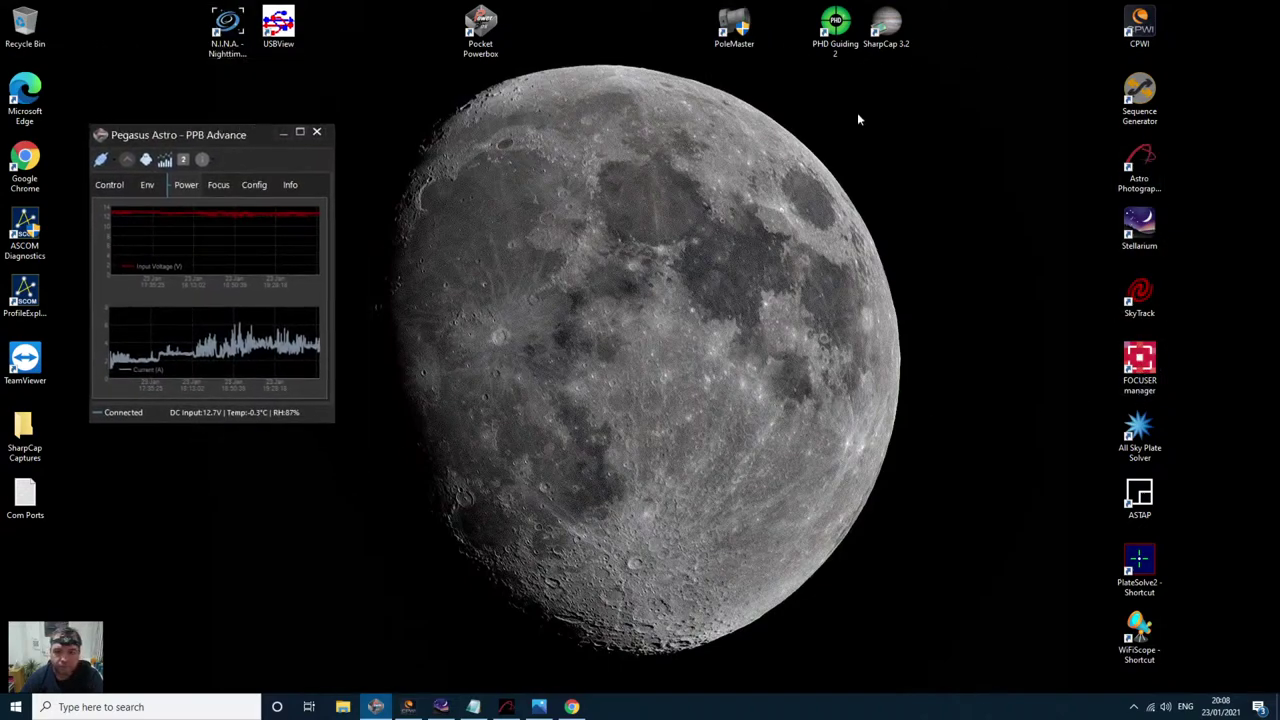
{"action": "double_click", "coordinate": [852, 36]}
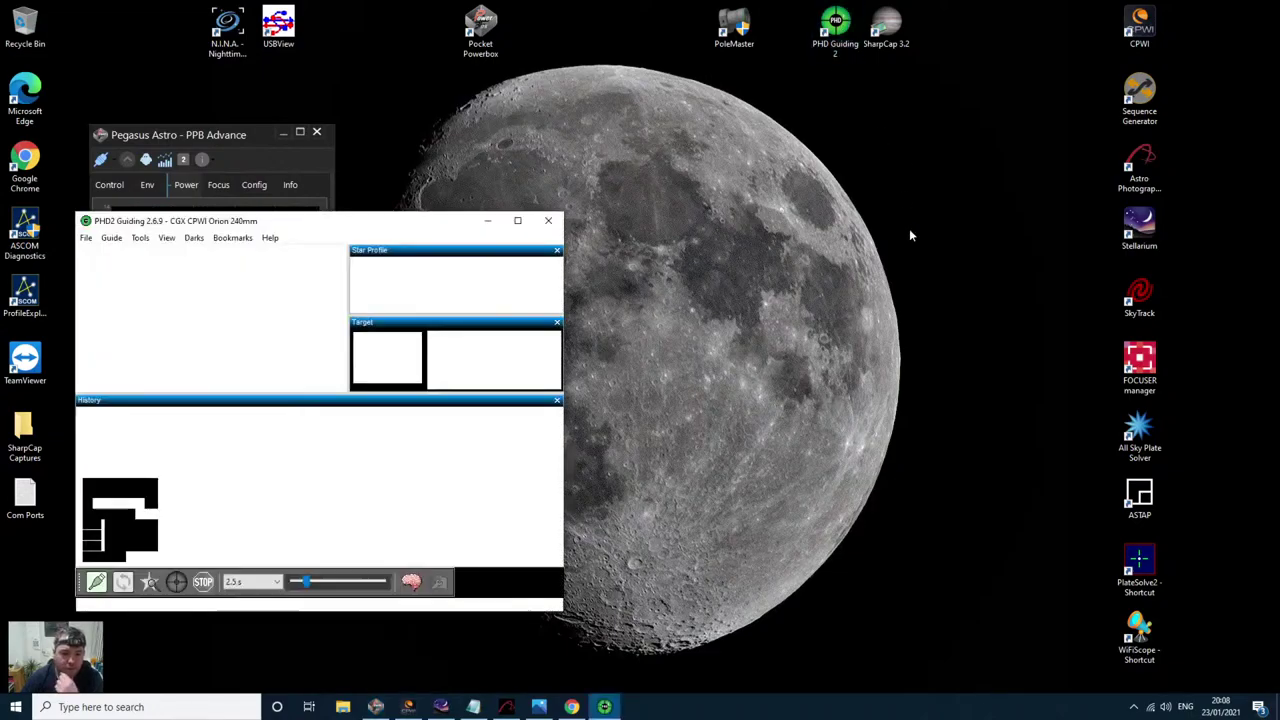
{"action": "left_click_drag", "start_coordinate": [179, 221], "coordinate": [160, 86]}
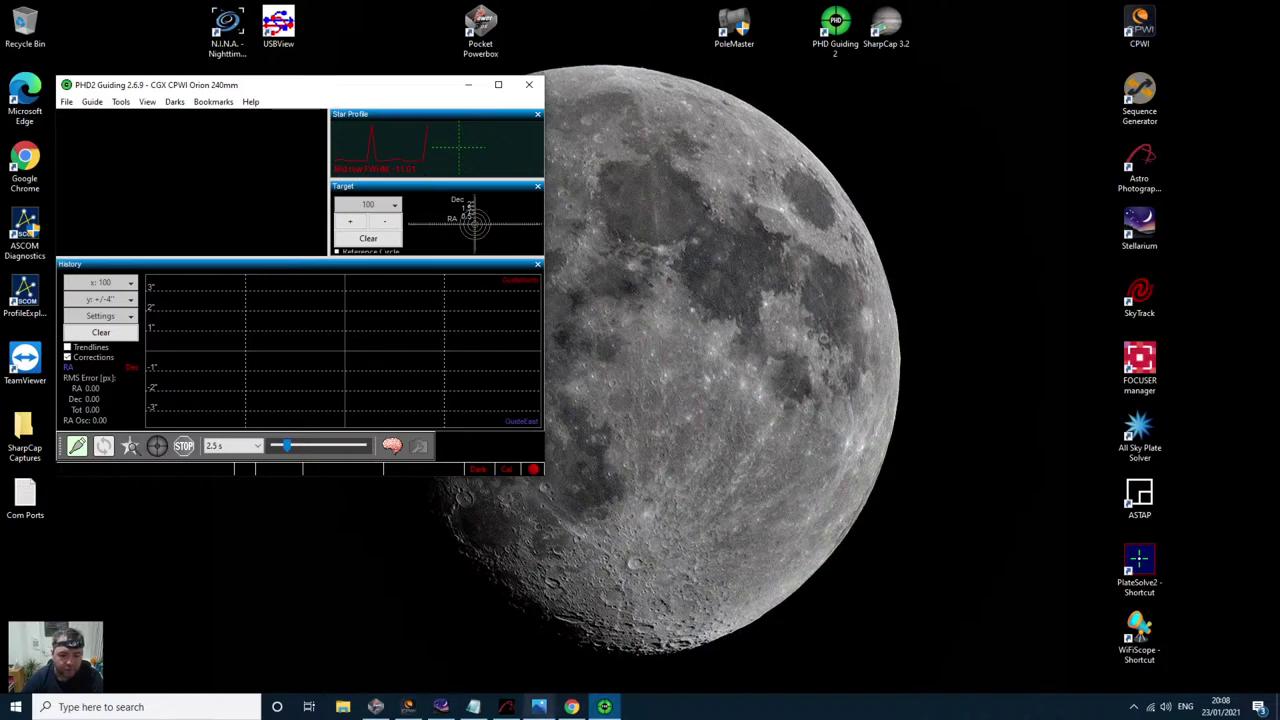
Step: Bring up Astro Photography Tool and switch to the Stellarium sky view
{"action": "left_click", "coordinate": [506, 707]}
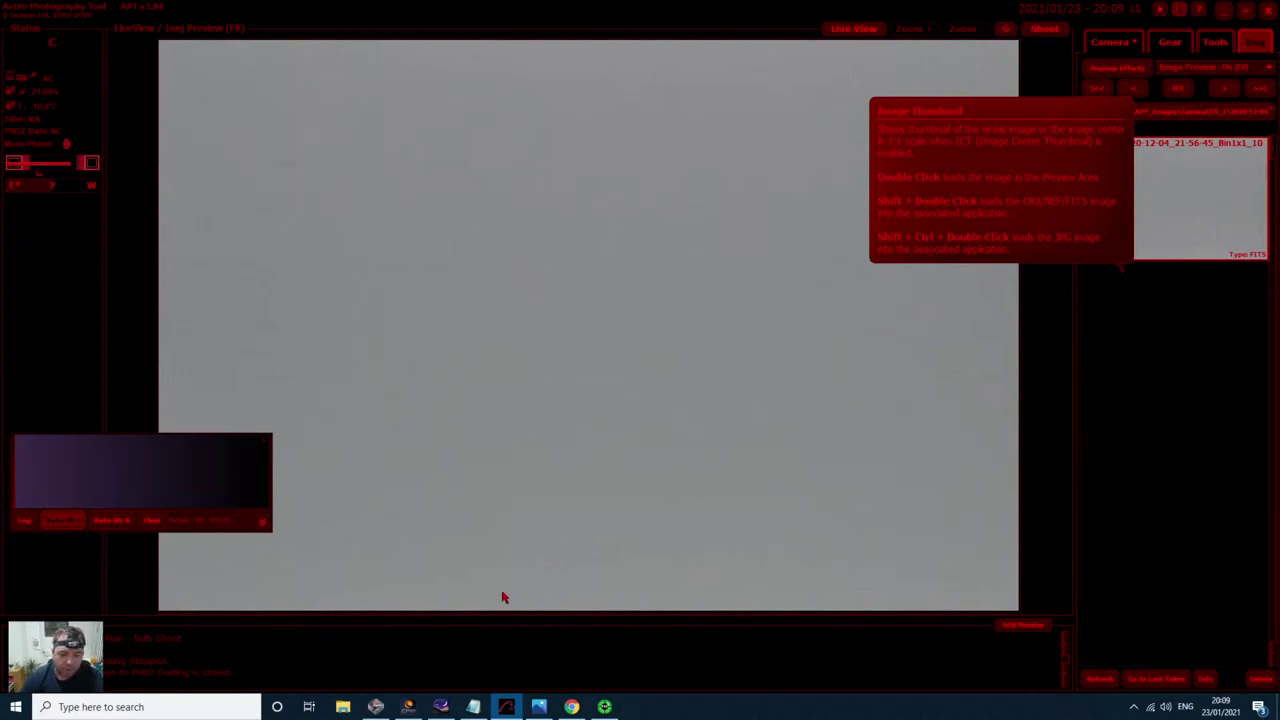
{"action": "mouse_move", "coordinate": [440, 712]}
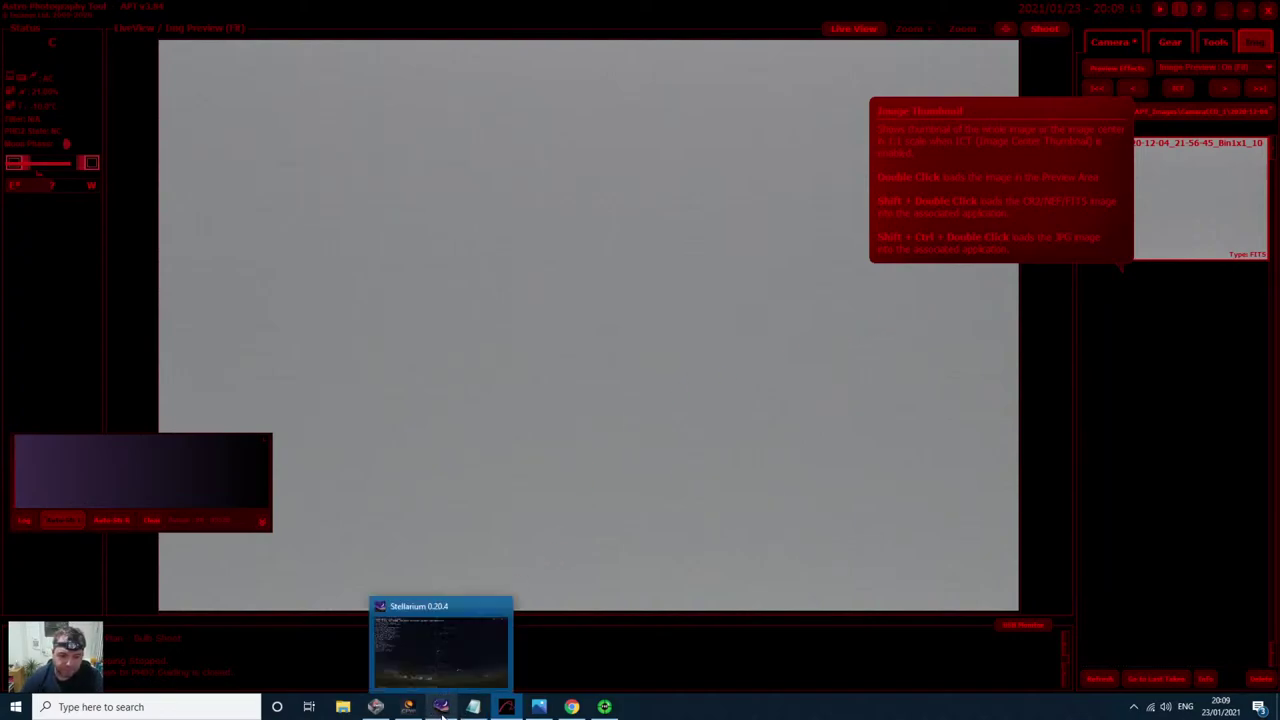
{"action": "left_click", "coordinate": [416, 652]}
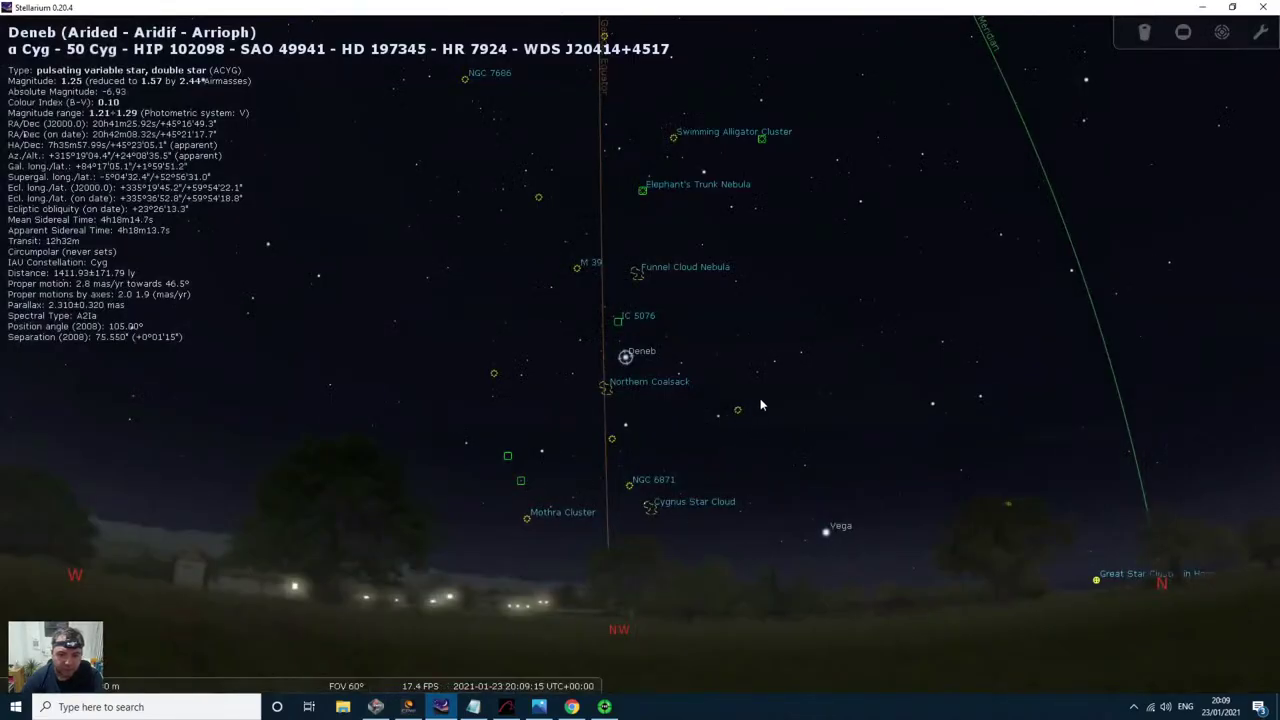
Step: Examine the sky from the Celestron CGX telescope marker in the west around to the northern horizon
{"action": "left_click_drag", "start_coordinate": [760, 407], "coordinate": [941, 428]}
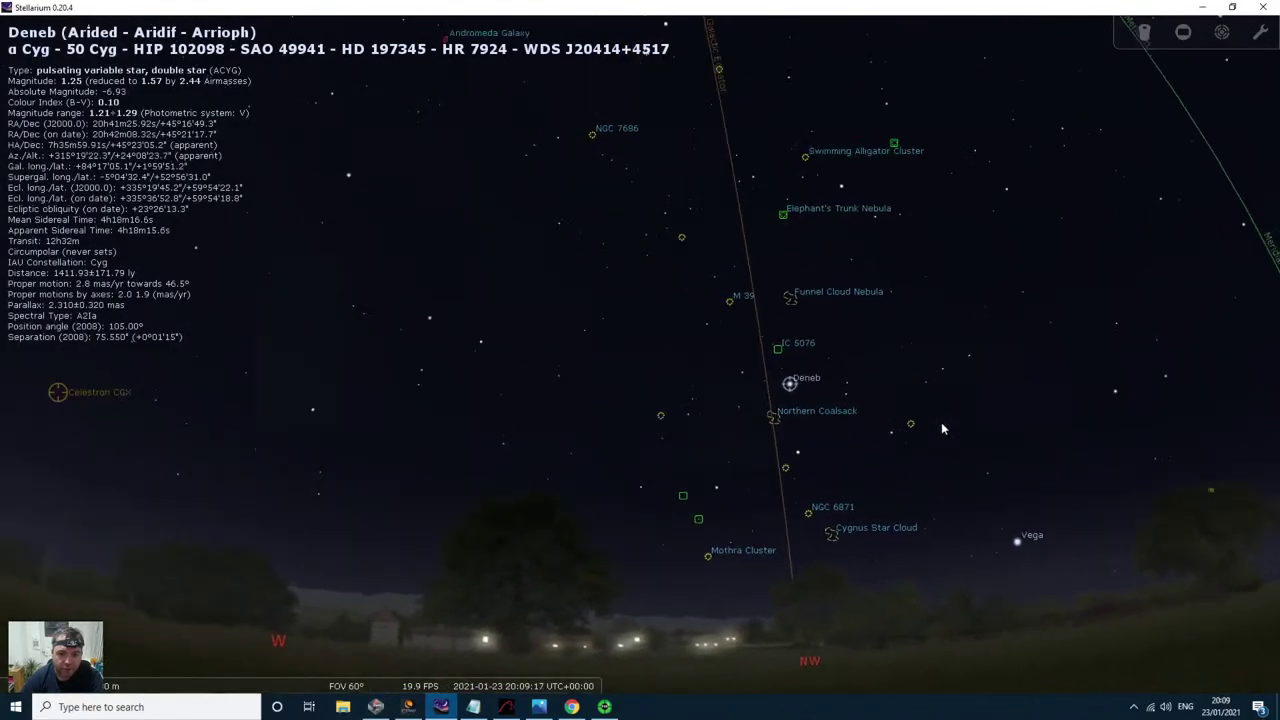
{"action": "left_click_drag", "start_coordinate": [713, 429], "coordinate": [920, 371]}
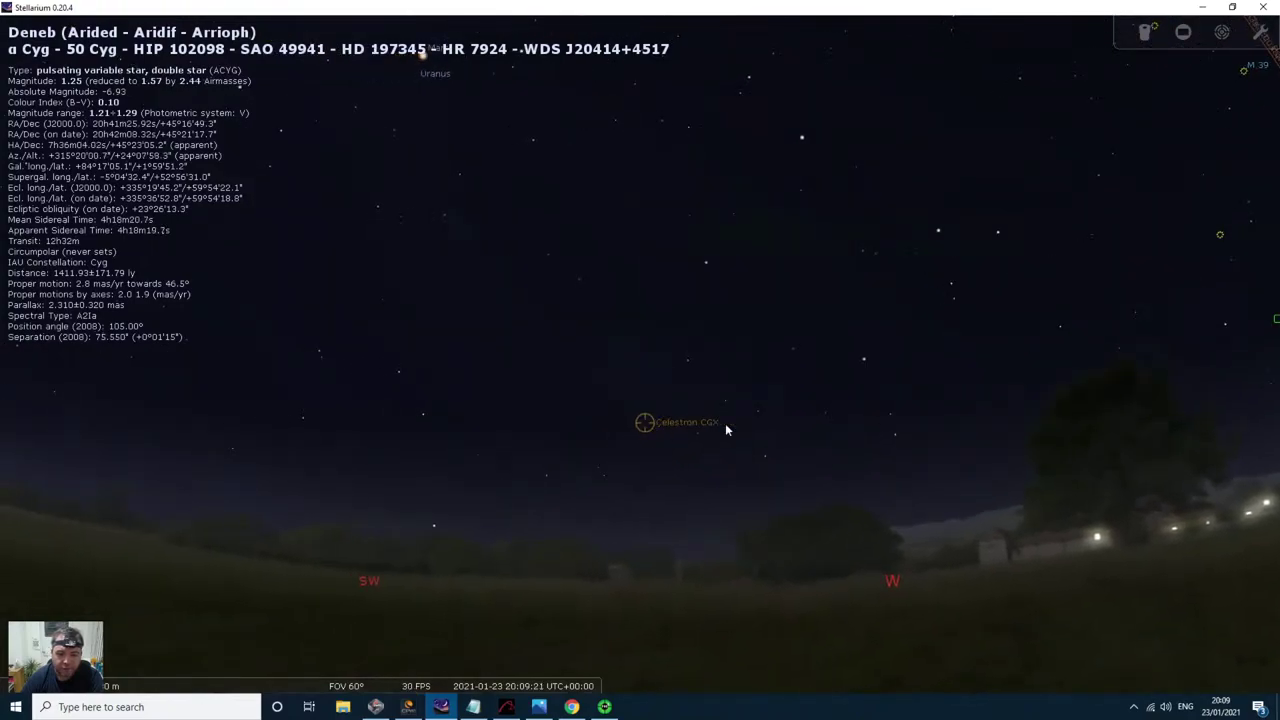
{"action": "left_click_drag", "start_coordinate": [934, 409], "coordinate": [620, 426]}
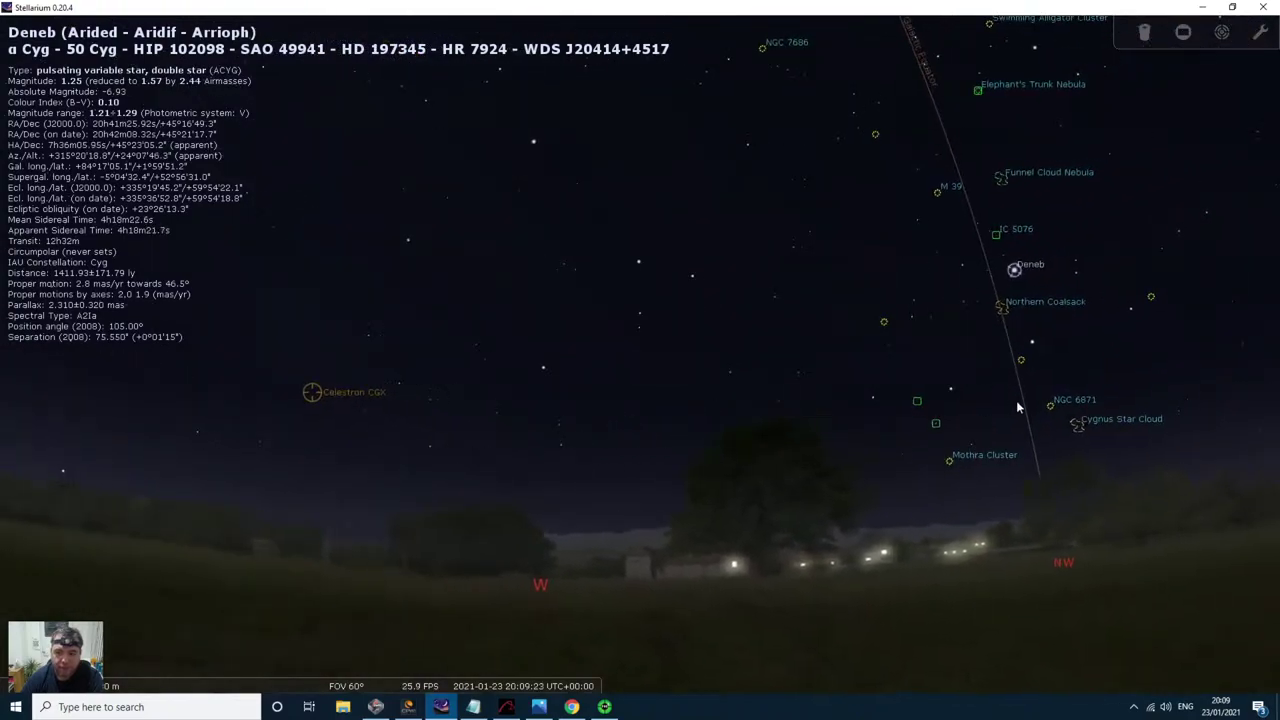
{"action": "left_click_drag", "start_coordinate": [971, 371], "coordinate": [766, 431]}
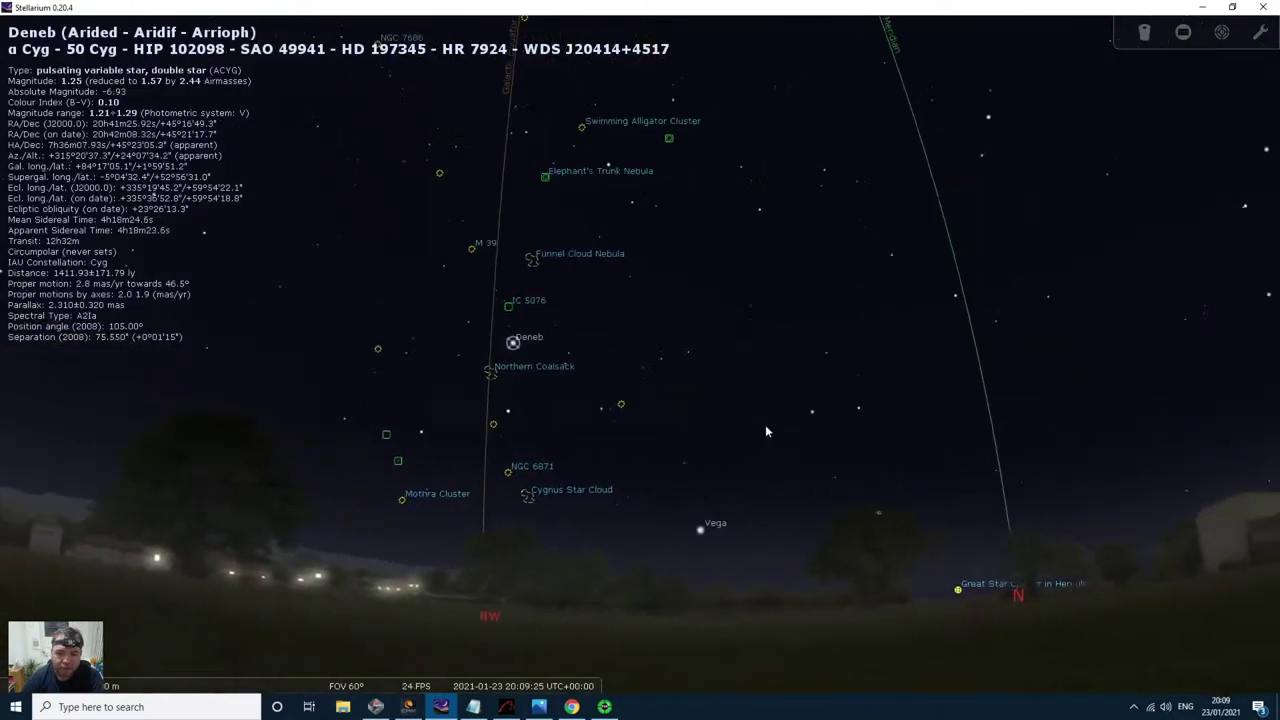
{"action": "left_click_drag", "start_coordinate": [957, 379], "coordinate": [817, 404]}
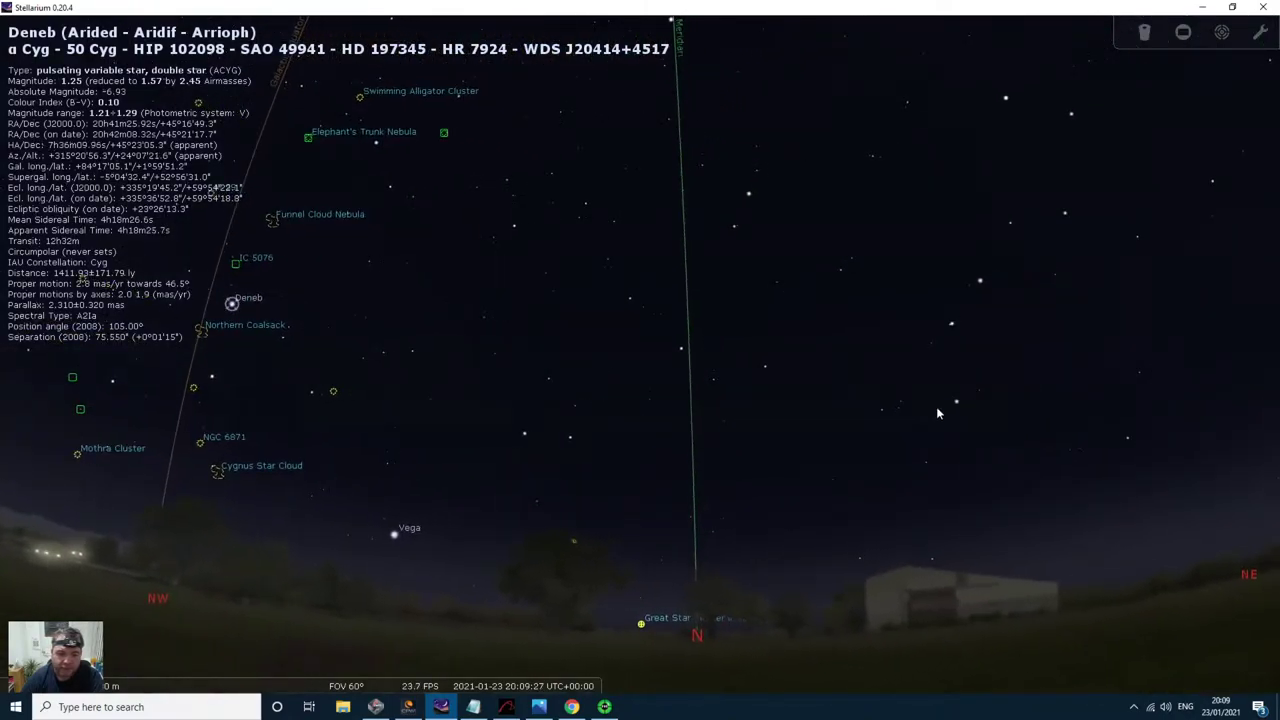
Step: Shrink Stellarium to a small window and minimise it to bring up Astro Photography Tool
{"action": "mouse_move", "coordinate": [360, 680]}
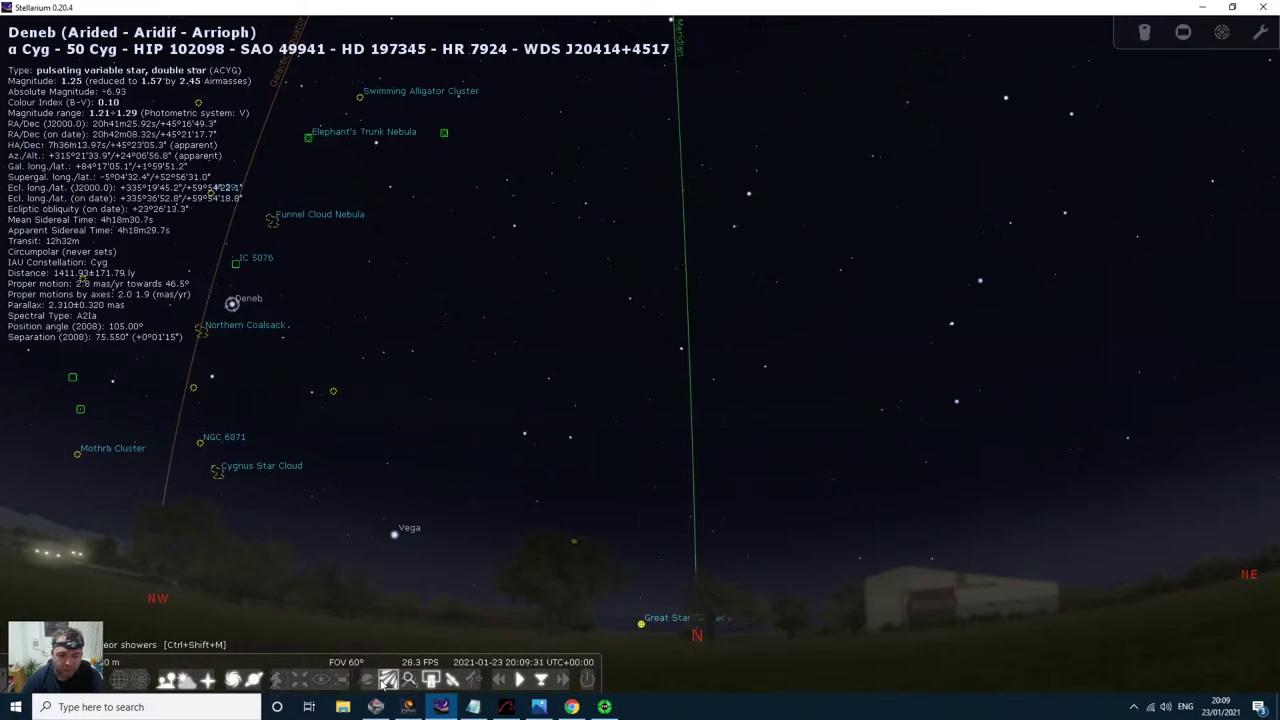
{"action": "key", "text": "F11"}
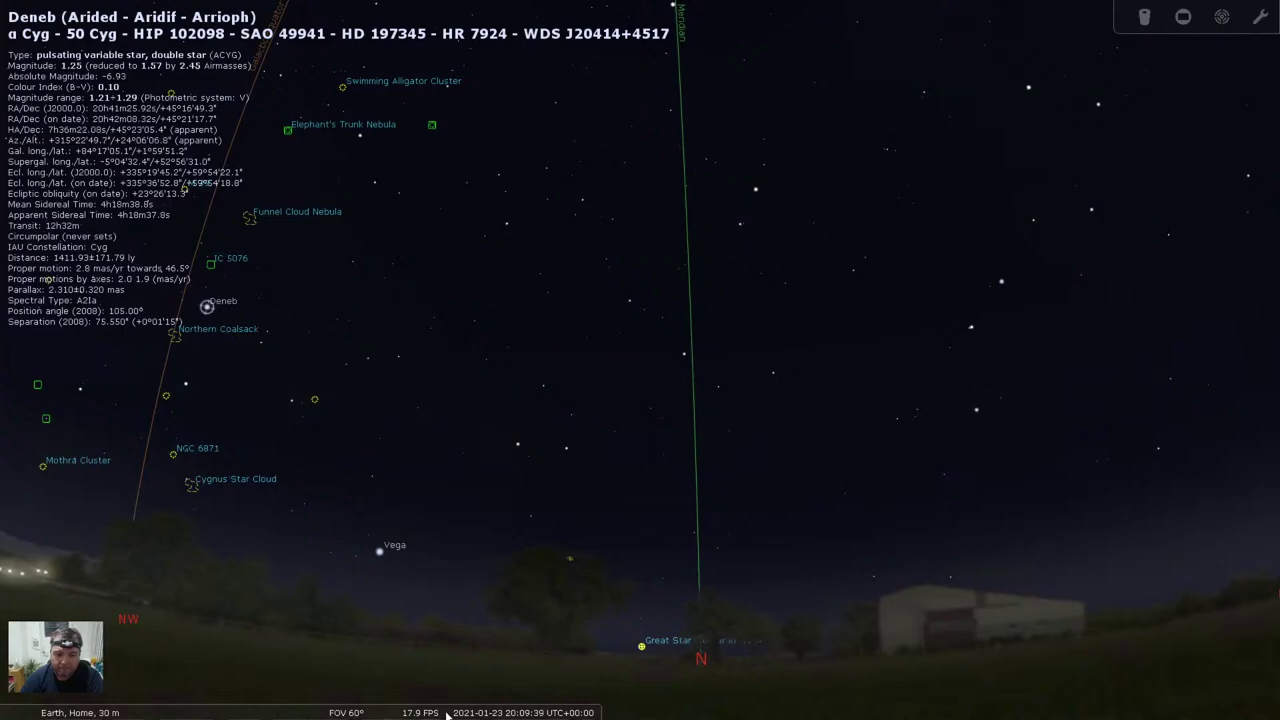
{"action": "mouse_move", "coordinate": [430, 708]}
{"action": "left_click", "coordinate": [341, 708]}
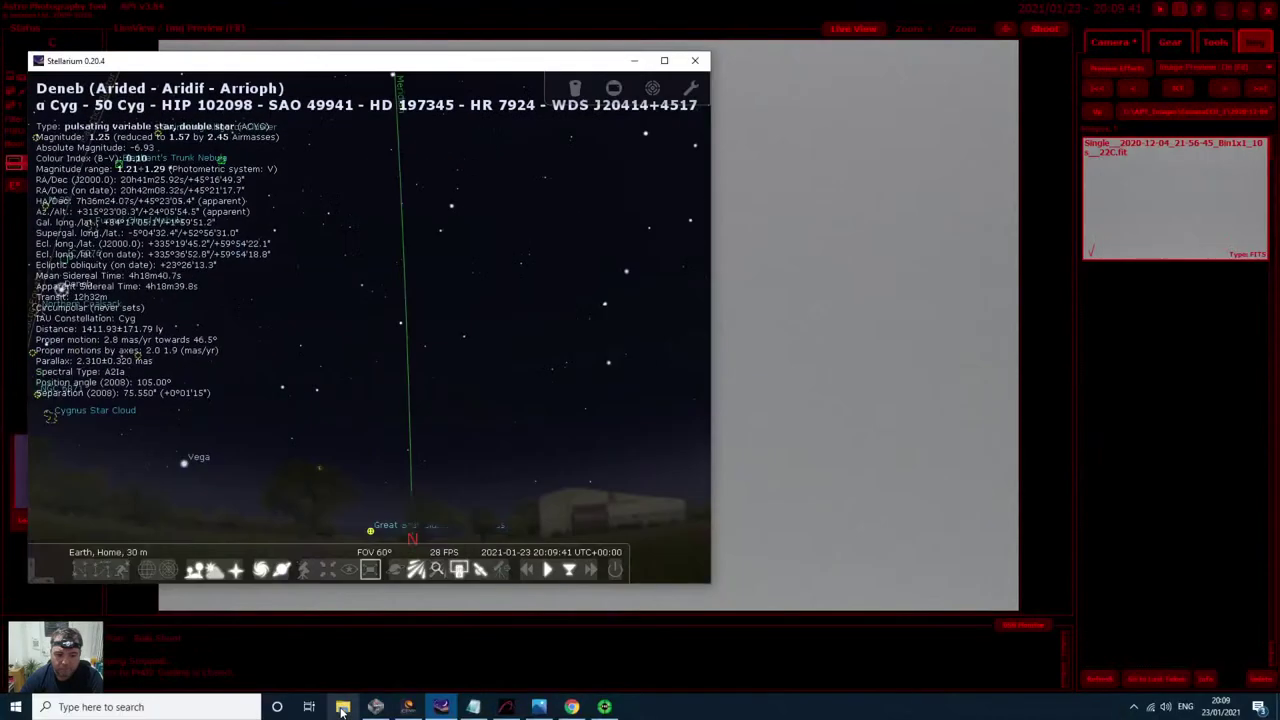
{"action": "left_click", "coordinate": [634, 60]}
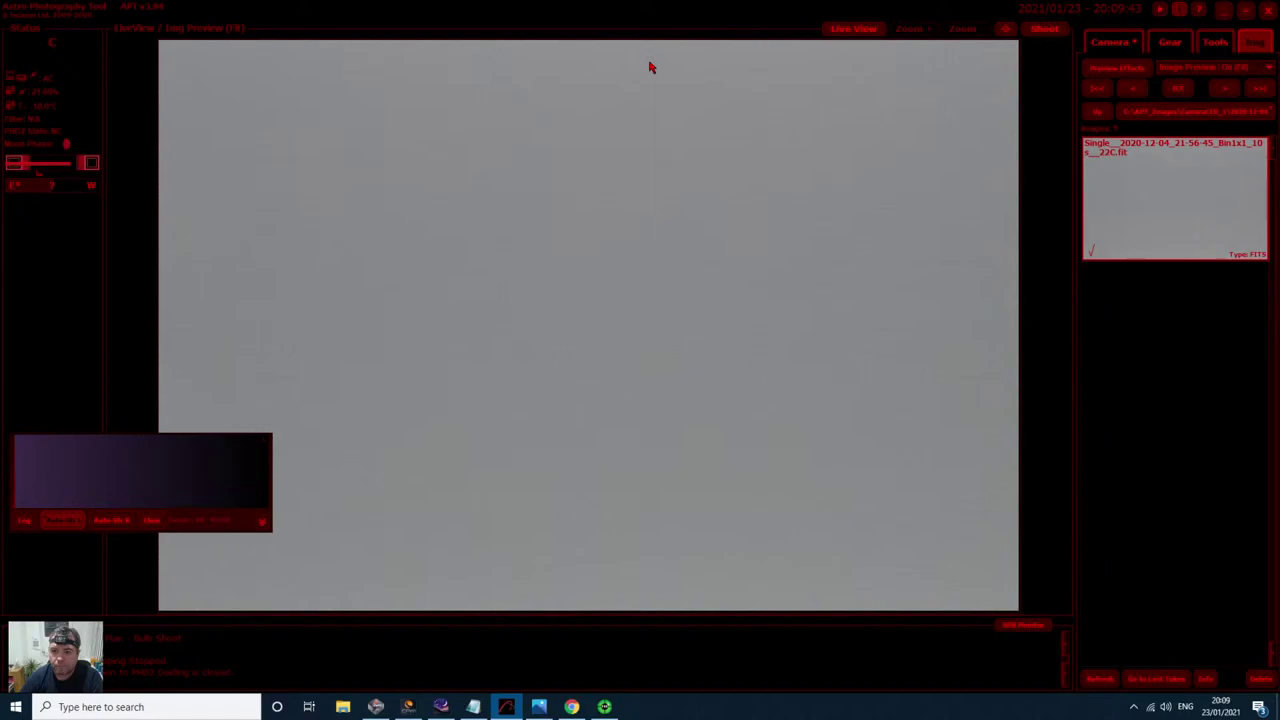
Step: Show the camera controls, declining the camera settings warning, and open the Cooling Aid over the image preview
{"action": "left_click", "coordinate": [1110, 42]}
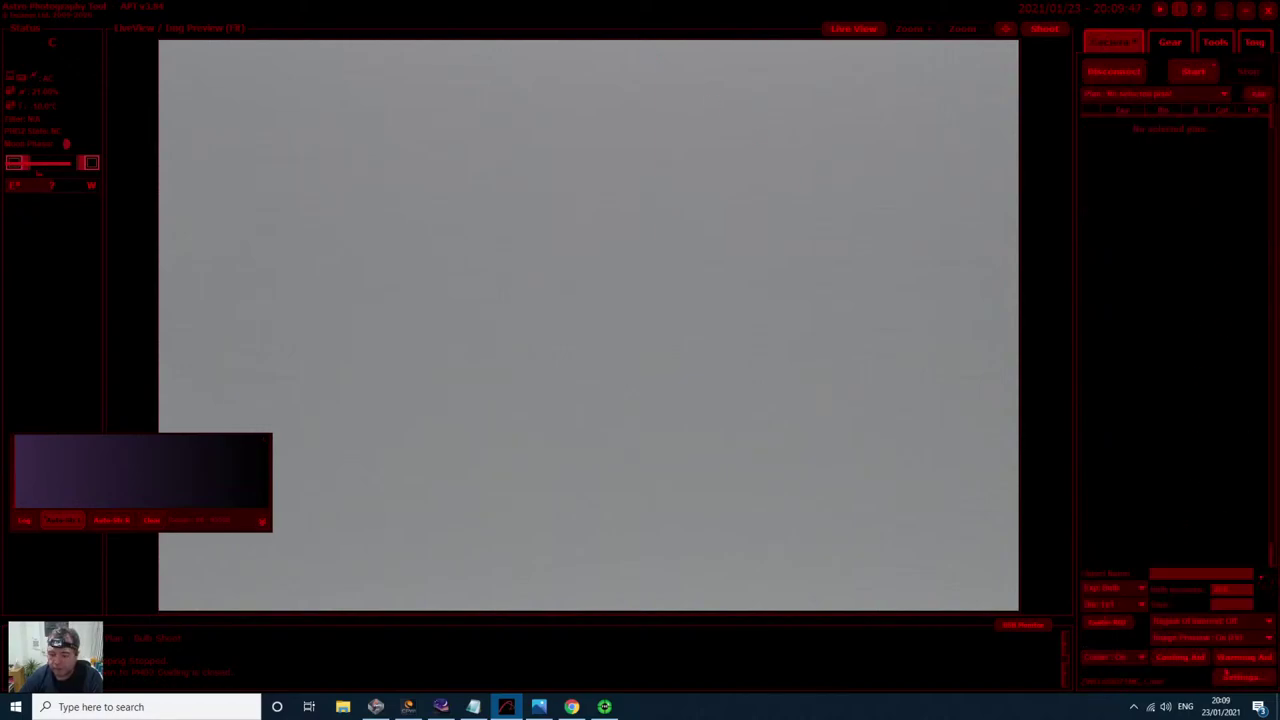
{"action": "left_click", "coordinate": [1248, 680]}
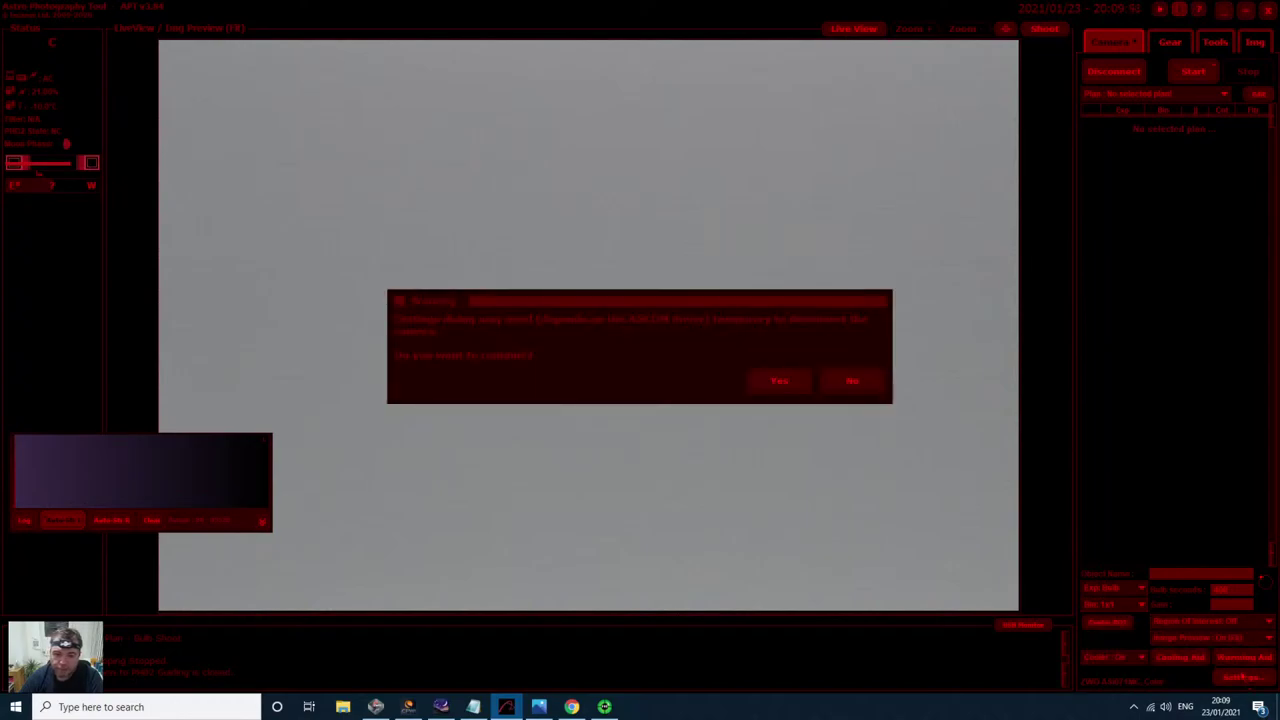
{"action": "left_click", "coordinate": [852, 380]}
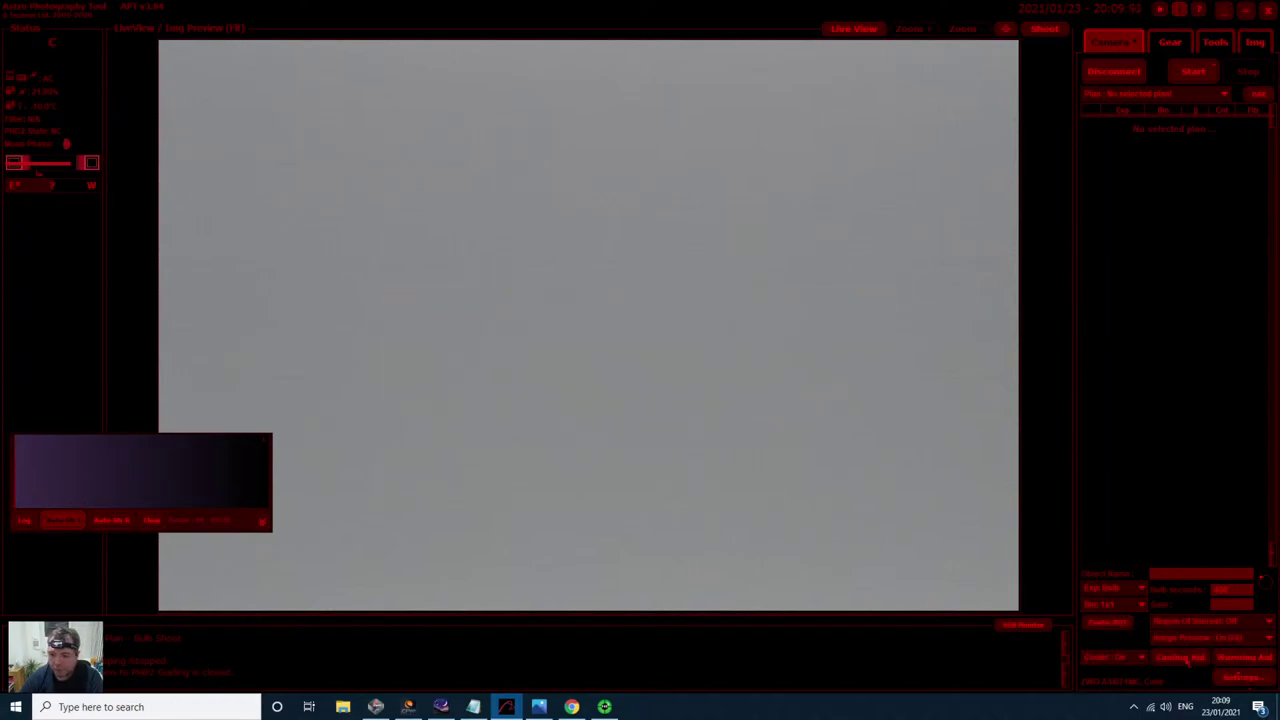
{"action": "left_click", "coordinate": [1186, 660]}
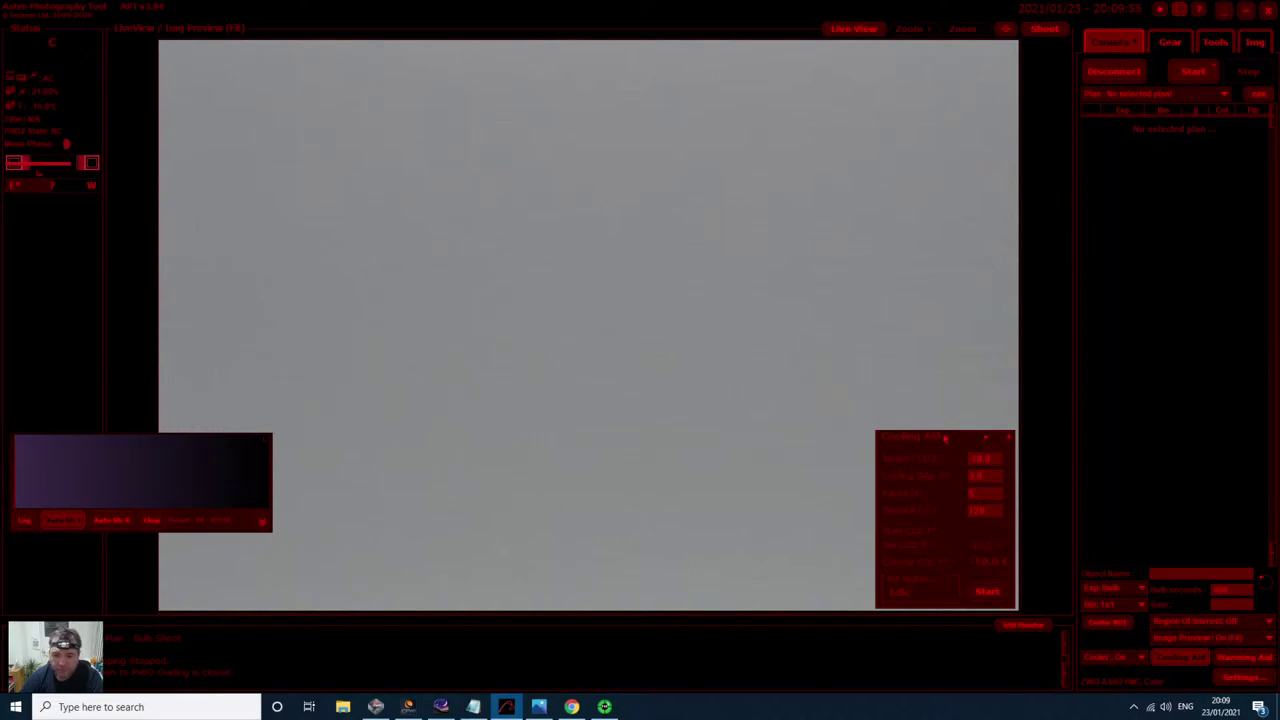
{"action": "left_click_drag", "start_coordinate": [940, 438], "coordinate": [950, 408]}
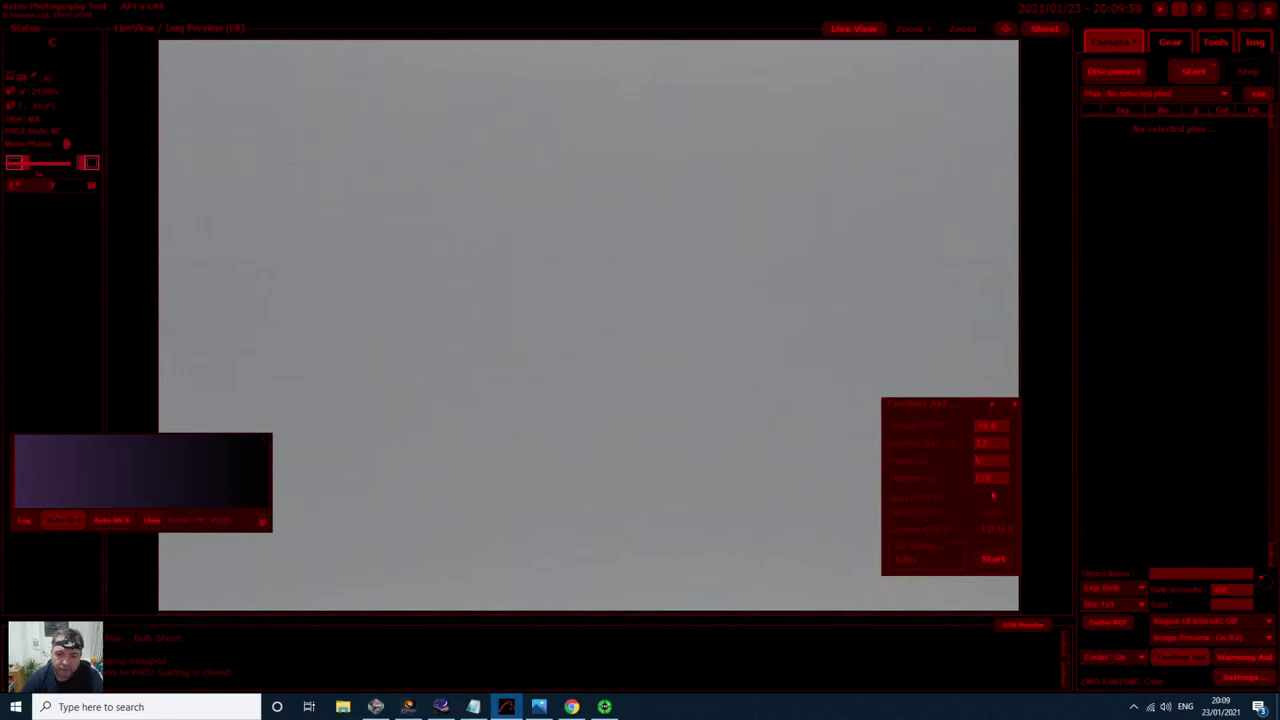
Step: Review the target temperature and the cooling step settings in the Cooling Aid
{"action": "left_click", "coordinate": [985, 426]}
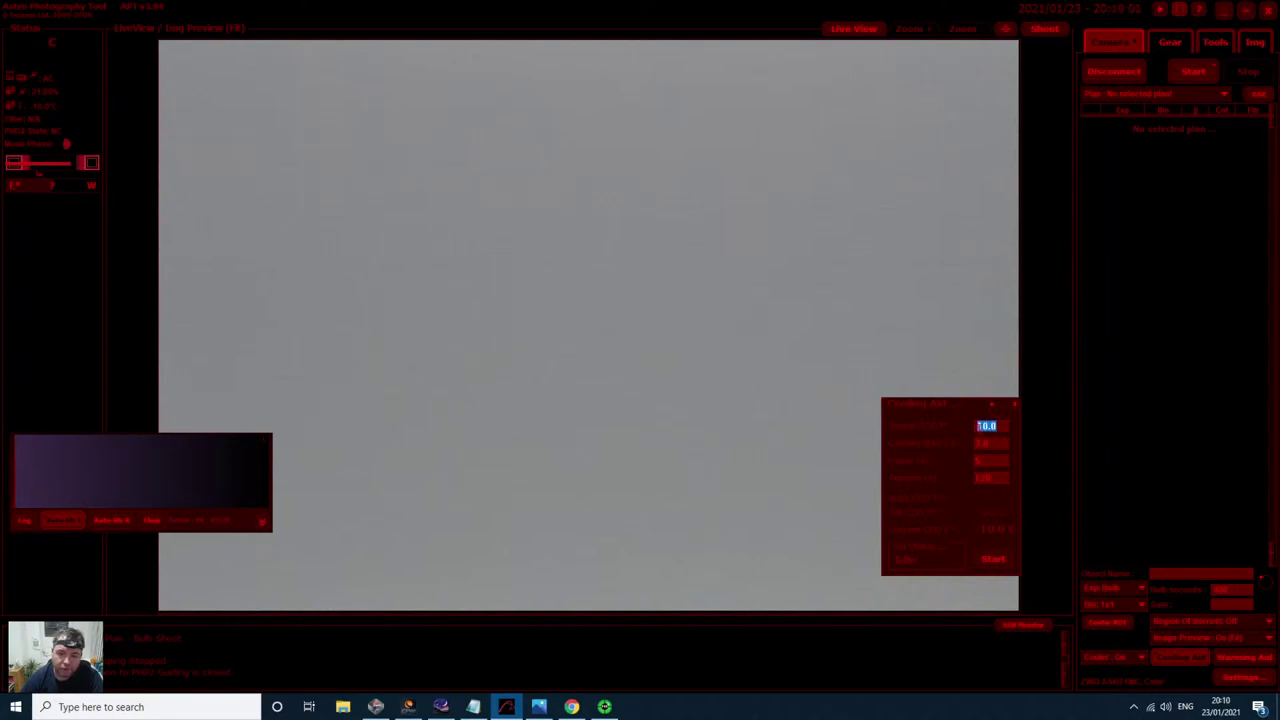
{"action": "left_click", "coordinate": [997, 430]}
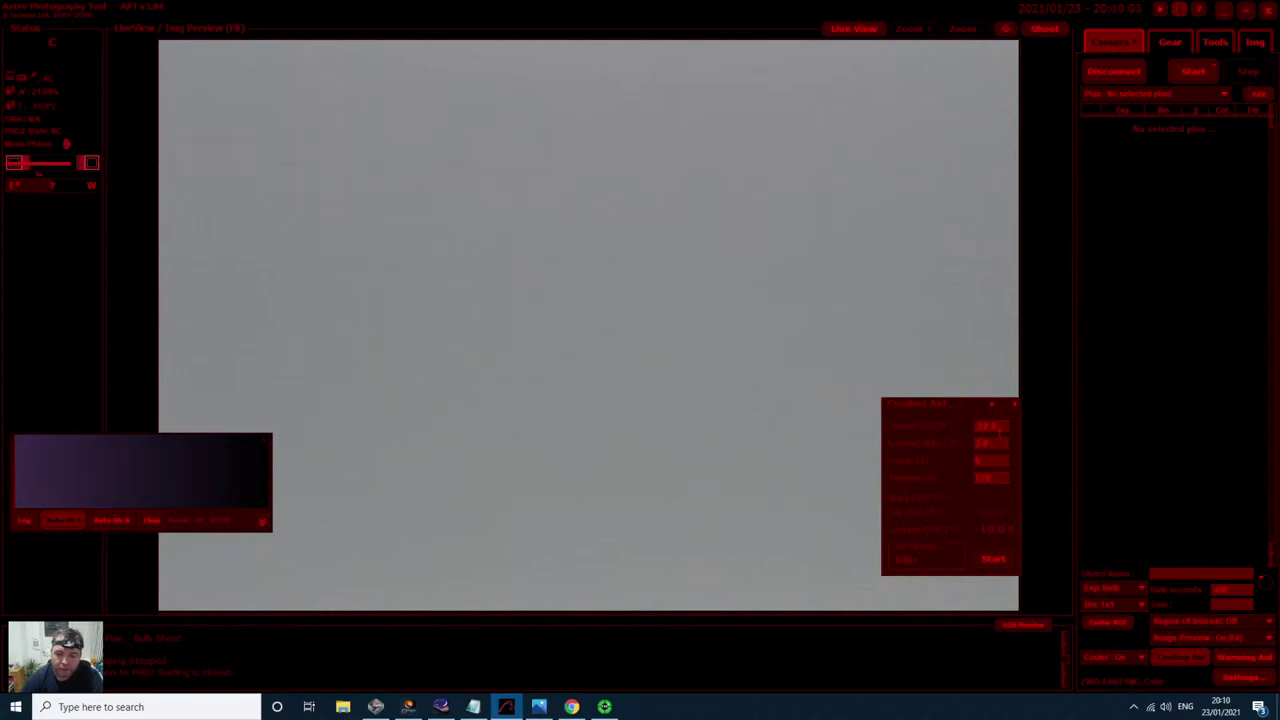
{"action": "key", "text": "Tab"}
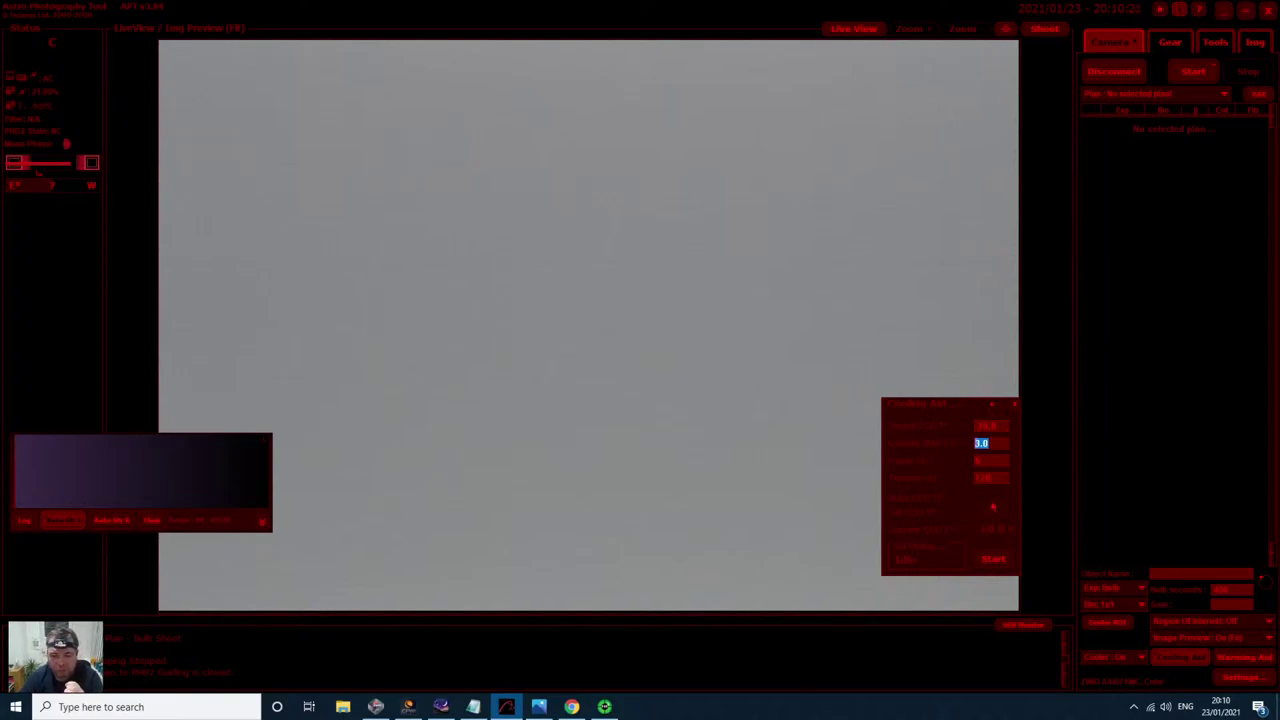
{"action": "type", "text": "3"}
{"action": "key", "text": "Return"}
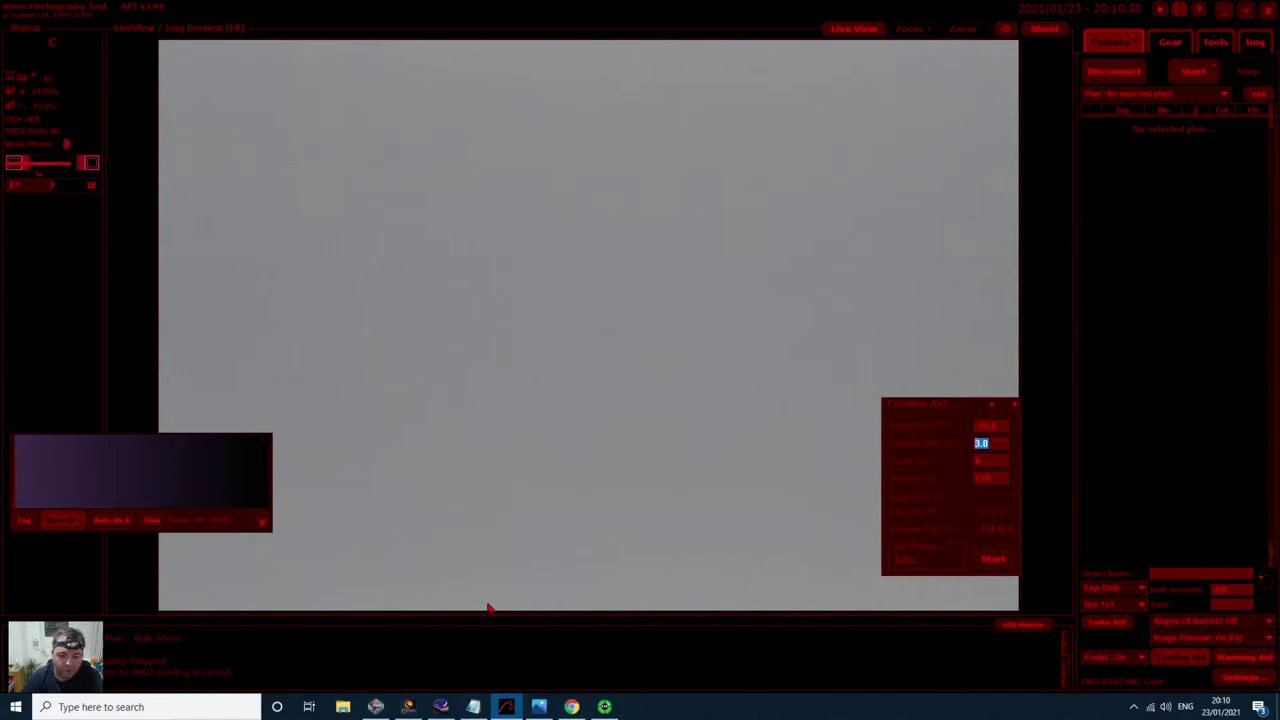
Step: Bring Stellarium back, maximise it, and search for "rosette" to select and centre the Rosette Nebula
{"action": "mouse_move", "coordinate": [605, 708]}
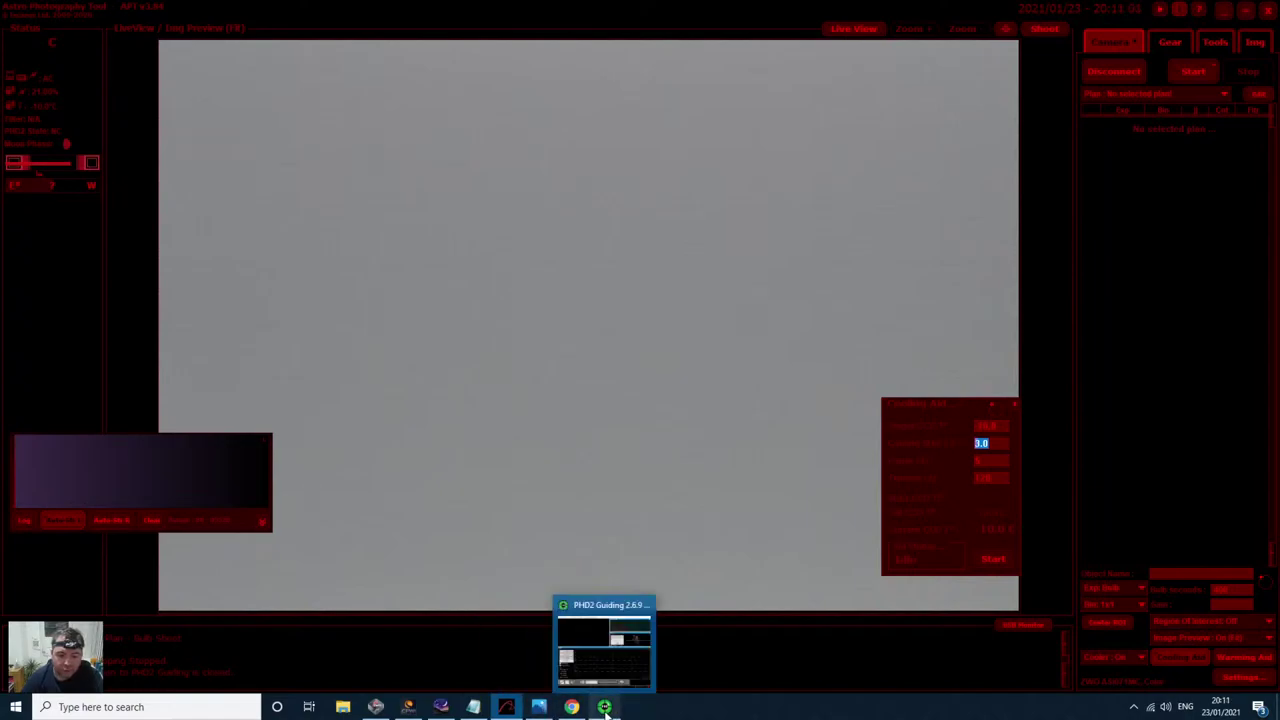
{"action": "left_click", "coordinate": [441, 707]}
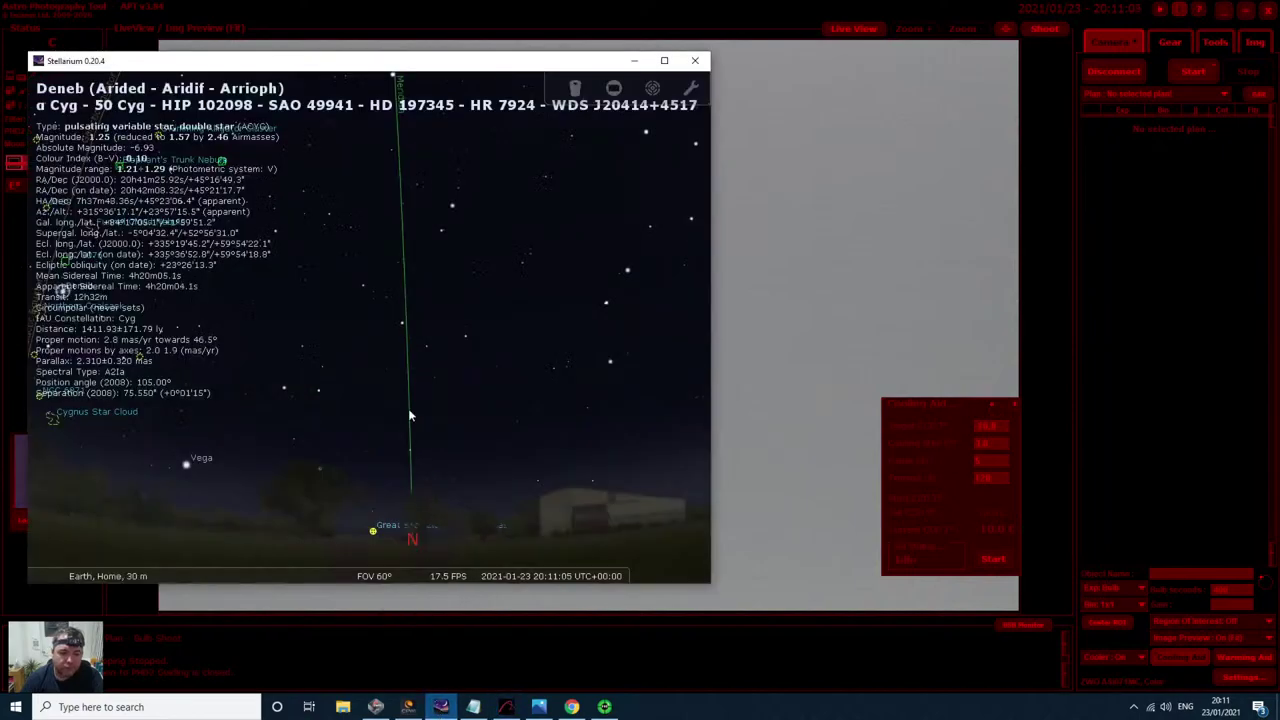
{"action": "key", "text": "Left"}
{"action": "key", "text": "Up"}
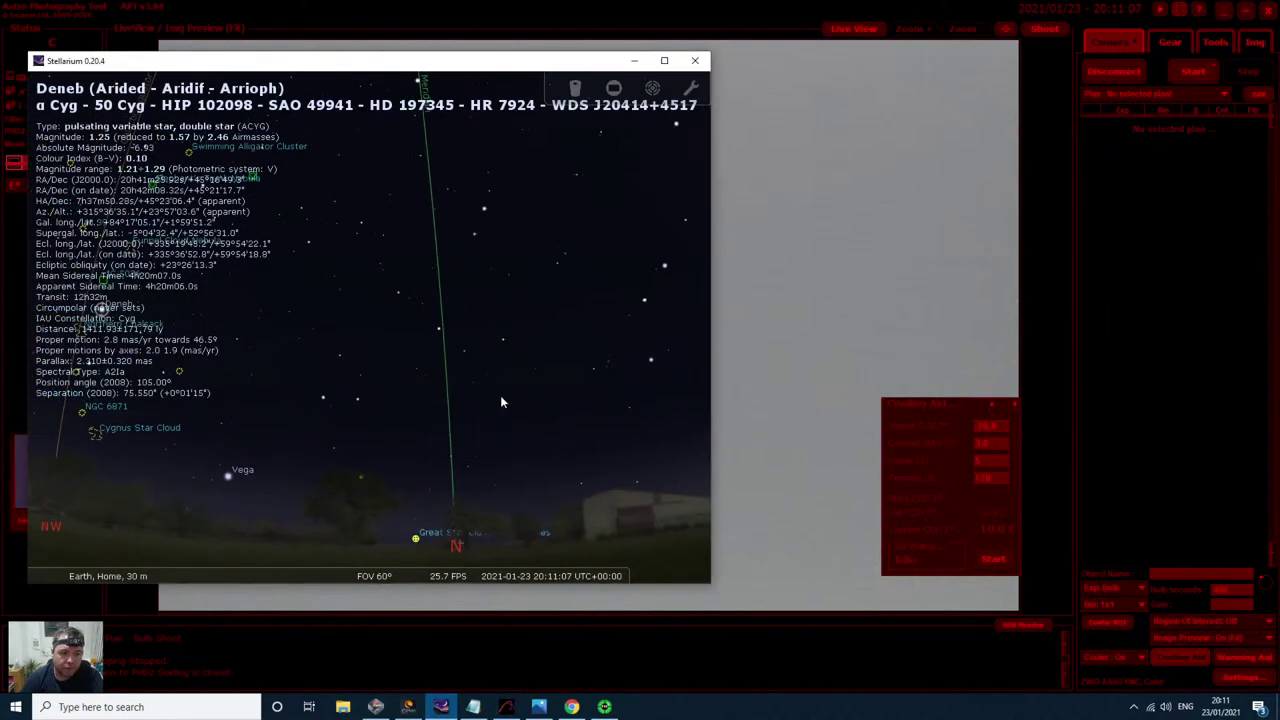
{"action": "mouse_move", "coordinate": [46, 425]}
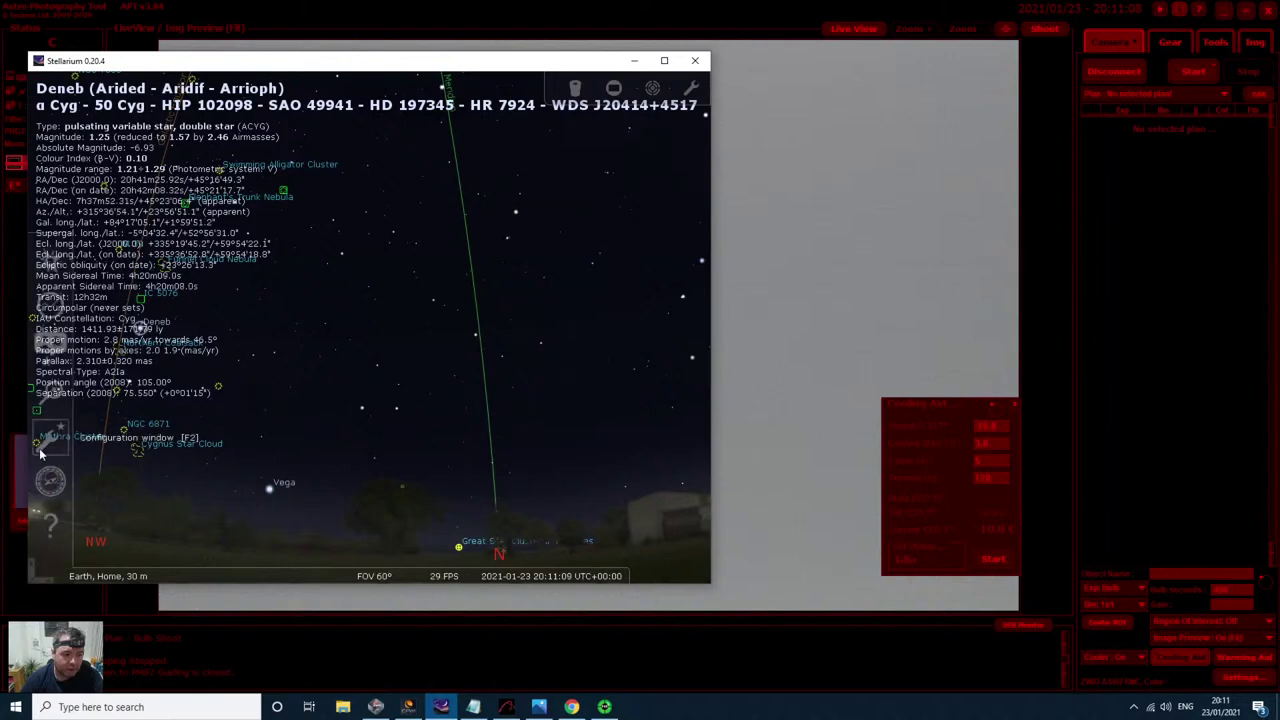
{"action": "left_click", "coordinate": [50, 392]}
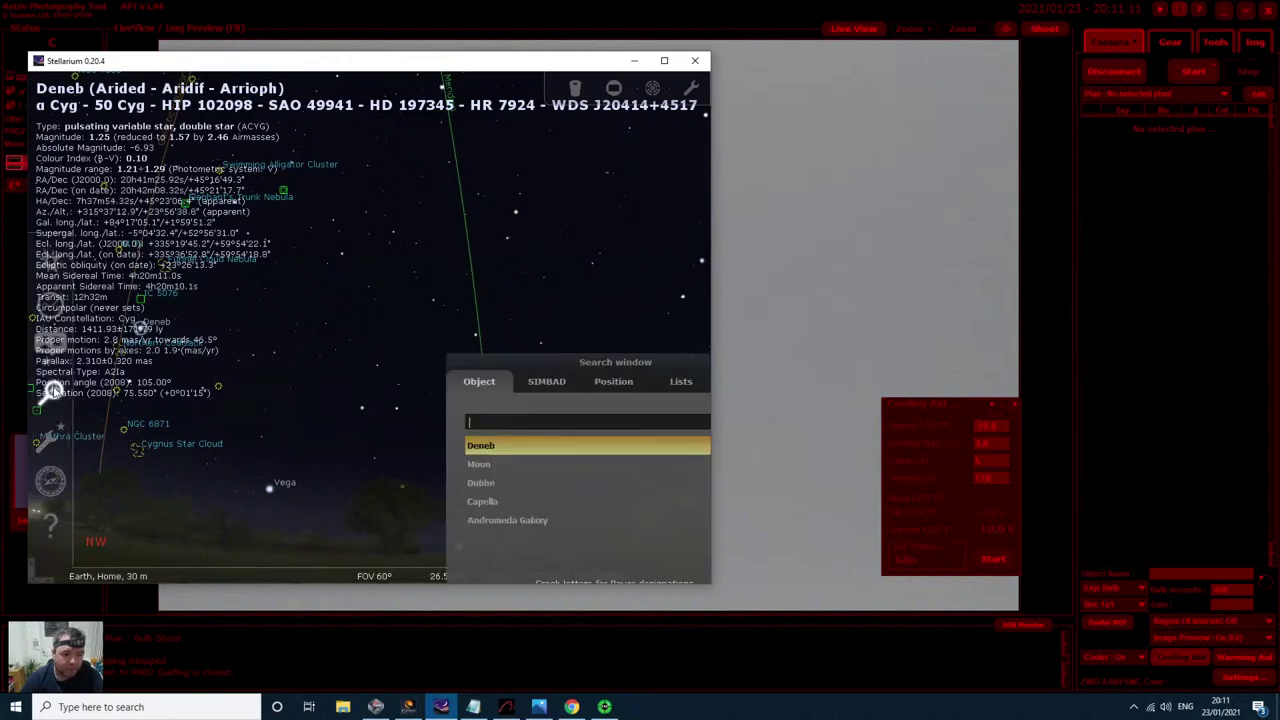
{"action": "type", "text": "rose"}
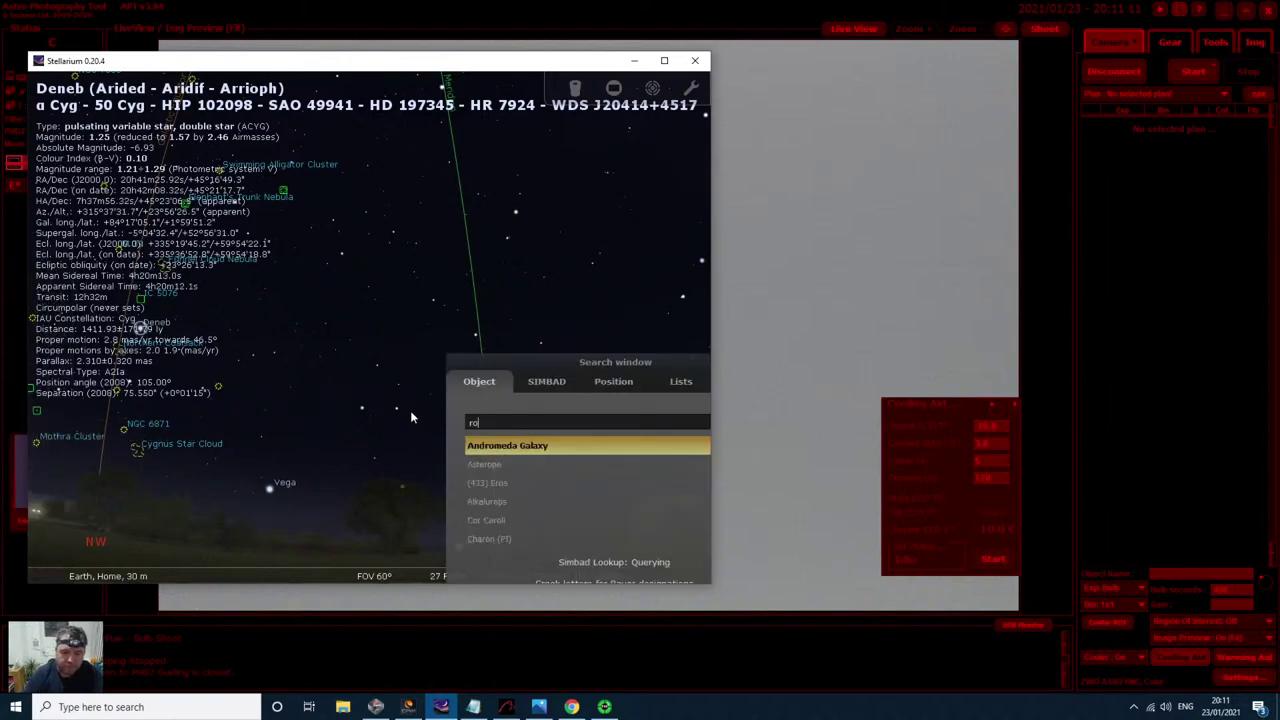
{"action": "left_click", "coordinate": [664, 60]}
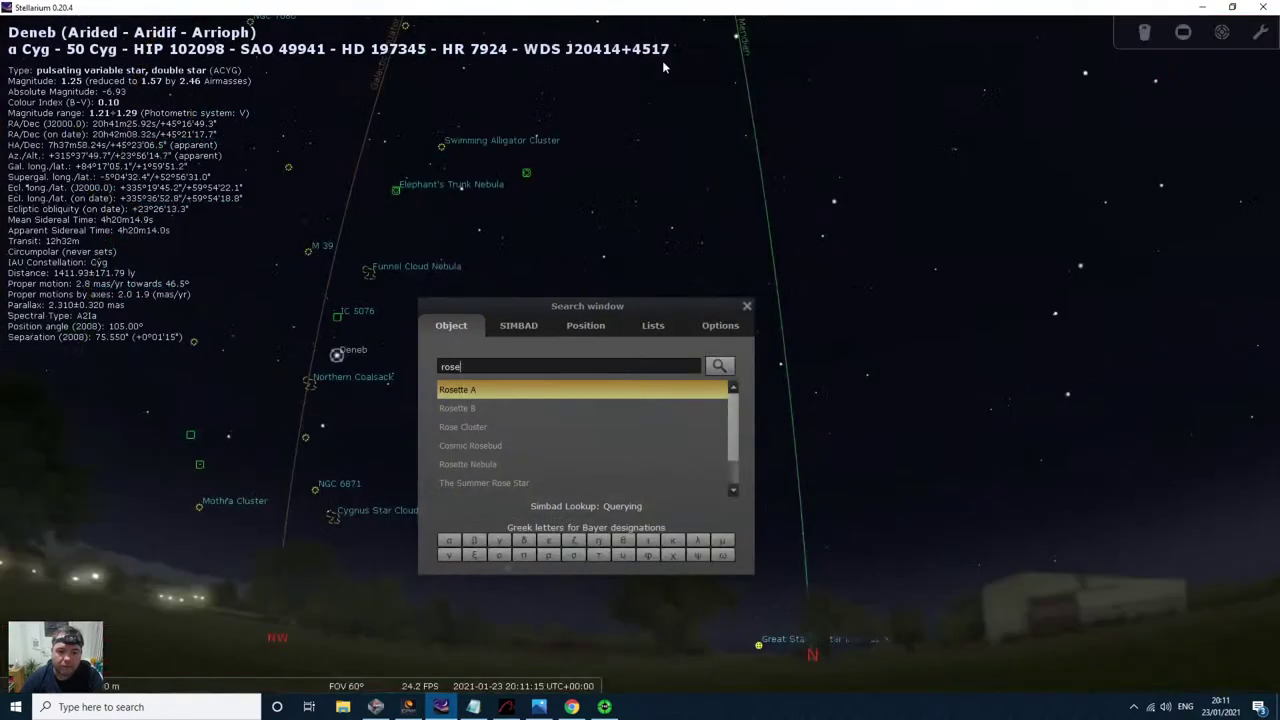
{"action": "type", "text": "tte"}
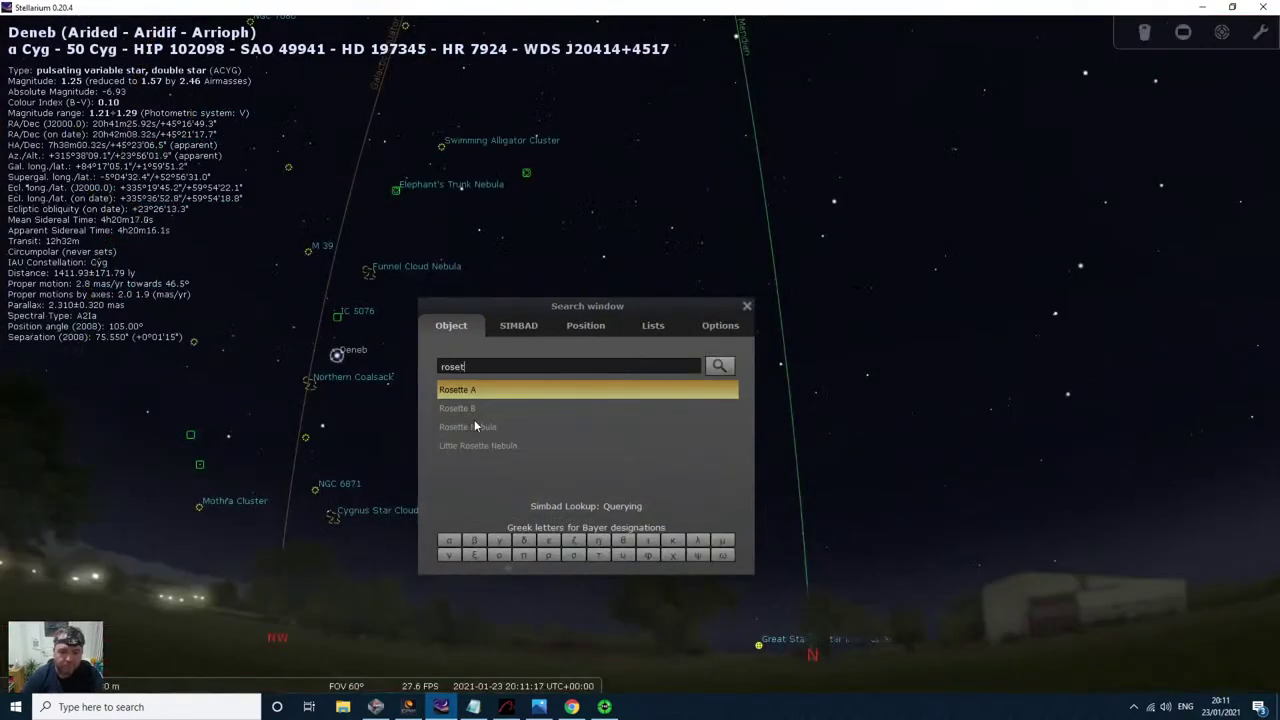
{"action": "left_click", "coordinate": [478, 428]}
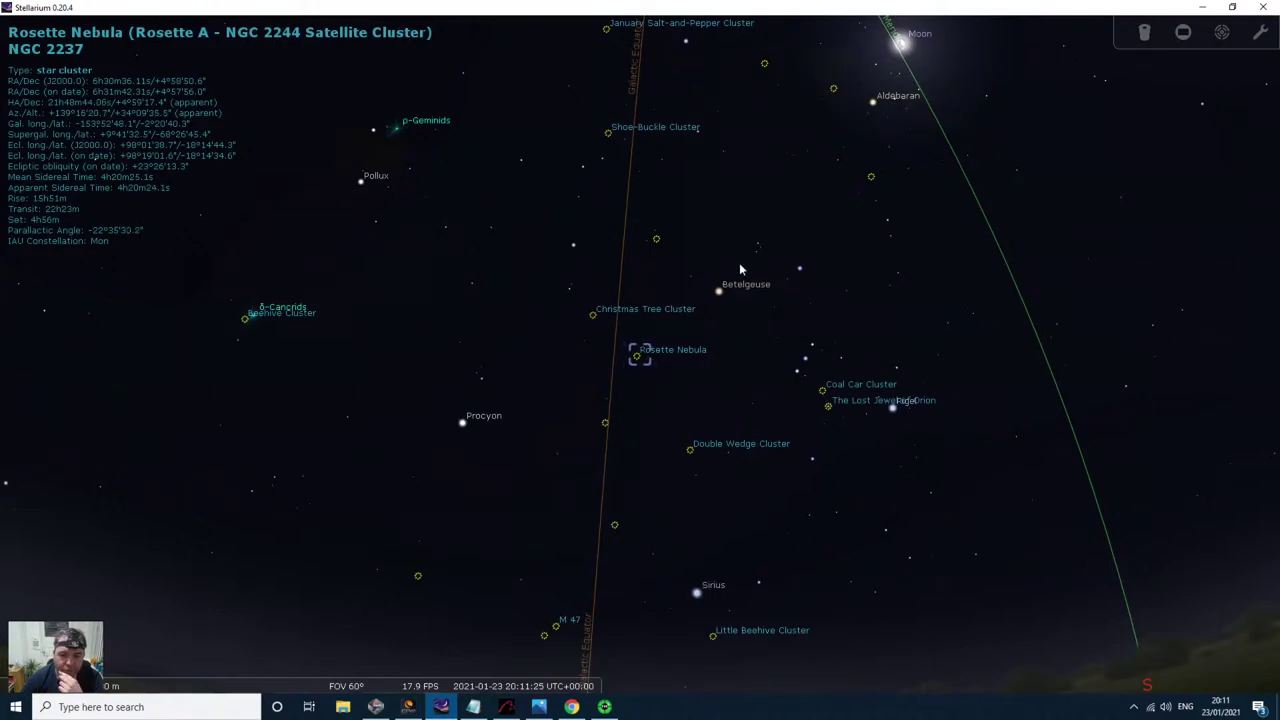
Step: Examine the sky around the Rosette Nebula at a 36.4° field of view, including the area towards Procyon and Regulus
{"action": "scroll", "coordinate": [744, 314], "scroll_direction": "up", "scroll_amount": 3}
{"action": "scroll", "coordinate": [744, 314], "scroll_direction": "up", "scroll_amount": 2}
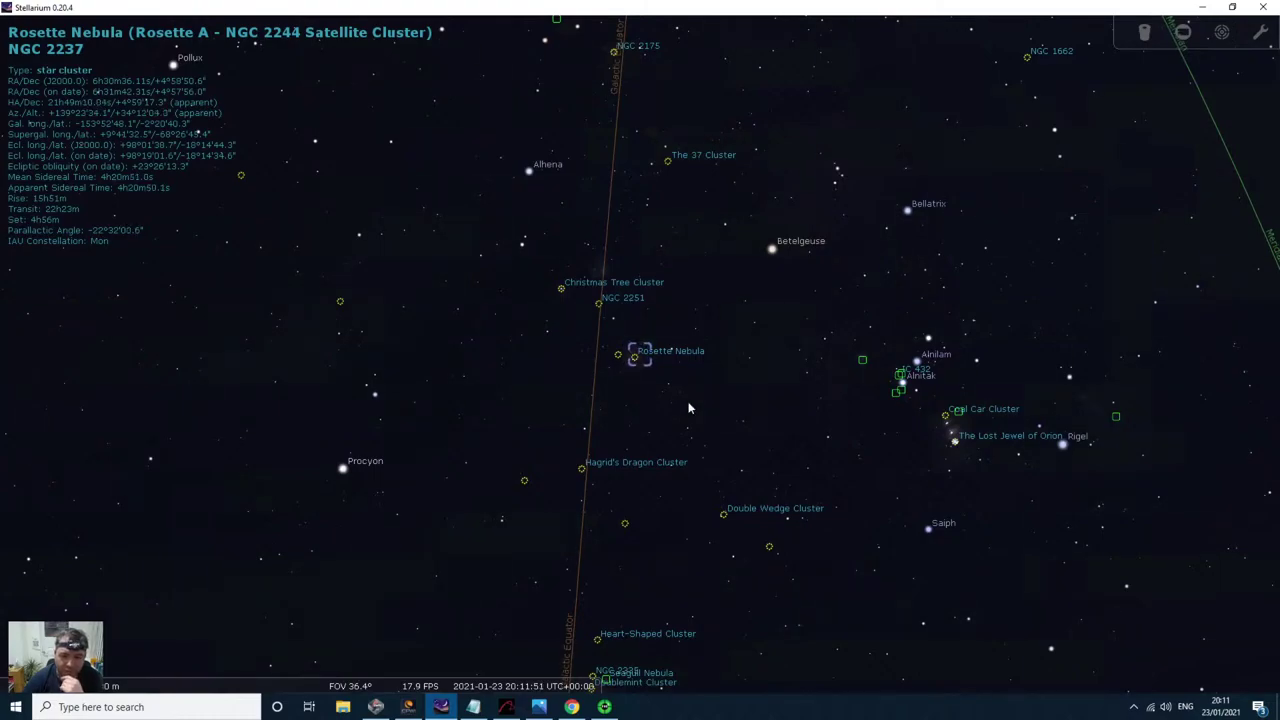
{"action": "left_click_drag", "start_coordinate": [730, 425], "coordinate": [861, 428]}
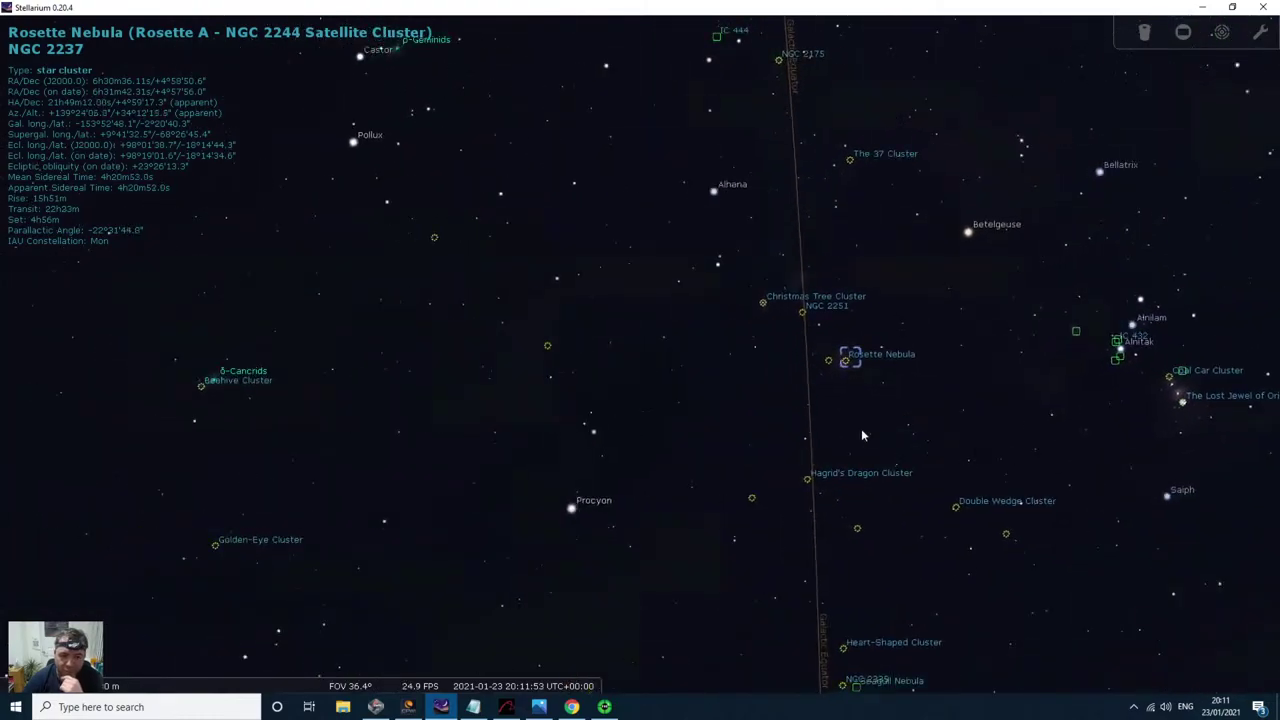
{"action": "left_click_drag", "start_coordinate": [689, 400], "coordinate": [766, 274]}
{"action": "left_click_drag", "start_coordinate": [748, 405], "coordinate": [827, 369]}
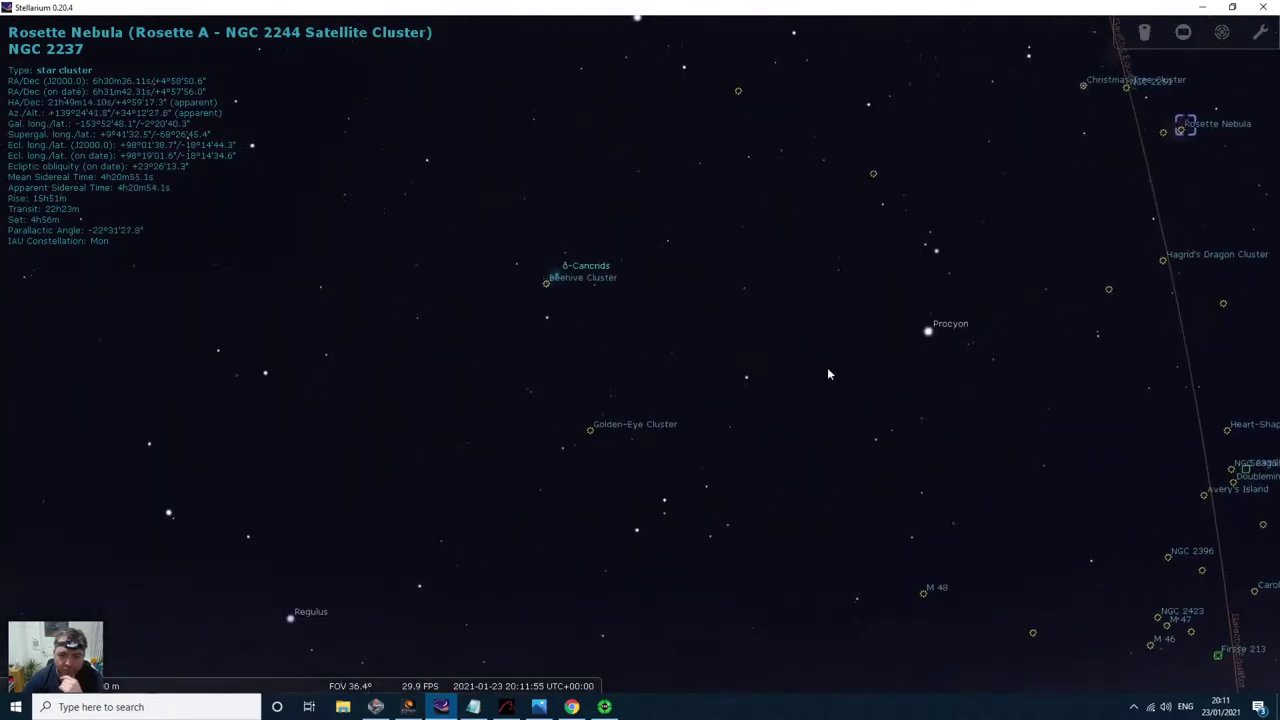
{"action": "left_click_drag", "start_coordinate": [680, 400], "coordinate": [494, 429]}
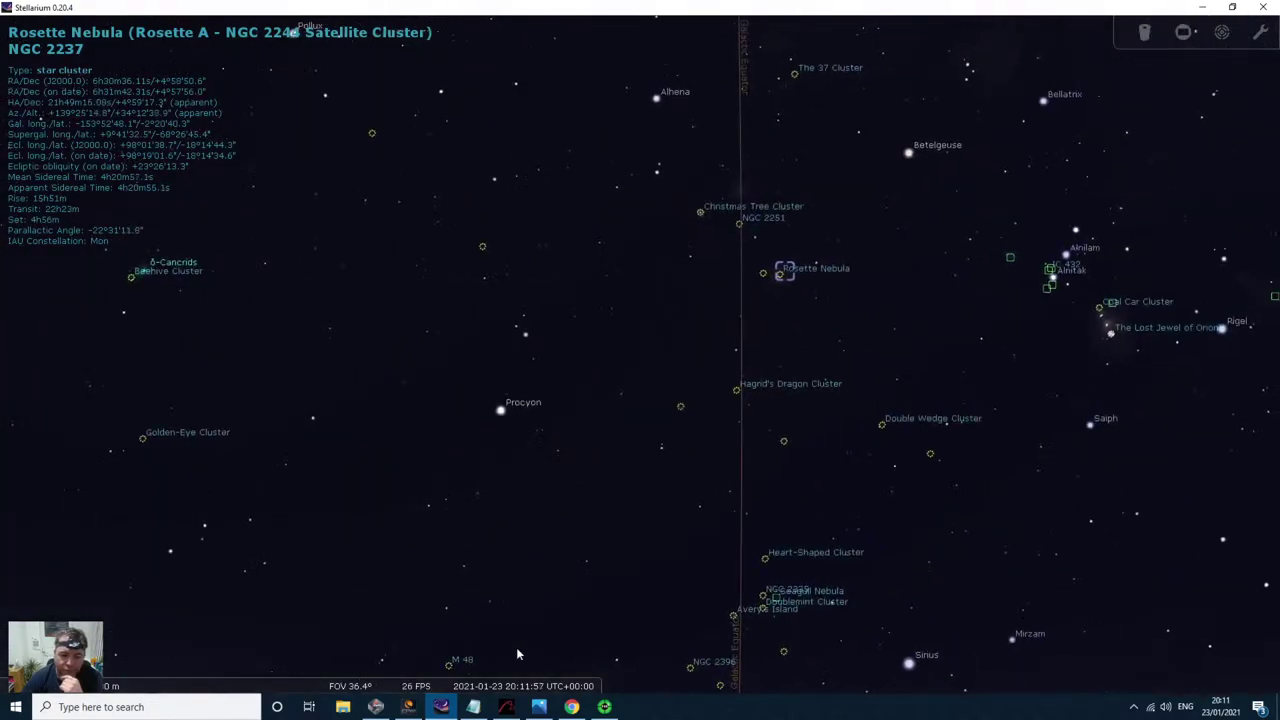
Step: Switch to Astro Photography Tool, connect the telescope and the focuser, and return to Stellarium
{"action": "left_click", "coordinate": [506, 707]}
{"action": "left_click", "coordinate": [1170, 42]}
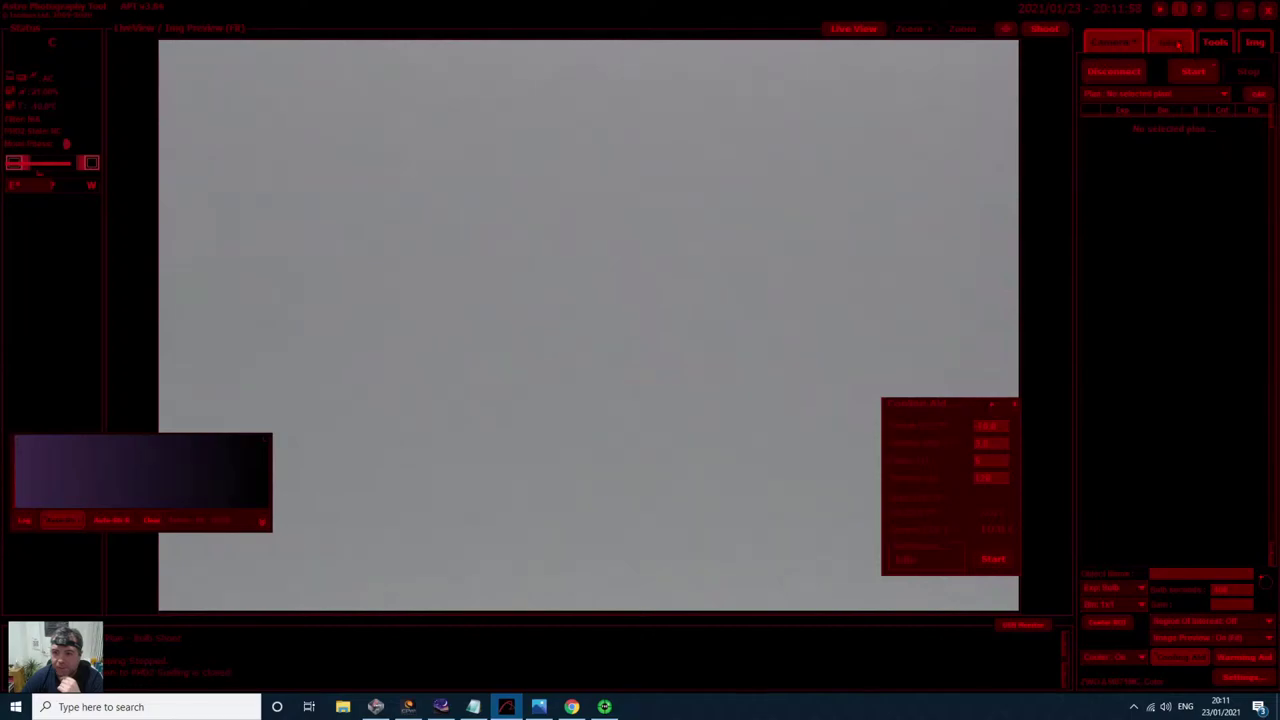
{"action": "left_click", "coordinate": [1140, 250]}
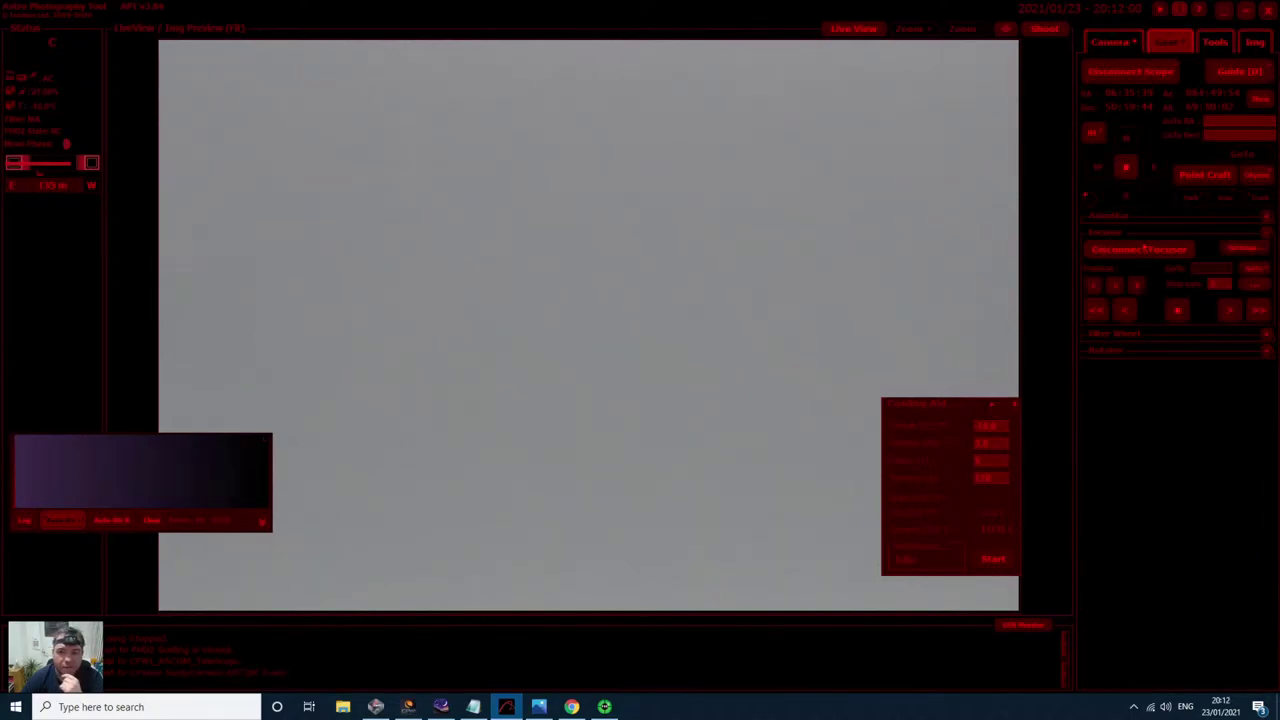
{"action": "left_click", "coordinate": [1126, 121]}
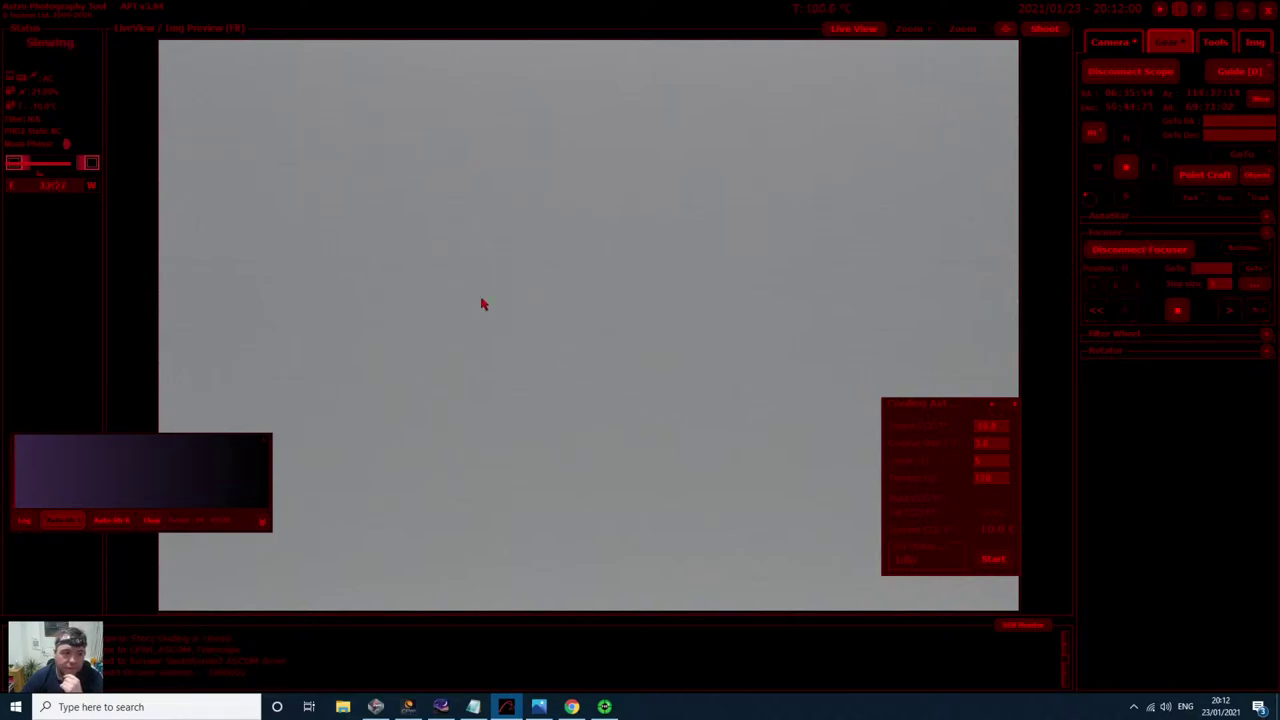
{"action": "left_click", "coordinate": [441, 707]}
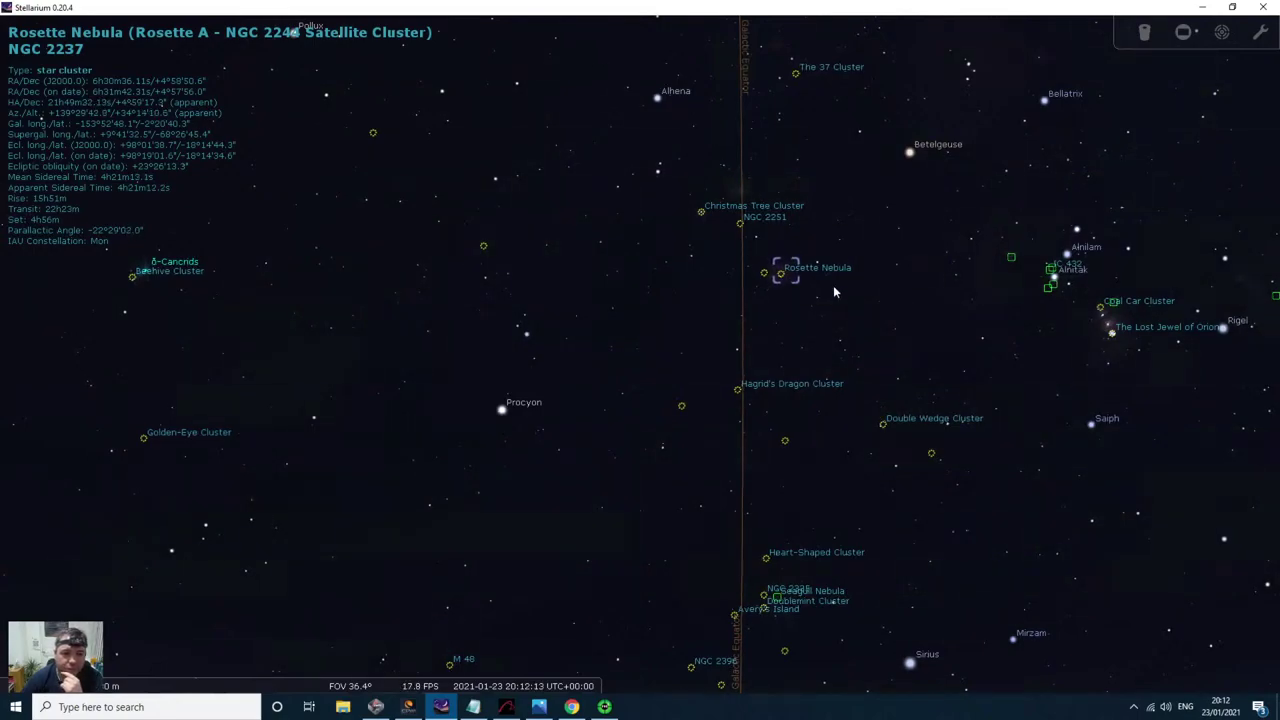
Step: Check the telescope's slewing status and coordinates in Astro Photography Tool against Stellarium's Rosette Nebula, then minimise Stellarium and return to Astro Photography Tool
{"action": "mouse_move", "coordinate": [507, 707]}
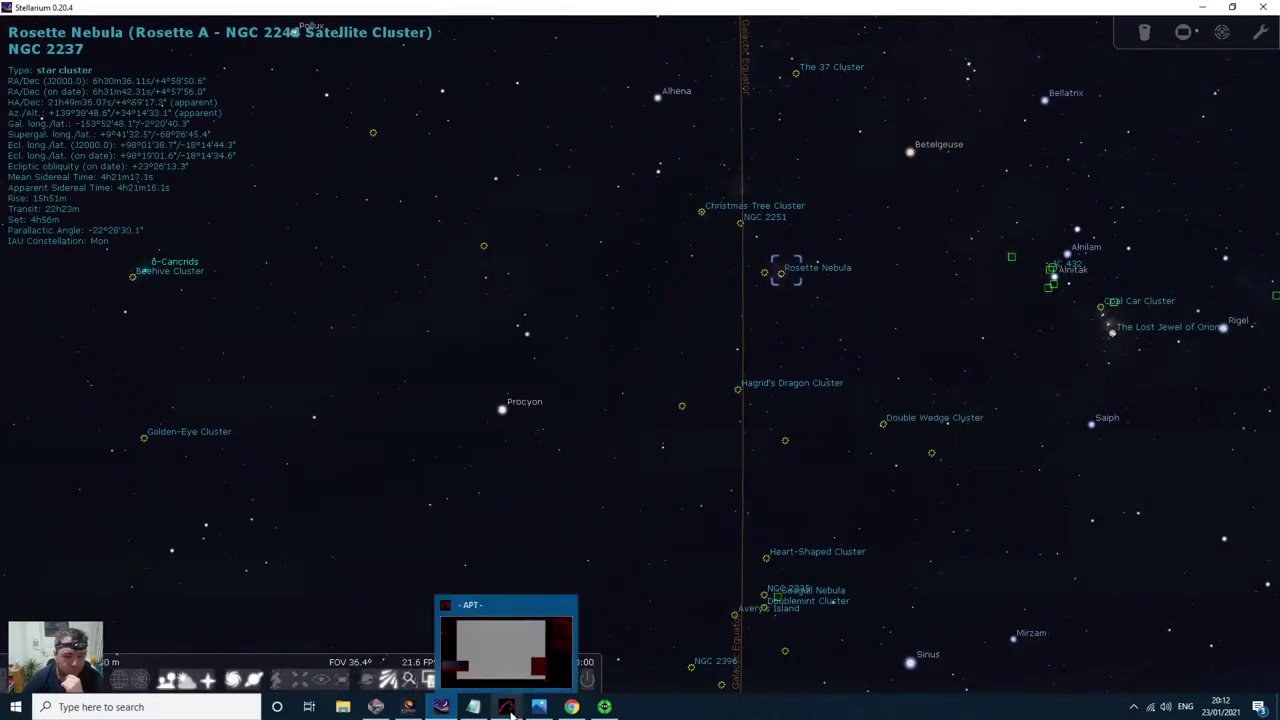
{"action": "left_click", "coordinate": [507, 707]}
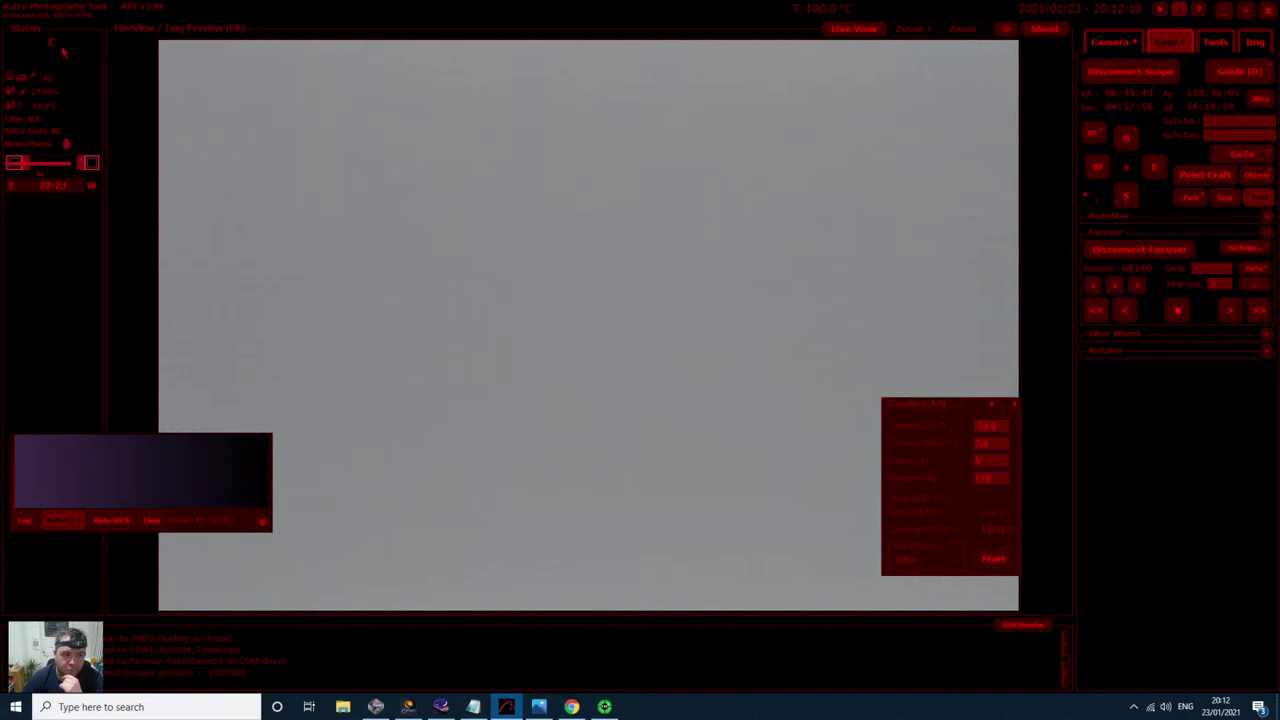
{"action": "left_click", "coordinate": [441, 707]}
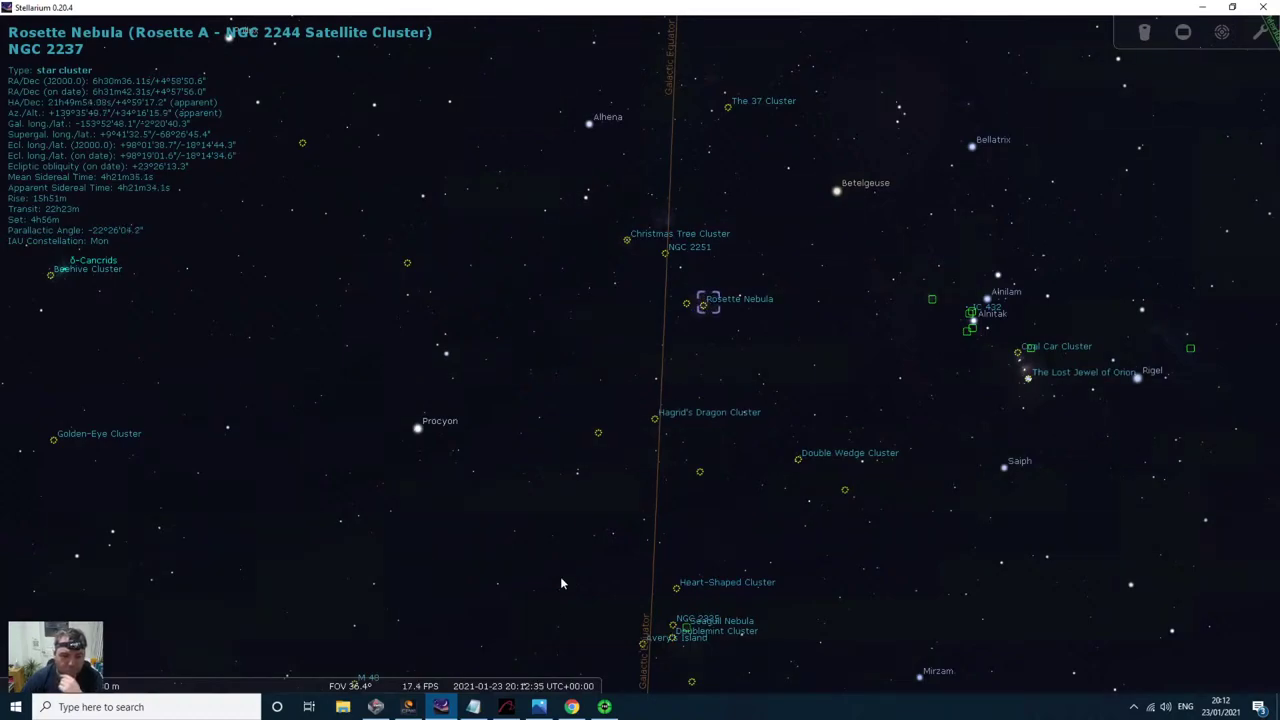
{"action": "left_click", "coordinate": [507, 706]}
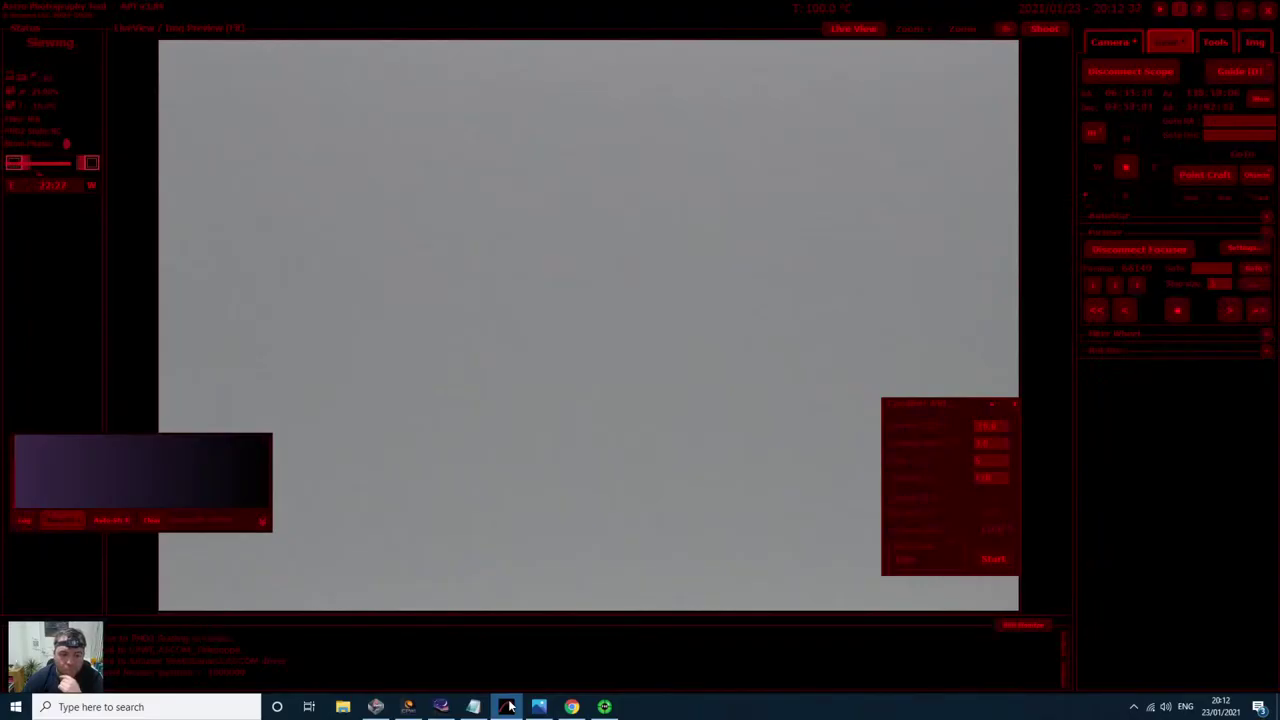
{"action": "left_click", "coordinate": [507, 706]}
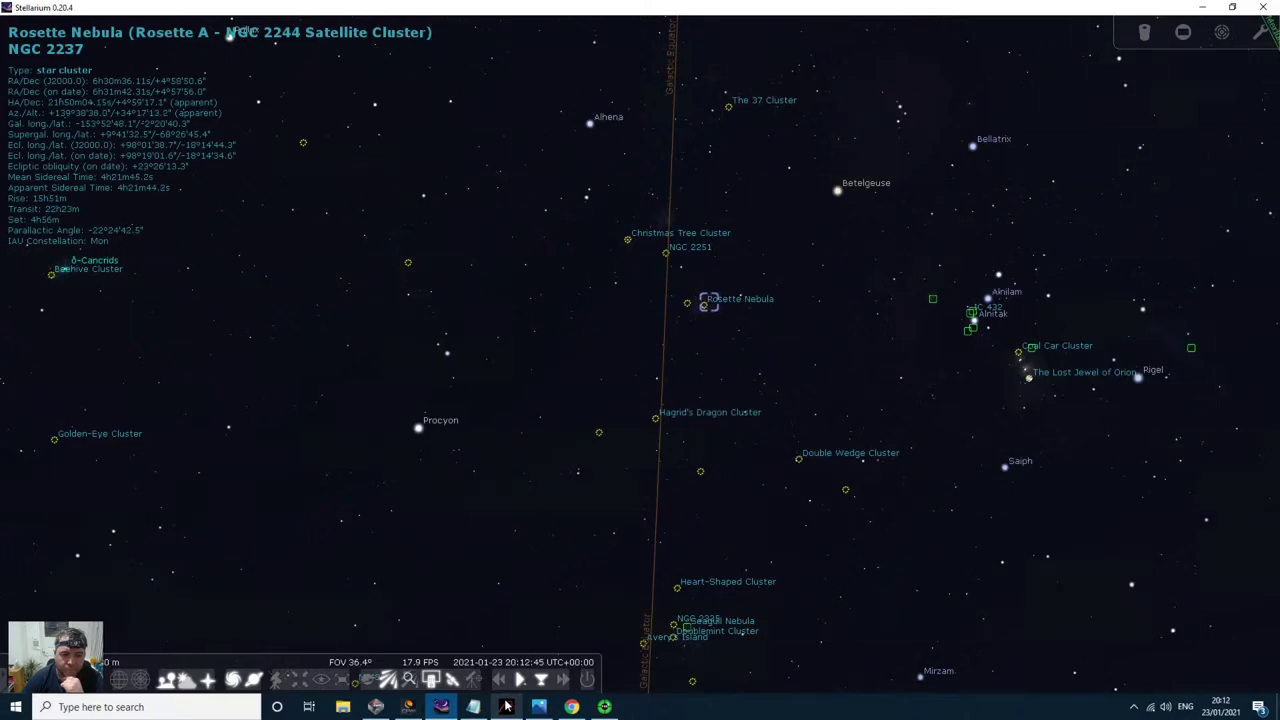
{"action": "left_click", "coordinate": [506, 706]}
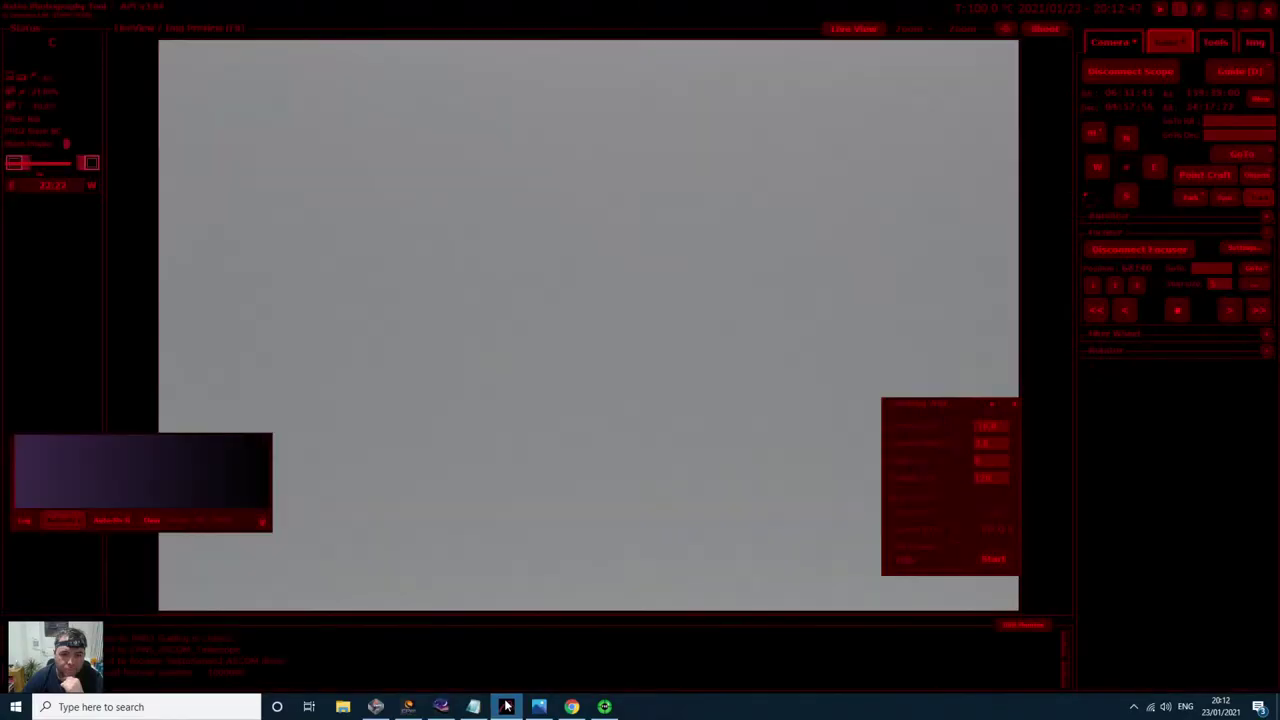
{"action": "left_click", "coordinate": [506, 706]}
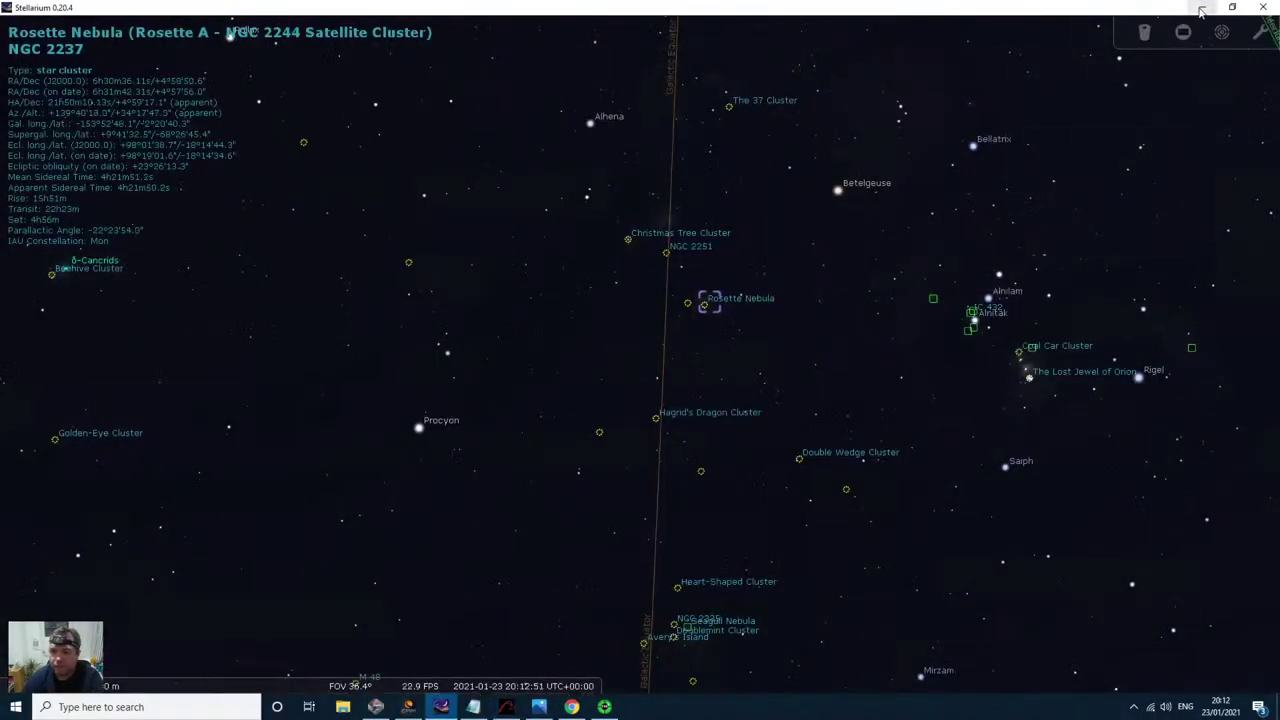
{"action": "left_click", "coordinate": [1203, 7]}
{"action": "left_click", "coordinate": [506, 706]}
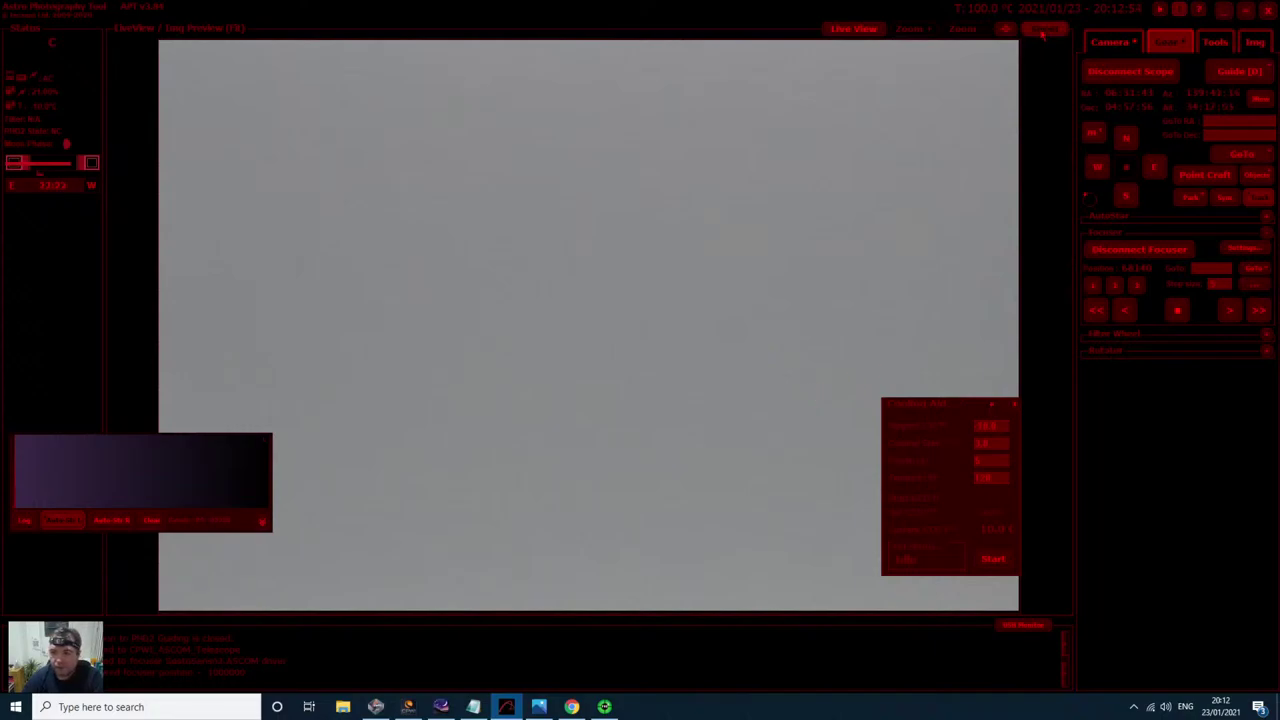
Step: Start a test exposure, abort it, and shoot again with a shorter bulb duration in the camera settings
{"action": "left_click", "coordinate": [1043, 30]}
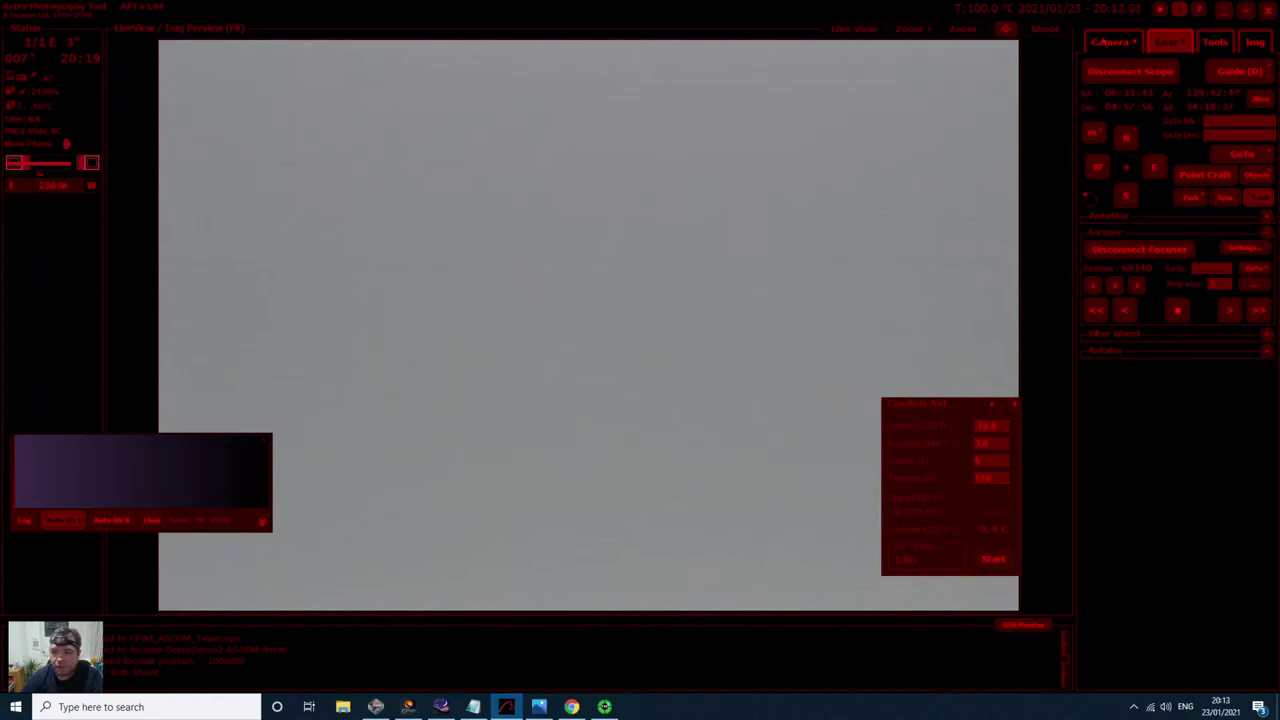
{"action": "left_click", "coordinate": [1106, 44]}
{"action": "left_click", "coordinate": [1245, 74]}
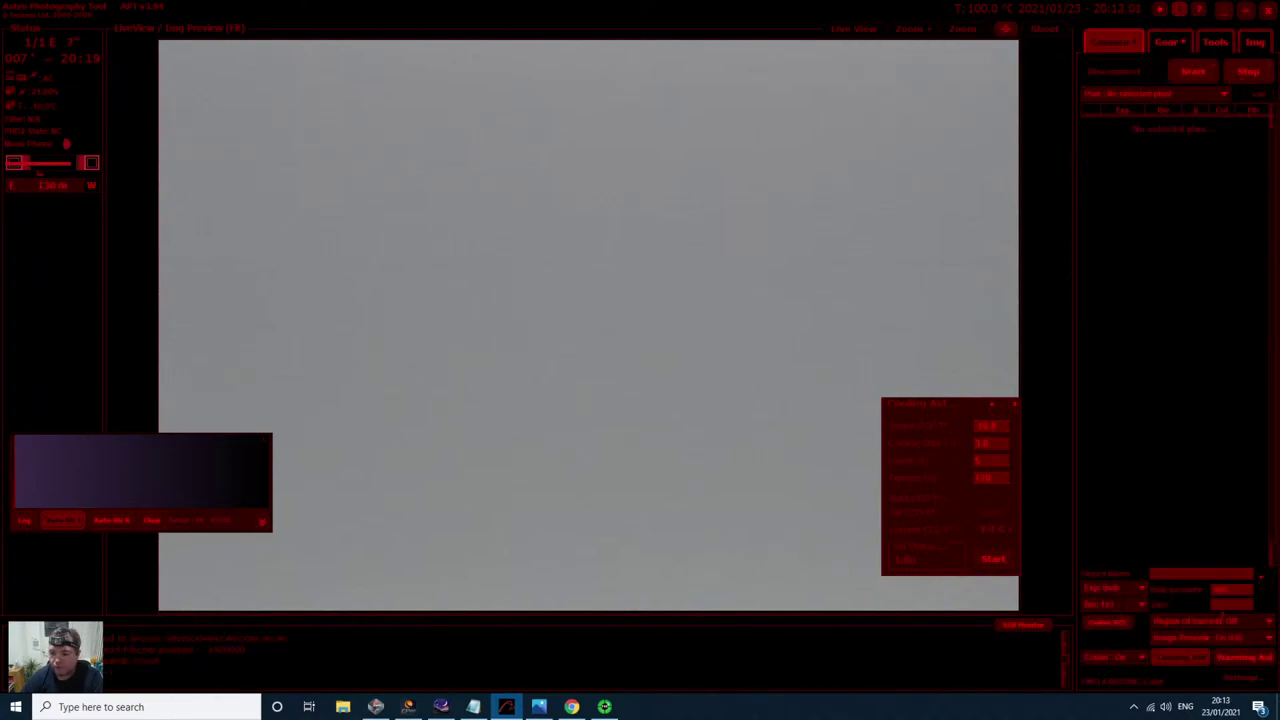
{"action": "left_click", "coordinate": [1221, 590]}
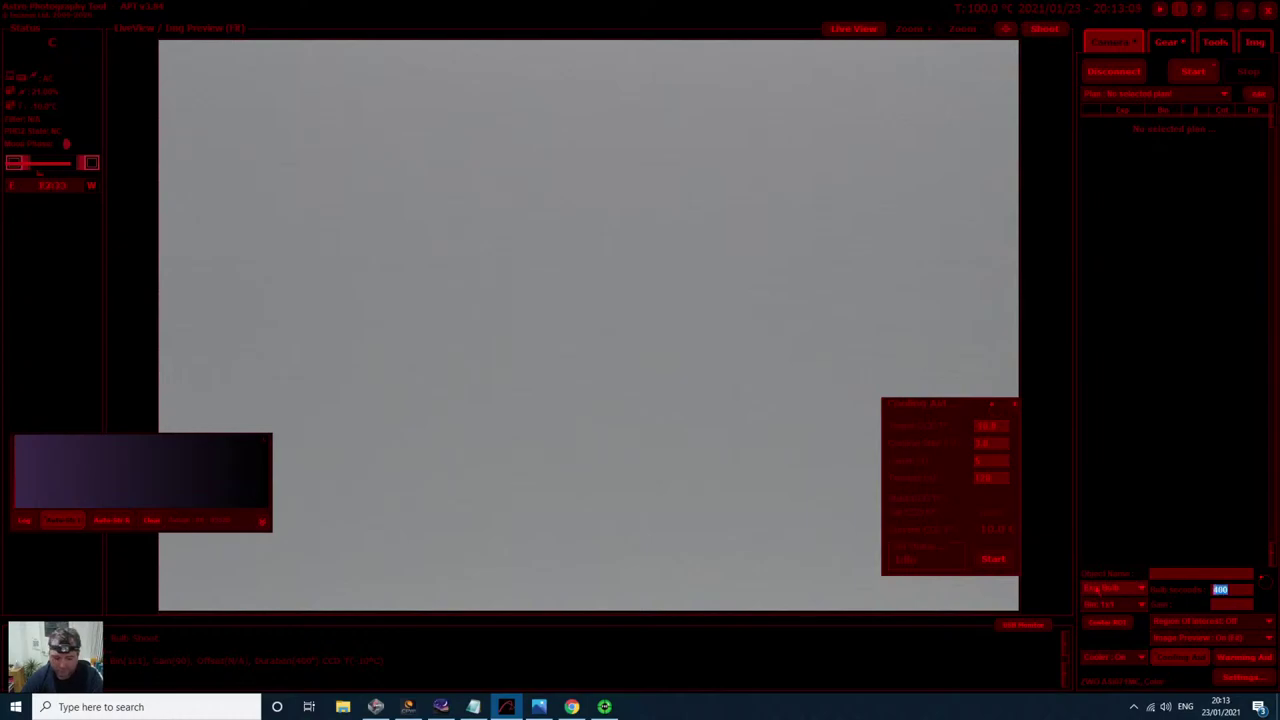
{"action": "key", "text": "BackSpace"}
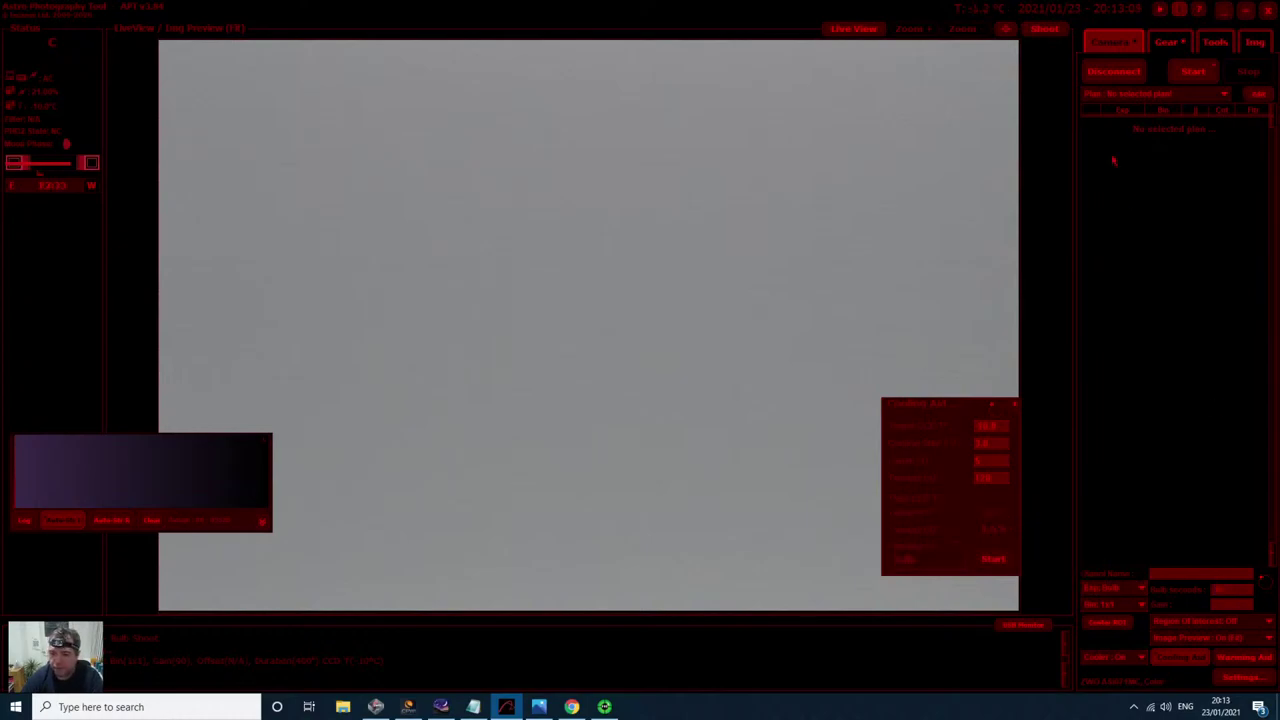
{"action": "left_click", "coordinate": [1046, 29]}
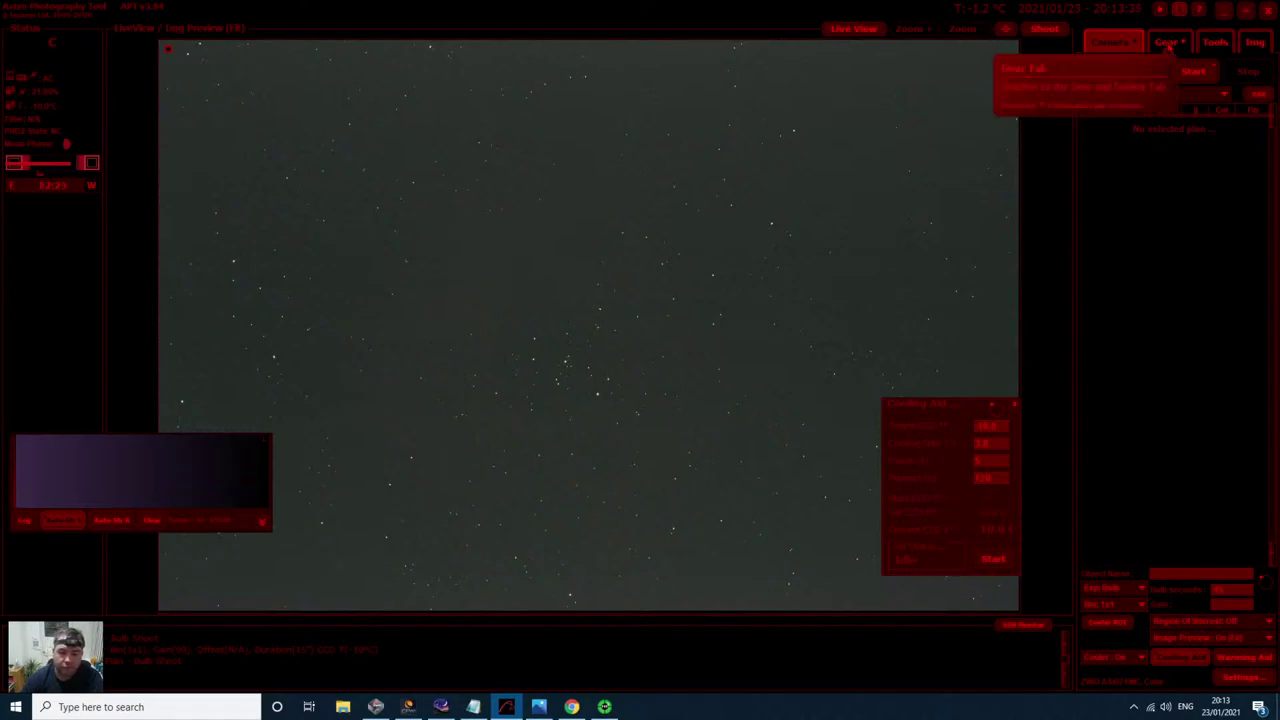
Step: Show the gear controls, switch to Stellarium and examine the sky from the Rosette Nebula to the Great Orion Nebula, selecting ω Ori
{"action": "left_click", "coordinate": [1168, 44]}
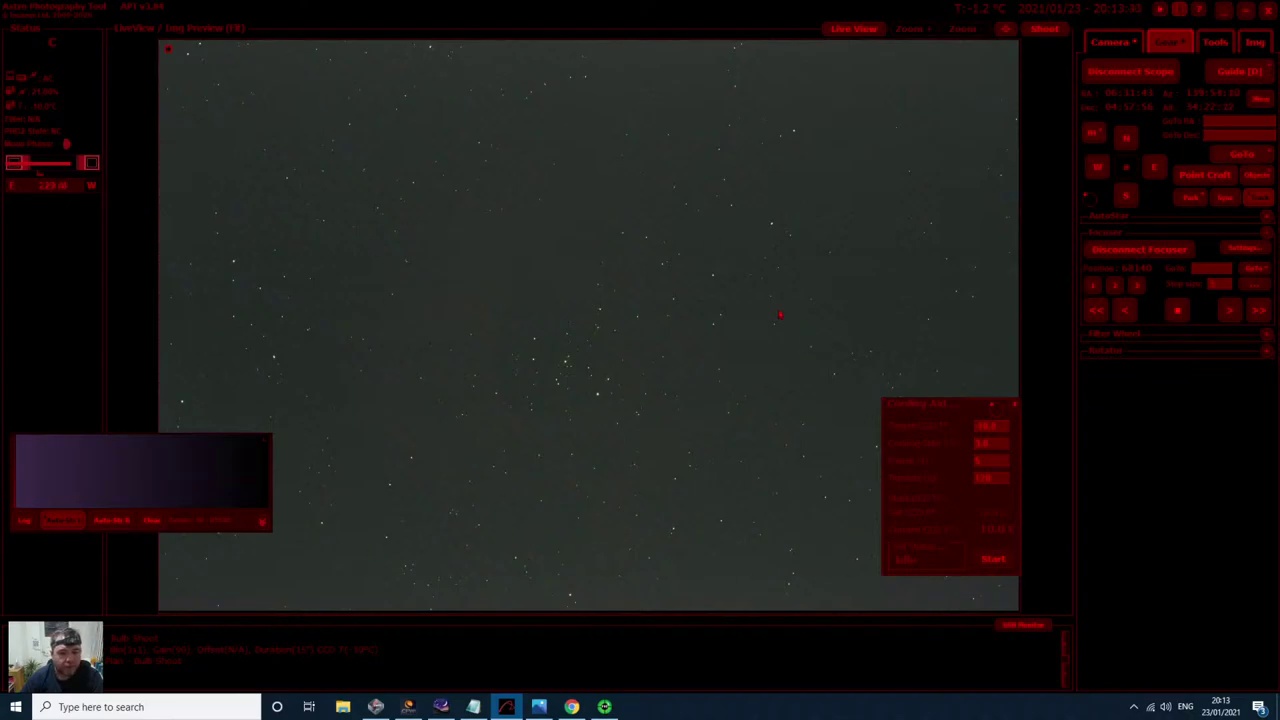
{"action": "left_click", "coordinate": [441, 707]}
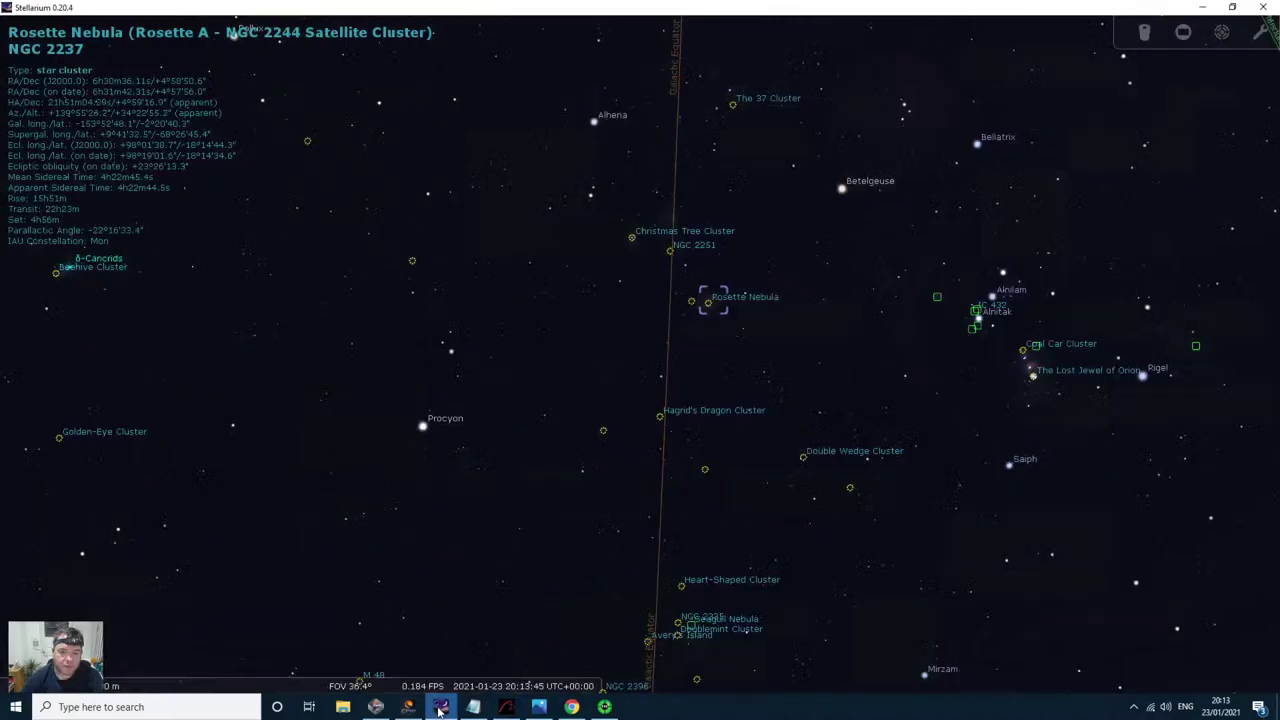
{"action": "scroll", "coordinate": [747, 330], "scroll_direction": "up", "scroll_amount": 5}
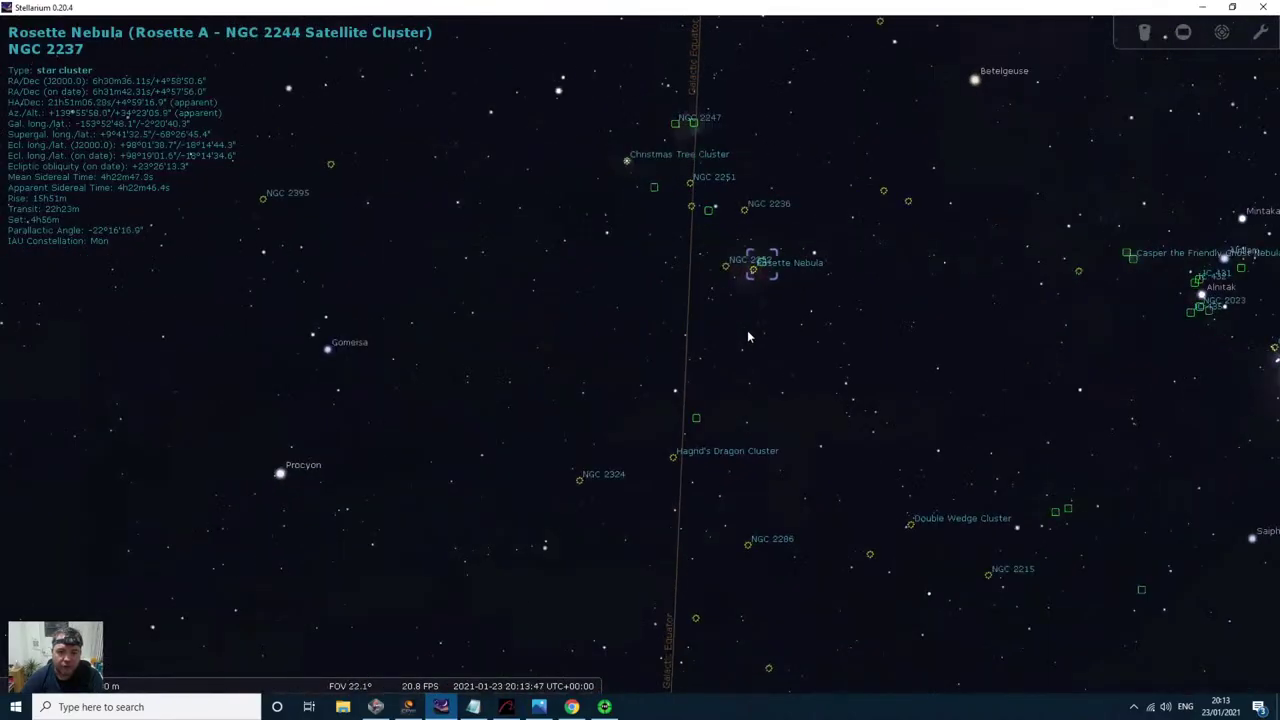
{"action": "key", "text": "Right"}
{"action": "key", "text": "Up"}
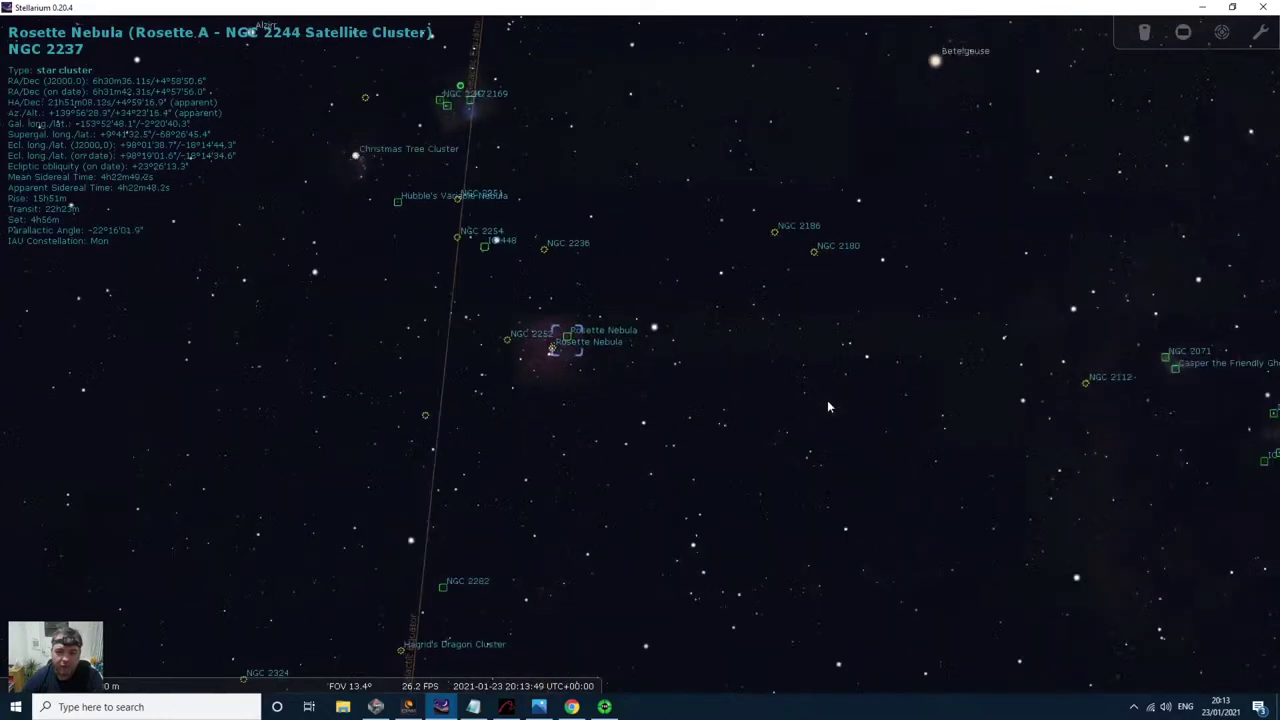
{"action": "left_click_drag", "start_coordinate": [899, 352], "coordinate": [745, 262]}
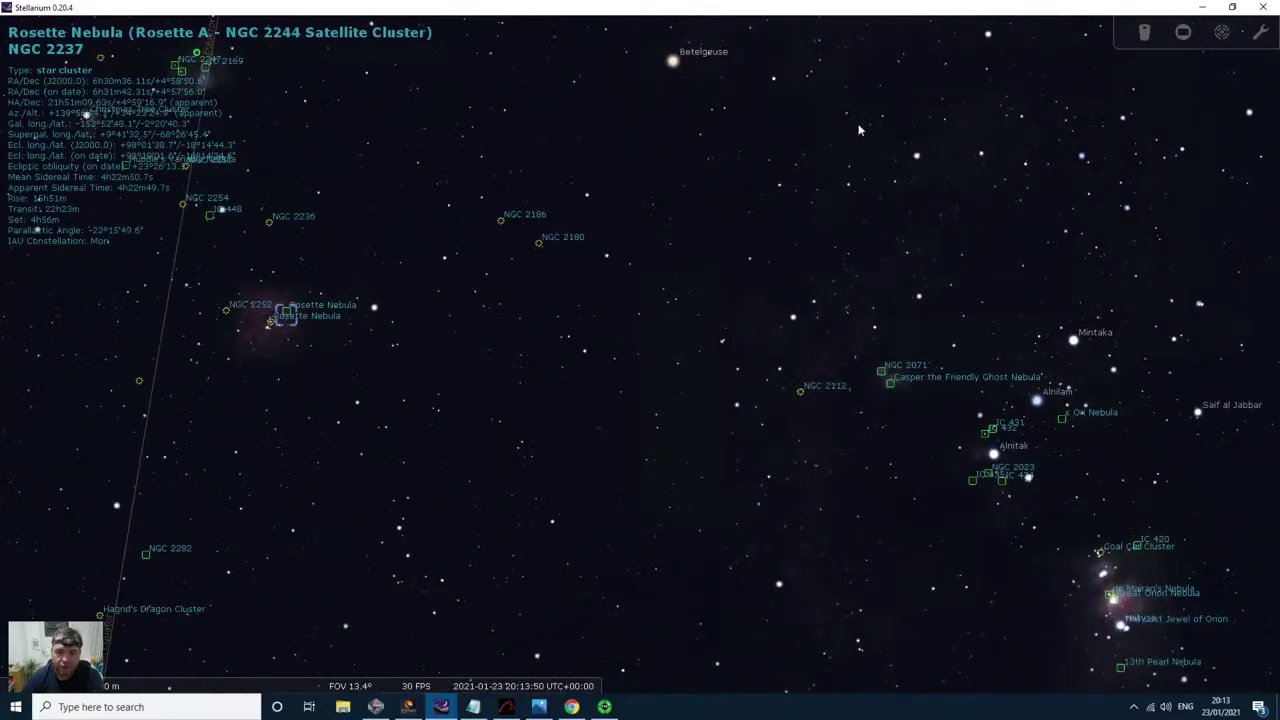
{"action": "left_click", "coordinate": [917, 157]}
{"action": "key", "text": "Right"}
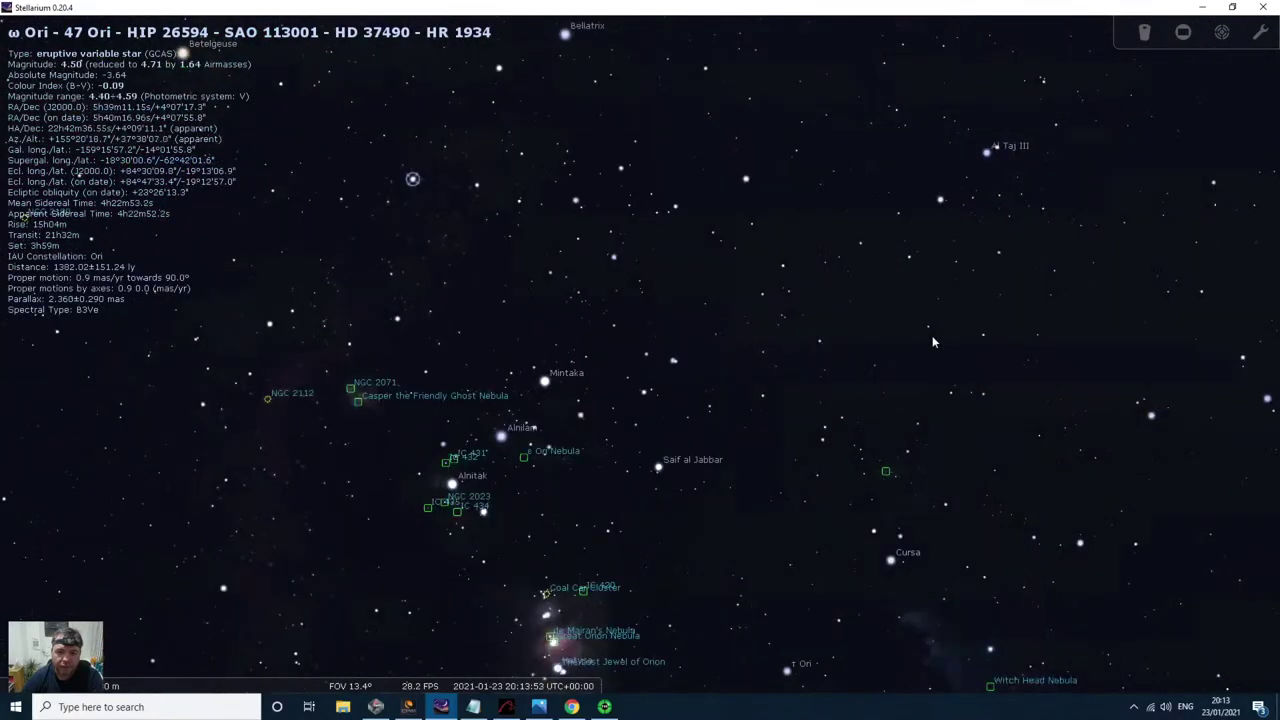
{"action": "key", "text": "Left"}
{"action": "key", "text": "Down"}
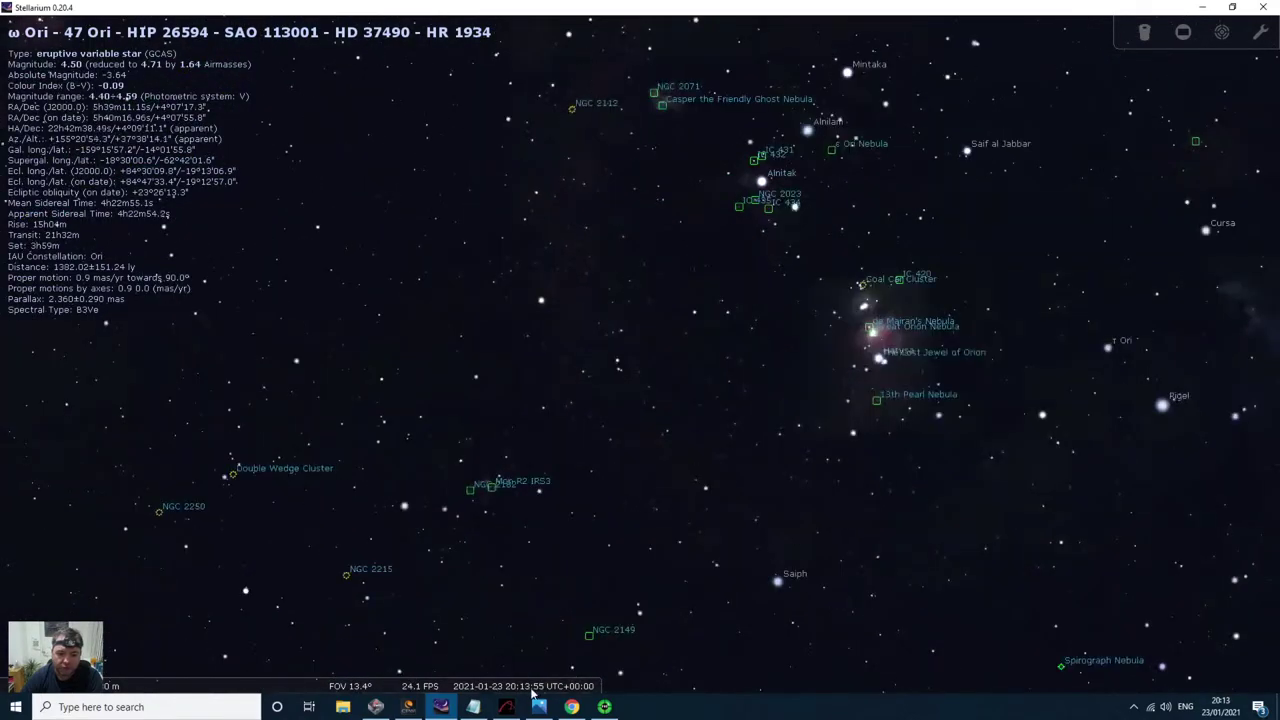
Step: Return to Astro Photography Tool, plate-solve the test image in Point Craft from the scope position and send the solved result to the planetarium
{"action": "left_click", "coordinate": [508, 707]}
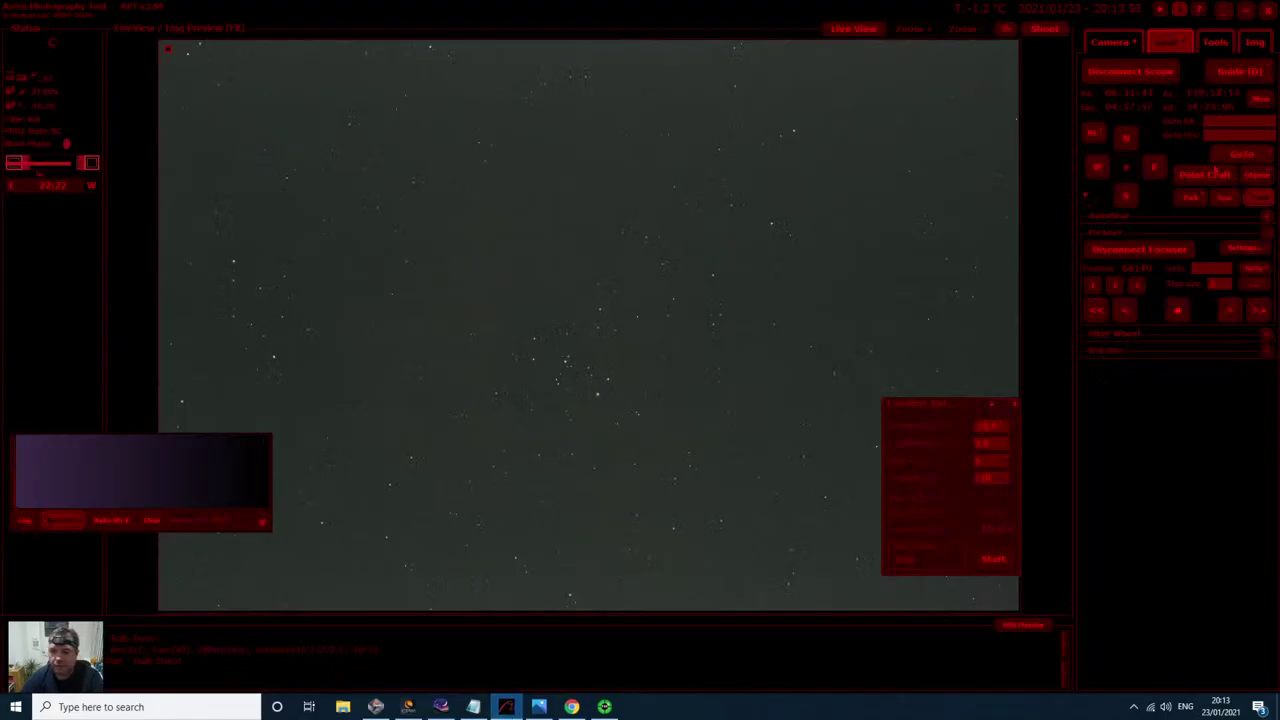
{"action": "left_click", "coordinate": [1207, 176]}
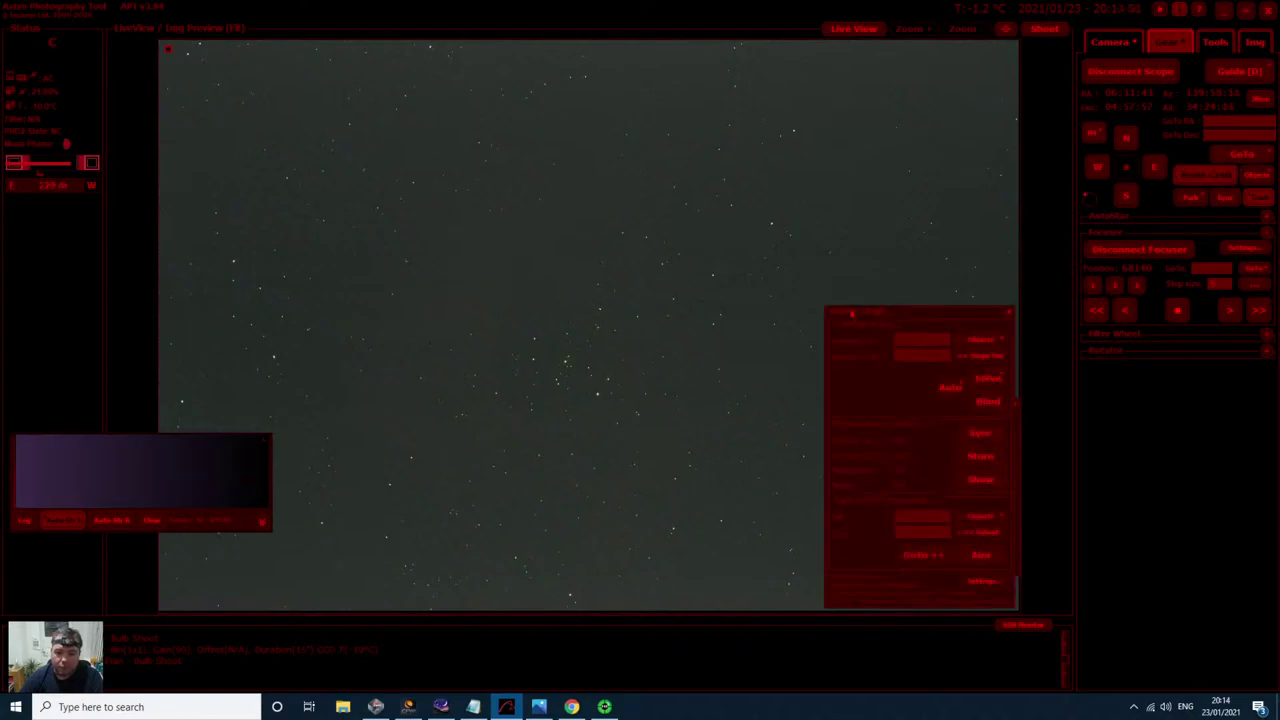
{"action": "left_click", "coordinate": [981, 357]}
{"action": "left_click", "coordinate": [990, 380]}
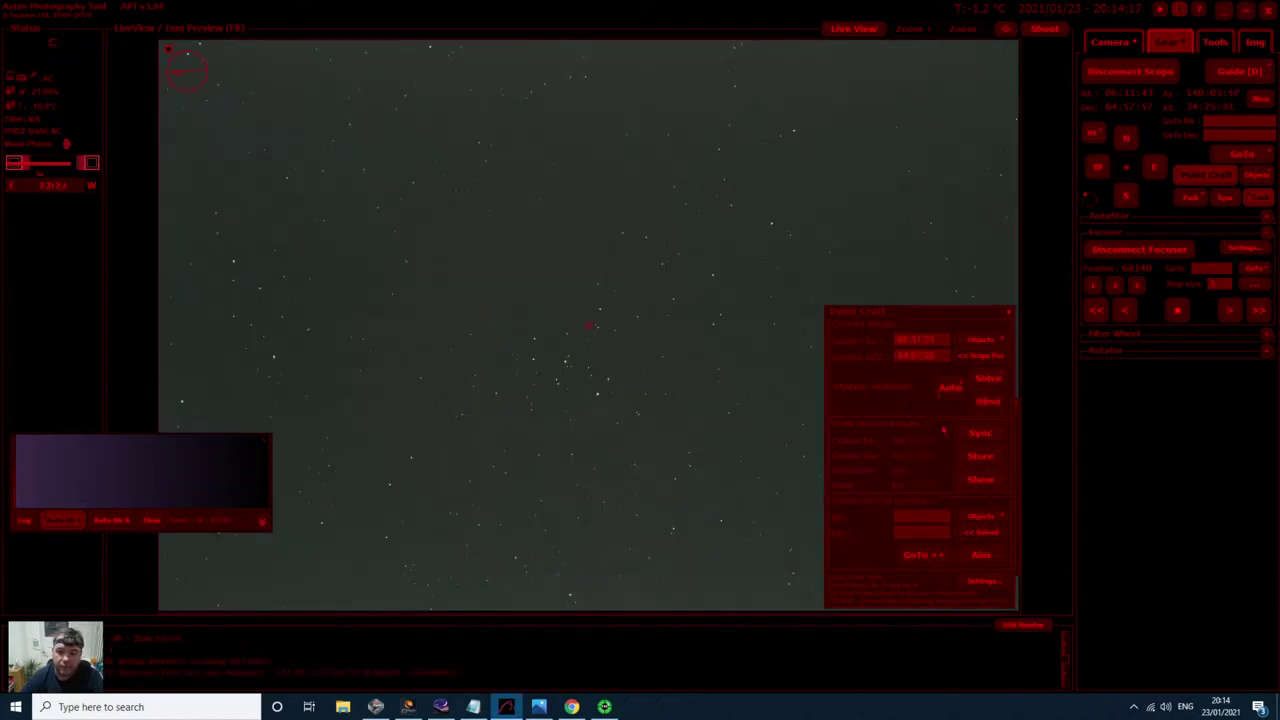
{"action": "left_click", "coordinate": [982, 480]}
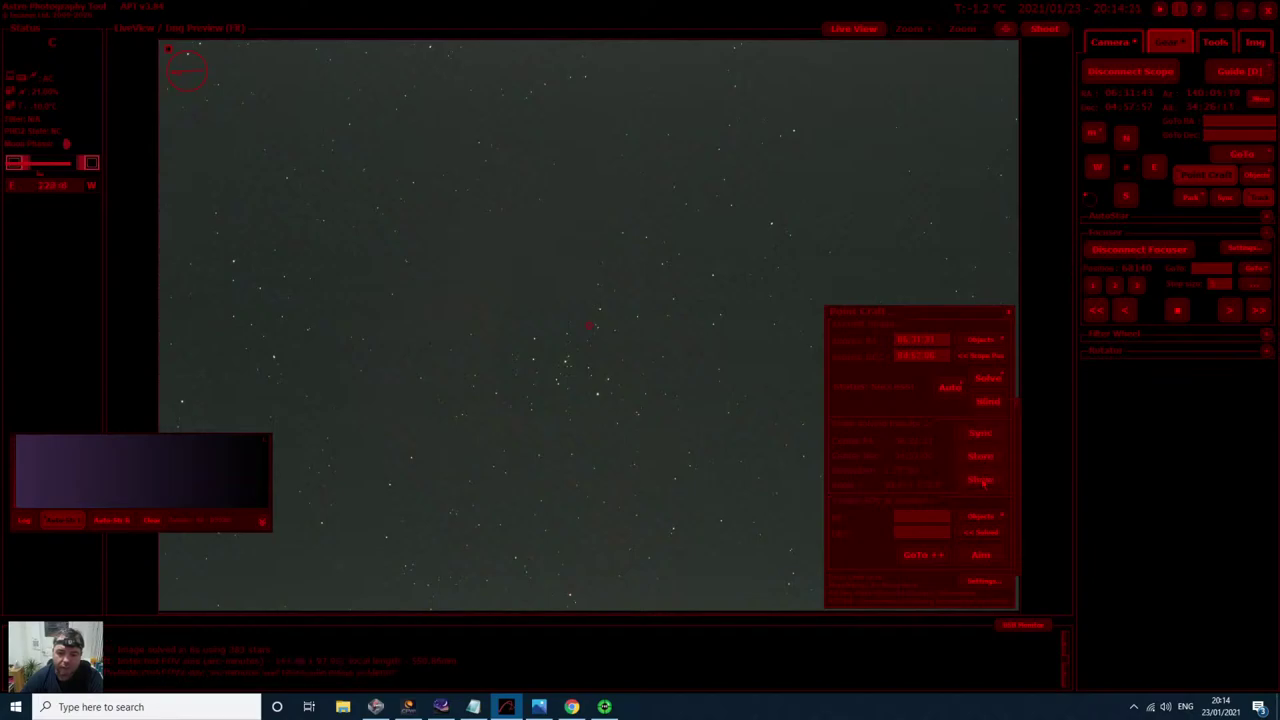
Step: Examine in Stellarium the ZWO071MC sensor frame around ω Ori and the sky towards the Rosette Nebula
{"action": "left_click", "coordinate": [441, 707]}
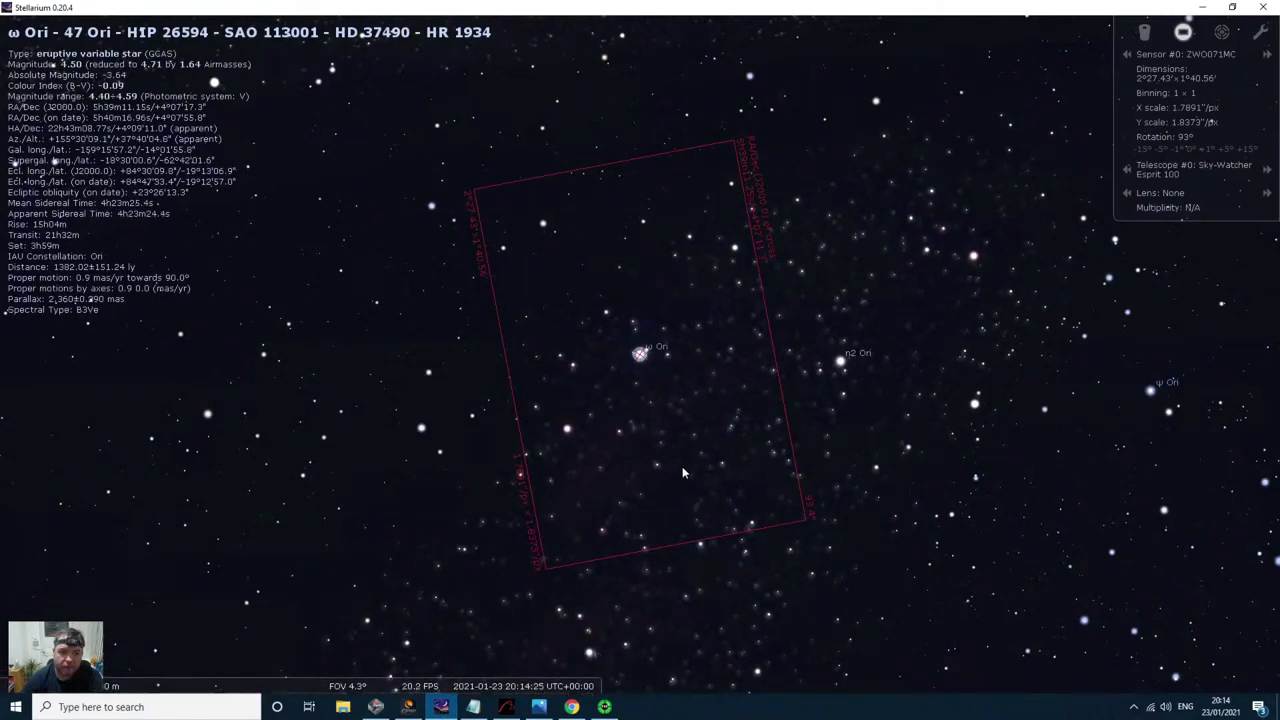
{"action": "scroll", "coordinate": [682, 470], "scroll_direction": "down", "scroll_amount": 4}
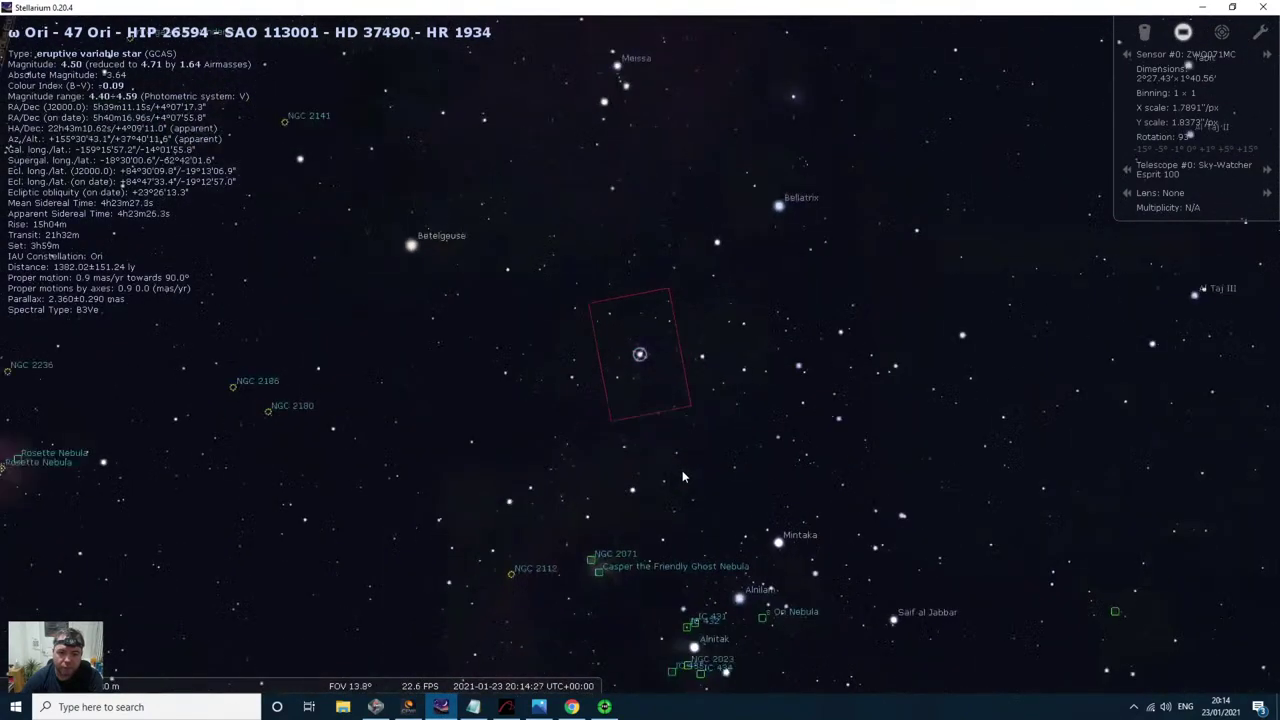
{"action": "scroll", "coordinate": [683, 477], "scroll_direction": "down", "scroll_amount": 5}
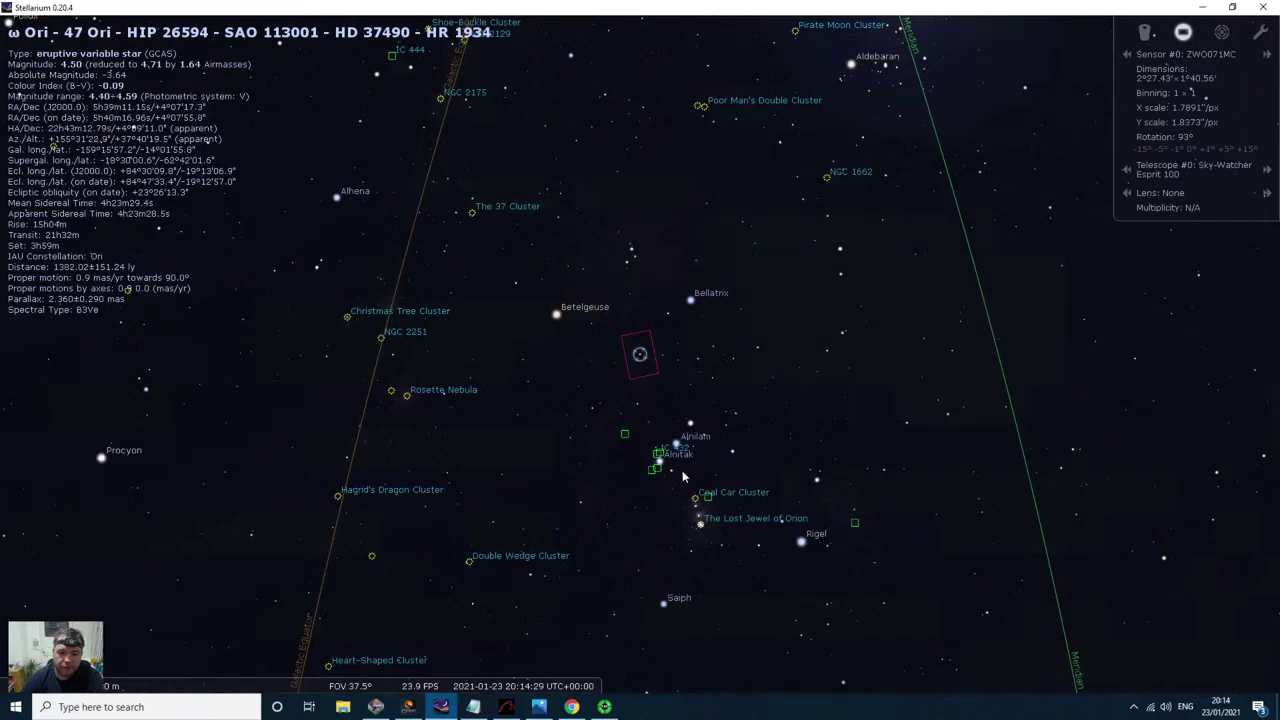
{"action": "scroll", "coordinate": [682, 475], "scroll_direction": "up", "scroll_amount": 4}
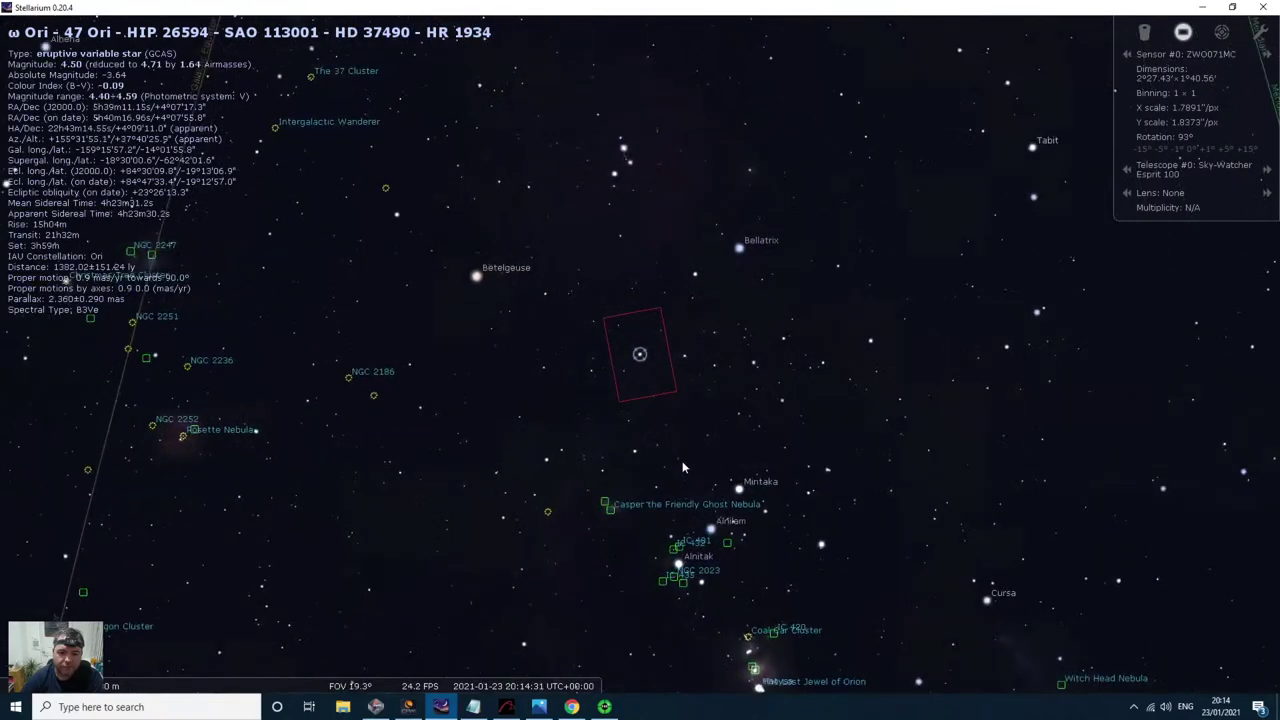
{"action": "scroll", "coordinate": [720, 472], "scroll_direction": "up", "scroll_amount": 1}
{"action": "left_click_drag", "start_coordinate": [741, 470], "coordinate": [1020, 376]}
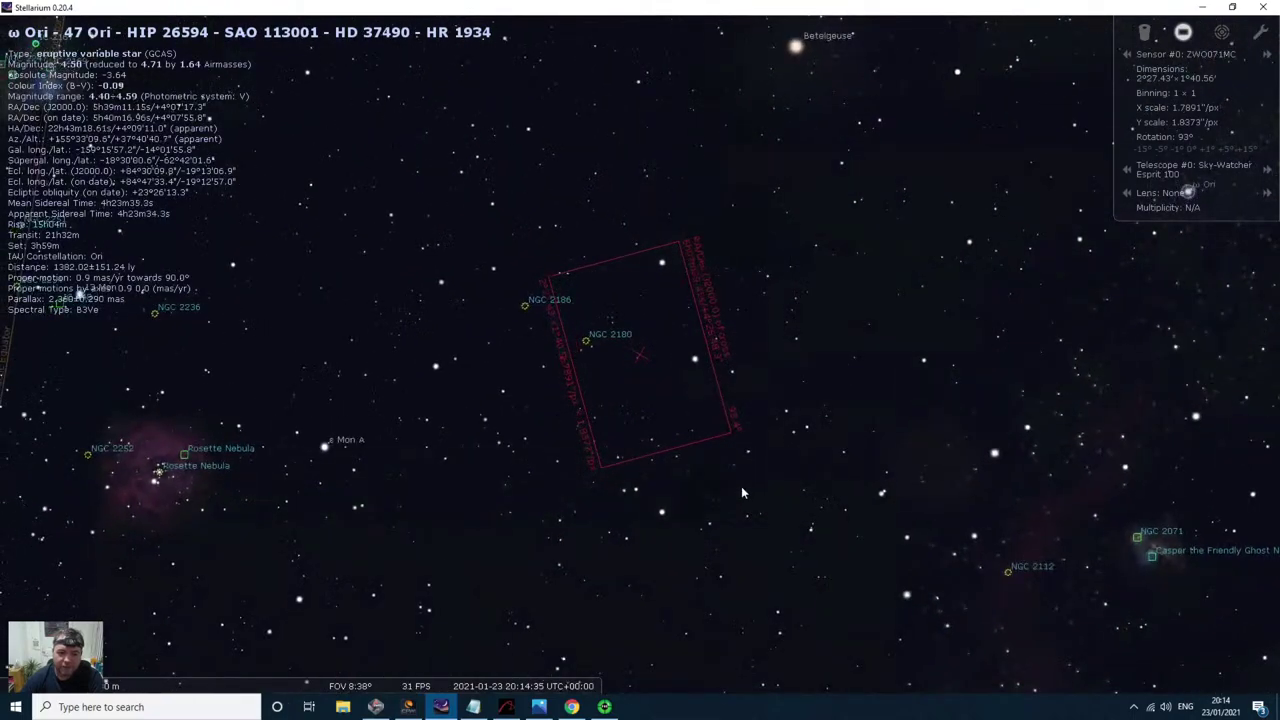
{"action": "scroll", "coordinate": [741, 486], "scroll_direction": "down", "scroll_amount": 1}
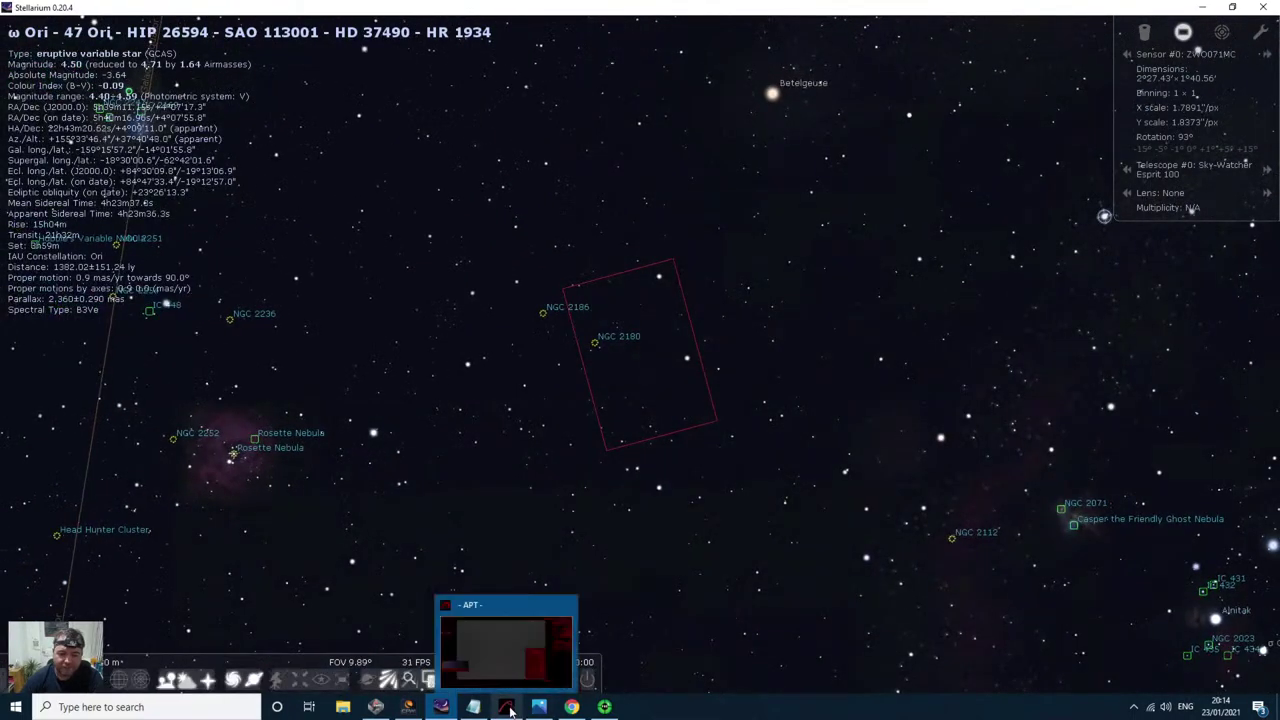
Step: Show the Point Craft solution in Stellarium again, inspect the sensor frame over the Rosette Nebula, and return to Astro Photography Tool
{"action": "left_click", "coordinate": [510, 707]}
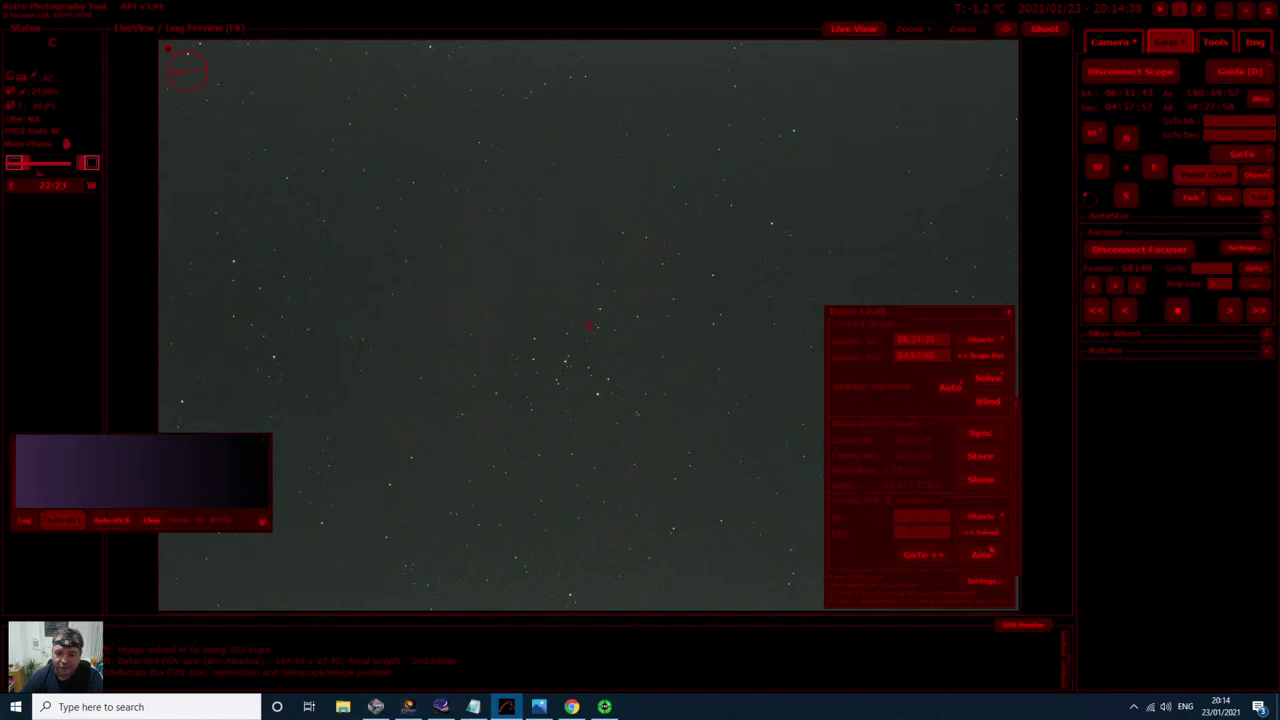
{"action": "left_click", "coordinate": [971, 484]}
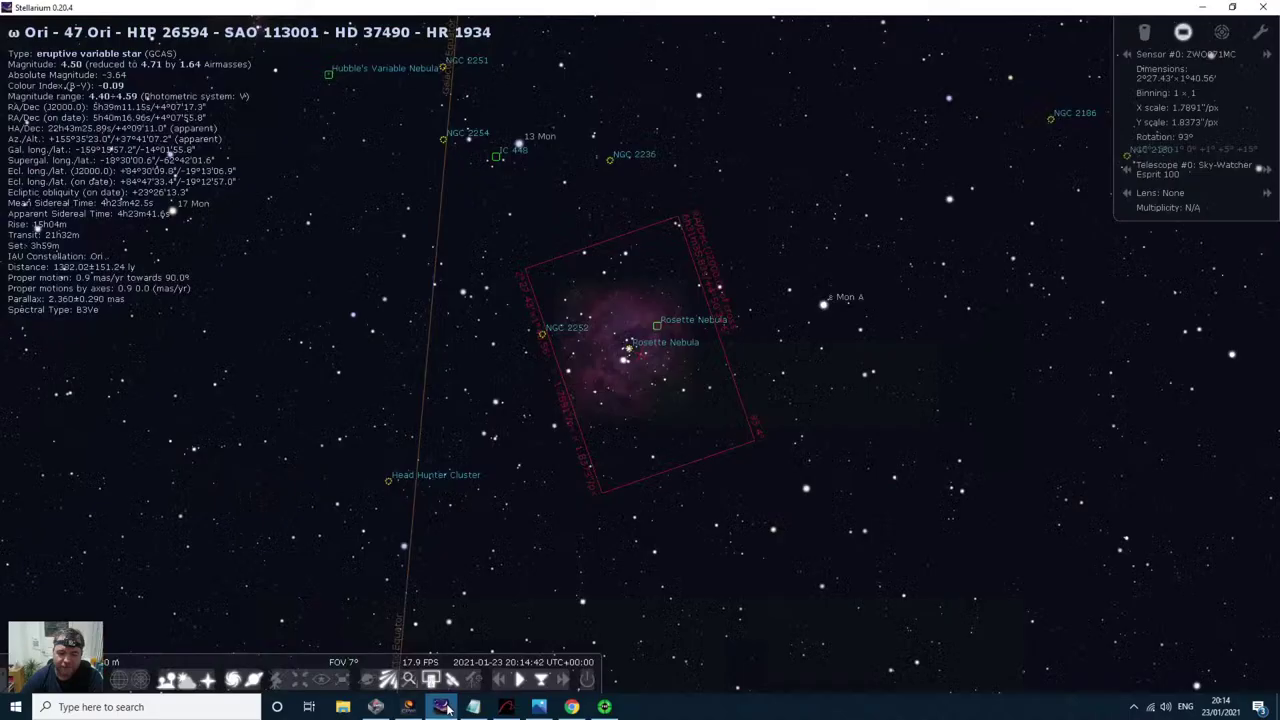
{"action": "left_click", "coordinate": [443, 707]}
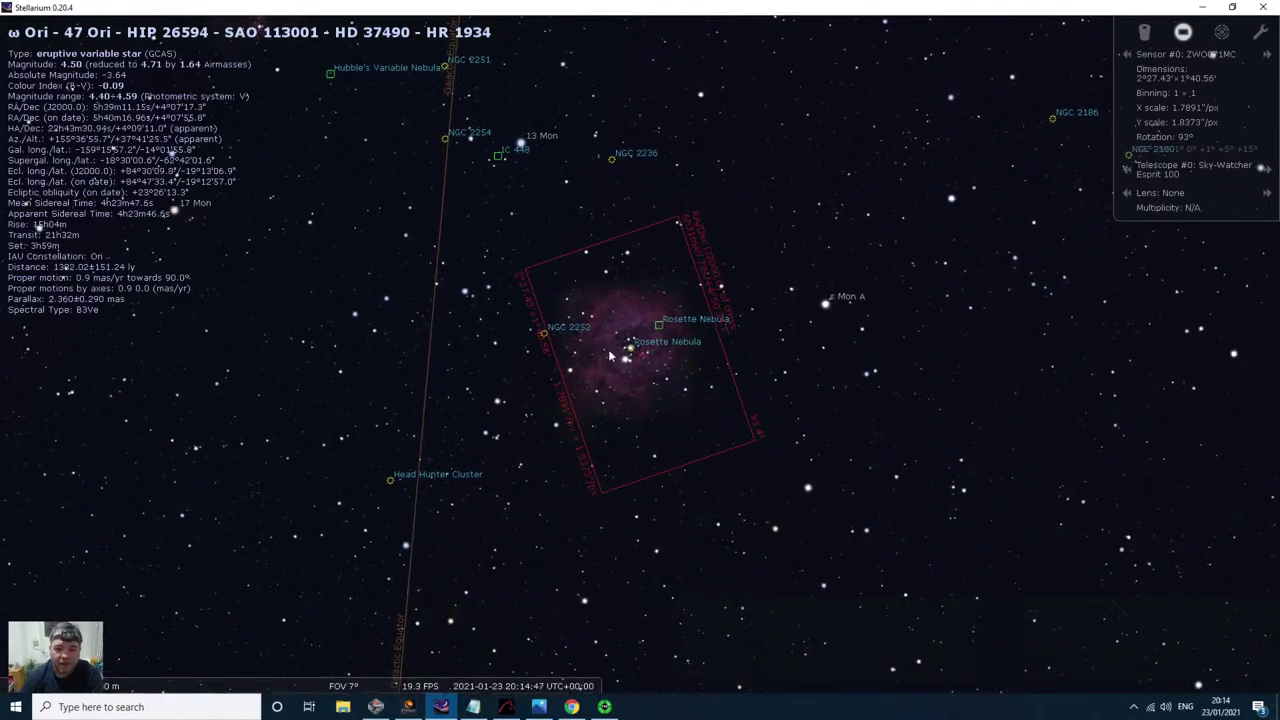
{"action": "scroll", "coordinate": [609, 352], "scroll_direction": "up", "scroll_amount": 2}
{"action": "scroll", "coordinate": [640, 345], "scroll_direction": "up", "scroll_amount": 2}
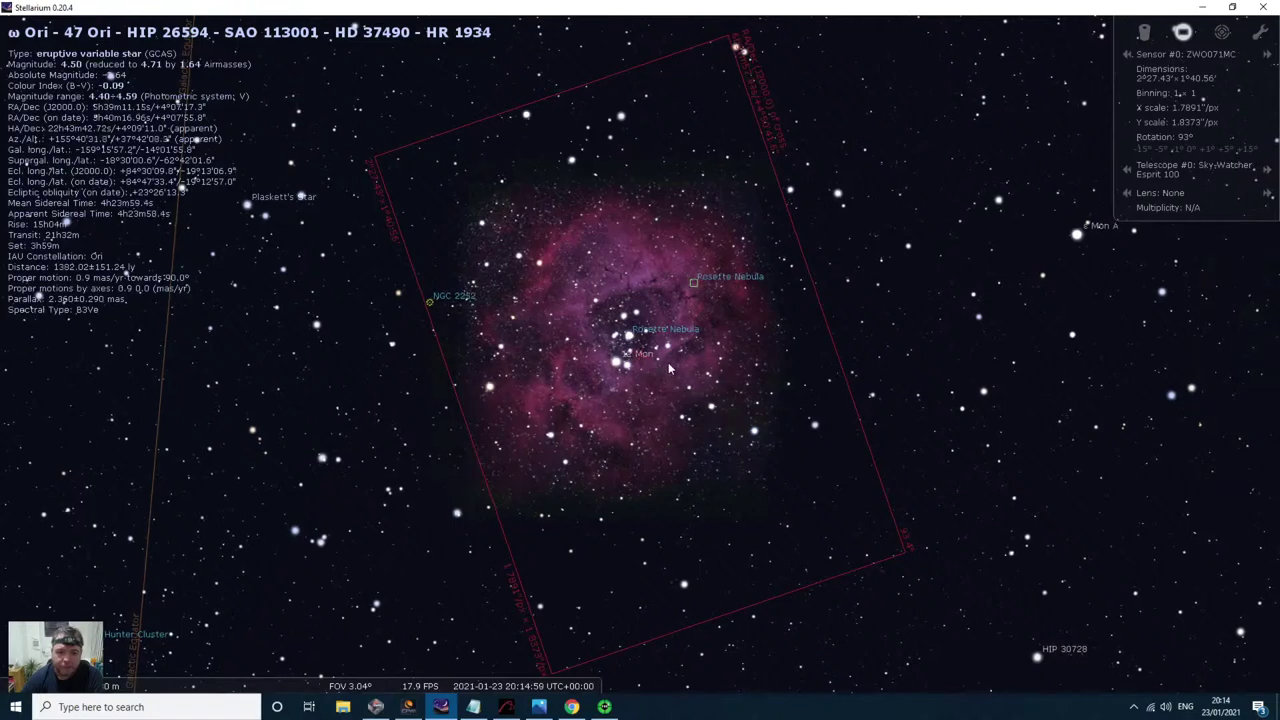
{"action": "left_click", "coordinate": [508, 708]}
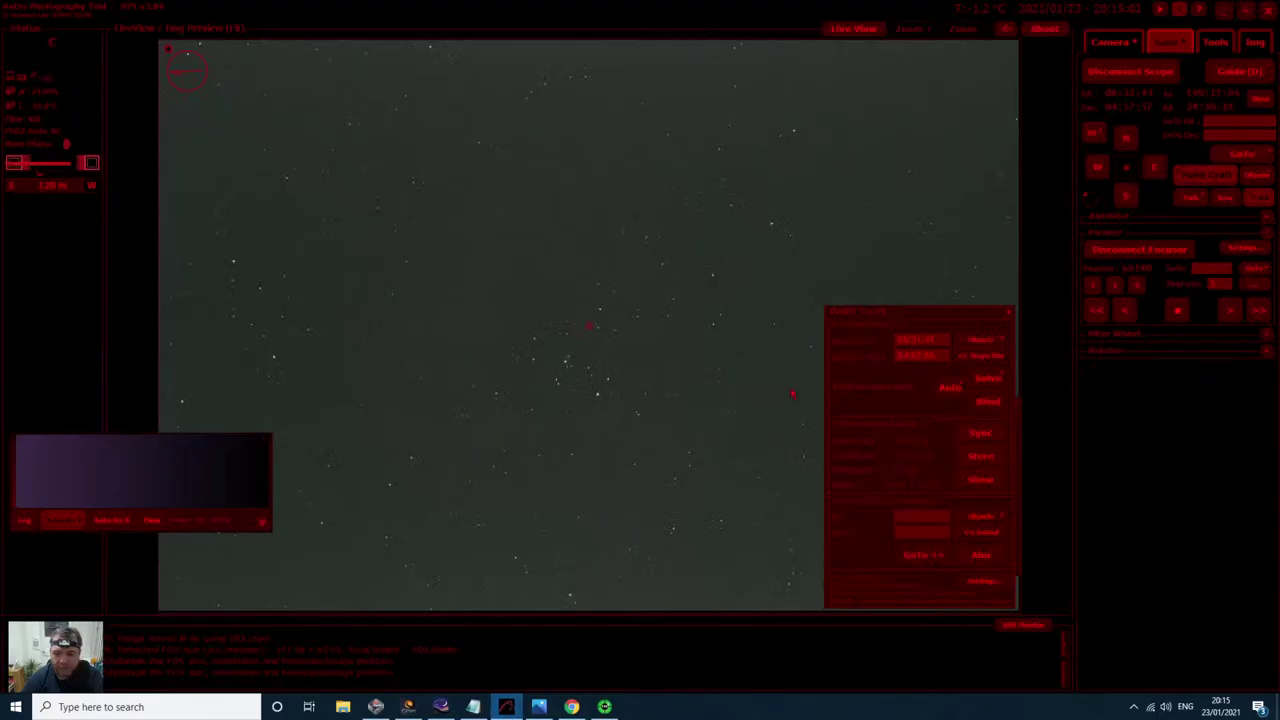
Step: Reposition the Point Craft window, switch to PHD2 Guiding and enlarge its window over the star image
{"action": "left_click_drag", "start_coordinate": [914, 312], "coordinate": [917, 287]}
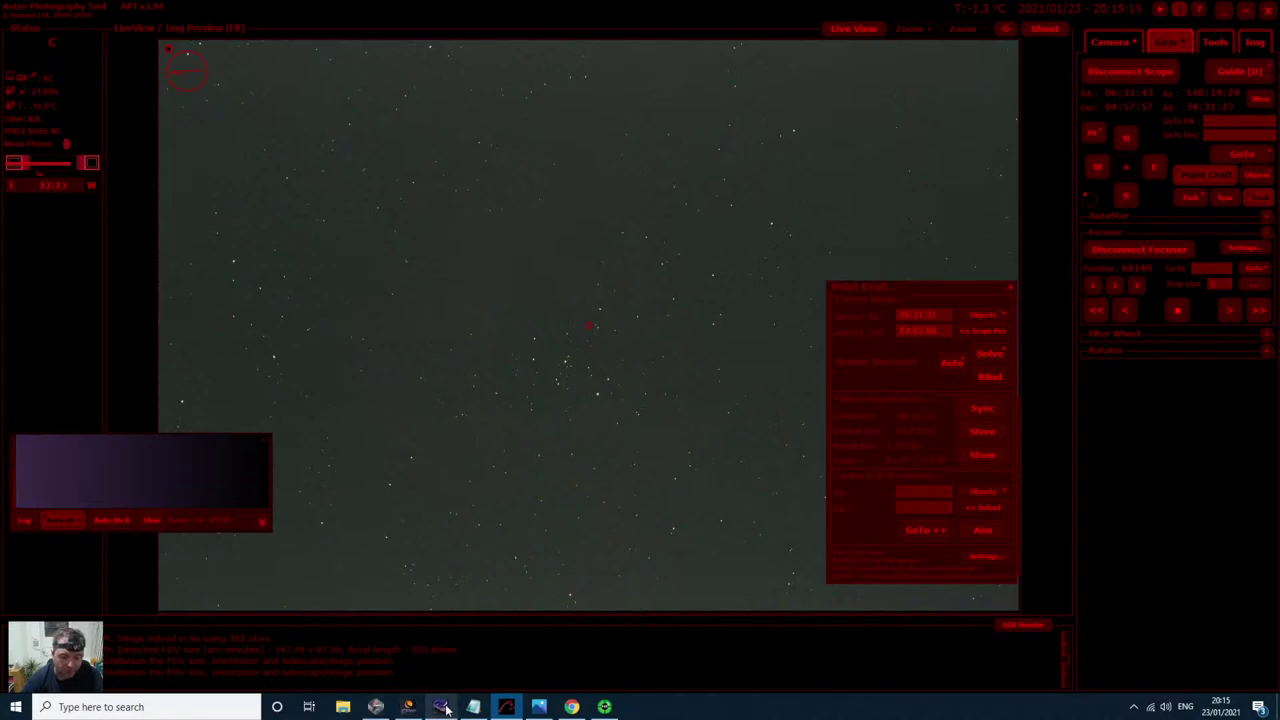
{"action": "left_click", "coordinate": [604, 707]}
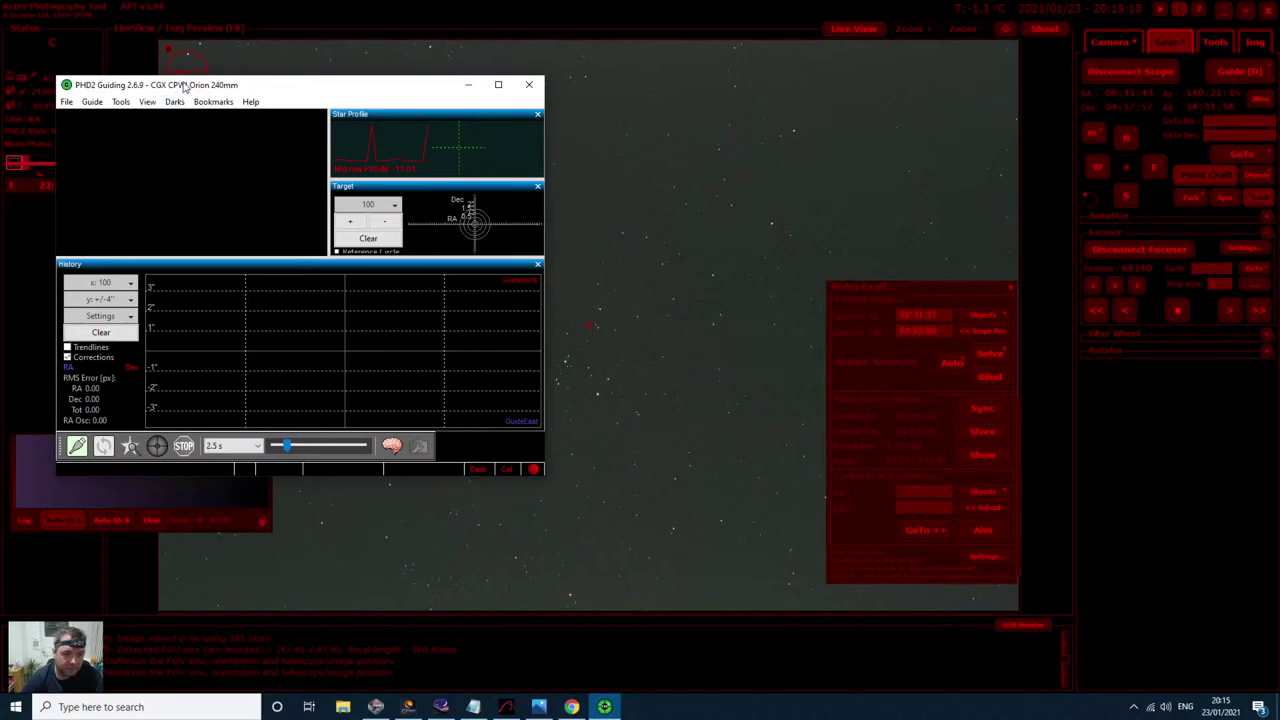
{"action": "left_click_drag", "start_coordinate": [185, 87], "coordinate": [152, 46]}
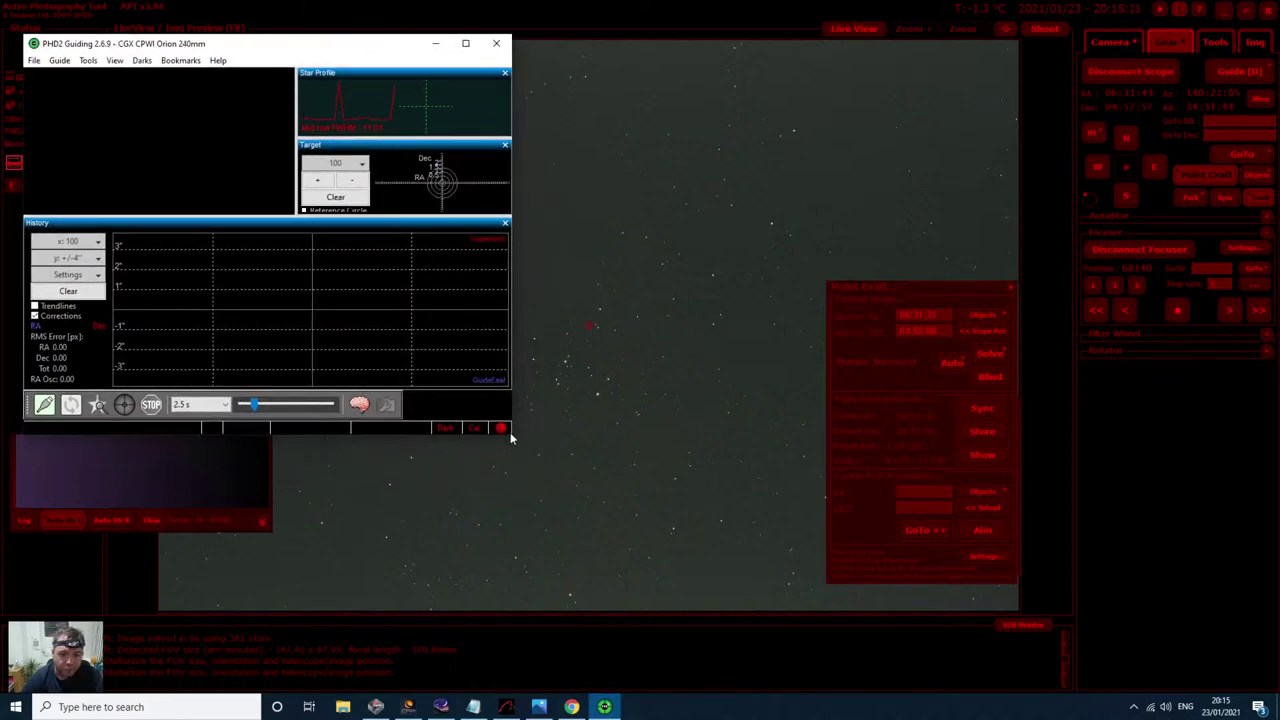
{"action": "left_click_drag", "start_coordinate": [512, 432], "coordinate": [677, 513]}
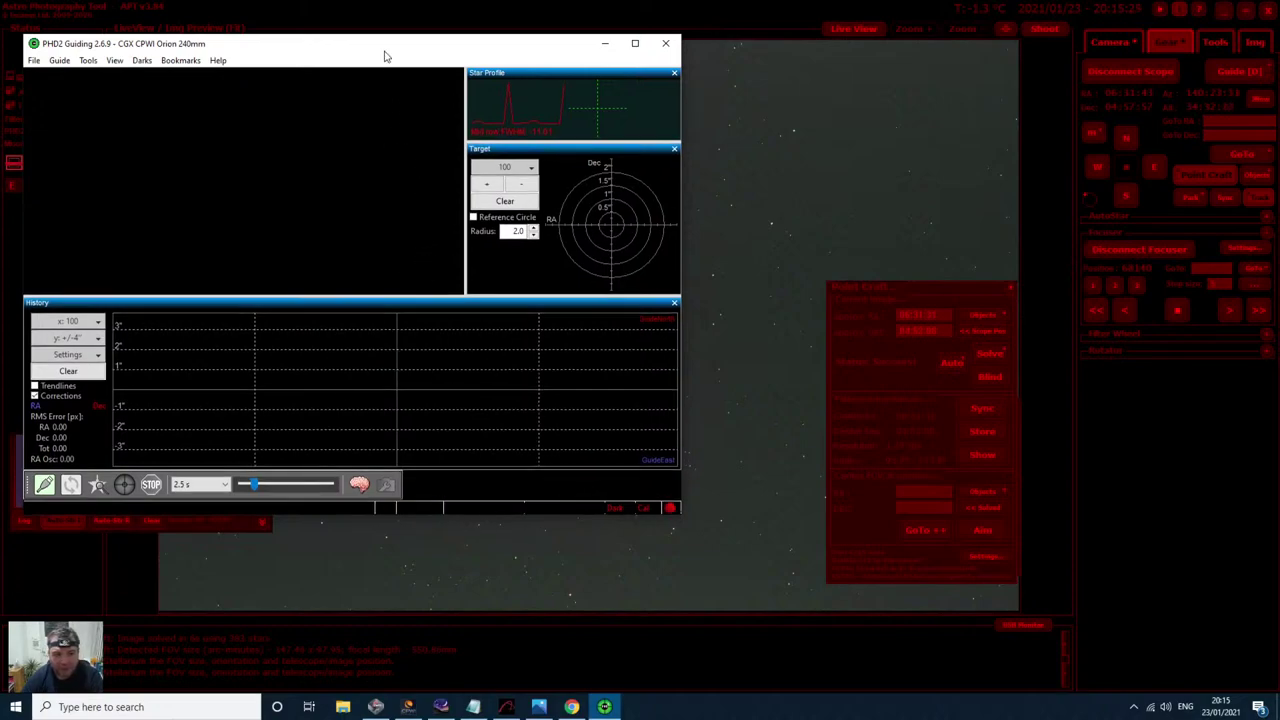
{"action": "left_click_drag", "start_coordinate": [386, 52], "coordinate": [394, 44]}
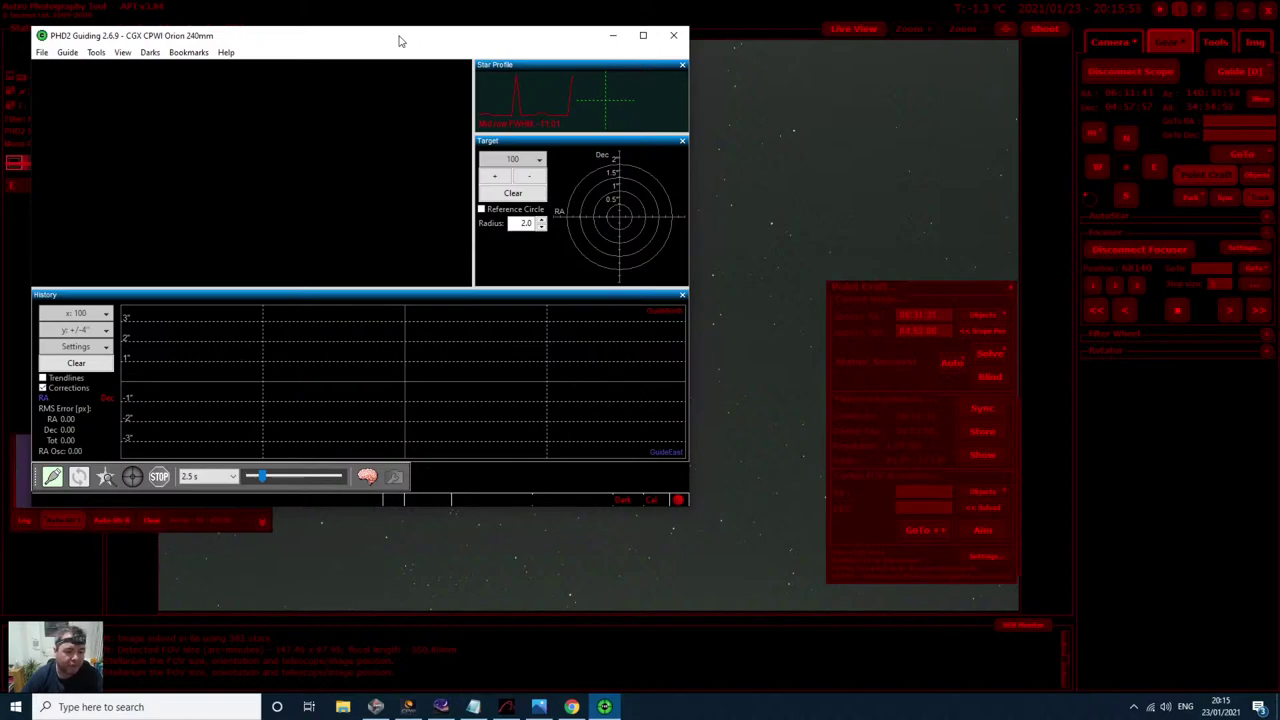
Step: Connect all equipment of the CGX CPWI Orion 240mm profile and start looping guide camera exposures
{"action": "left_click", "coordinate": [53, 477]}
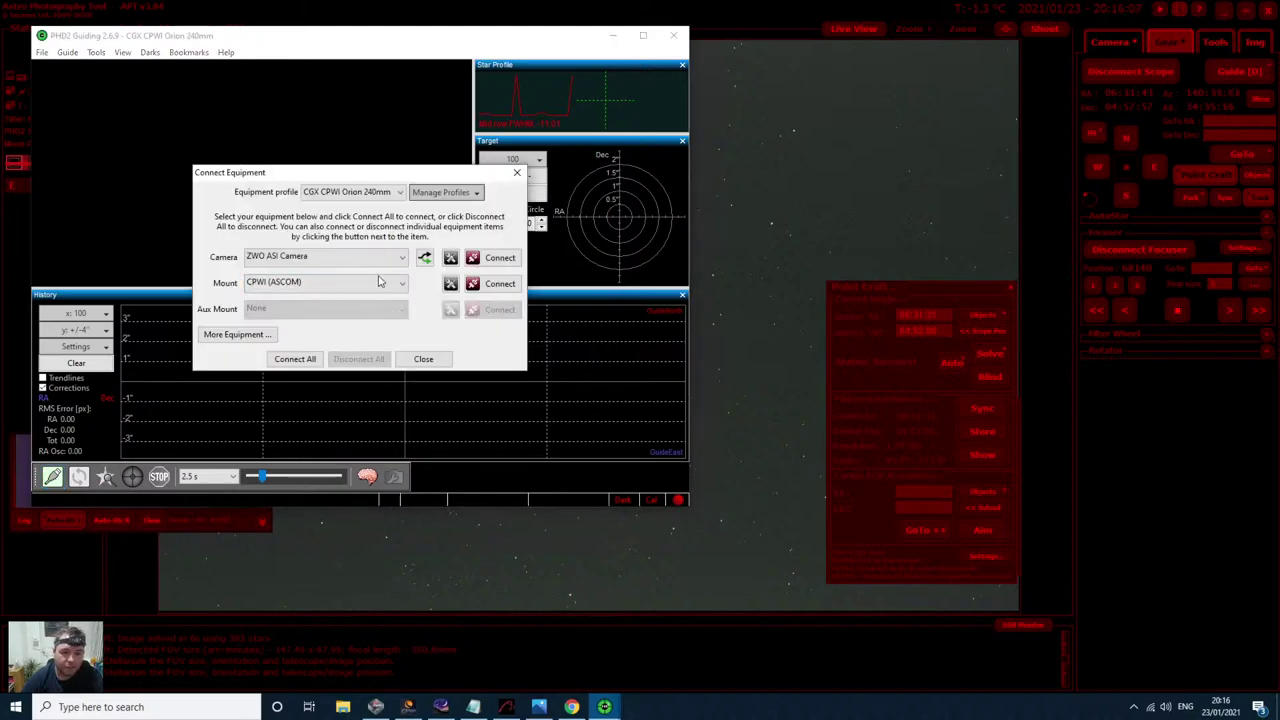
{"action": "left_click_drag", "start_coordinate": [350, 172], "coordinate": [355, 162]}
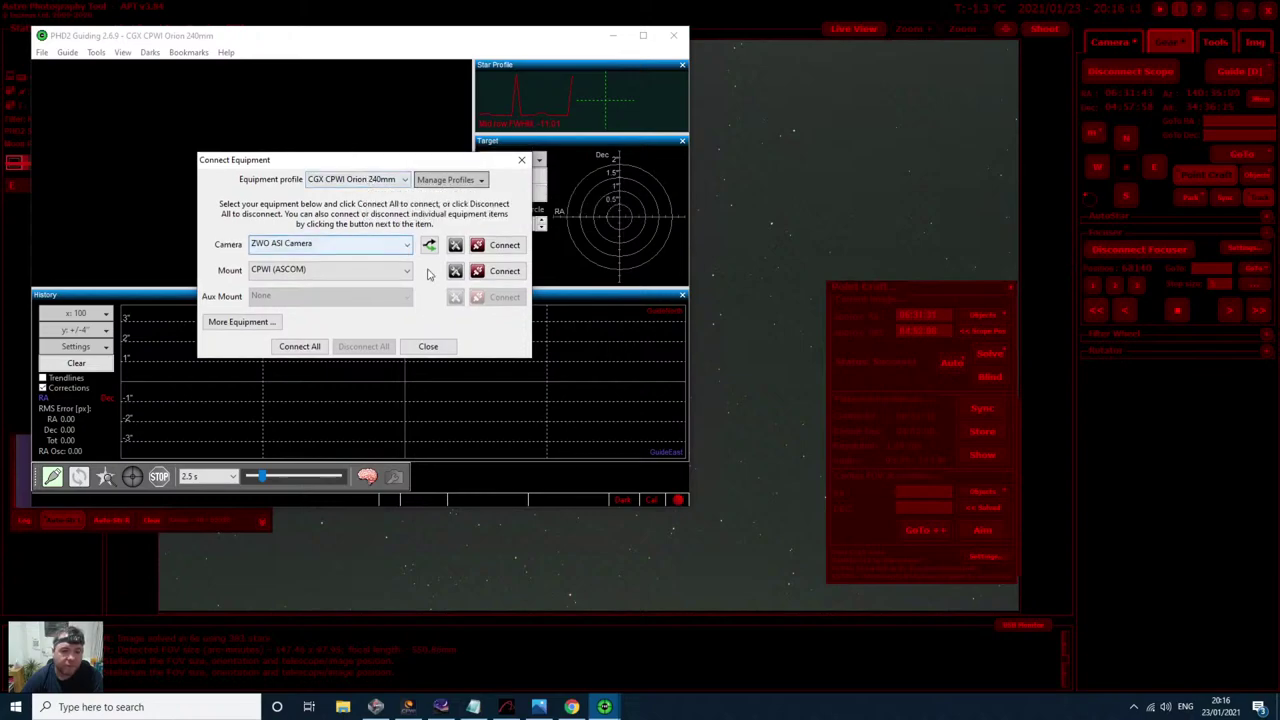
{"action": "left_click", "coordinate": [298, 347]}
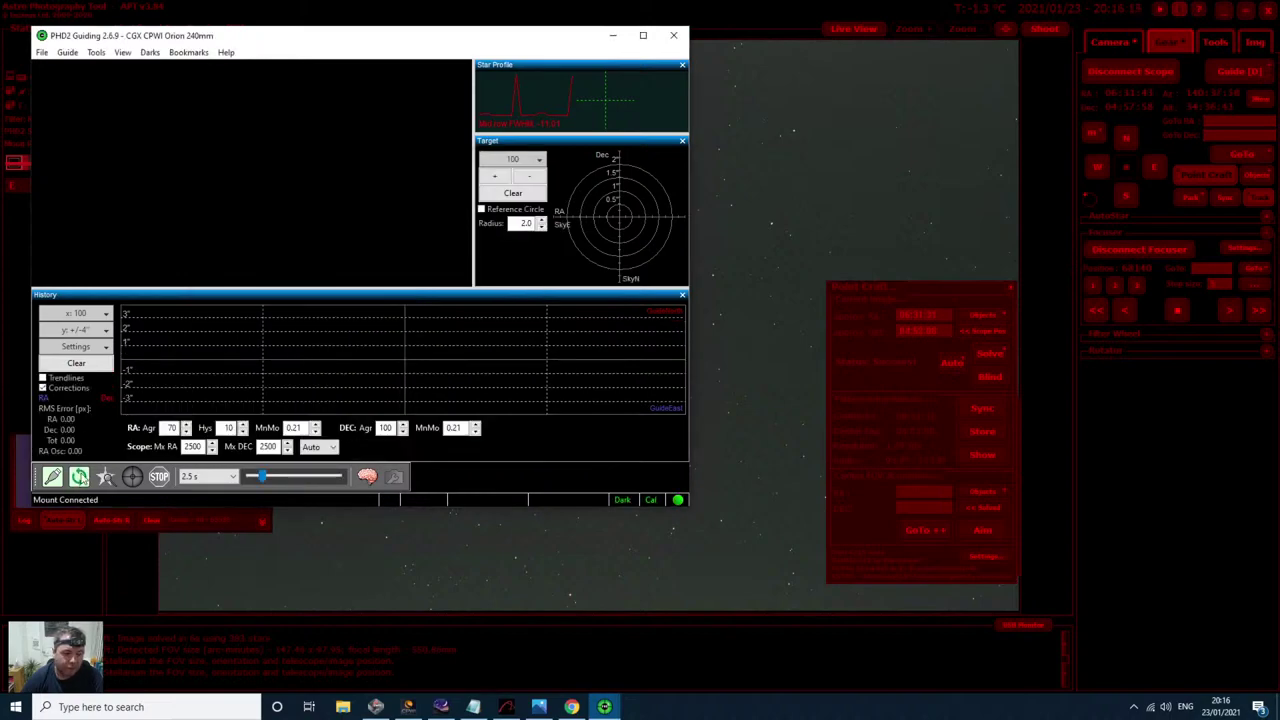
{"action": "left_click", "coordinate": [79, 477]}
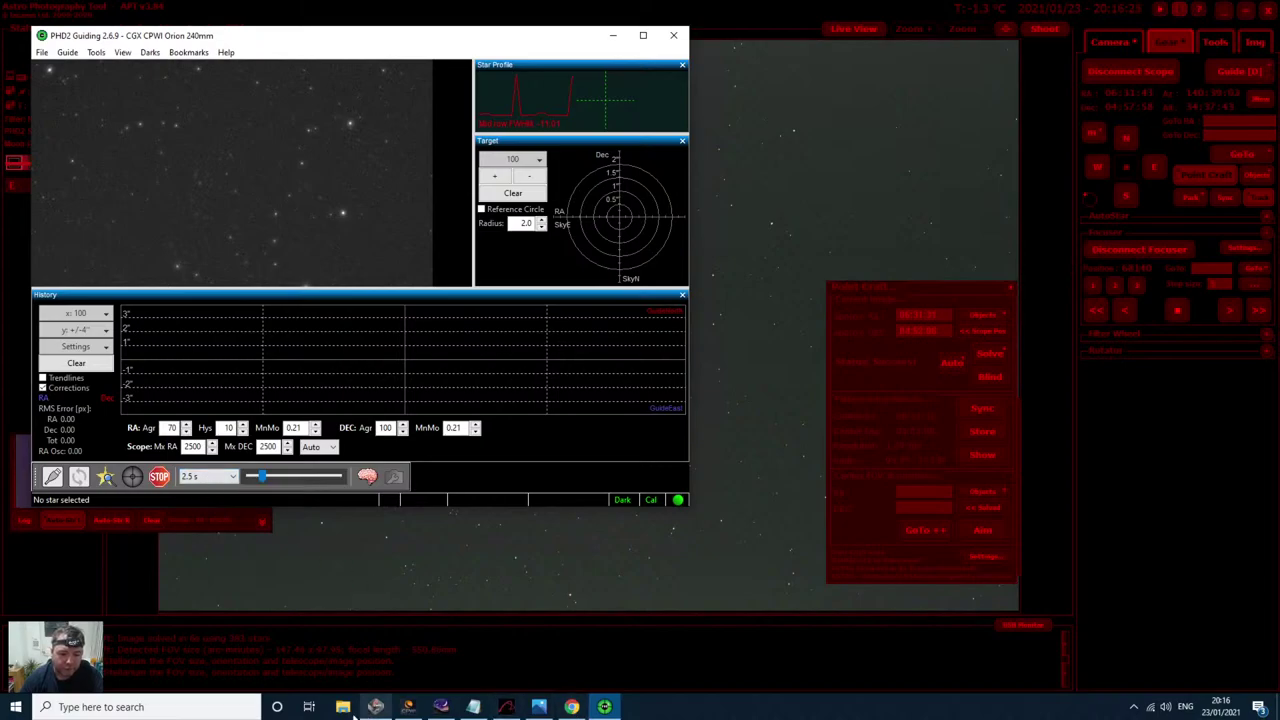
Step: View the telescope photo IMG_5241 from the Pictures folder and return to PHD2 Guiding
{"action": "left_click", "coordinate": [342, 707]}
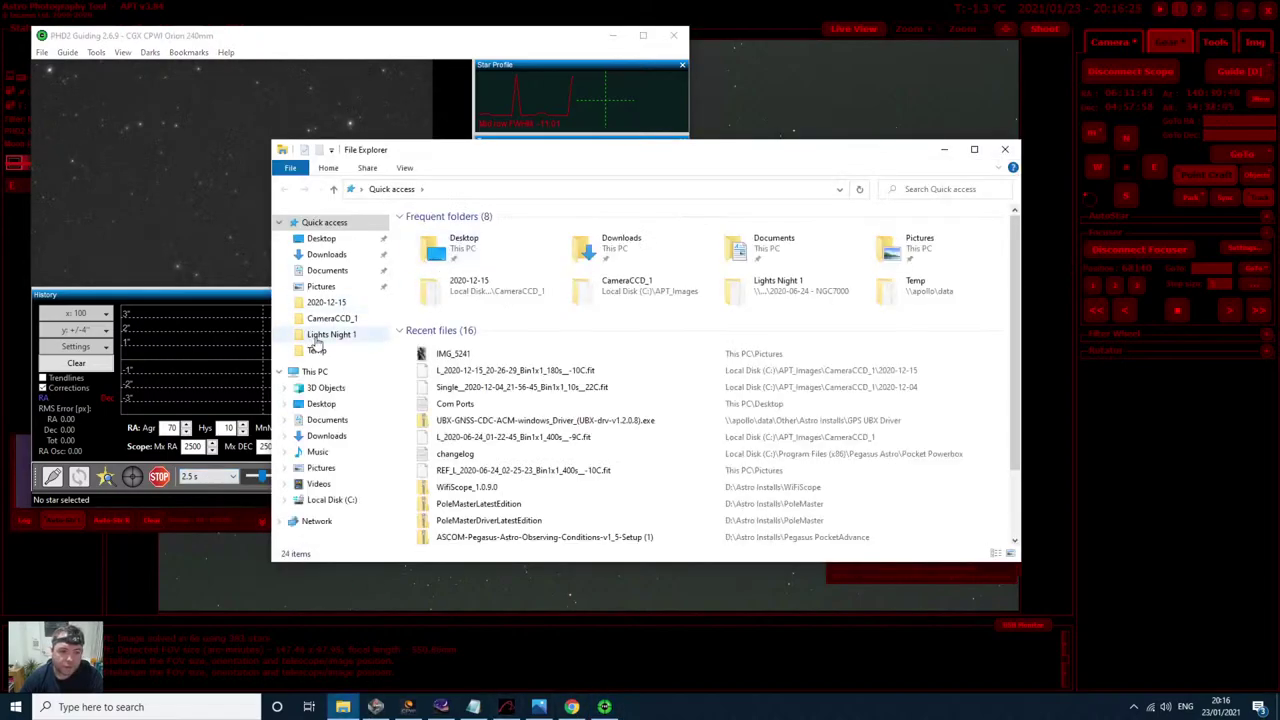
{"action": "left_click", "coordinate": [320, 286]}
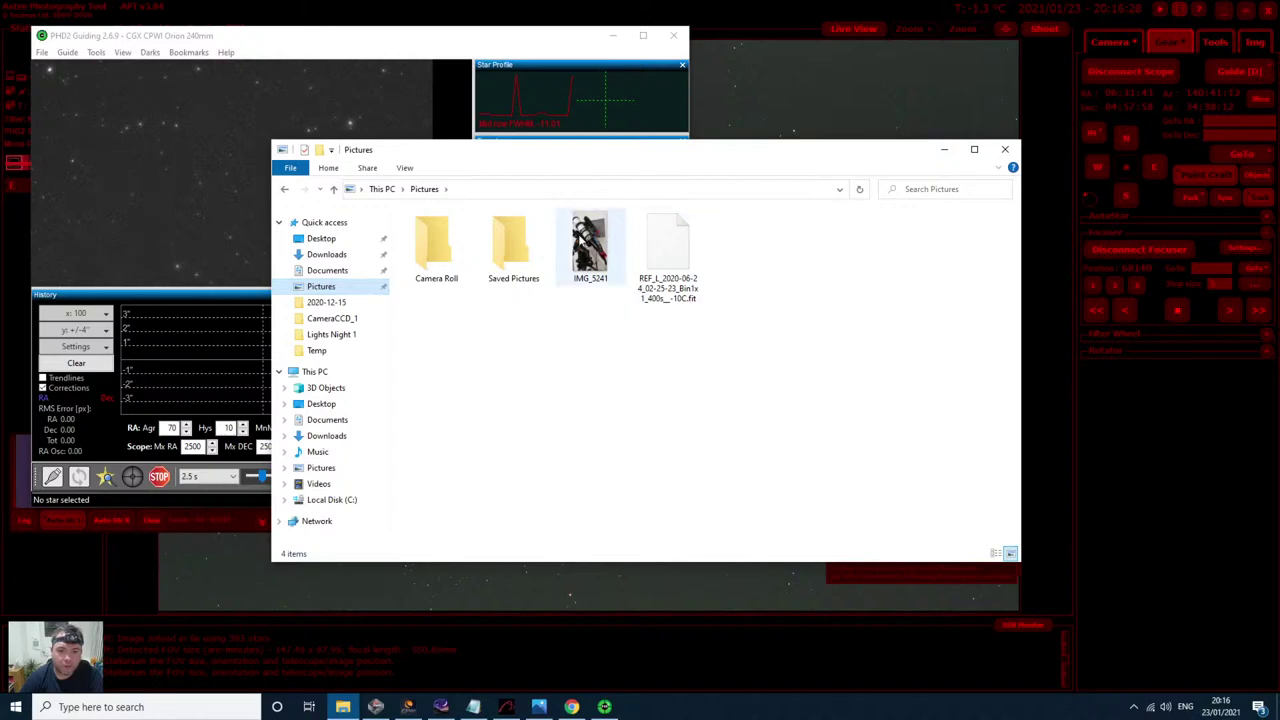
{"action": "left_click", "coordinate": [585, 240]}
{"action": "double_click", "coordinate": [585, 240]}
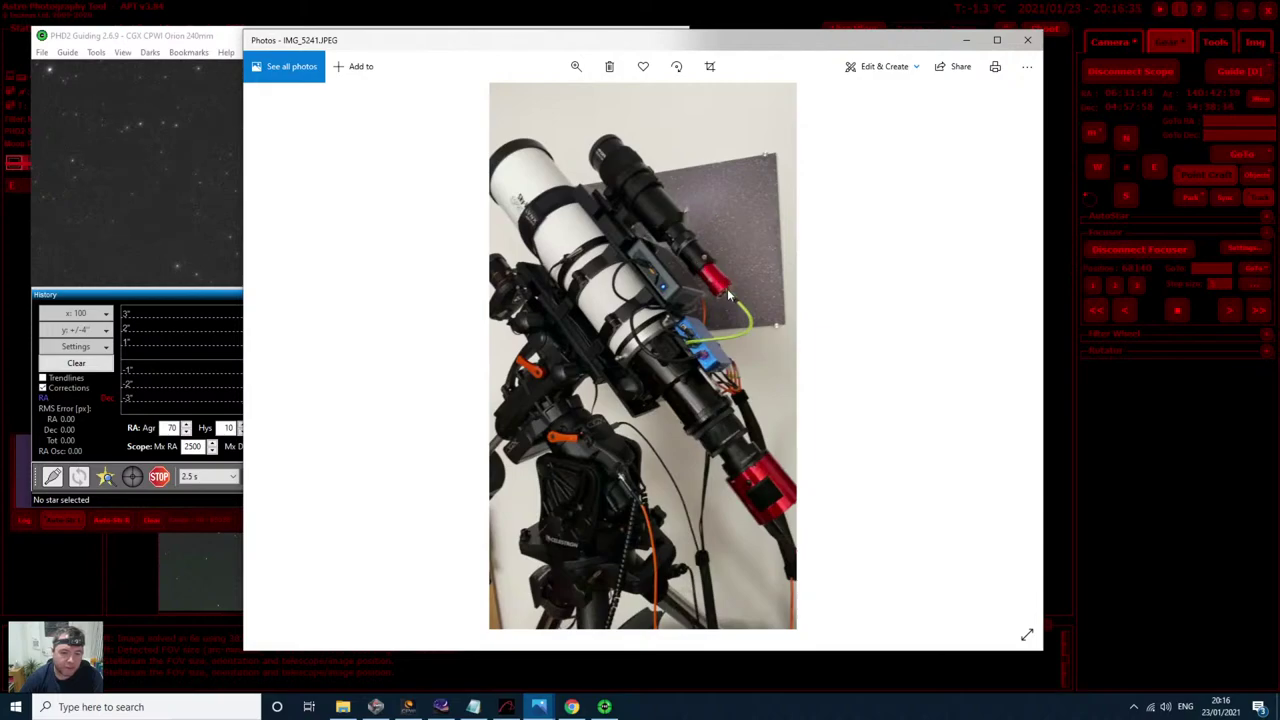
{"action": "left_click", "coordinate": [173, 46]}
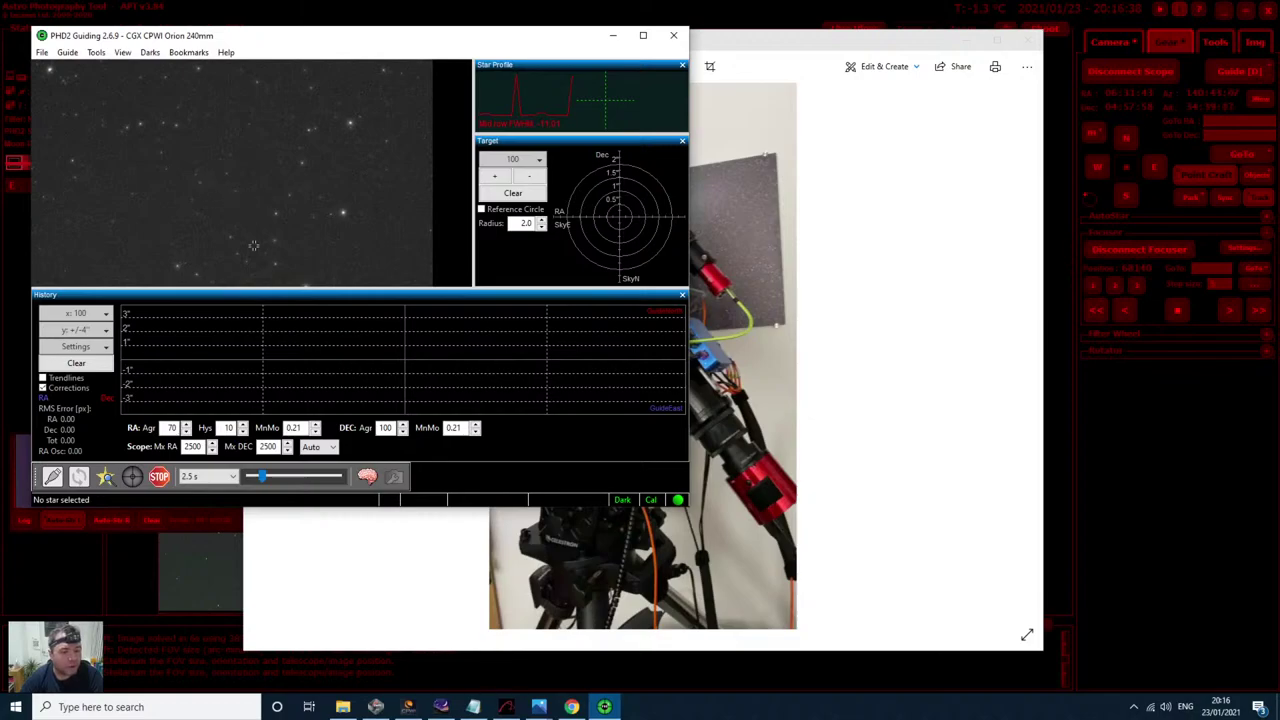
Step: Auto-select a guide star and start guiding on it
{"action": "left_click", "coordinate": [96, 53]}
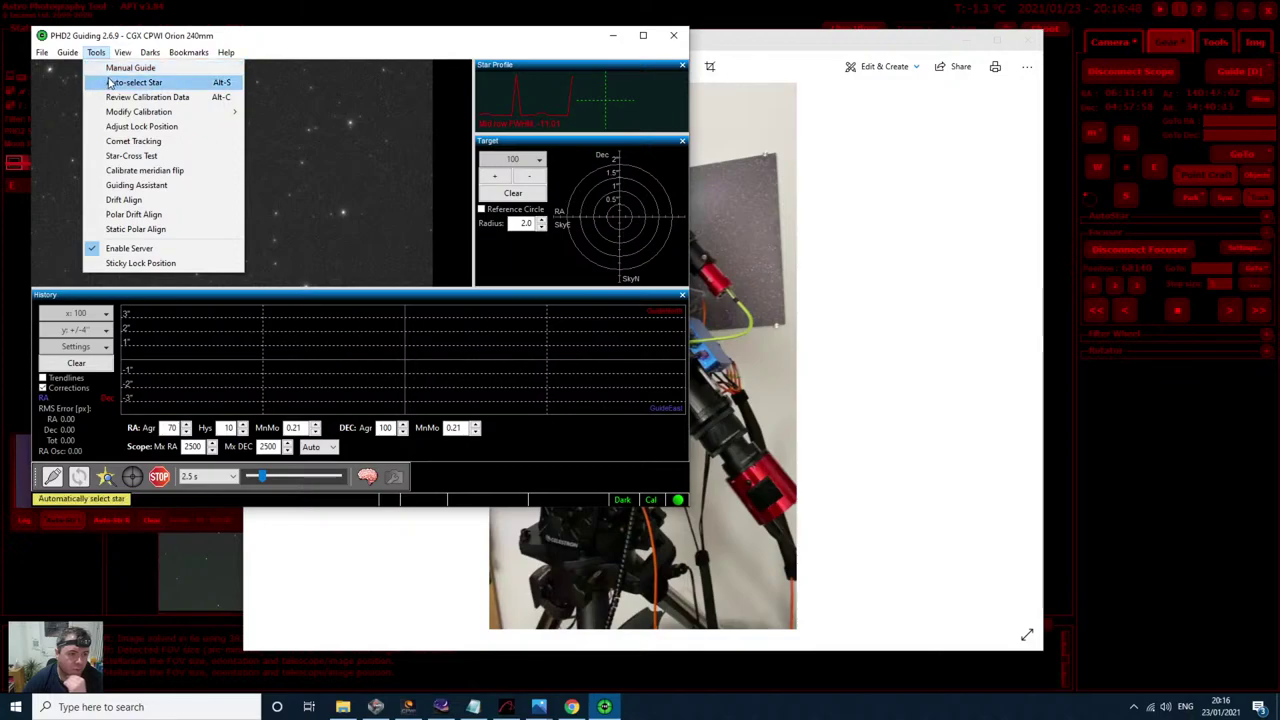
{"action": "left_click", "coordinate": [130, 82]}
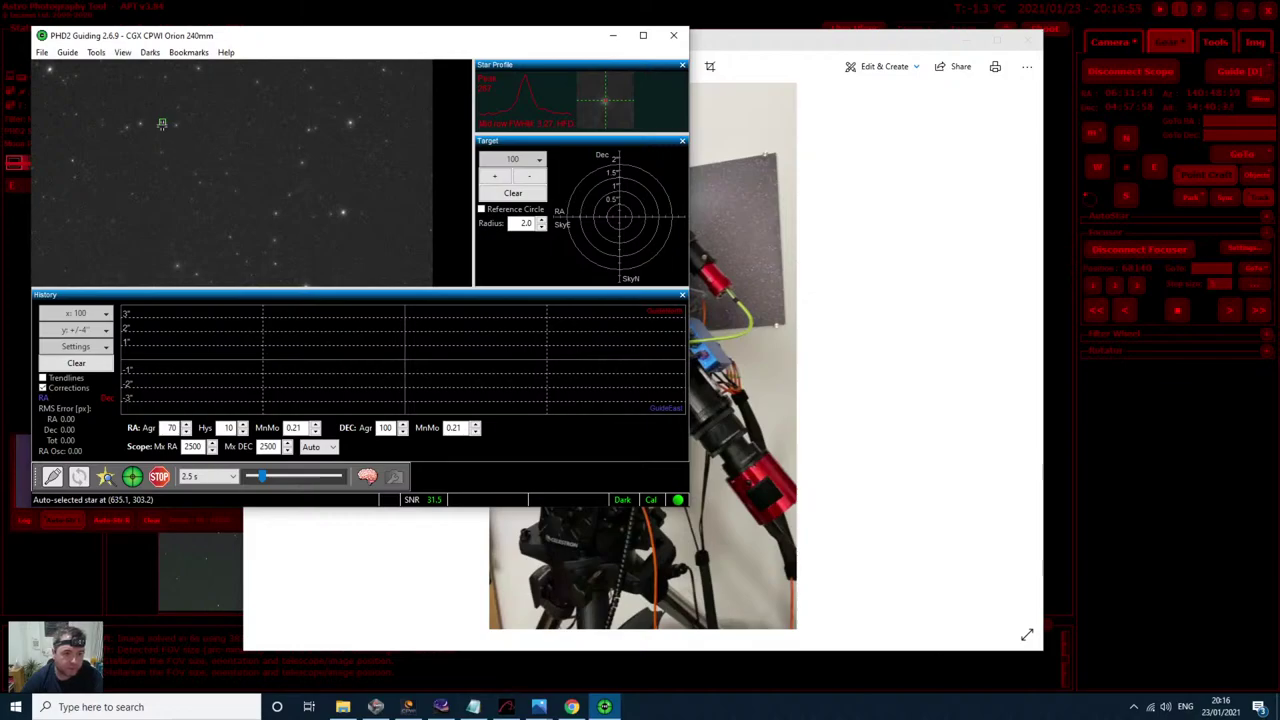
{"action": "left_click", "coordinate": [133, 478]}
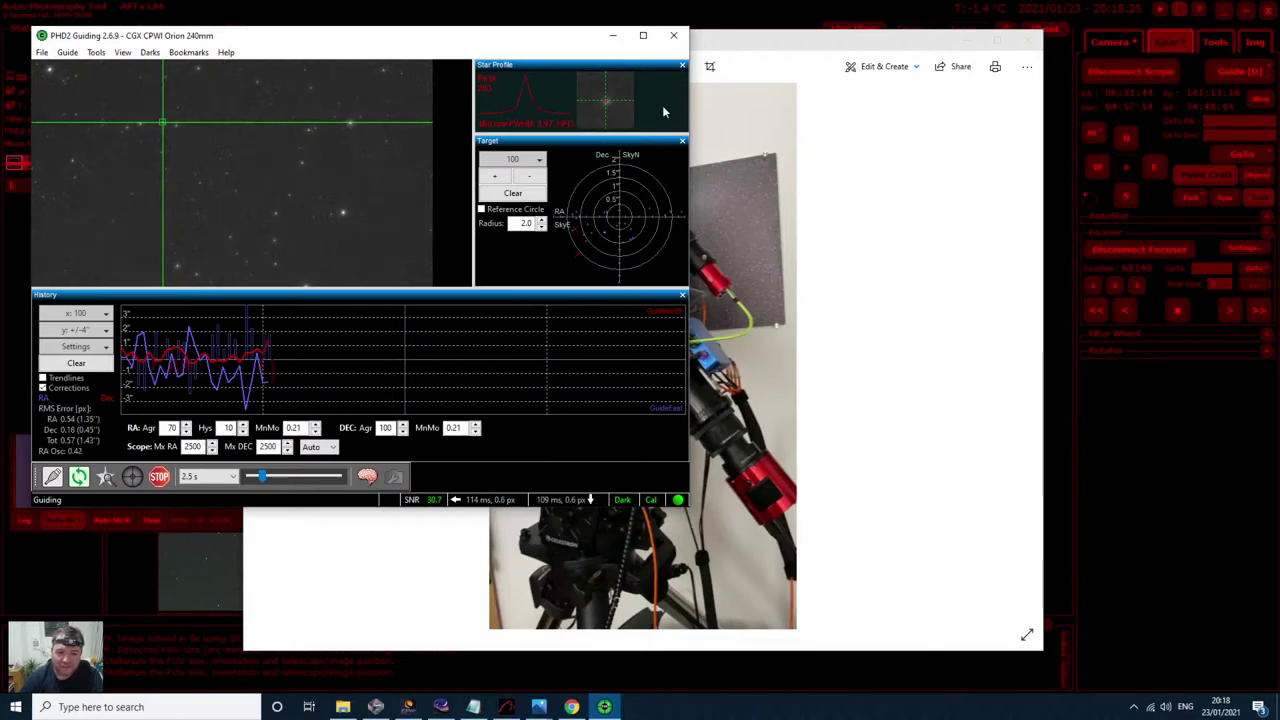
Step: Minimise PHD2 and the photo, return to Astro Photography Tool, show the camera controls and close Point Craft
{"action": "left_click", "coordinate": [613, 39]}
{"action": "left_click", "coordinate": [966, 40]}
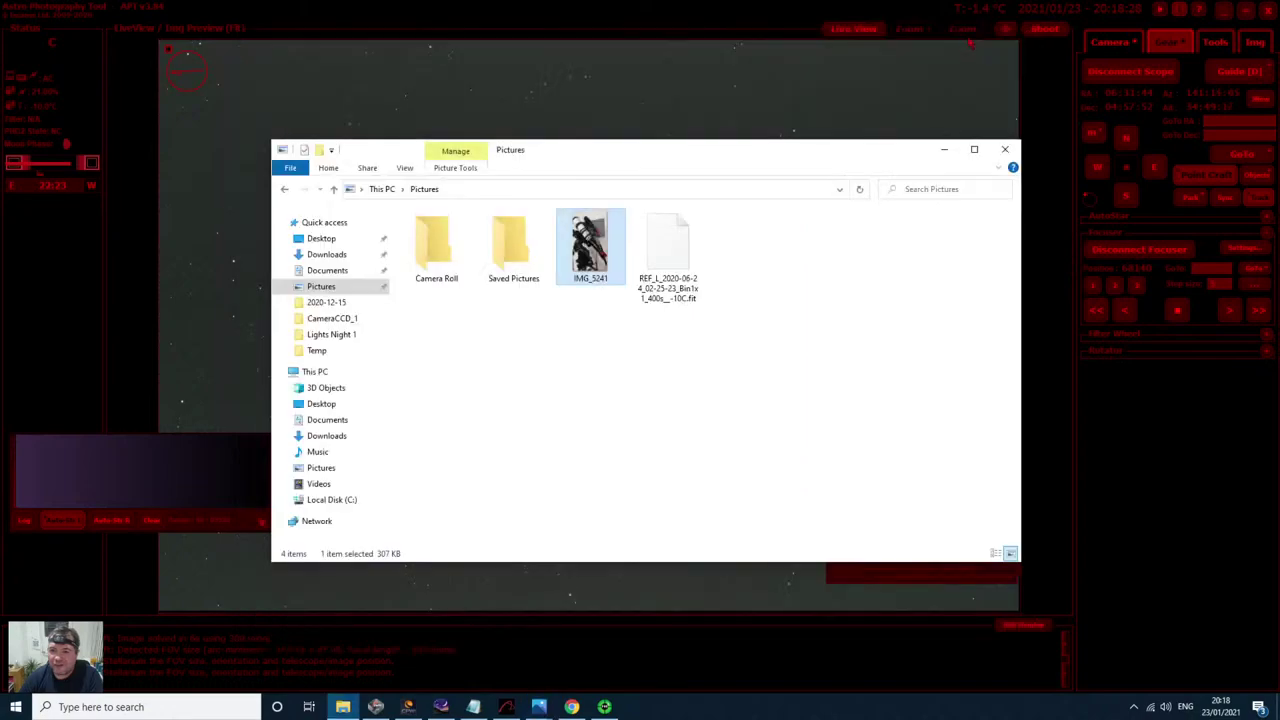
{"action": "left_click", "coordinate": [941, 77]}
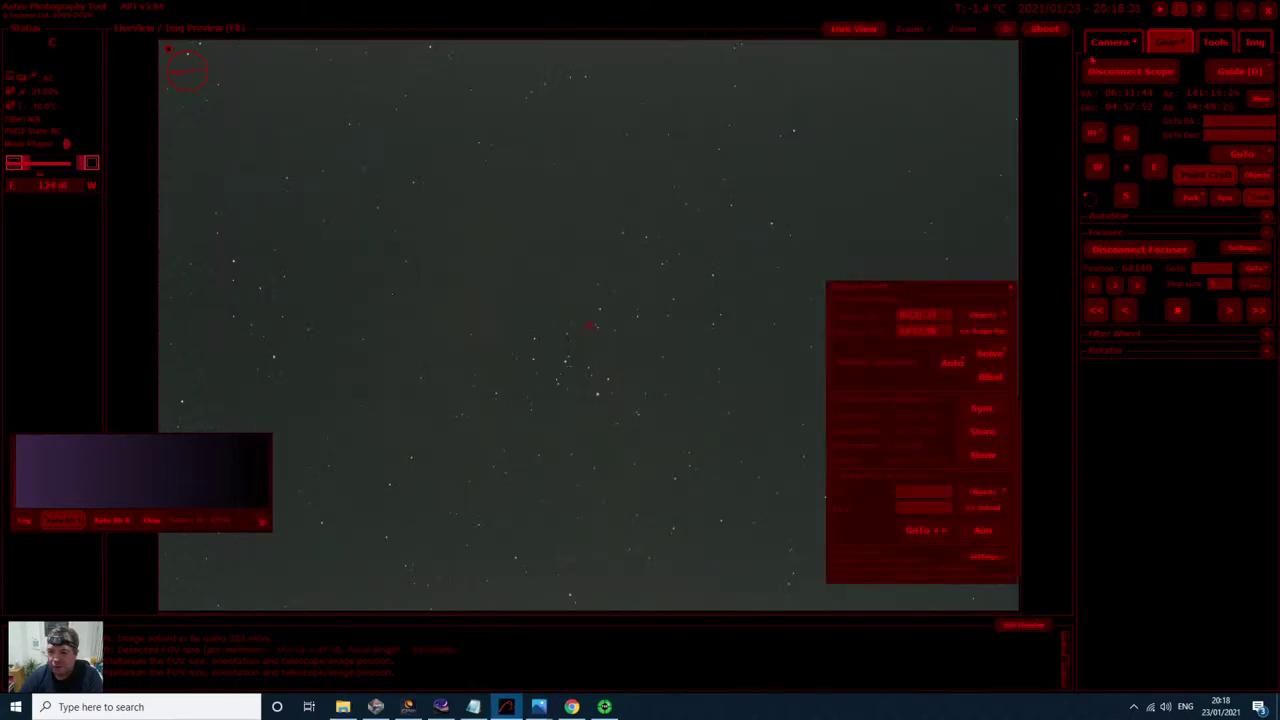
{"action": "left_click", "coordinate": [1116, 44]}
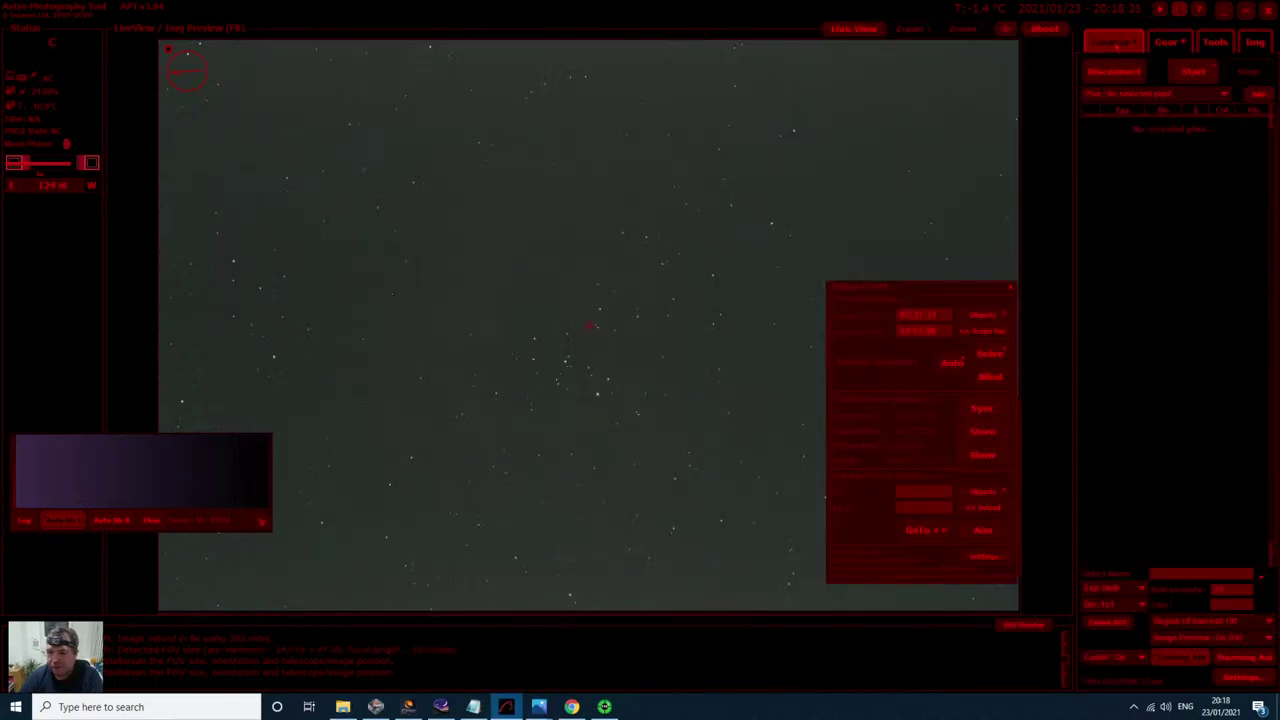
{"action": "double_click", "coordinate": [1231, 591]}
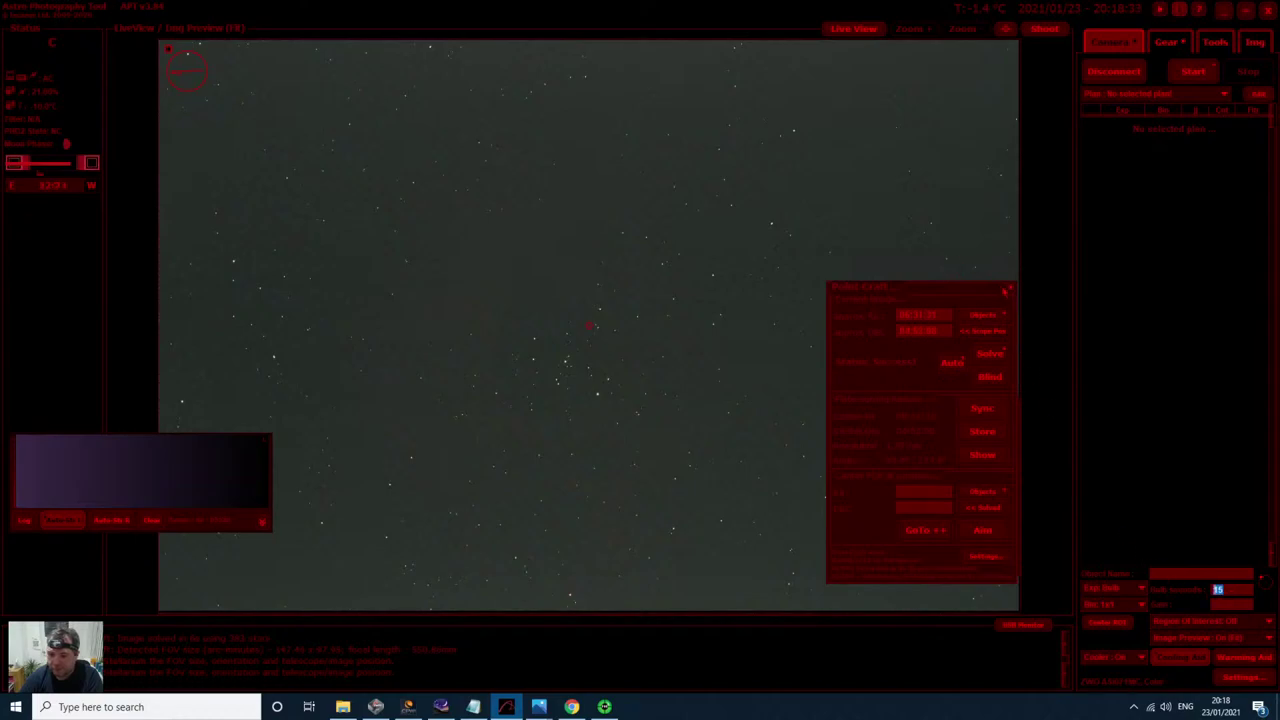
{"action": "left_click", "coordinate": [1010, 288]}
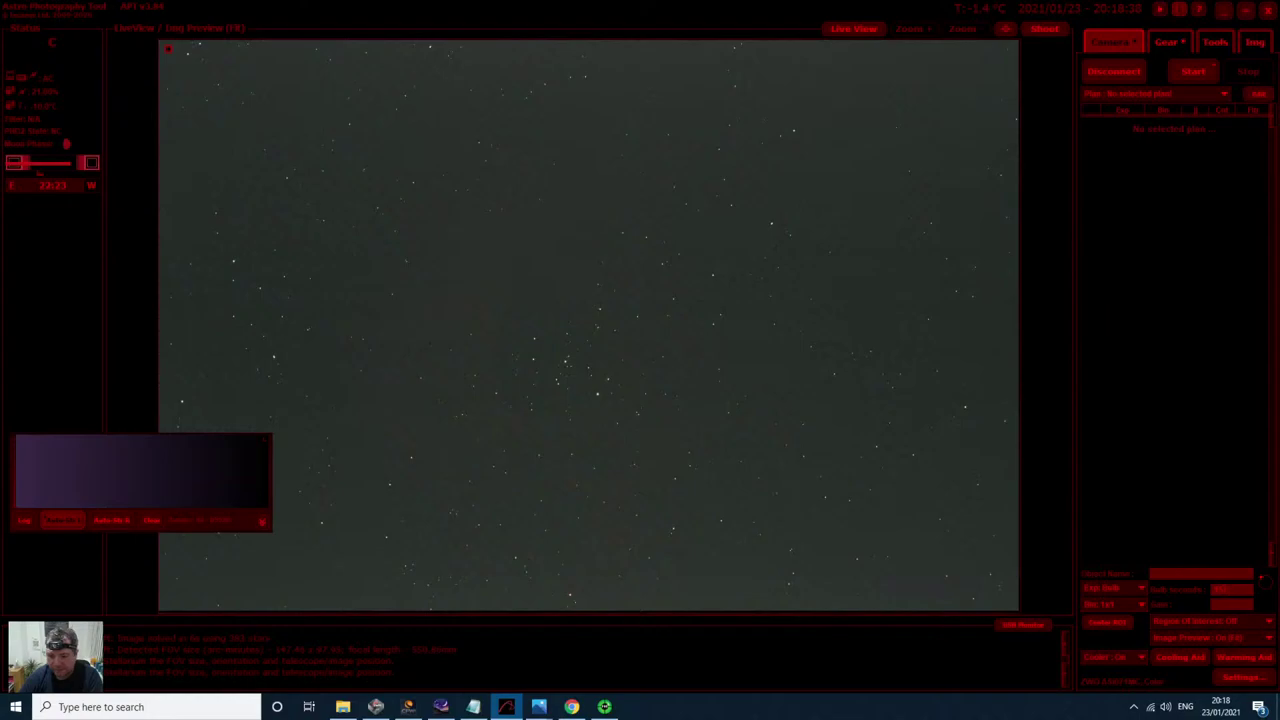
Step: Set the bulb exposure to 300 seconds and shoot a single image
{"action": "double_click", "coordinate": [1220, 590]}
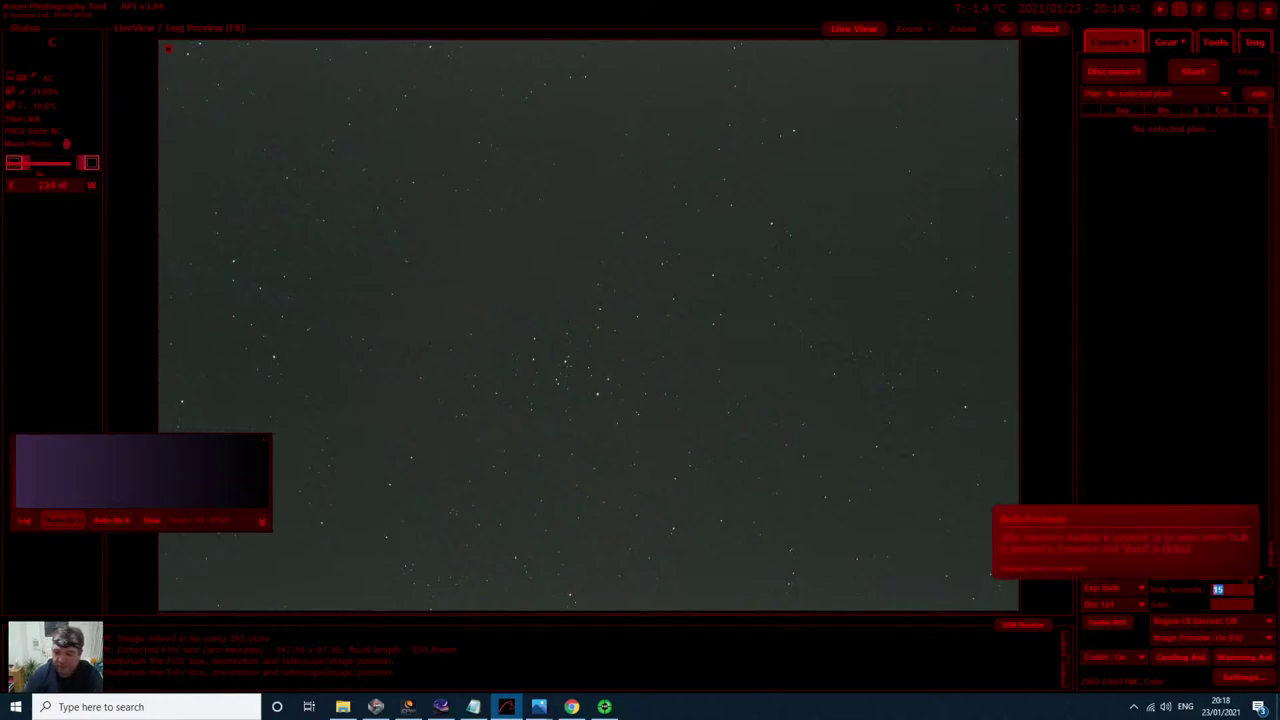
{"action": "type", "text": "300"}
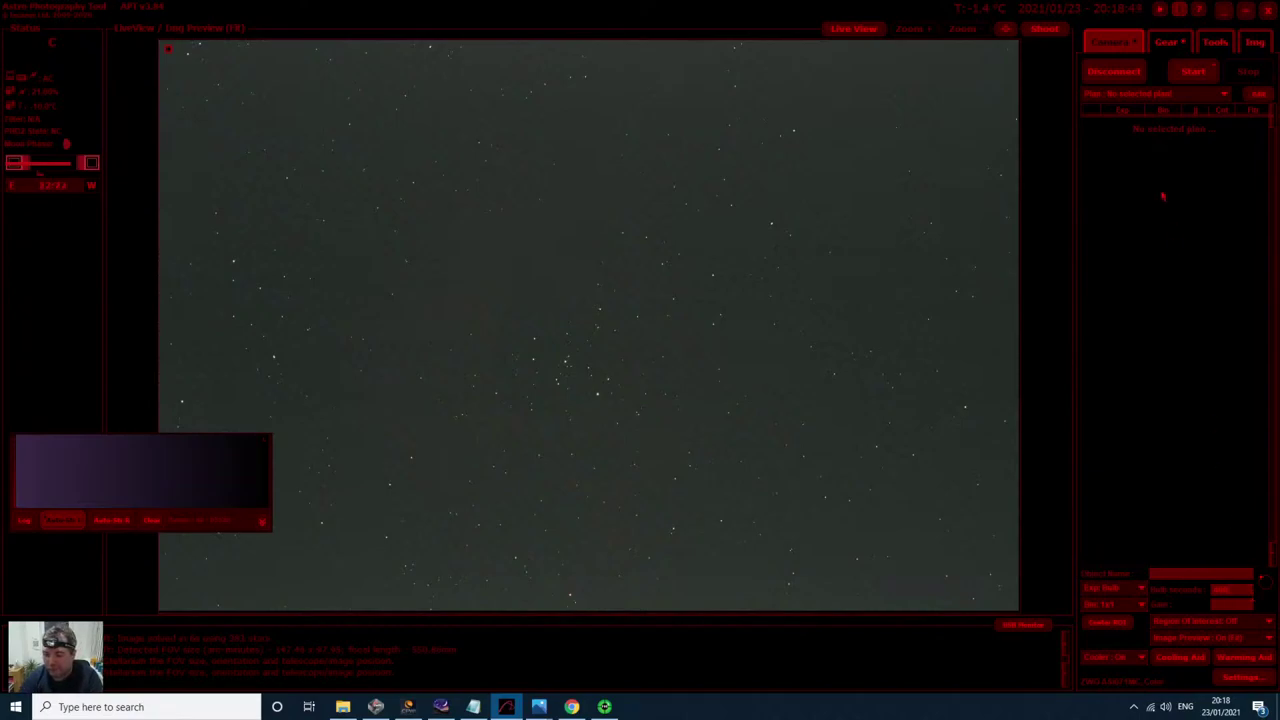
{"action": "left_click", "coordinate": [1045, 29]}
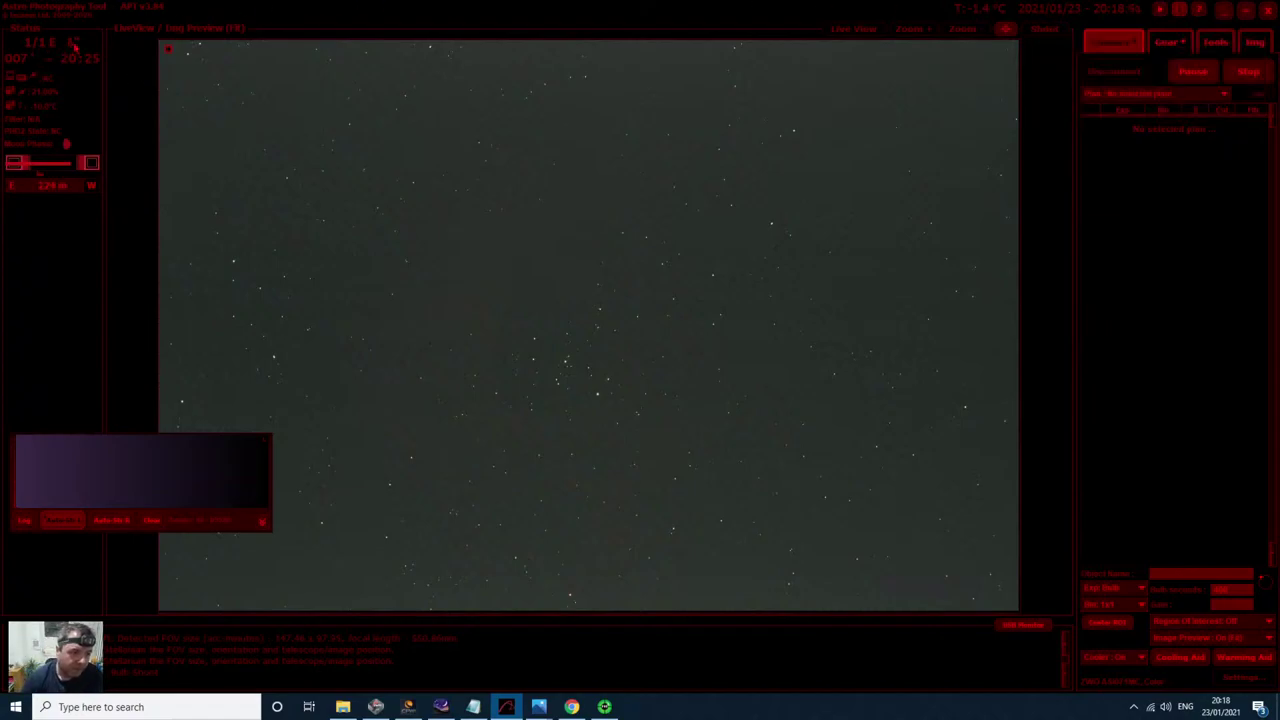
Step: Examine the guiding graph and RMS error in PHD2, minimise it and view the telescope photo IMG_5241
{"action": "mouse_move", "coordinate": [70, 44]}
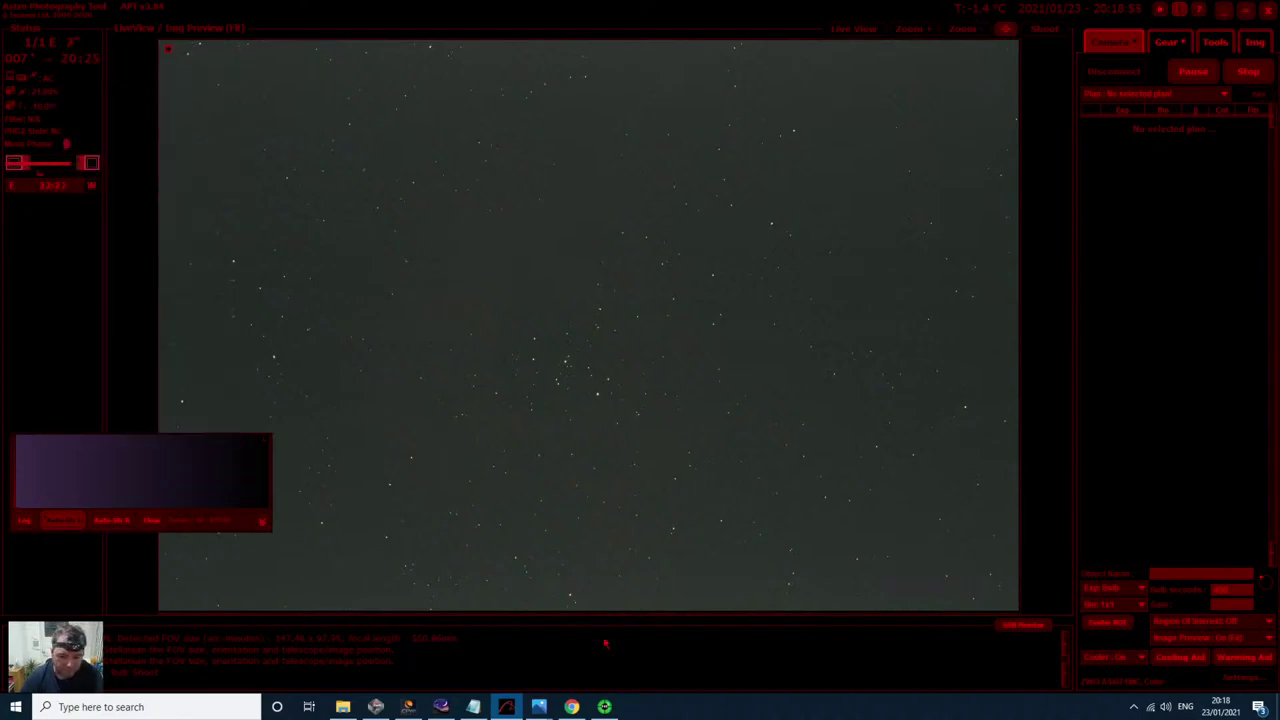
{"action": "mouse_move", "coordinate": [577, 706]}
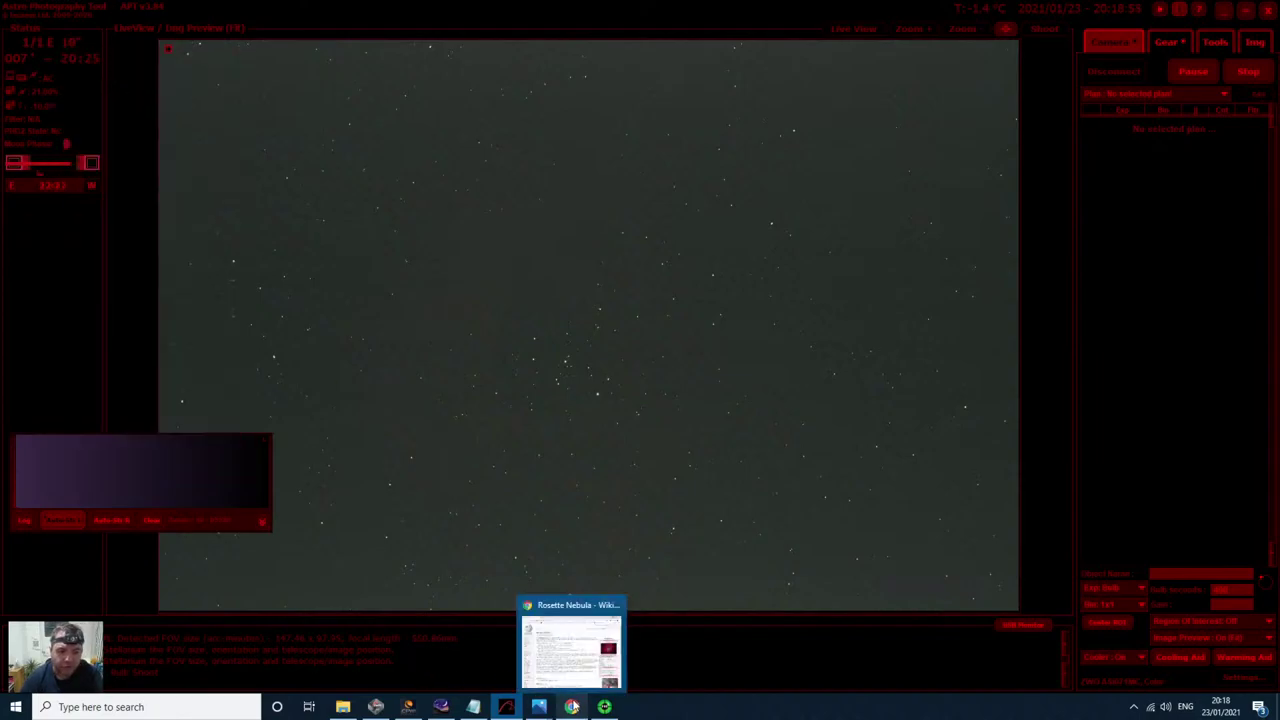
{"action": "left_click", "coordinate": [604, 706]}
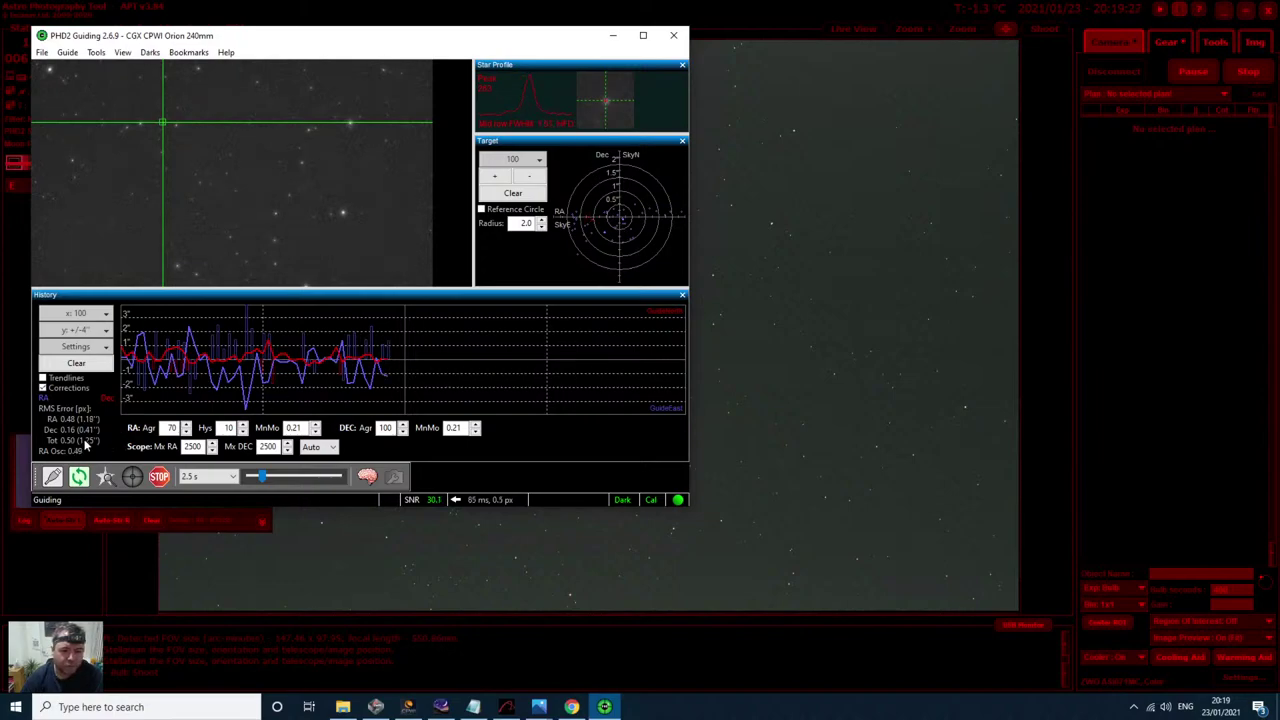
{"action": "left_click", "coordinate": [614, 37]}
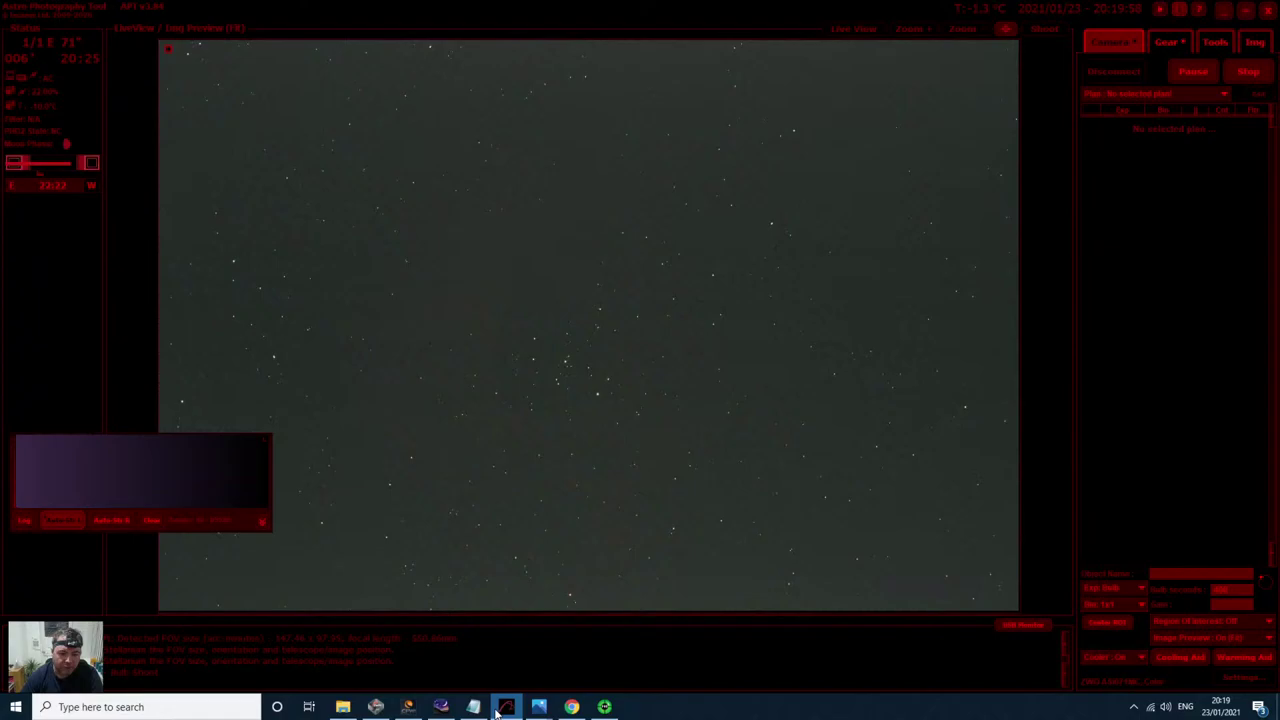
{"action": "left_click", "coordinate": [343, 707]}
{"action": "double_click", "coordinate": [594, 255]}
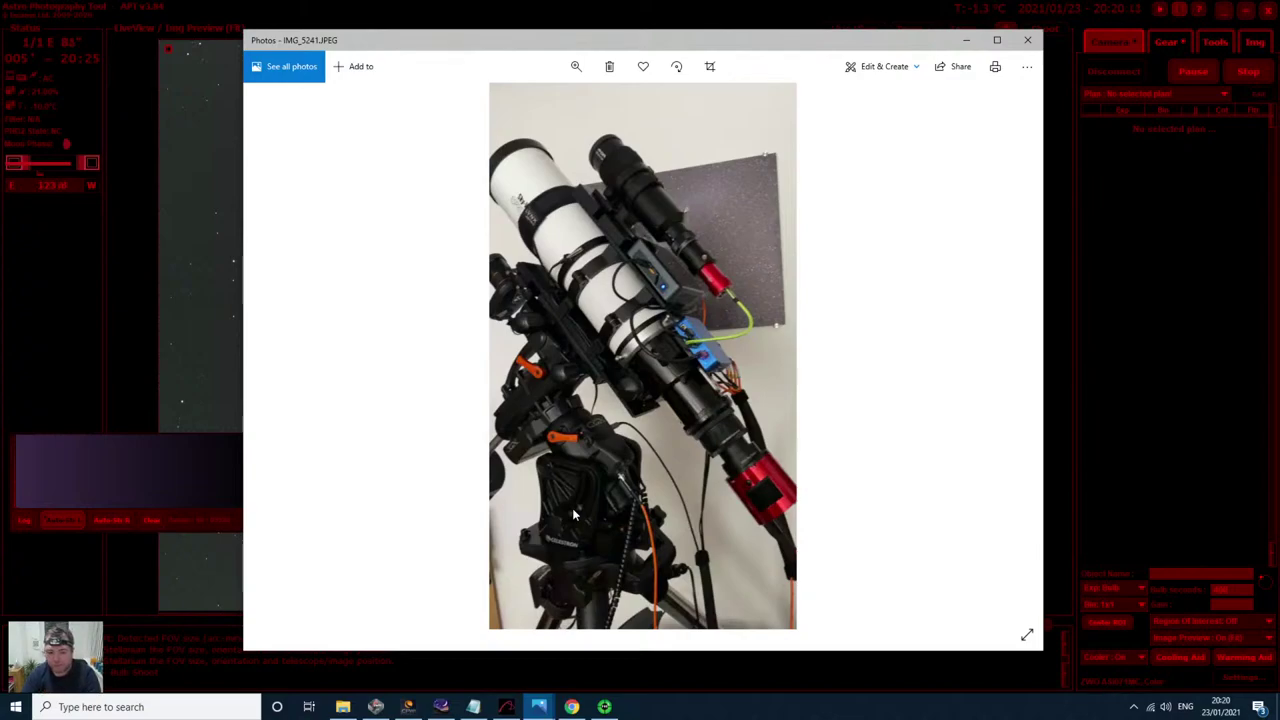
Step: Switch to Stellarium, search for Polaris and examine the sky around the celestial pole
{"action": "left_click", "coordinate": [441, 707]}
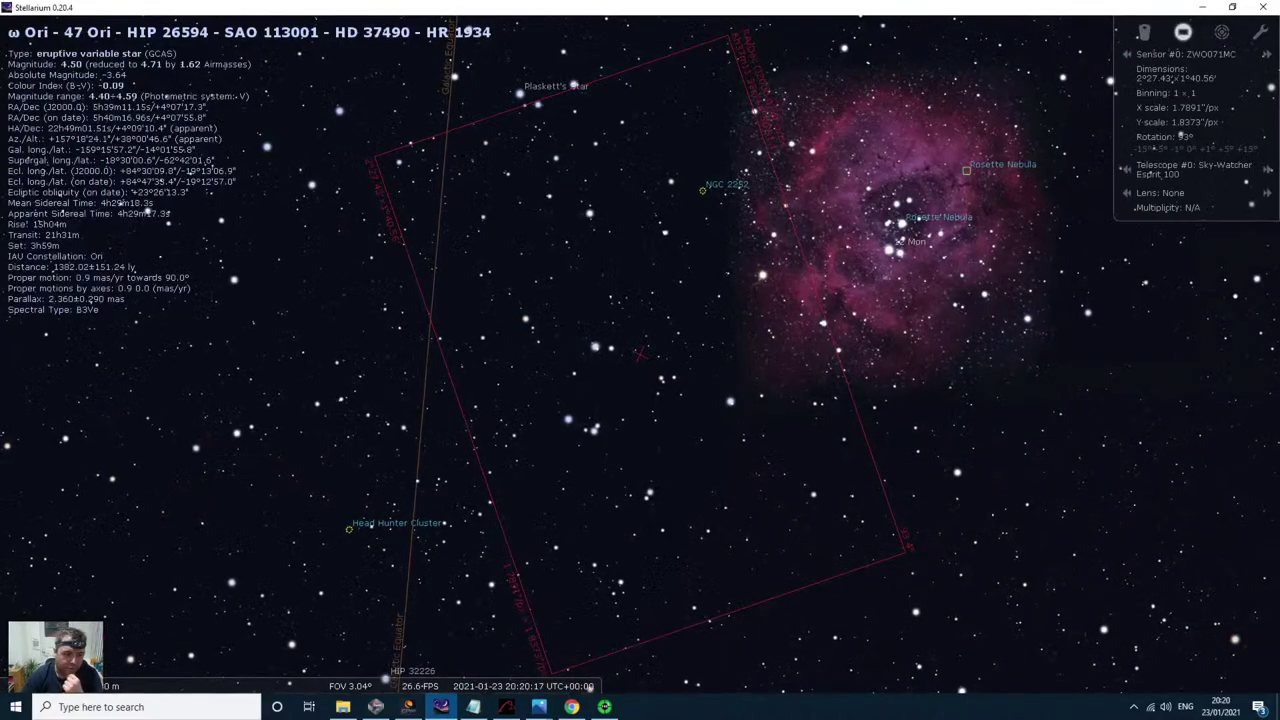
{"action": "left_click", "coordinate": [23, 501]}
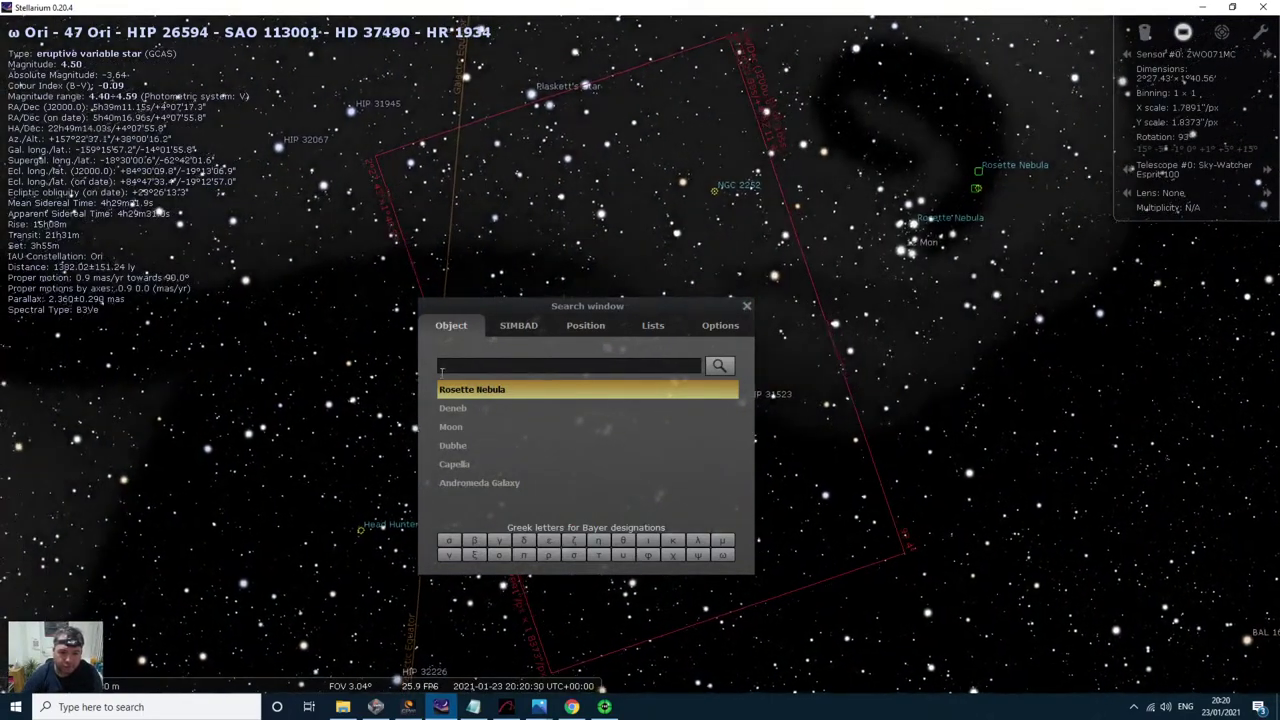
{"action": "type", "text": "po"}
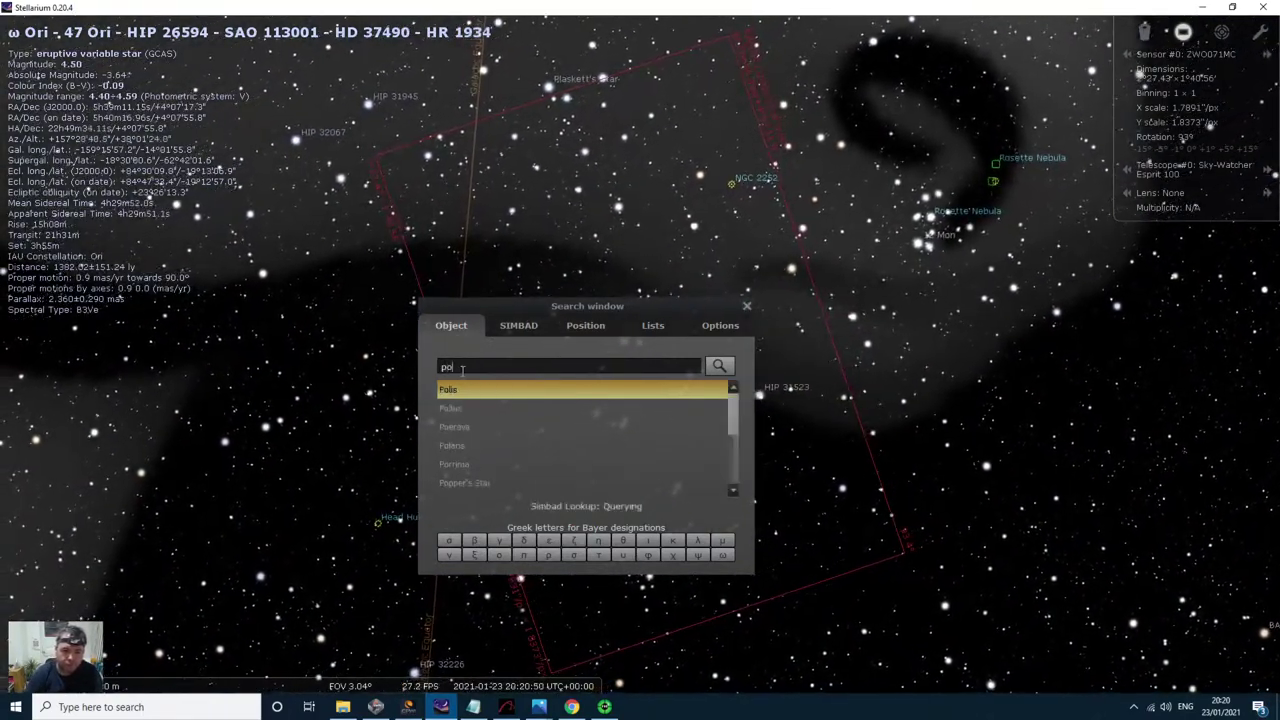
{"action": "type", "text": "laris"}
{"action": "key", "text": "Return"}
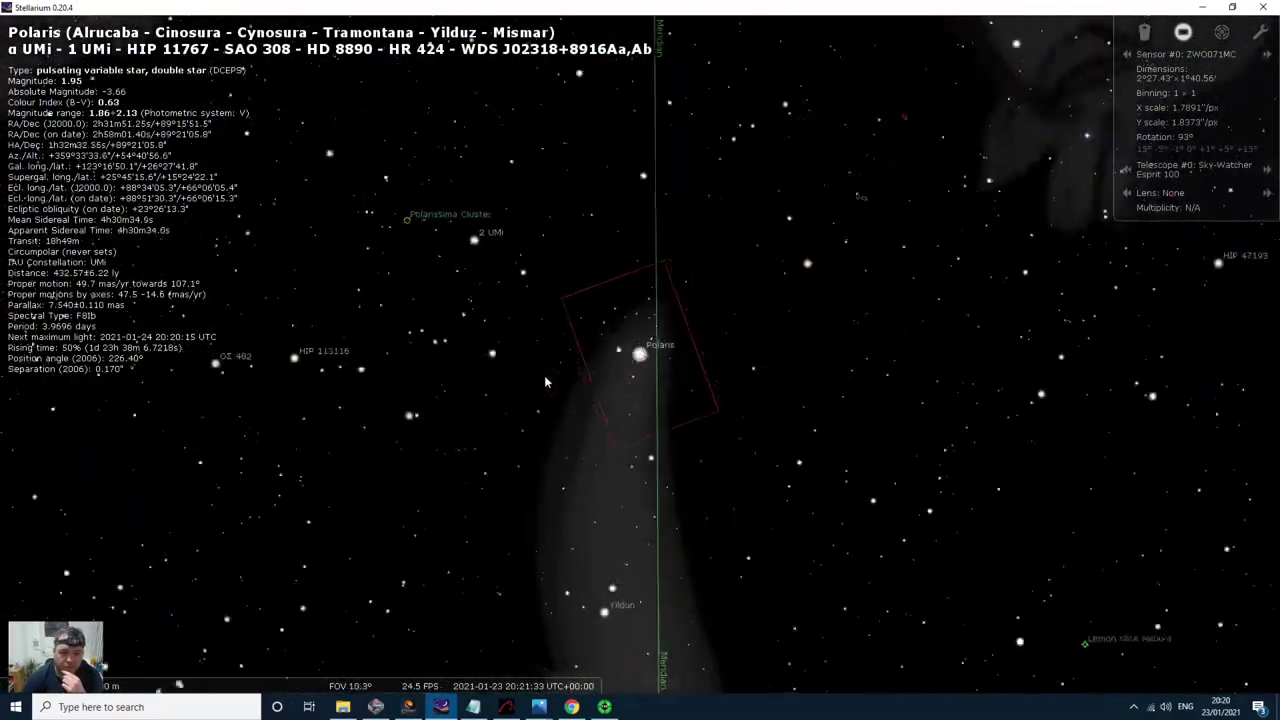
{"action": "scroll", "coordinate": [544, 375], "scroll_direction": "down", "scroll_amount": 5}
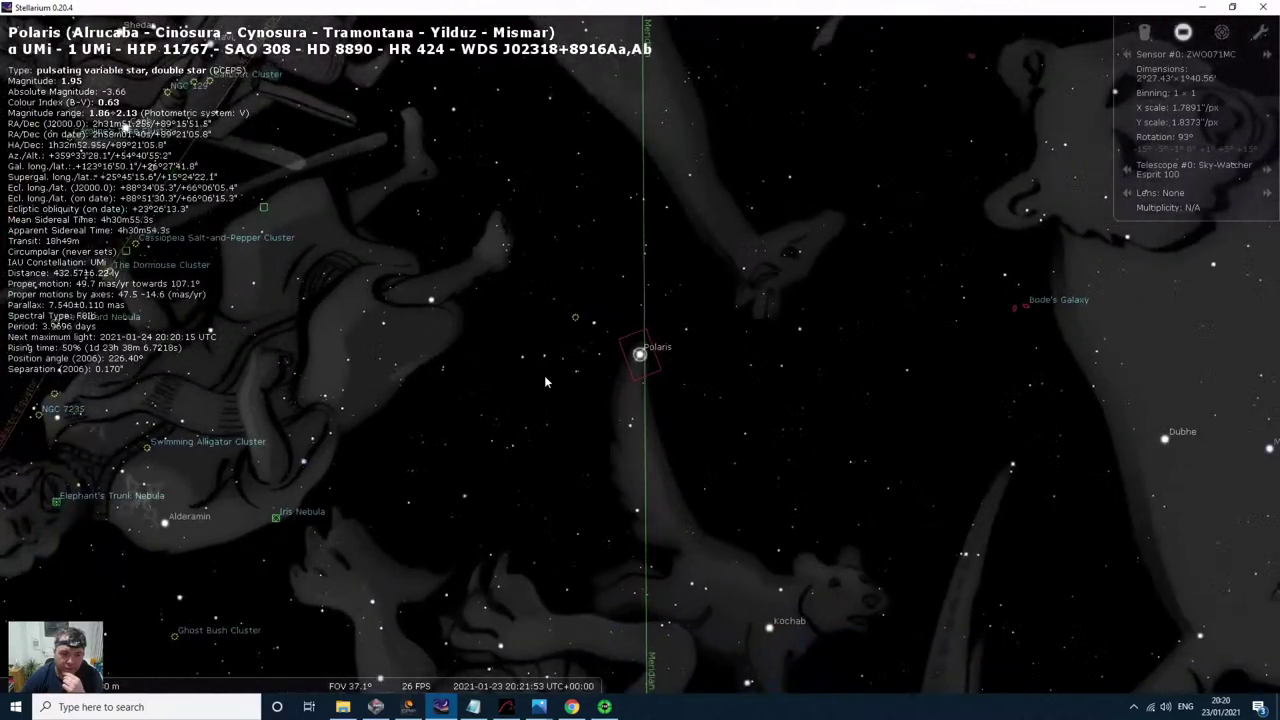
{"action": "left_click_drag", "start_coordinate": [716, 448], "coordinate": [720, 422]}
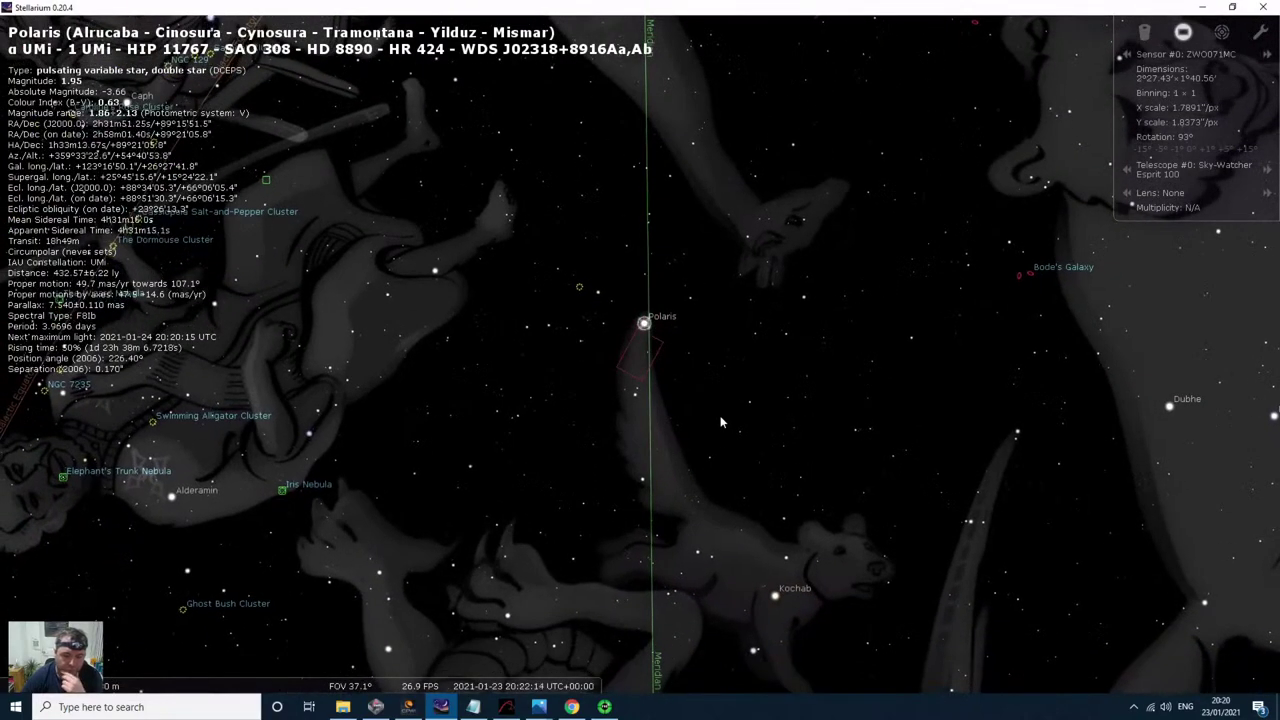
Step: Return to Astro Photography Tool, view the telescope photo IMG_5241 from the Pictures folder, and close the photo and folder
{"action": "left_click", "coordinate": [571, 707]}
{"action": "left_click", "coordinate": [507, 707]}
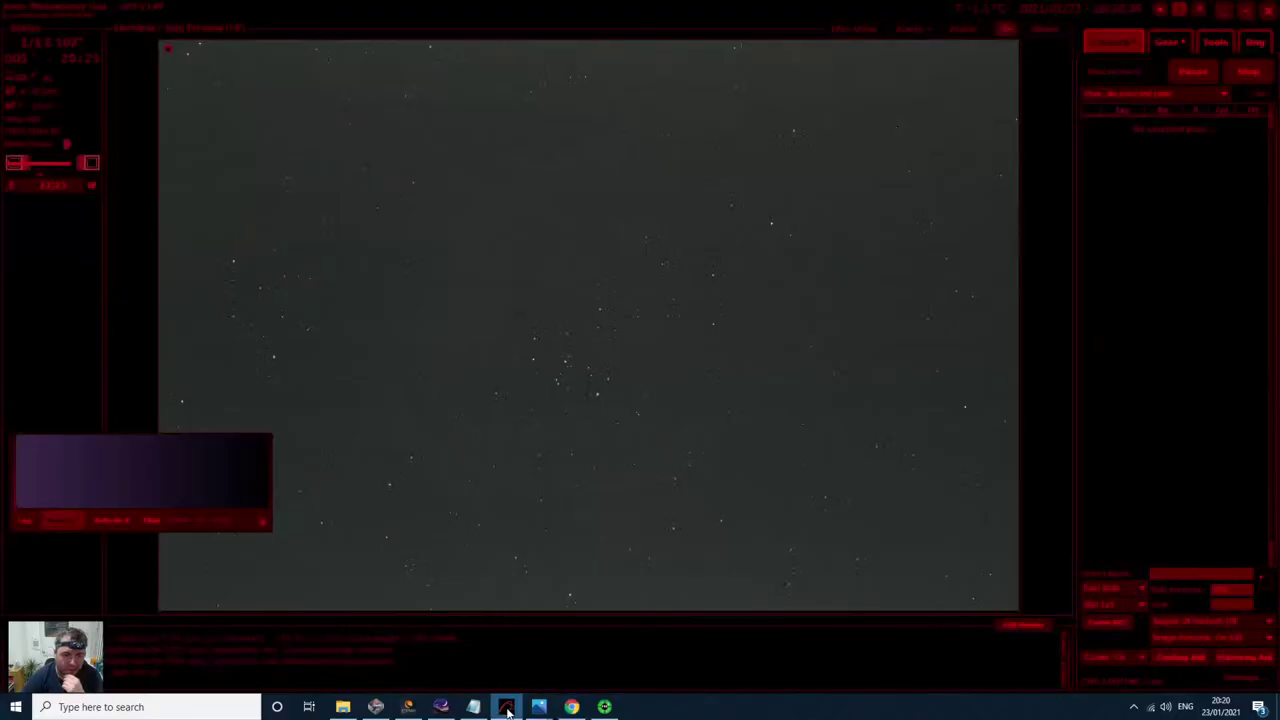
{"action": "left_click", "coordinate": [342, 707]}
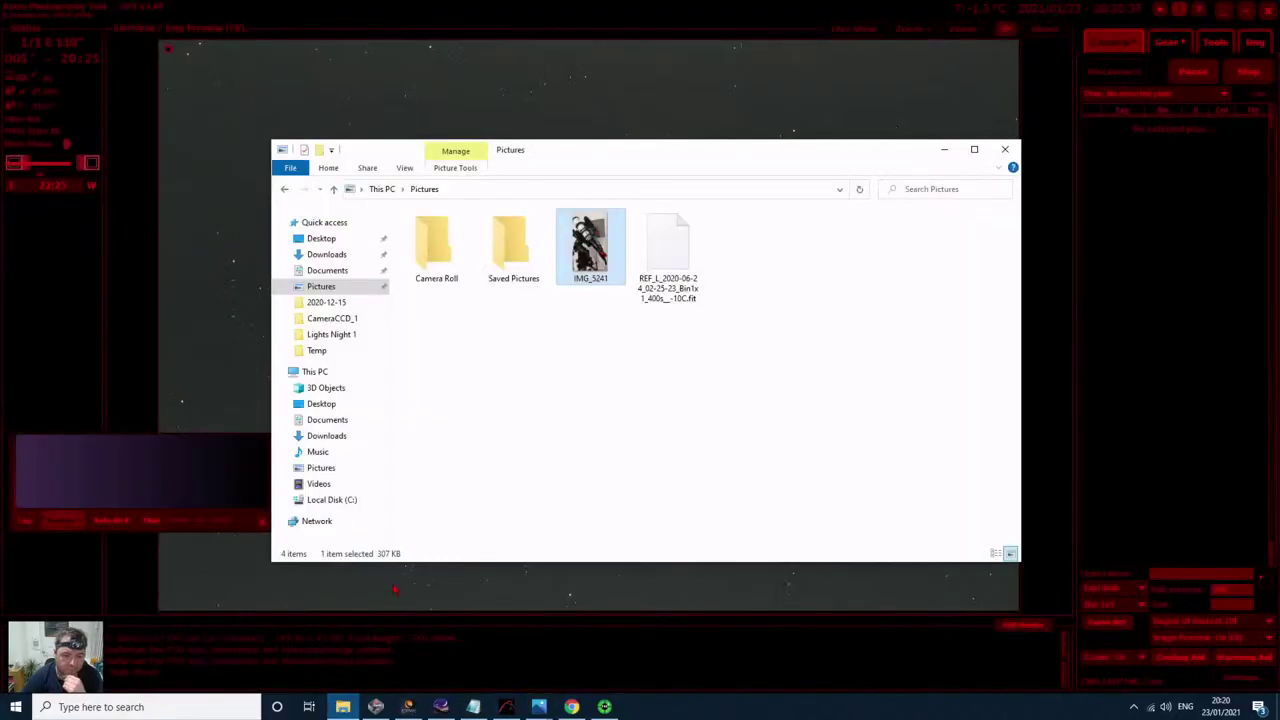
{"action": "double_click", "coordinate": [595, 257]}
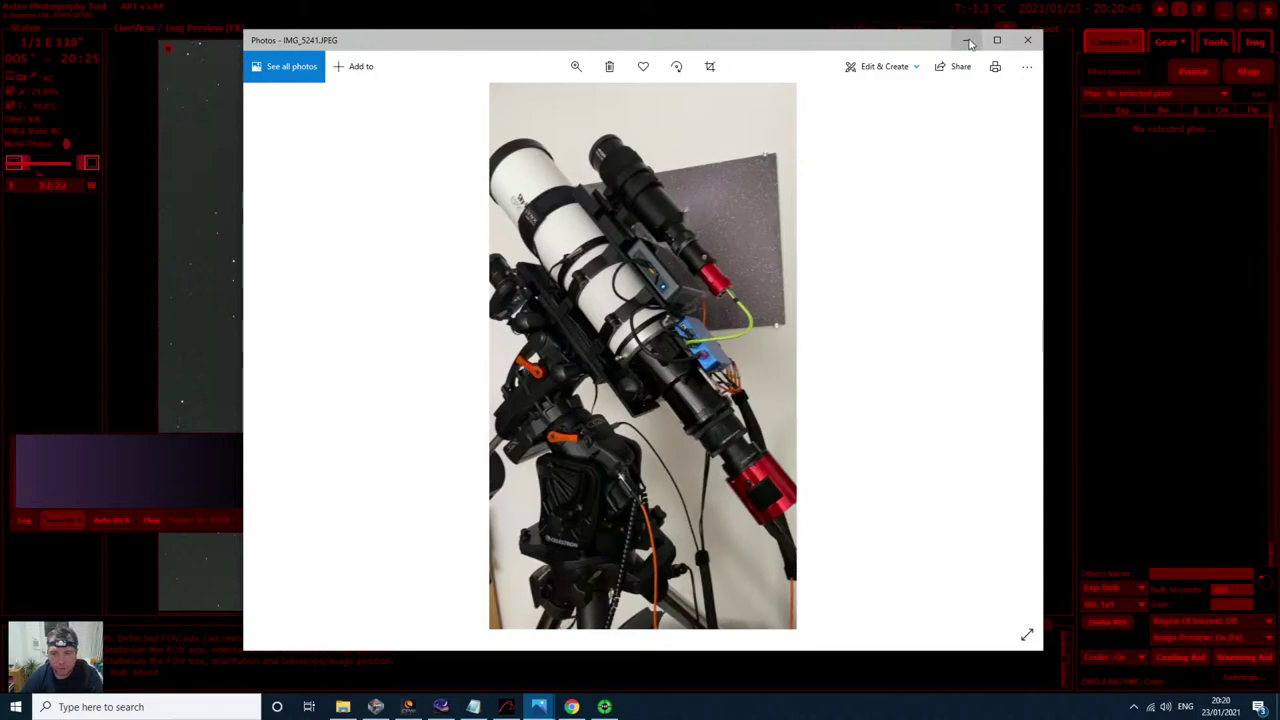
{"action": "left_click", "coordinate": [1027, 40]}
{"action": "left_click", "coordinate": [1003, 151]}
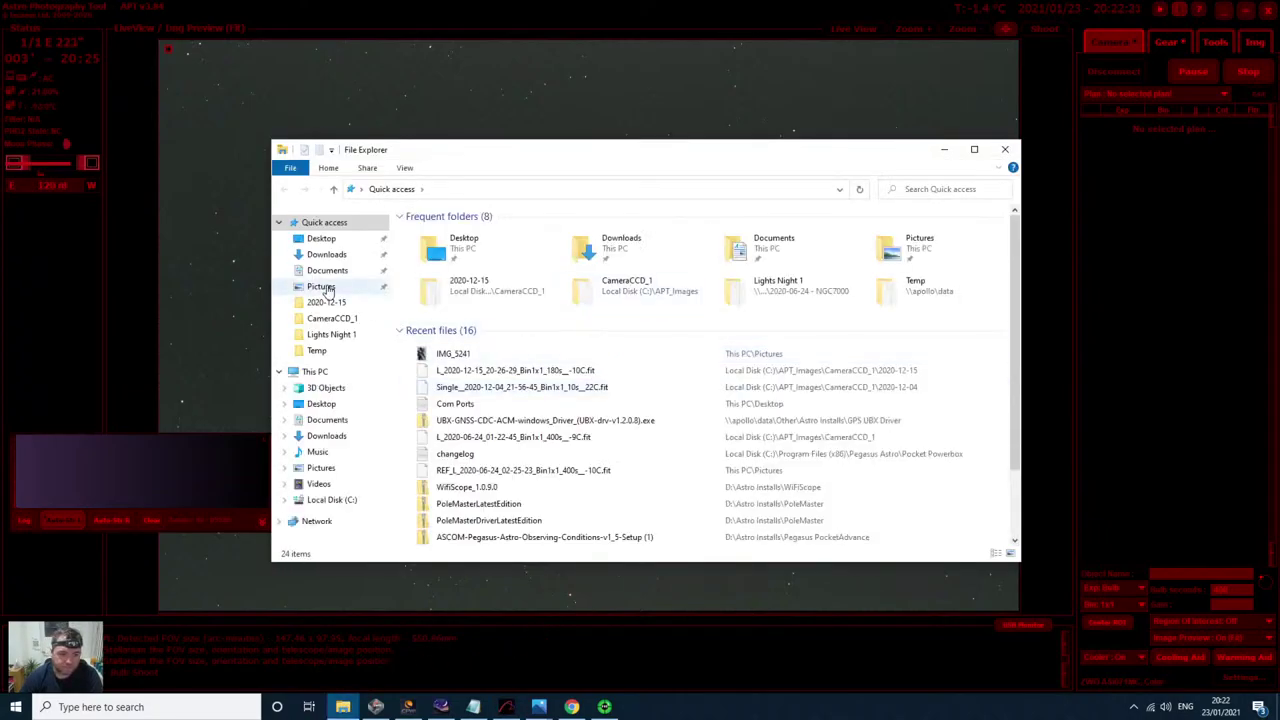
Step: Reopen IMG_5241 from Pictures to examine the rig's guide camera and cabling, and bring Astro Photography Tool back to the front
{"action": "left_click", "coordinate": [320, 286]}
{"action": "double_click", "coordinate": [590, 245]}
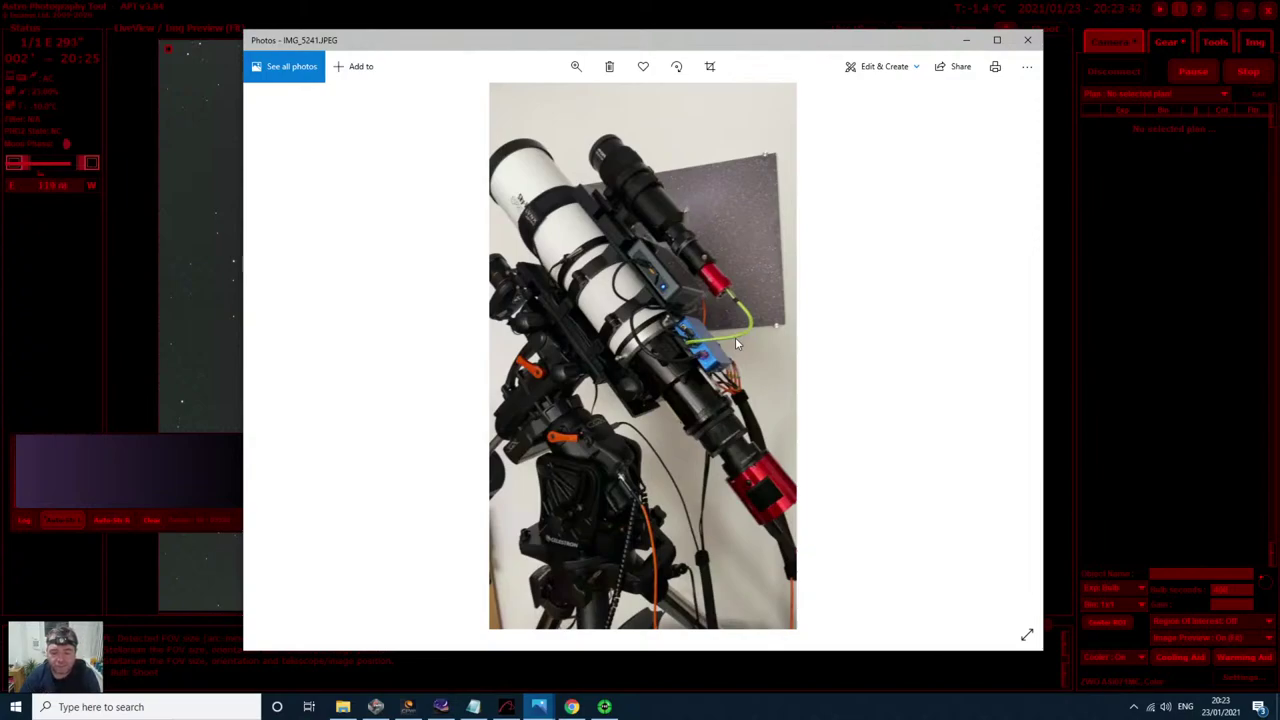
{"action": "left_click", "coordinate": [176, 133]}
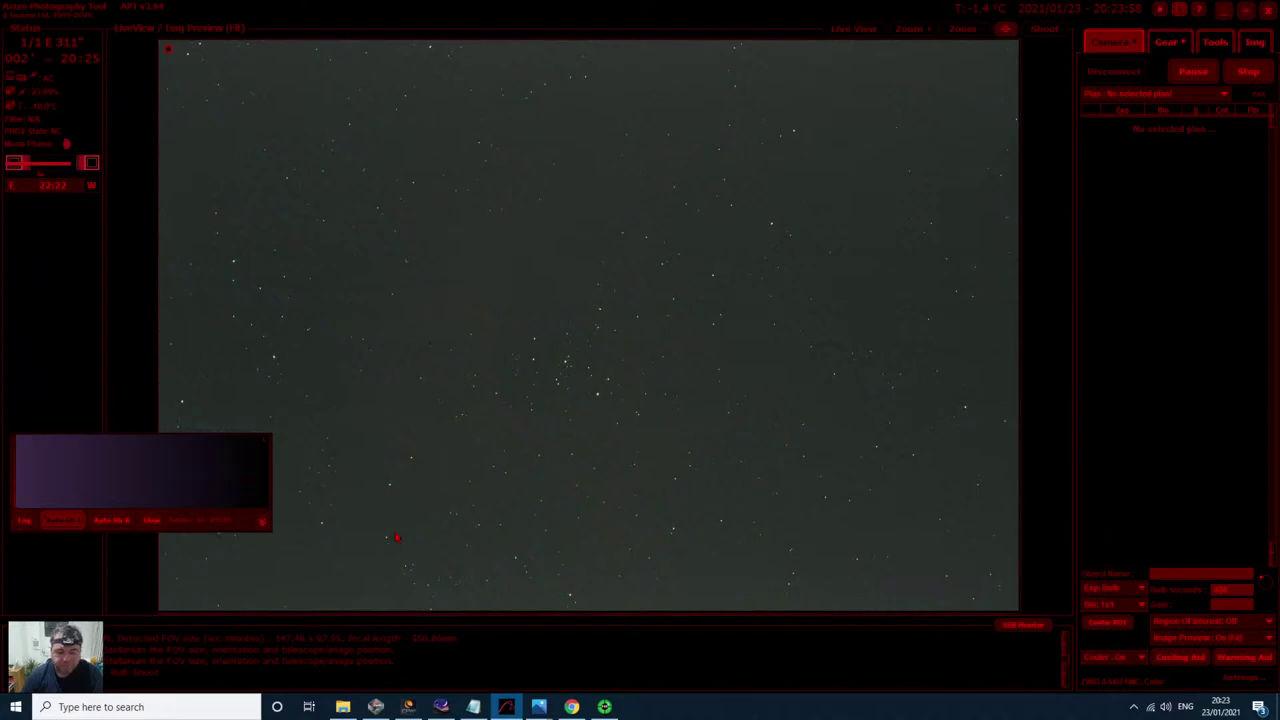
Step: Clear the desktop by minimising Astro Photography Tool and Stellarium and closing the photos, Pictures folder and Rosette Nebula Wikipedia page
{"action": "left_click", "coordinate": [508, 707]}
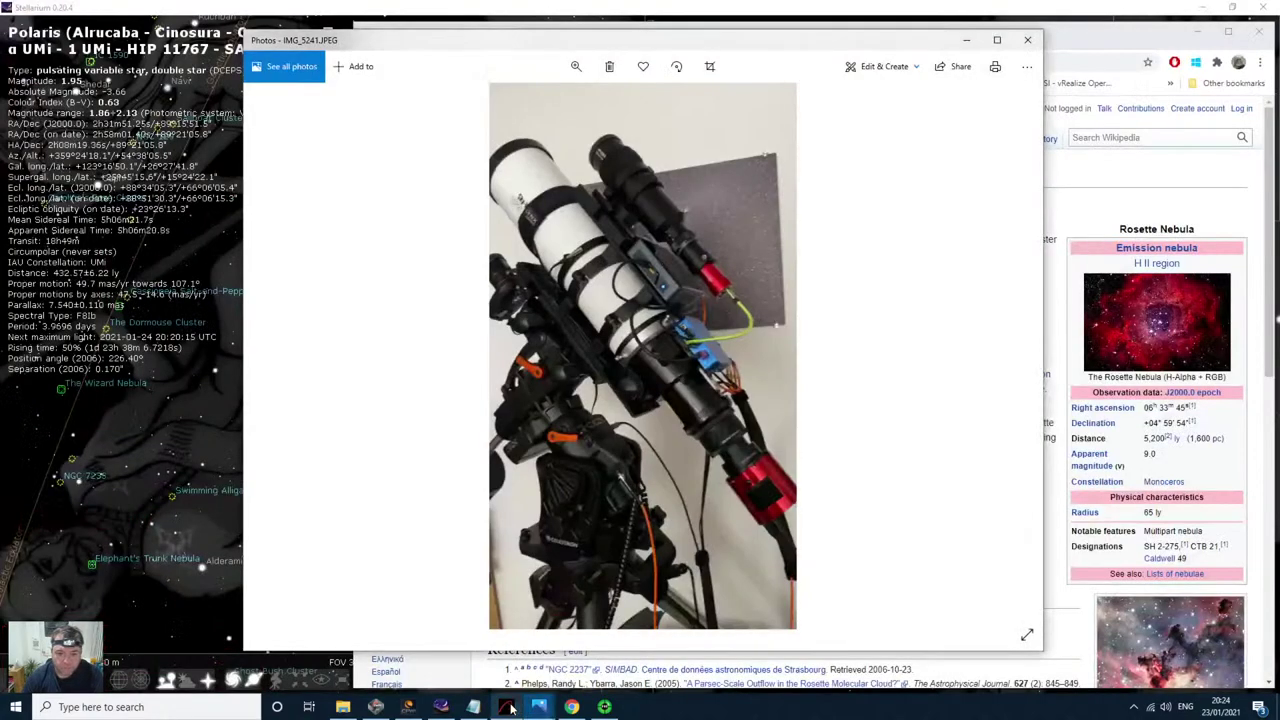
{"action": "left_click", "coordinate": [1027, 40]}
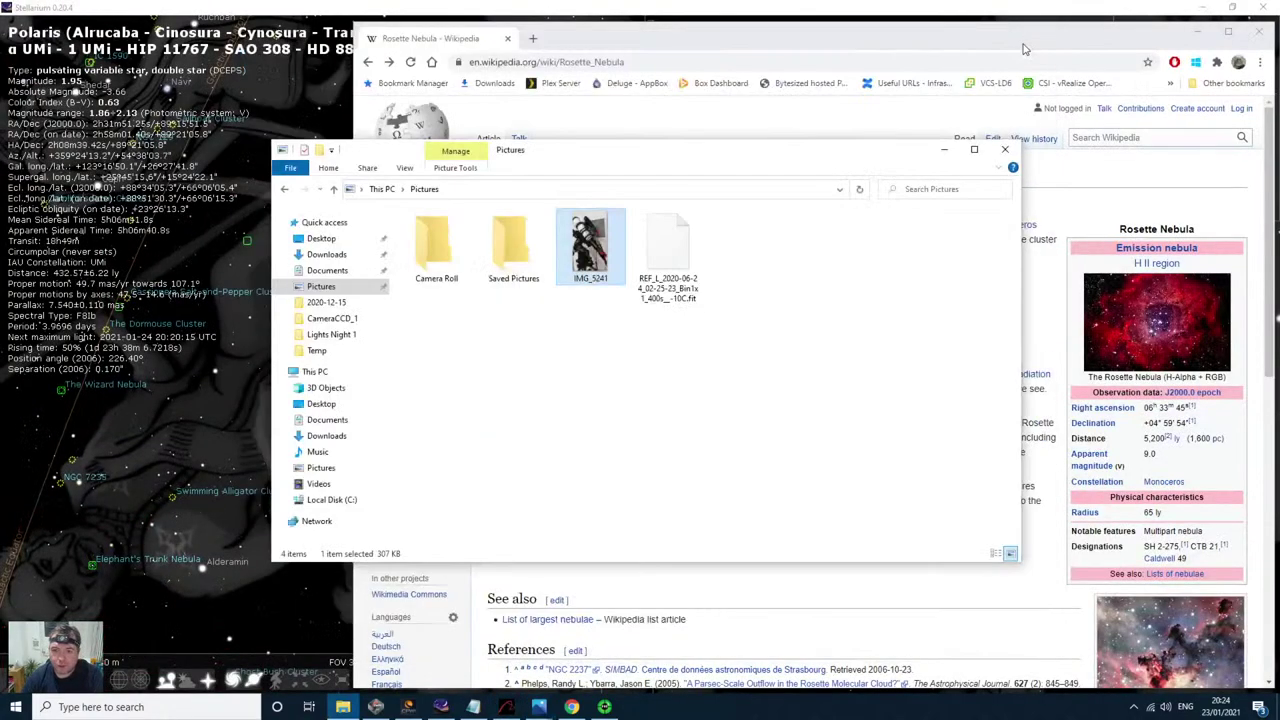
{"action": "left_click", "coordinate": [1005, 149]}
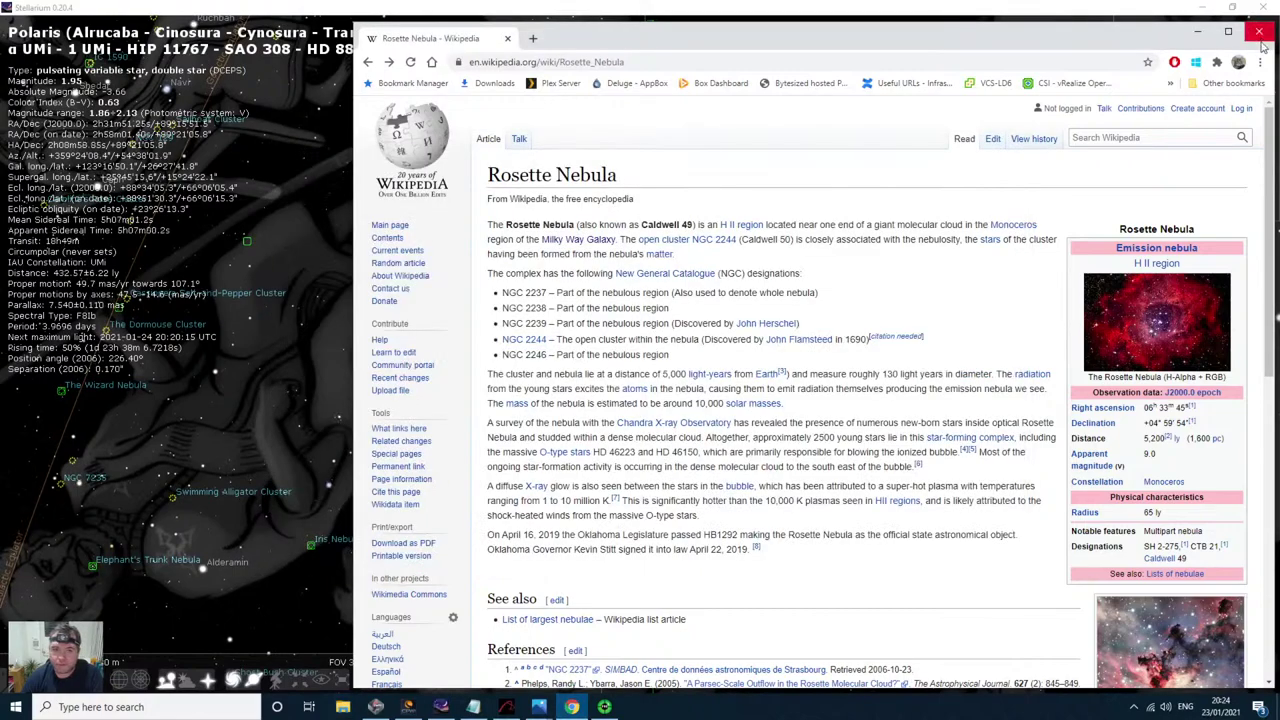
{"action": "left_click", "coordinate": [1259, 33]}
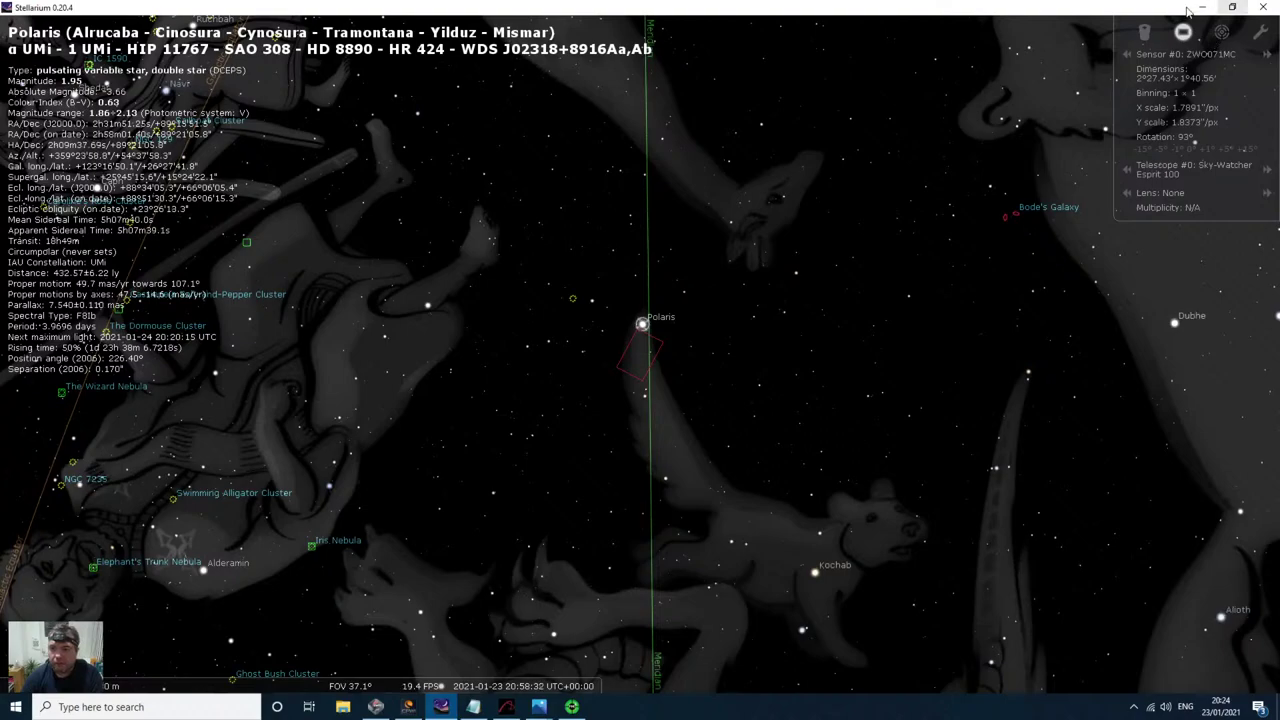
{"action": "left_click", "coordinate": [1203, 9]}
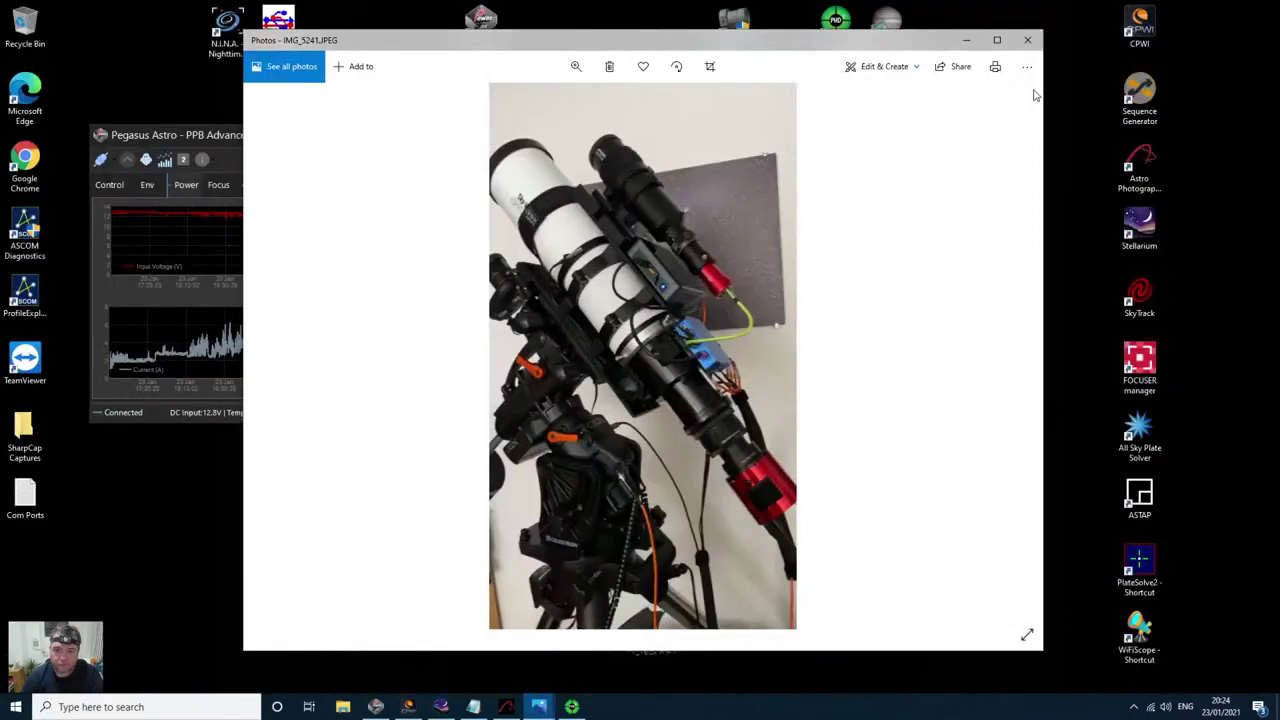
{"action": "left_click", "coordinate": [1027, 40]}
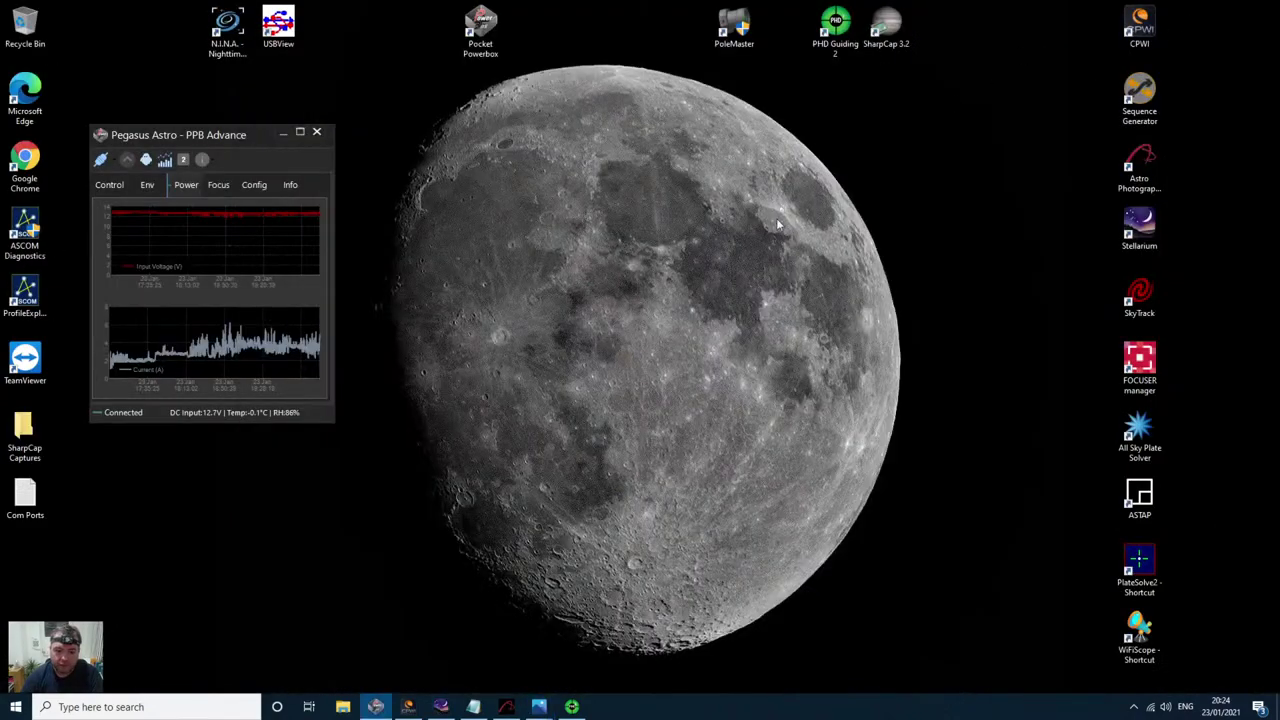
Step: Switch to Astro Photography Tool and inspect the stars and nebulosity of the Rosette Nebula exposure at full size in several regions
{"action": "left_click", "coordinate": [506, 707]}
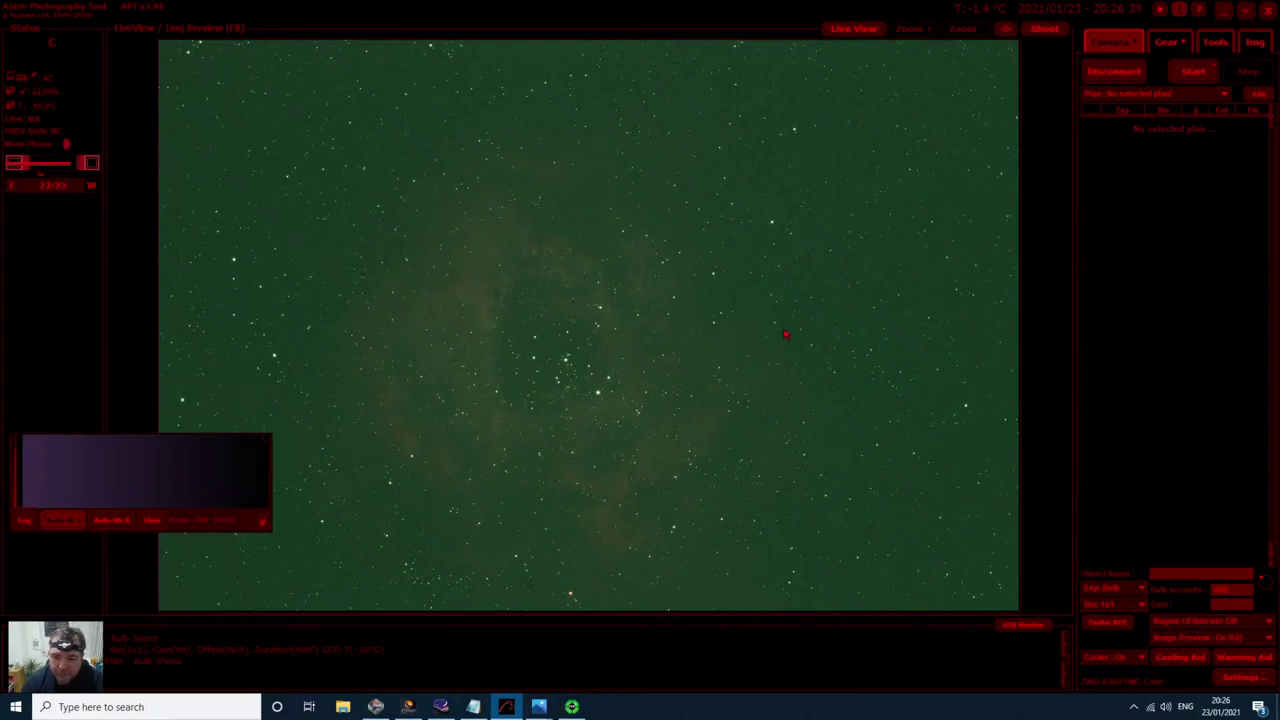
{"action": "double_click", "coordinate": [732, 333]}
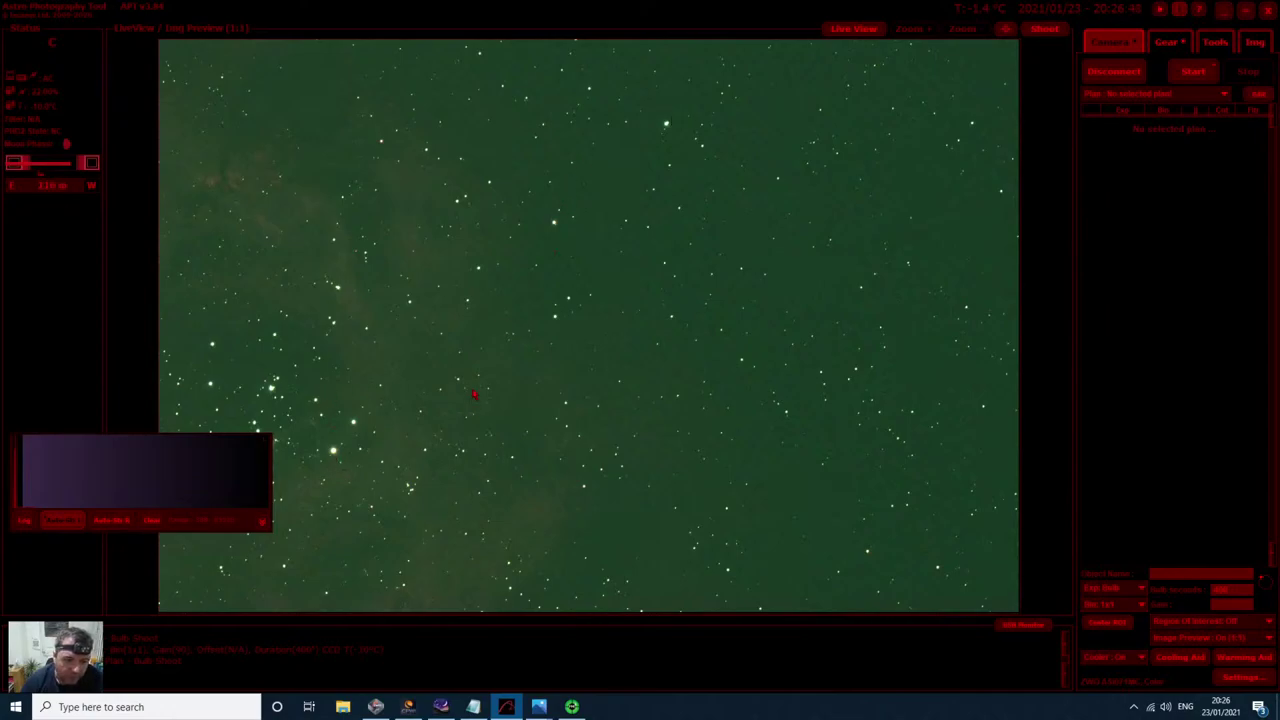
{"action": "double_click", "coordinate": [474, 394]}
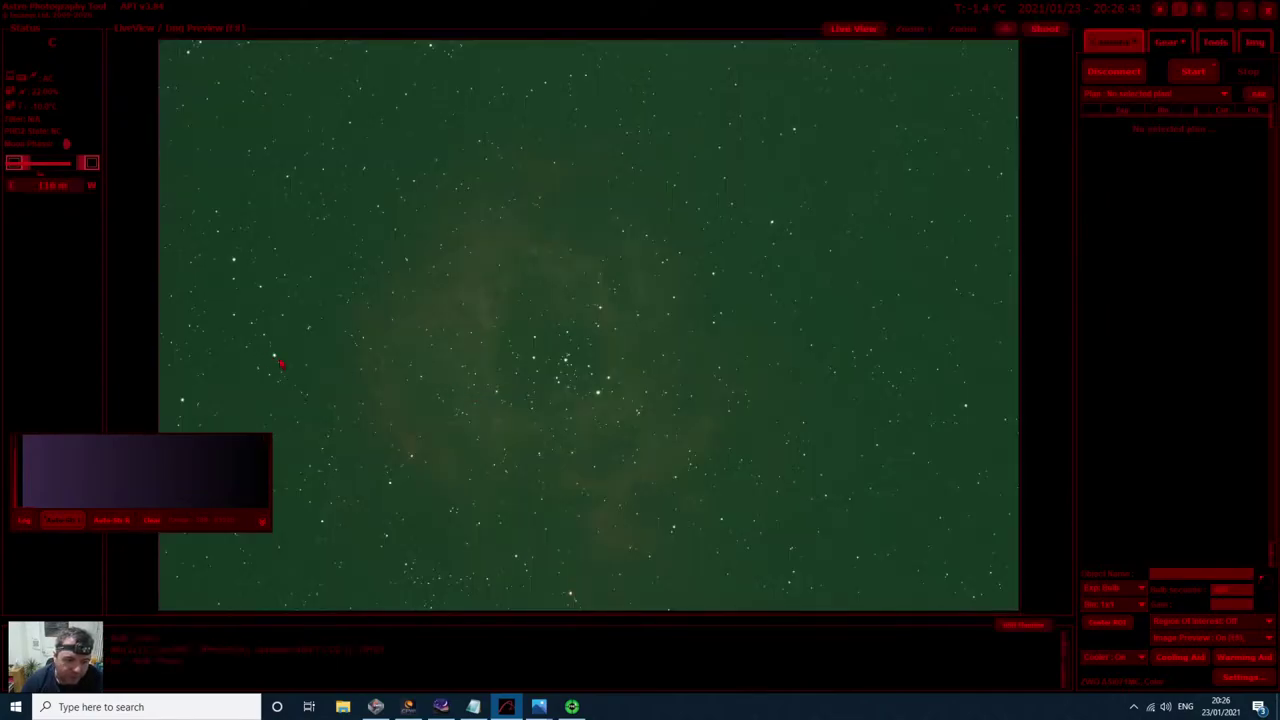
{"action": "double_click", "coordinate": [276, 362]}
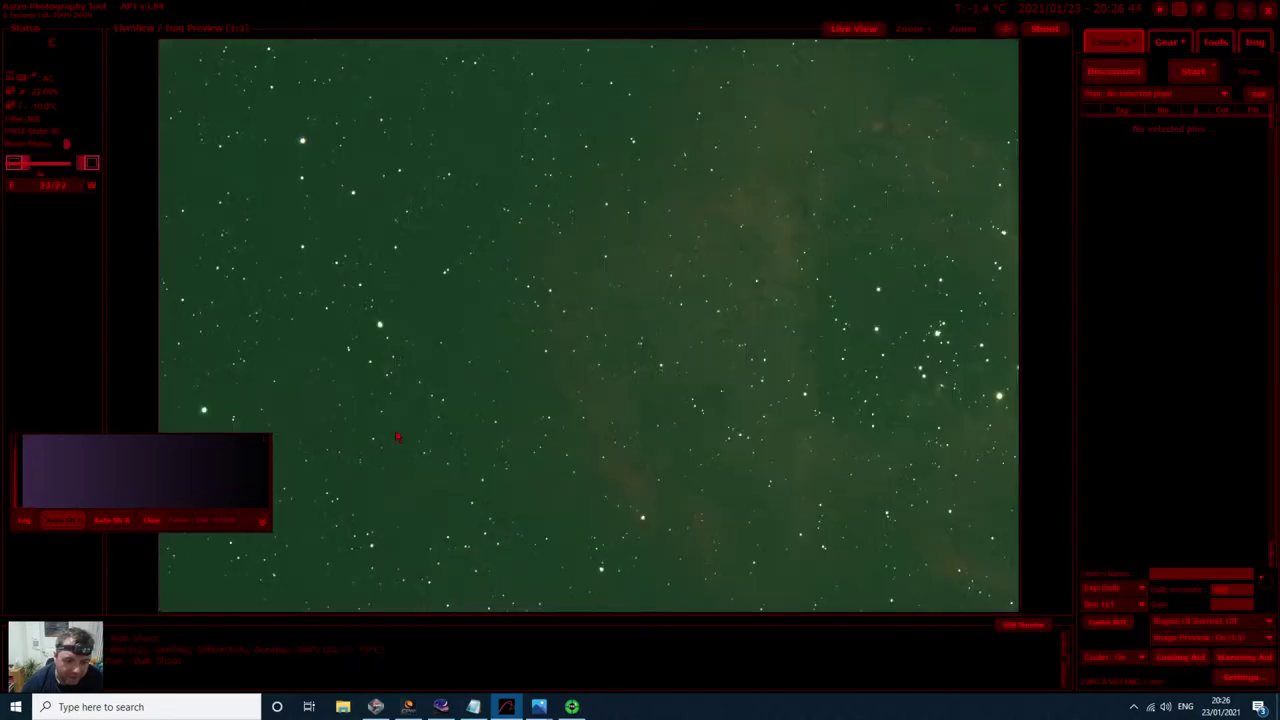
{"action": "double_click", "coordinate": [834, 404]}
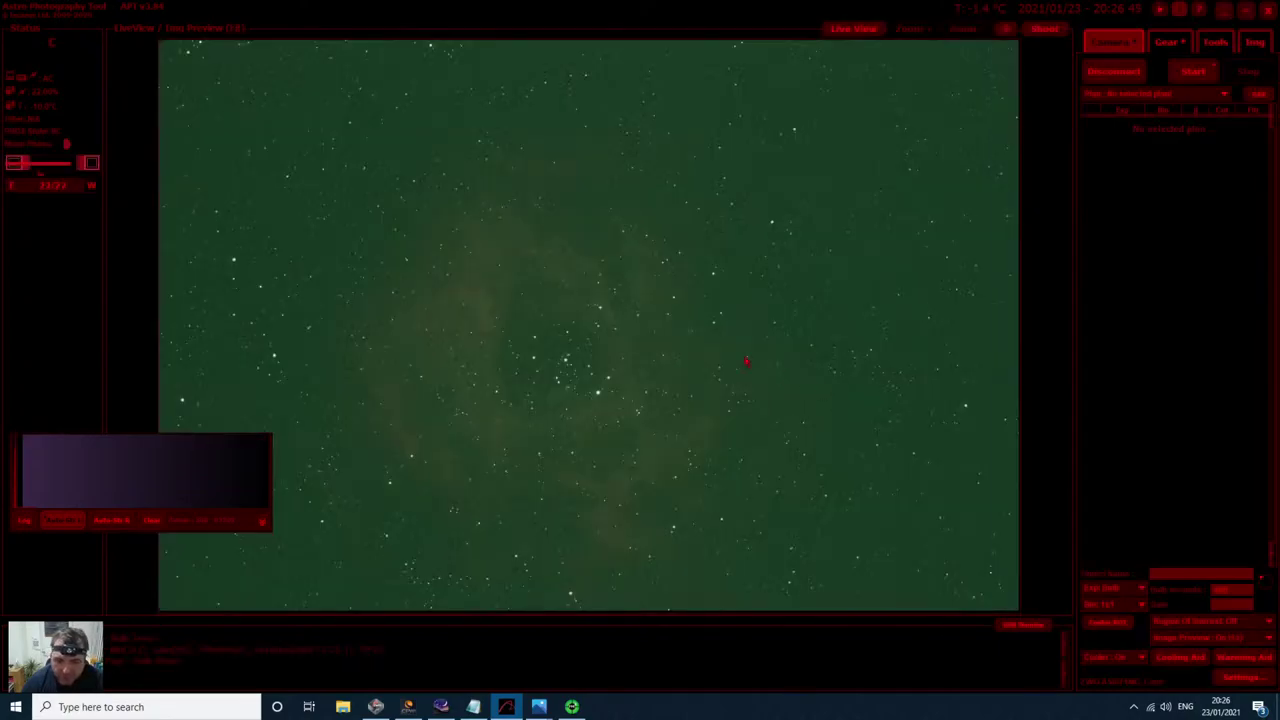
{"action": "double_click", "coordinate": [648, 300]}
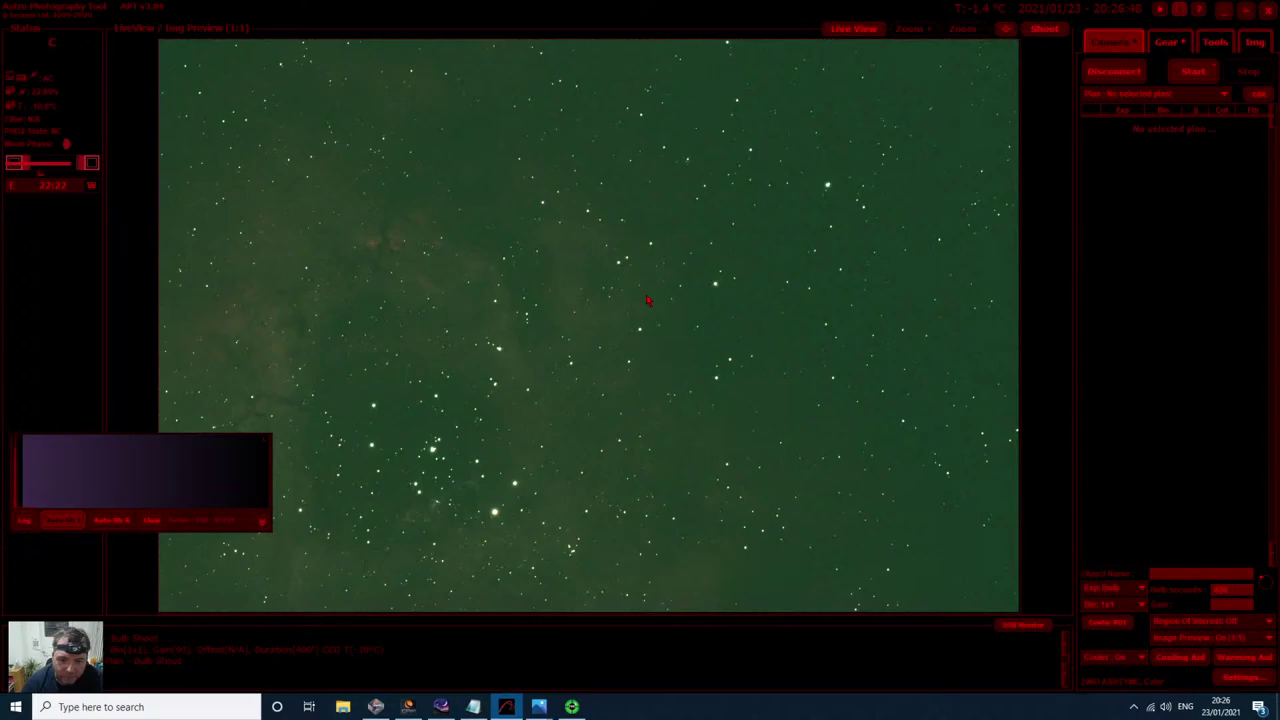
{"action": "double_click", "coordinate": [636, 340]}
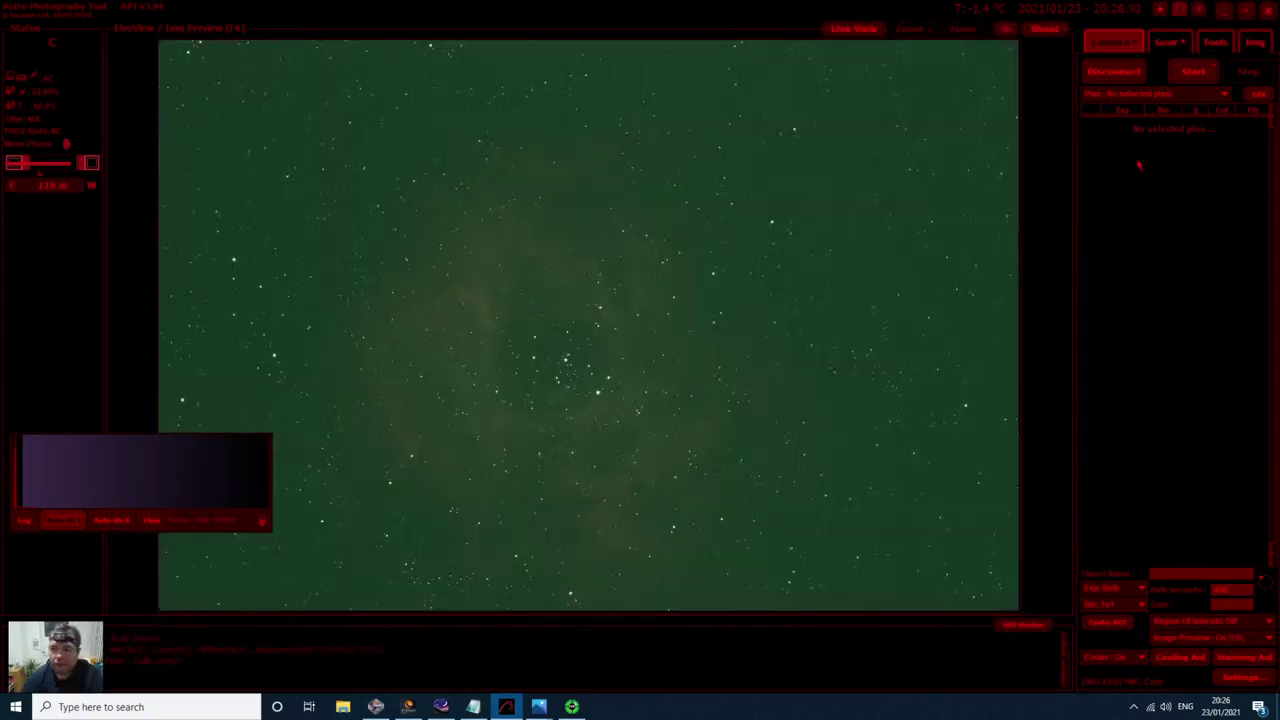
Step: Minimise Astro Photography Tool, launch Sequence Generator Pro and close its blank untitled sequence
{"action": "left_click", "coordinate": [1220, 20]}
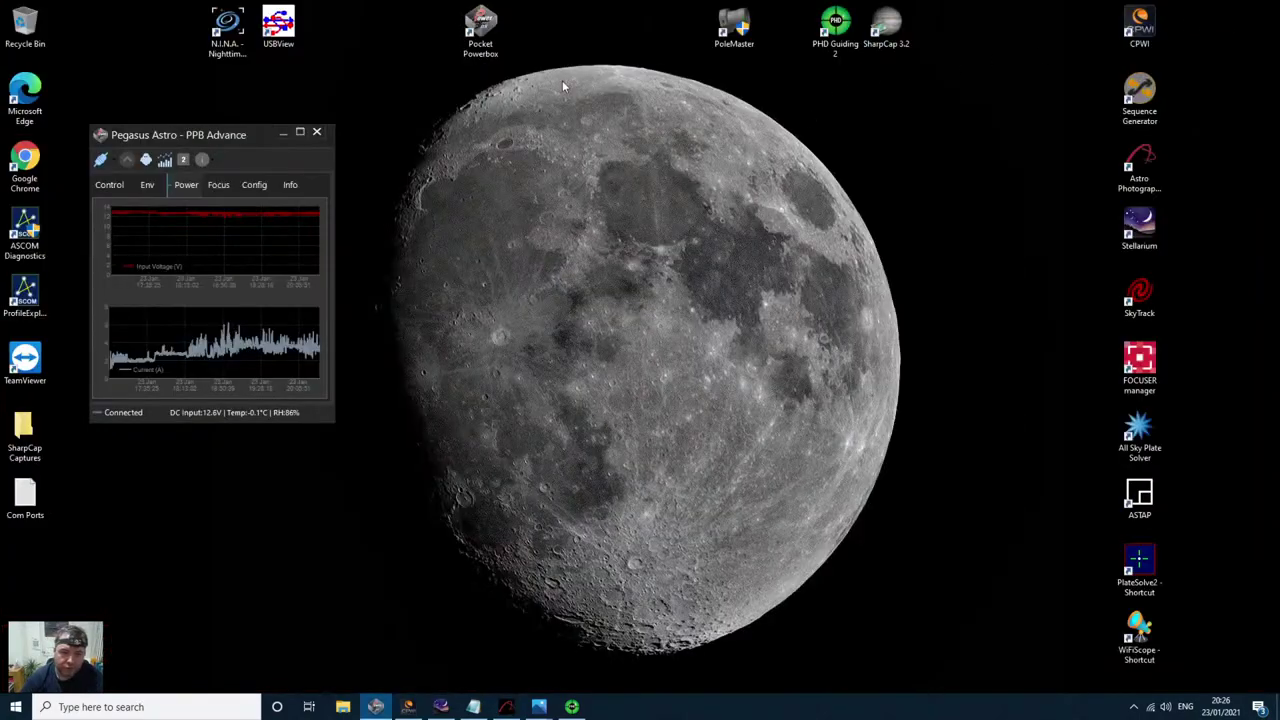
{"action": "double_click", "coordinate": [1138, 105]}
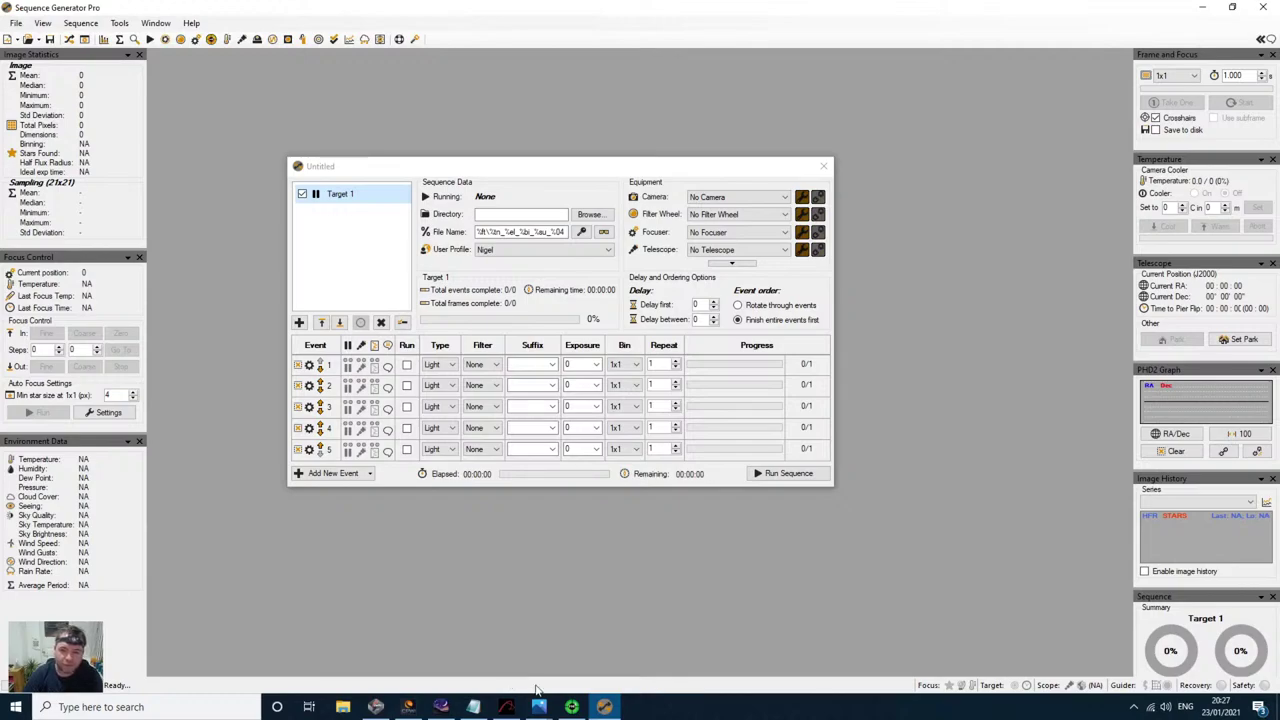
{"action": "left_click", "coordinate": [824, 168]}
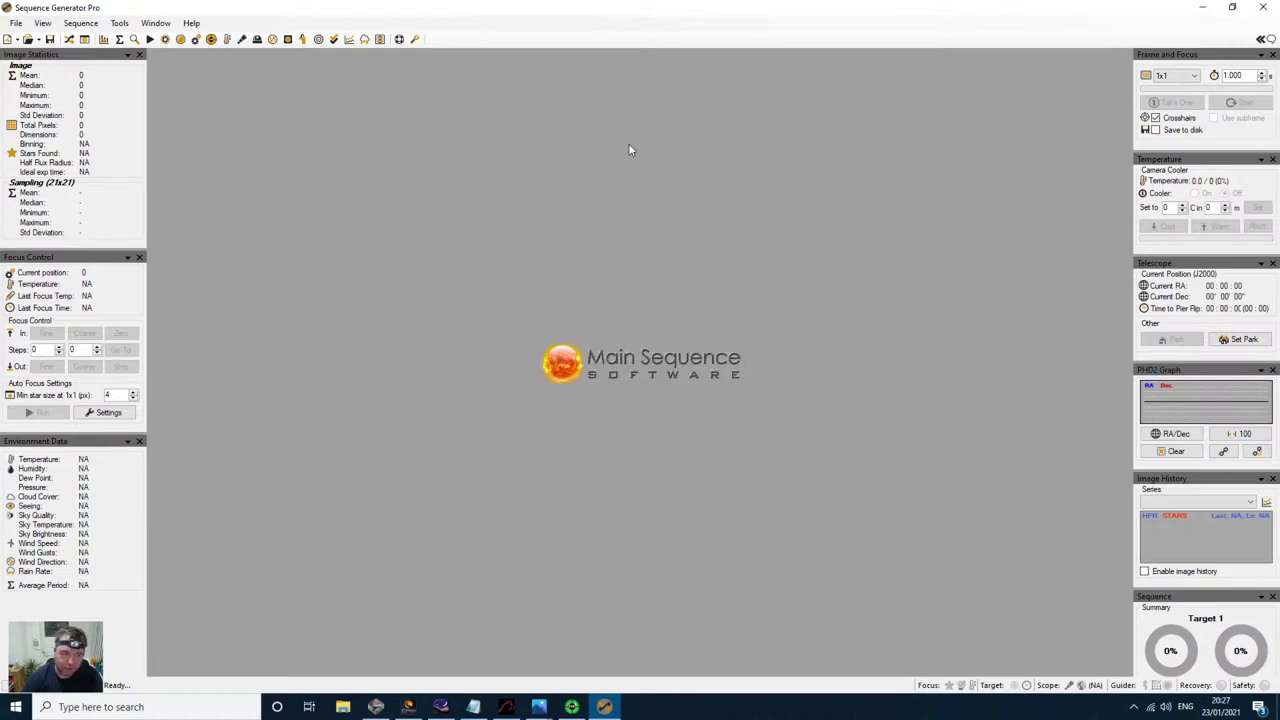
Step: Try to connect all equipment without a sequence open
{"action": "left_click", "coordinate": [80, 23]}
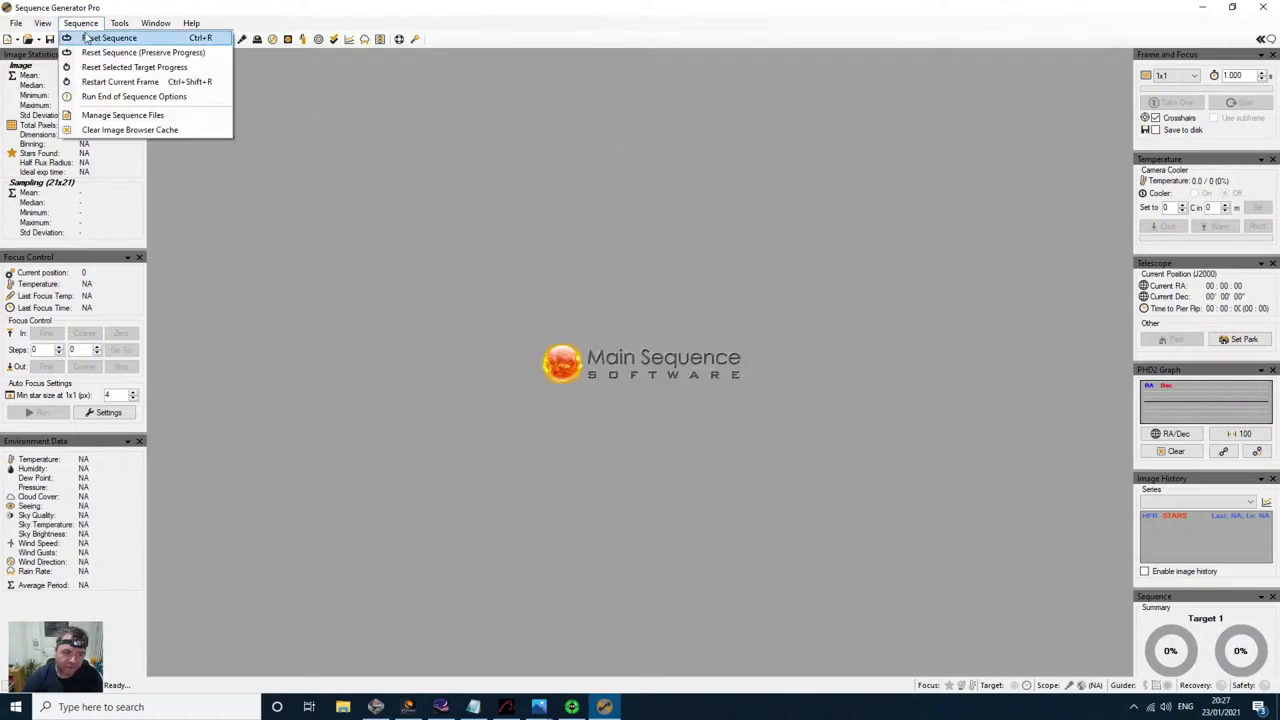
{"action": "mouse_move", "coordinate": [134, 22]}
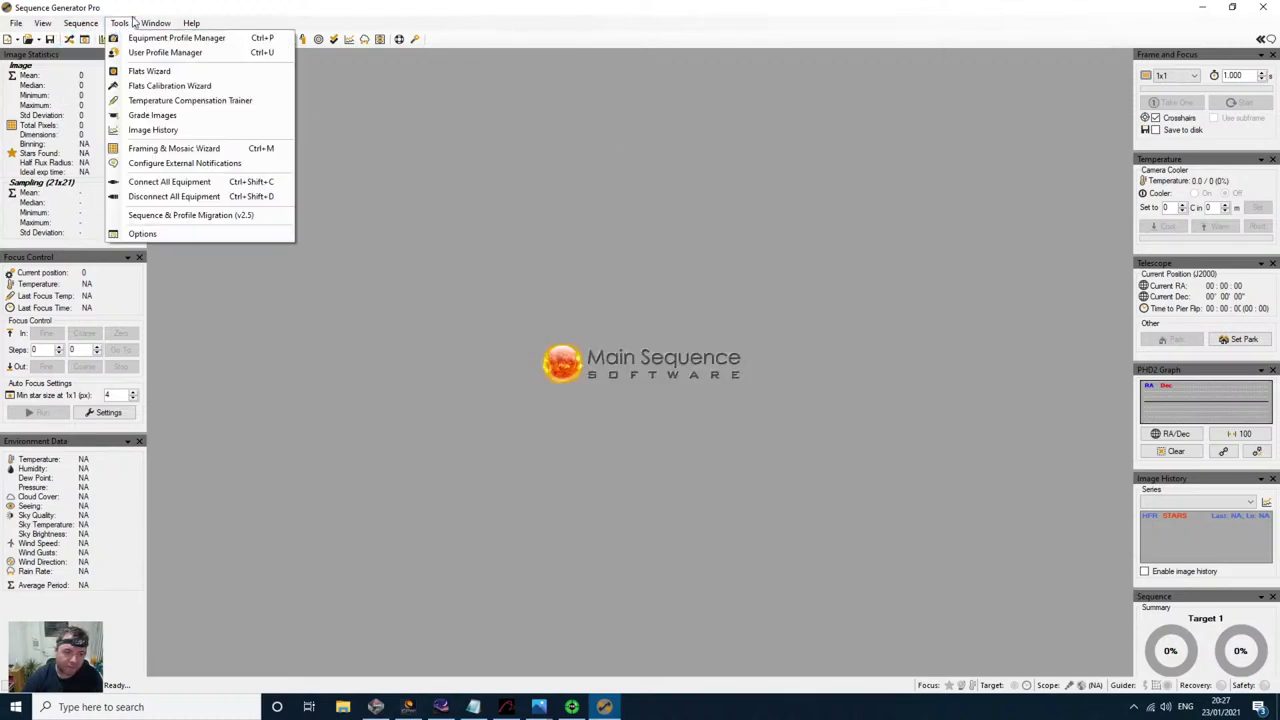
{"action": "left_click", "coordinate": [159, 182]}
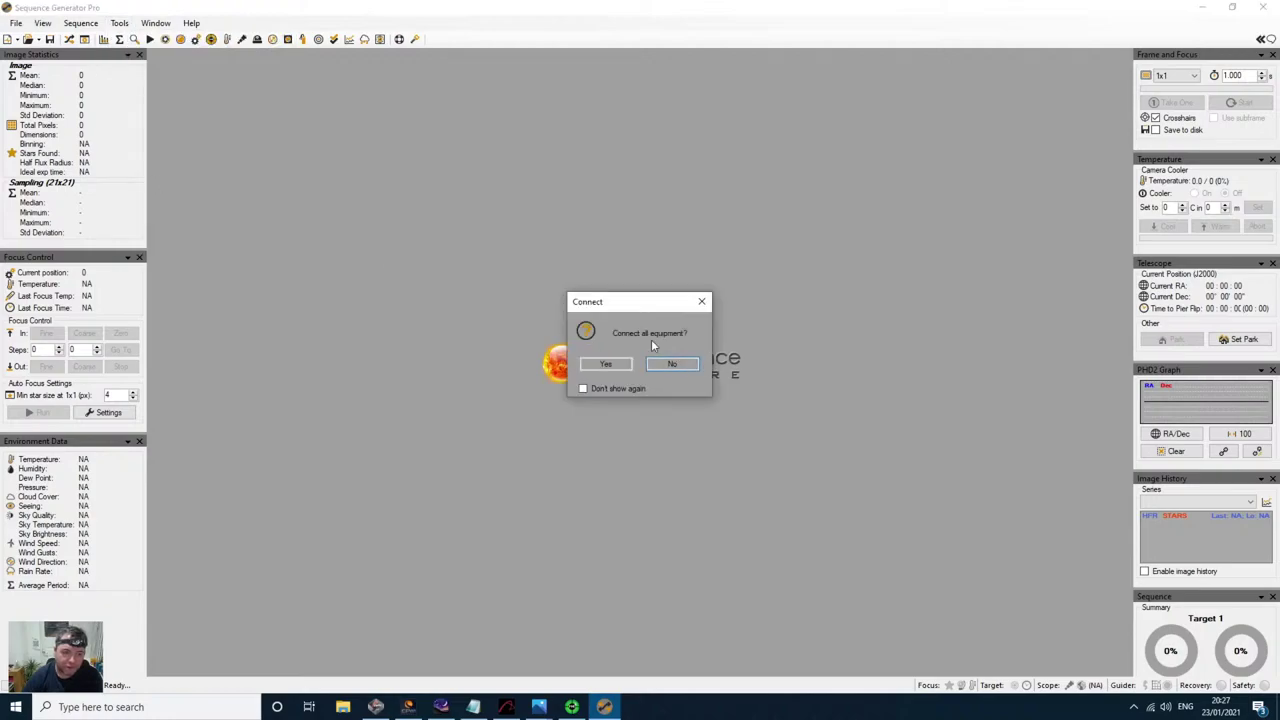
{"action": "left_click", "coordinate": [606, 363]}
Step: Create a new sequence using the AS071 - Native CGX CPWI equipment profile
{"action": "left_click", "coordinate": [16, 23]}
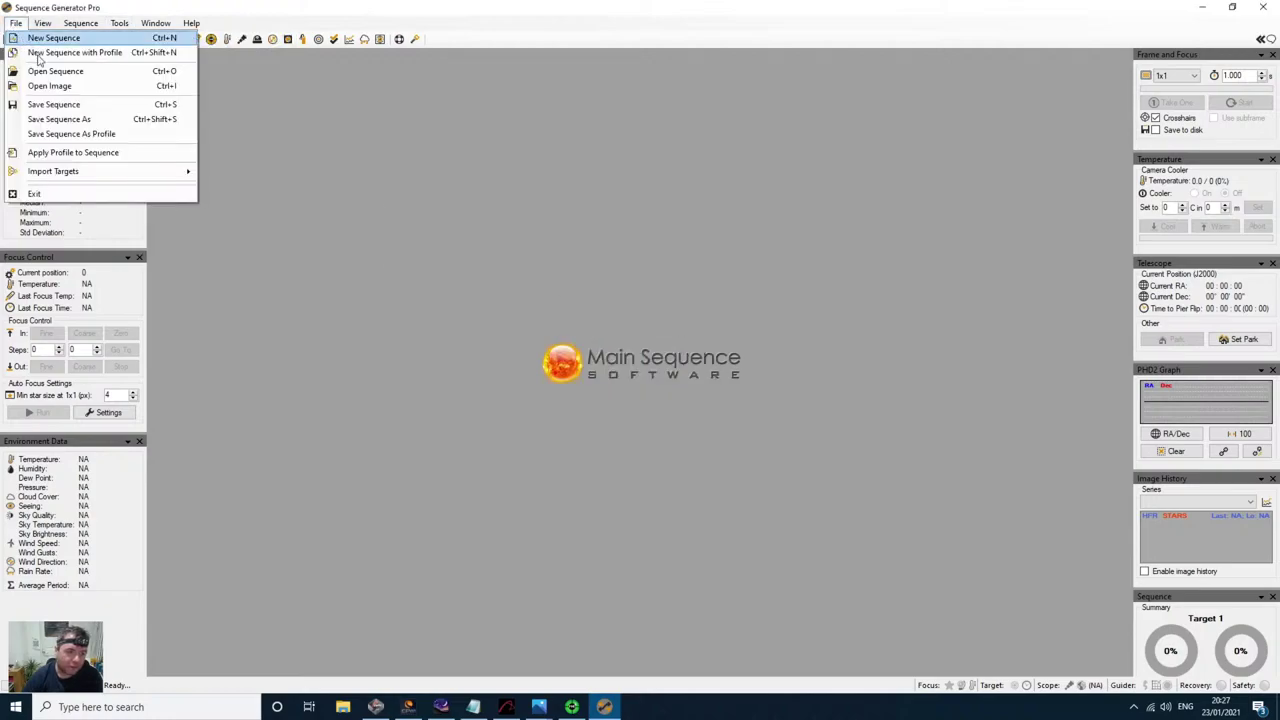
{"action": "left_click", "coordinate": [40, 52]}
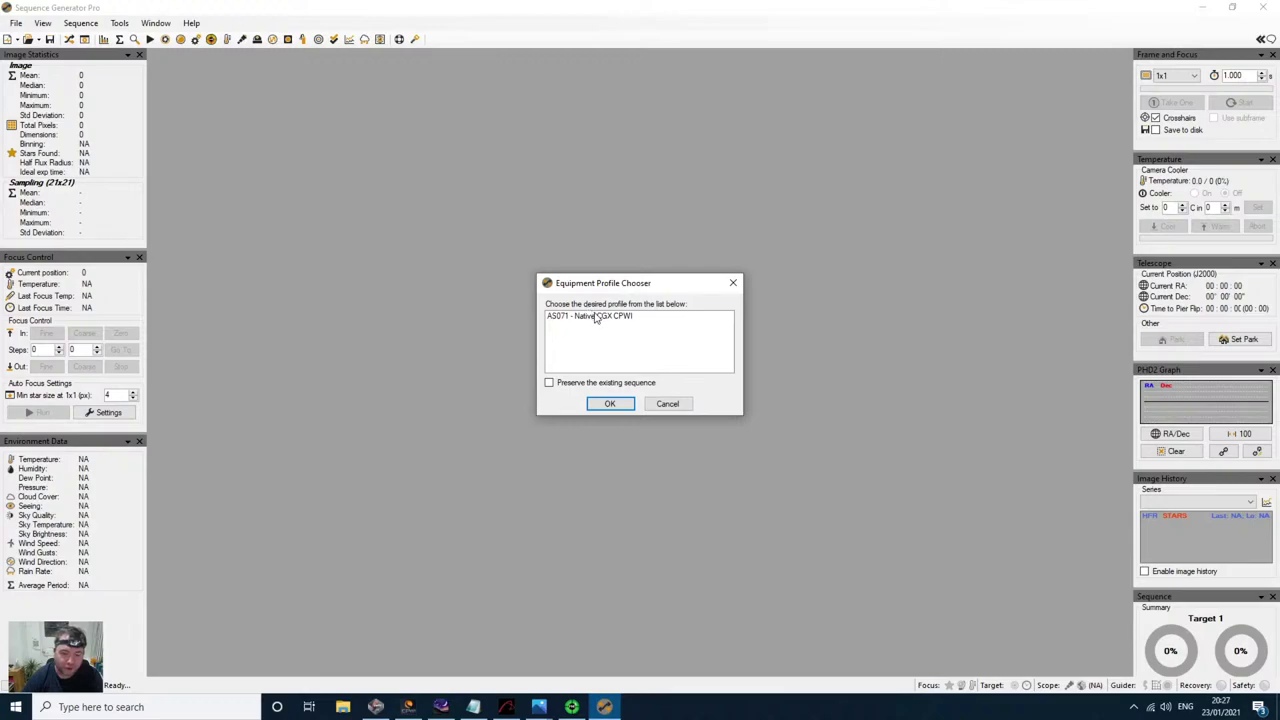
{"action": "left_click", "coordinate": [590, 315]}
{"action": "left_click", "coordinate": [608, 403]}
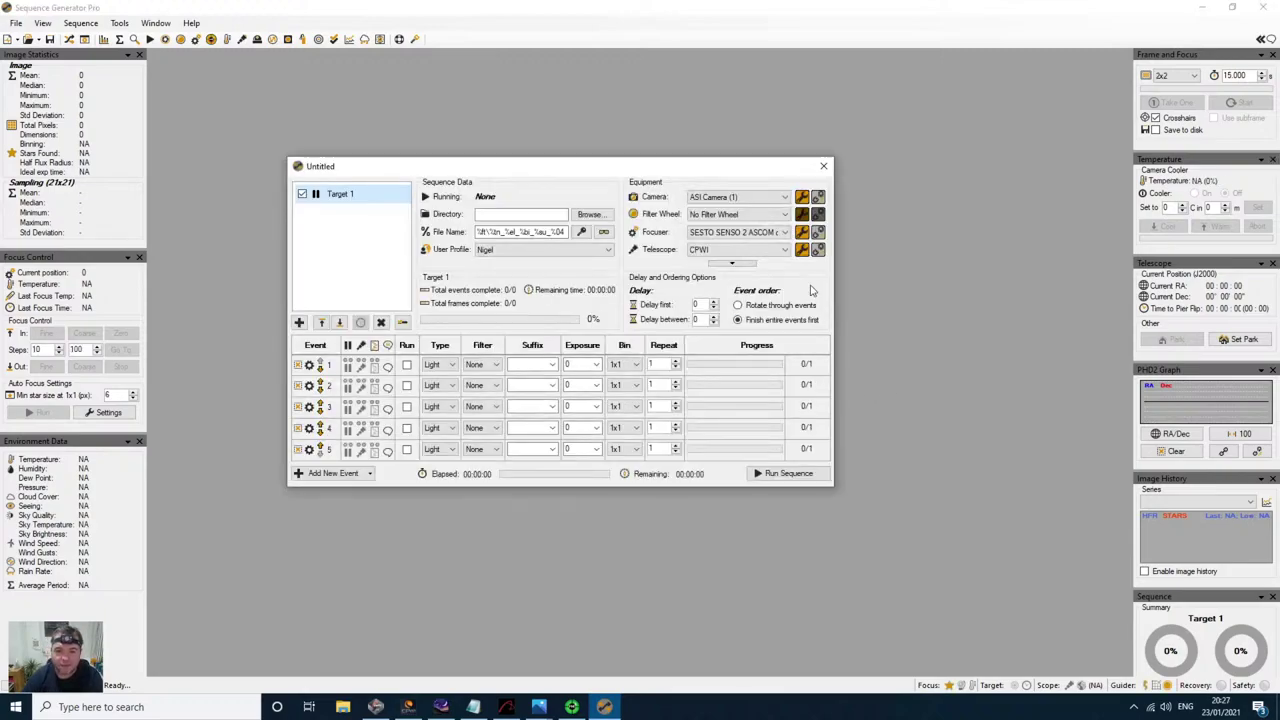
Step: Reposition the sequence window and connect the ASI Camera (1) and the SESTO SENSO 2 ASCOM focuser
{"action": "left_click_drag", "start_coordinate": [639, 170], "coordinate": [611, 200]}
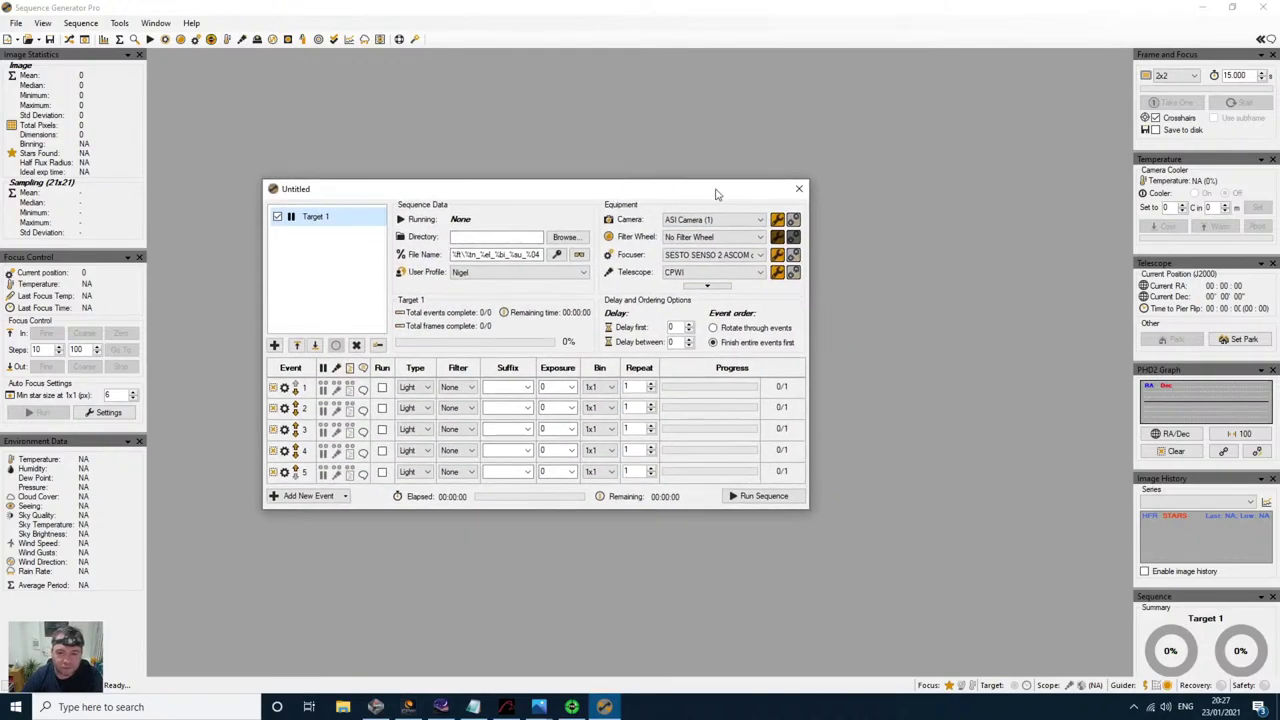
{"action": "left_click", "coordinate": [794, 223]}
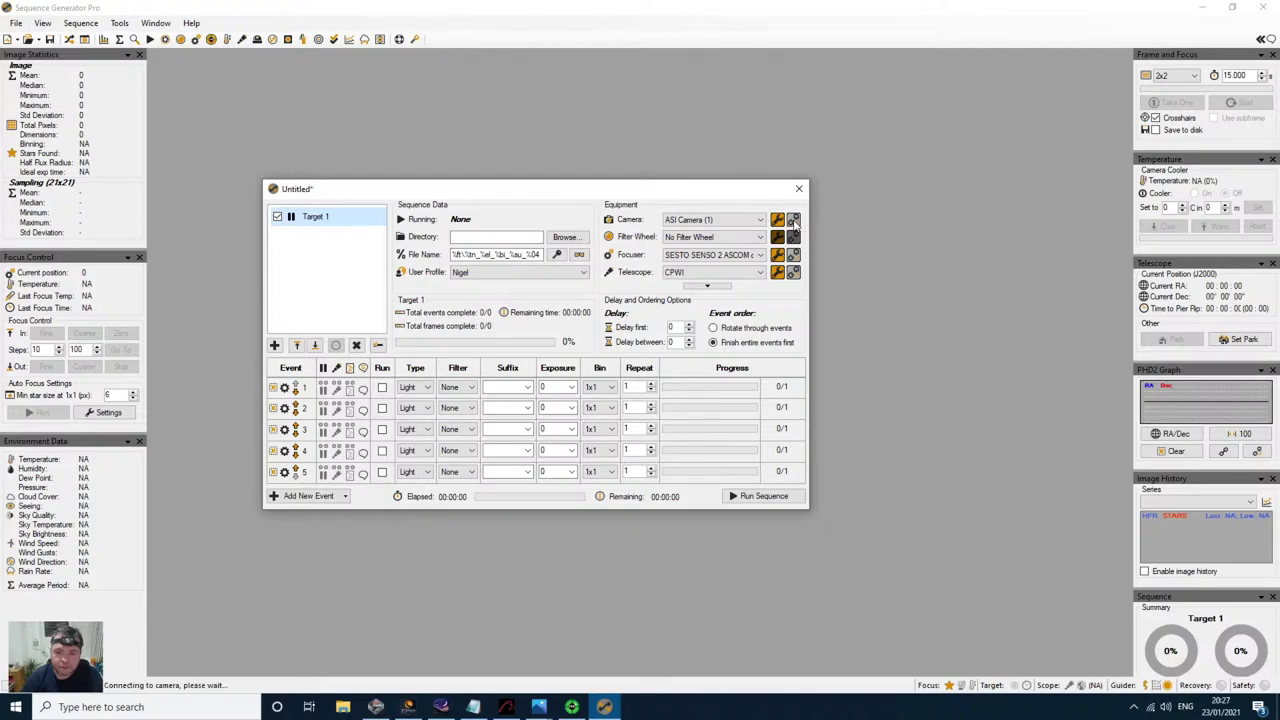
{"action": "left_click", "coordinate": [793, 256]}
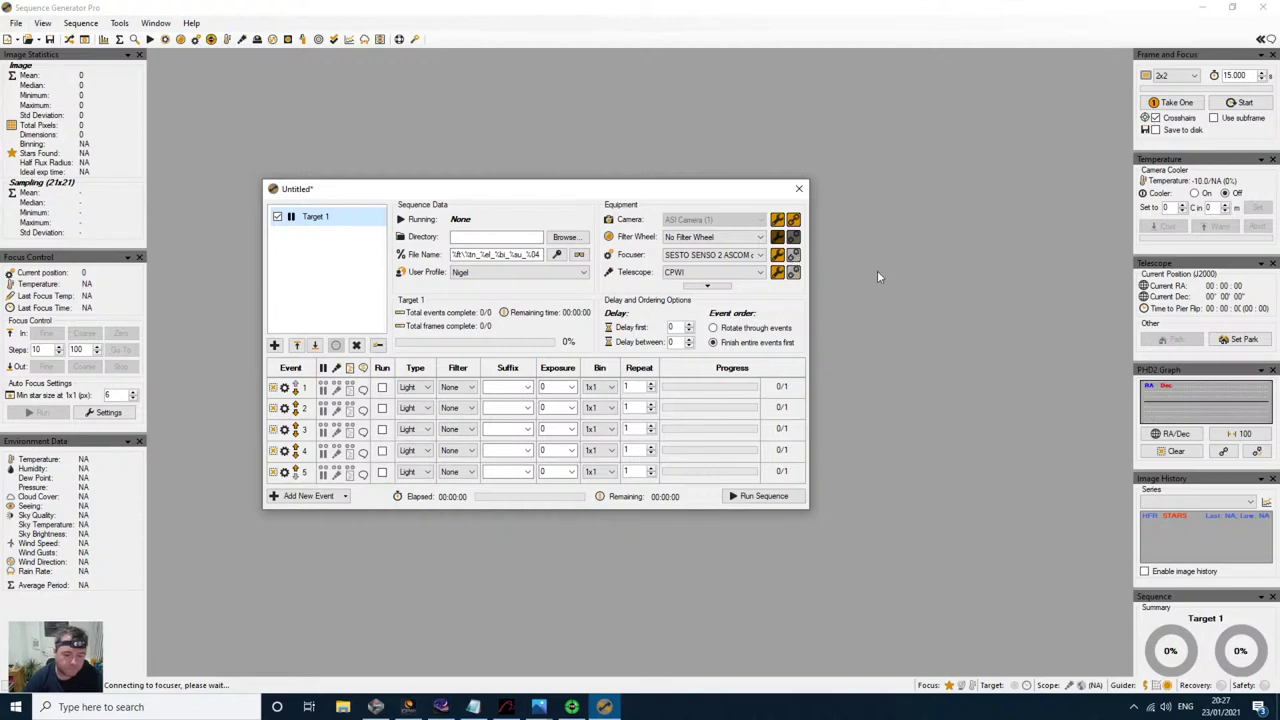
Step: Switch to Astro Photography Tool, disconnect its focuser in the gear controls and return to Sequence Generator Pro
{"action": "left_click", "coordinate": [505, 708]}
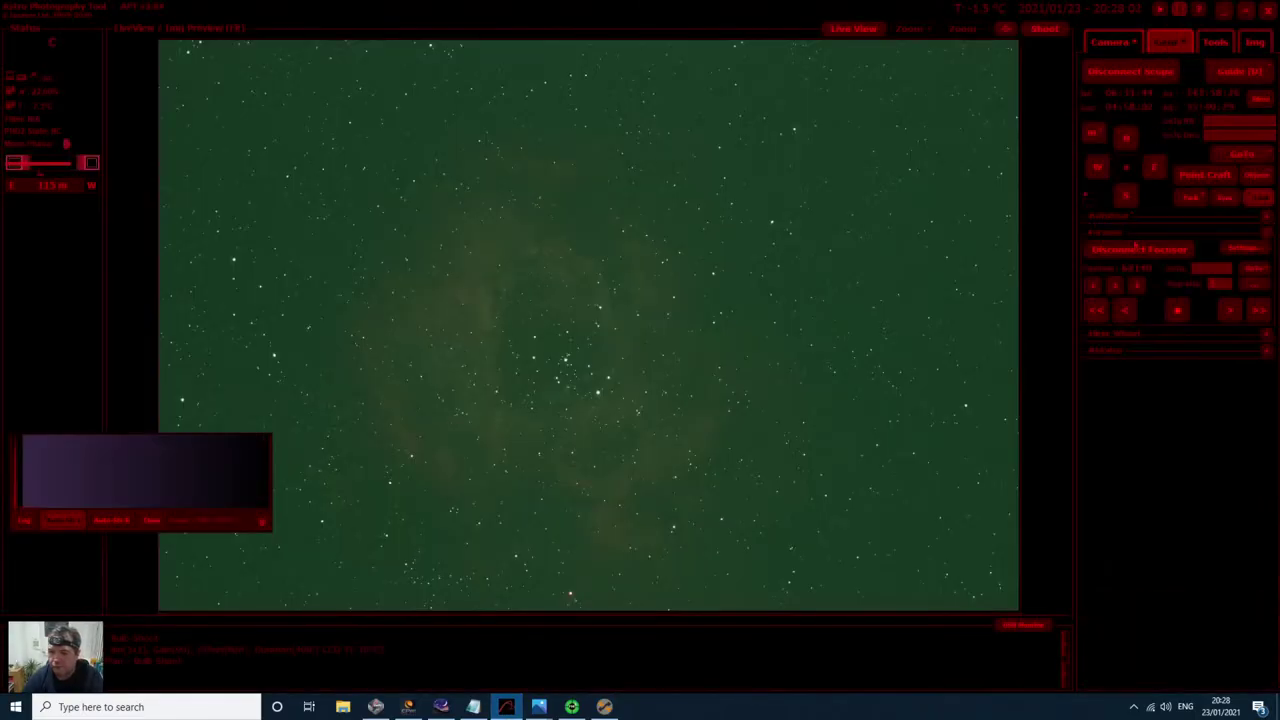
{"action": "left_click", "coordinate": [603, 708]}
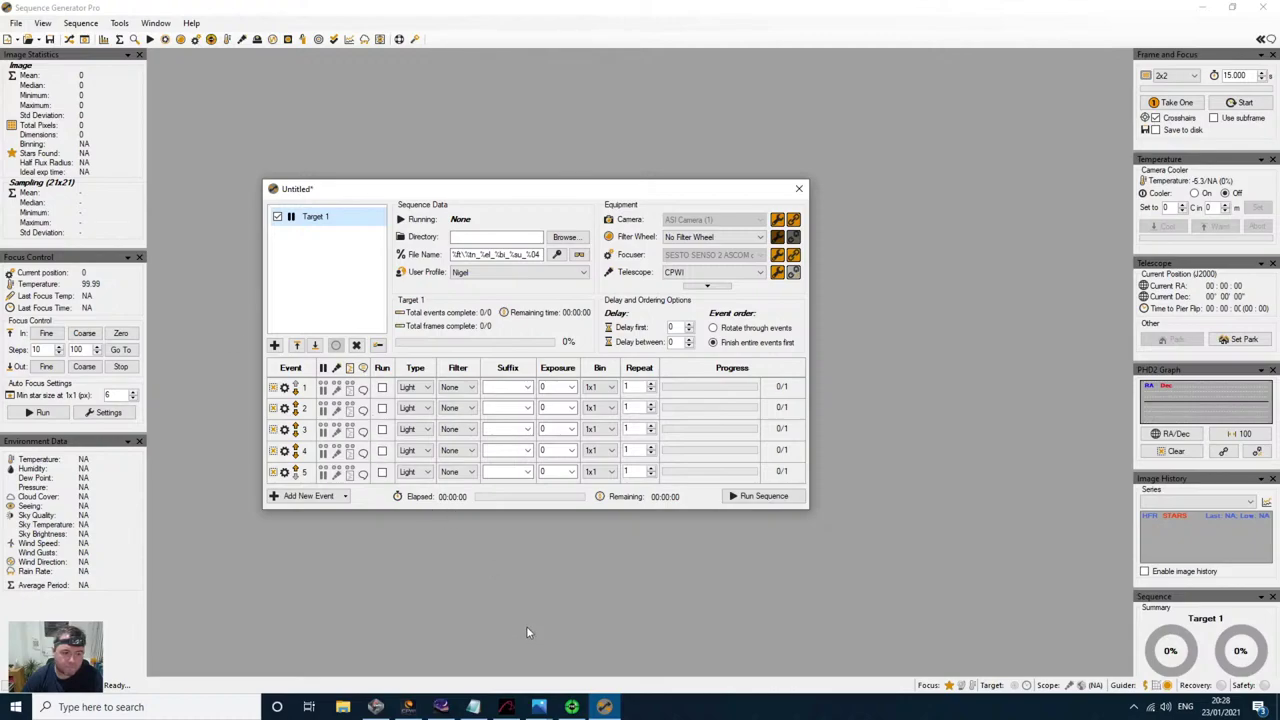
{"action": "left_click", "coordinate": [507, 707]}
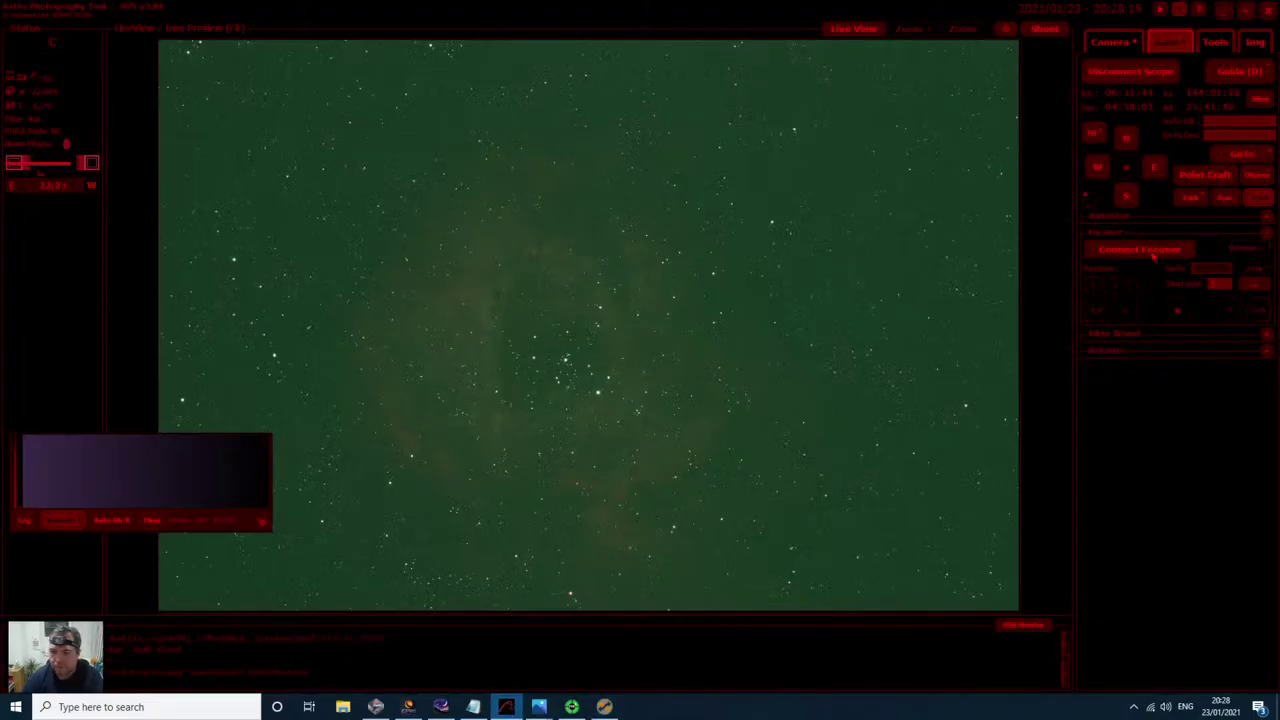
{"action": "left_click", "coordinate": [605, 707]}
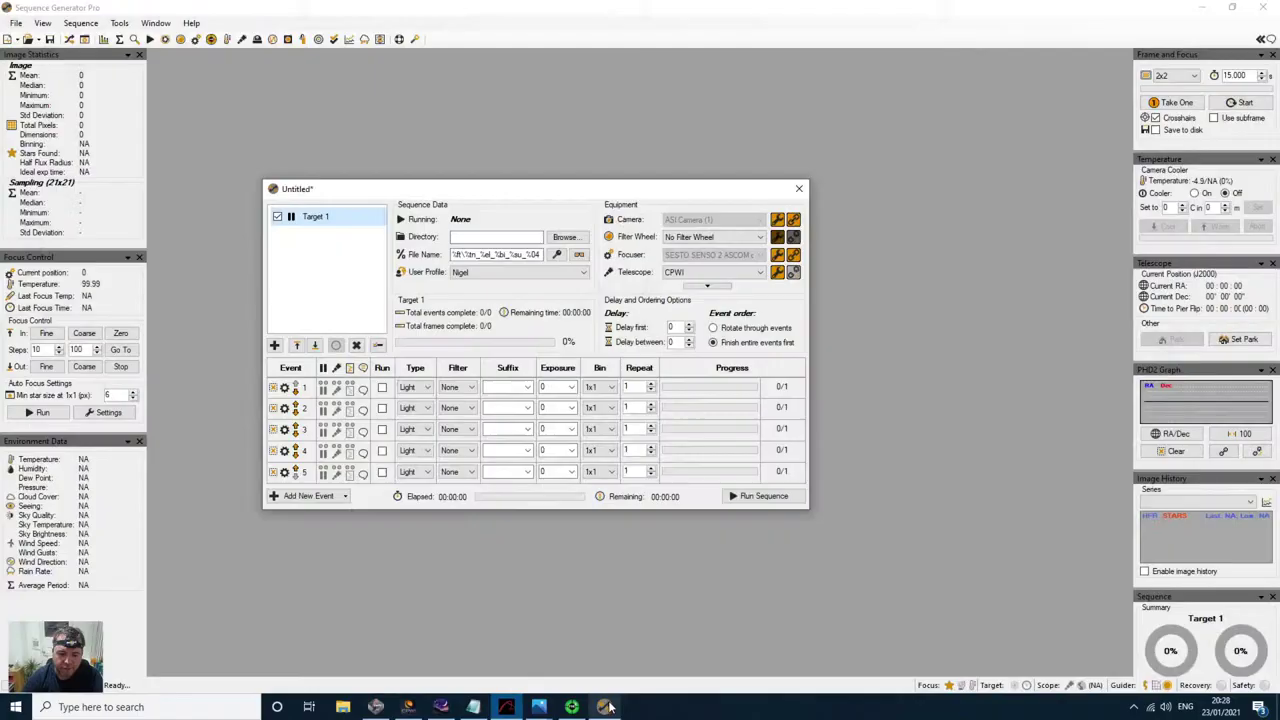
Step: Connect the SESTO SENSO 2 ASCOM focuser and close the sequence window
{"action": "left_click", "coordinate": [794, 256]}
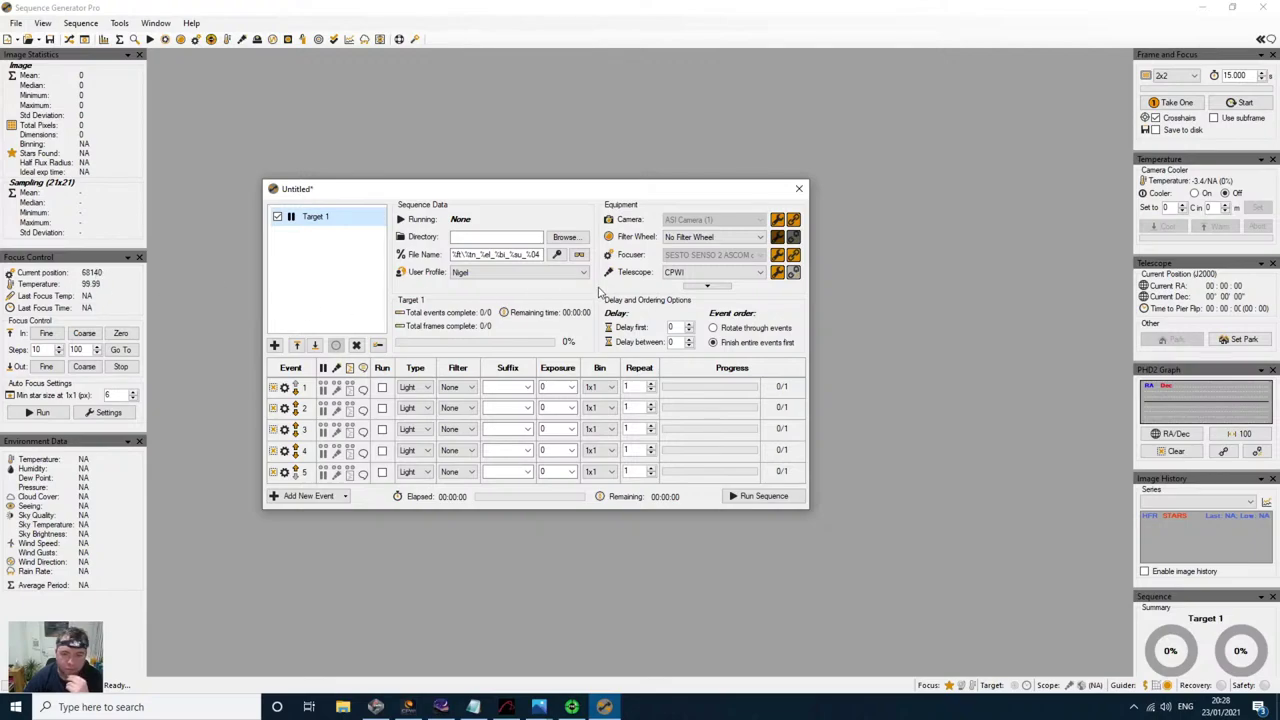
{"action": "left_click", "coordinate": [798, 191]}
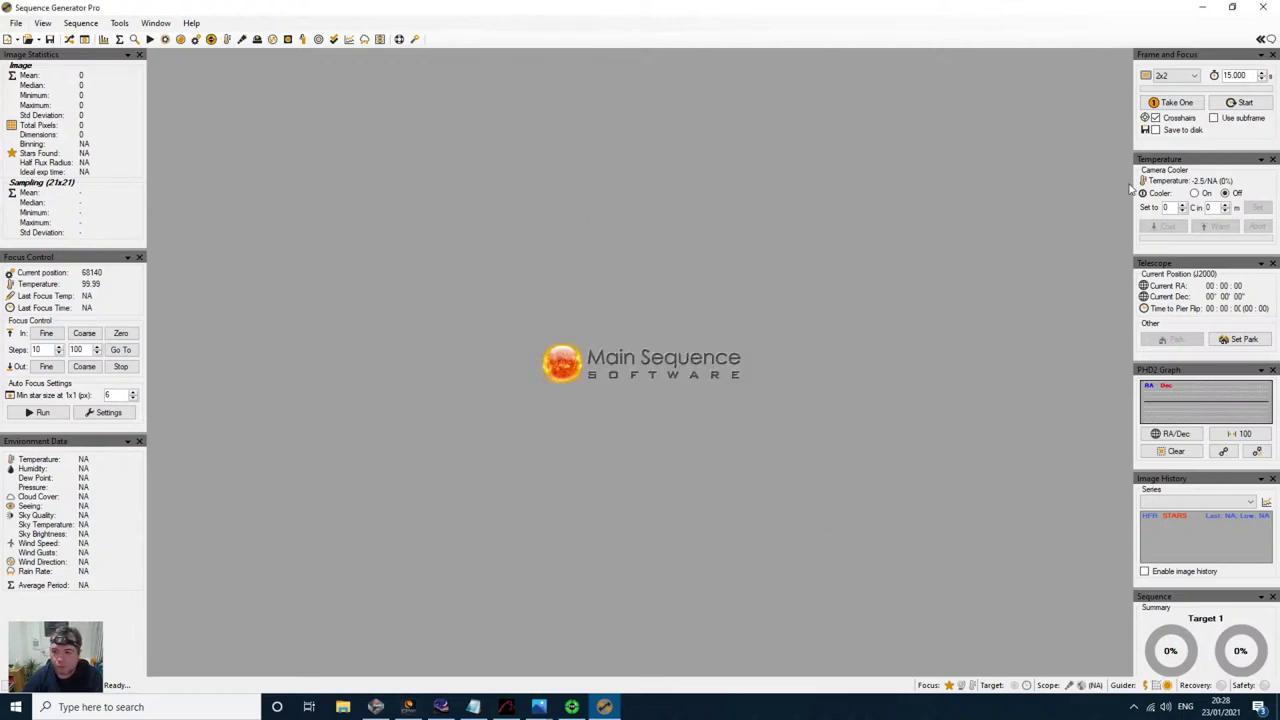
Step: Take a single 15-second frame-and-focus exposure at 2x2 binning and stretch the resulting image
{"action": "left_click", "coordinate": [1176, 103]}
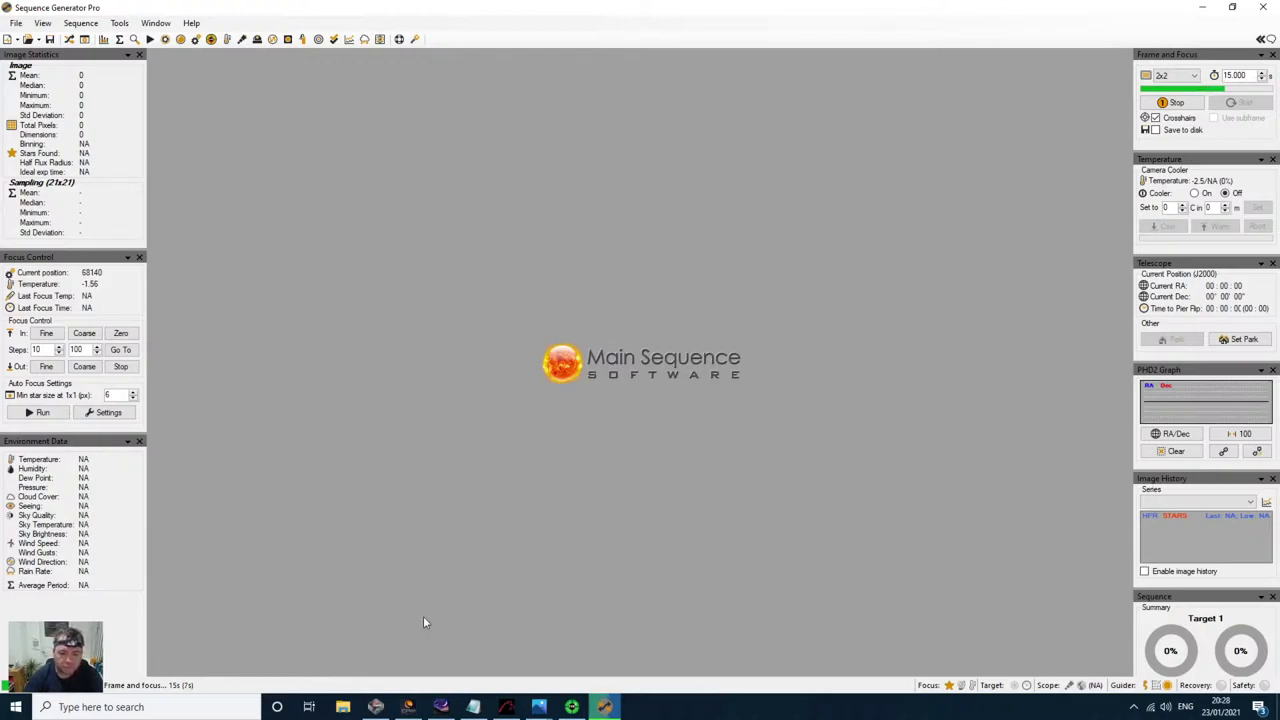
{"action": "left_click", "coordinate": [506, 707]}
{"action": "left_click", "coordinate": [1125, 44]}
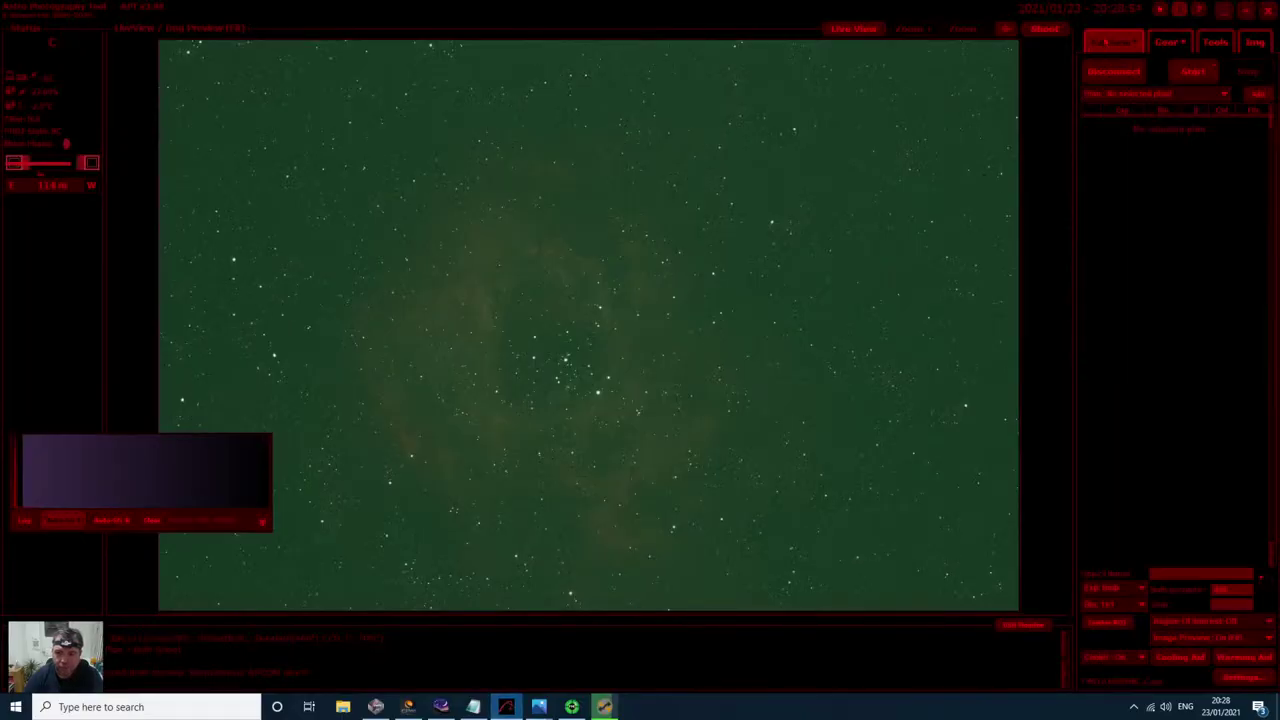
{"action": "left_click", "coordinate": [1226, 15]}
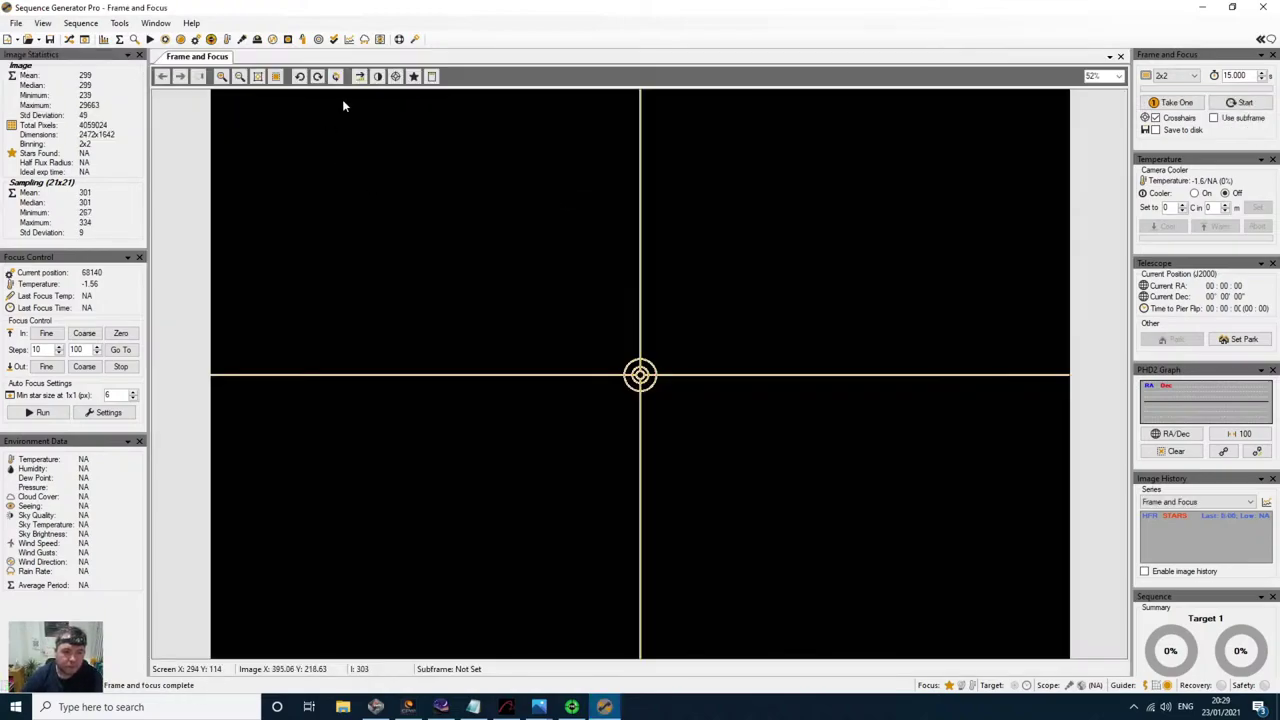
{"action": "left_click", "coordinate": [360, 78]}
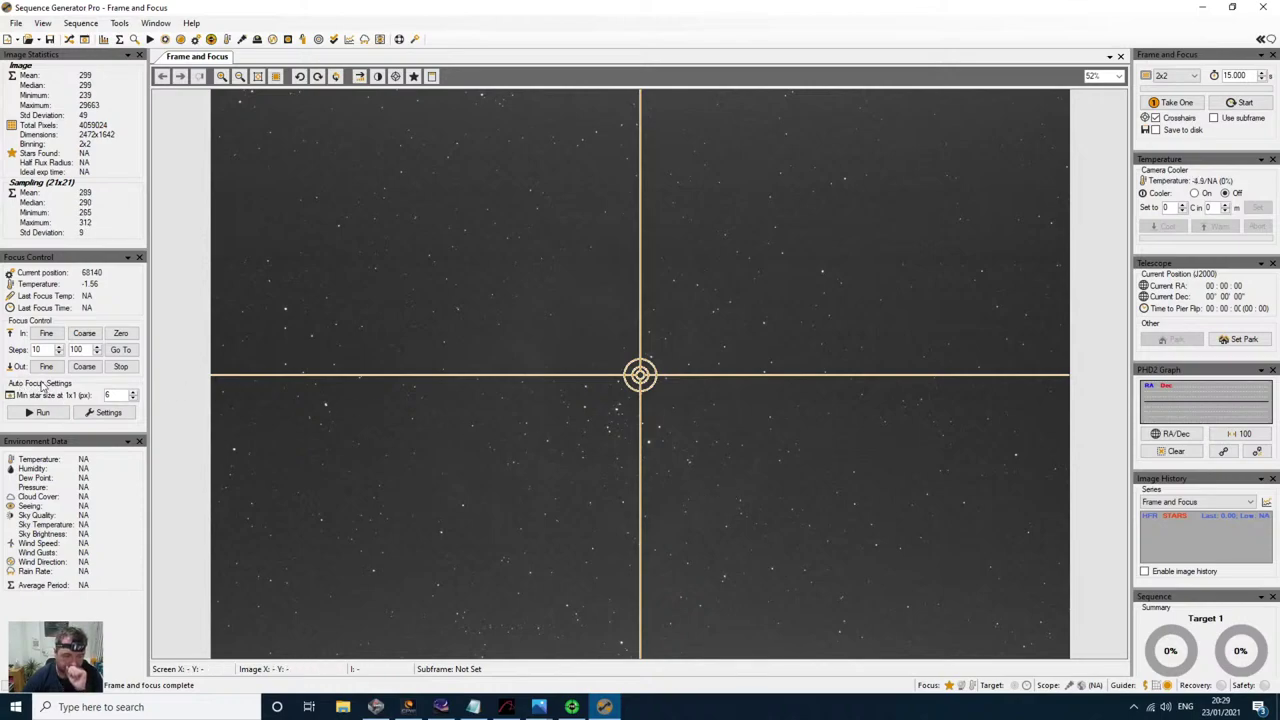
Step: Set the auto focus step size to 250
{"action": "left_click", "coordinate": [104, 412]}
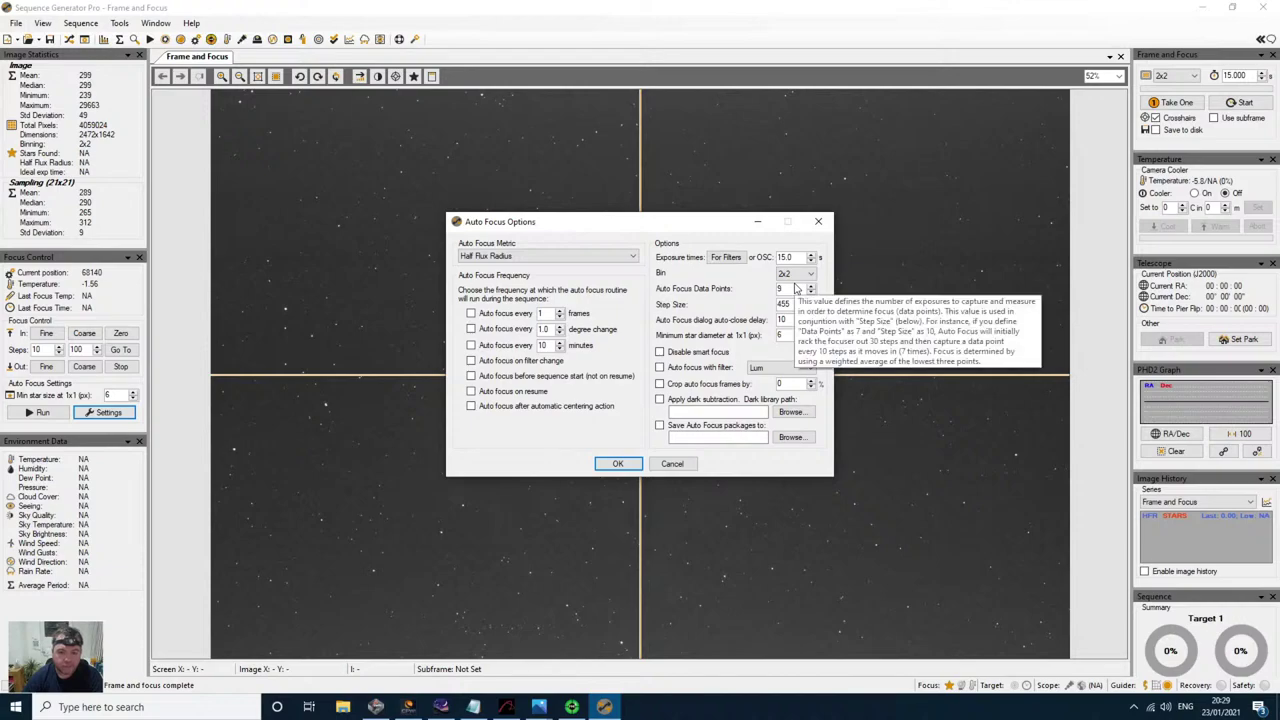
{"action": "mouse_move", "coordinate": [797, 283]}
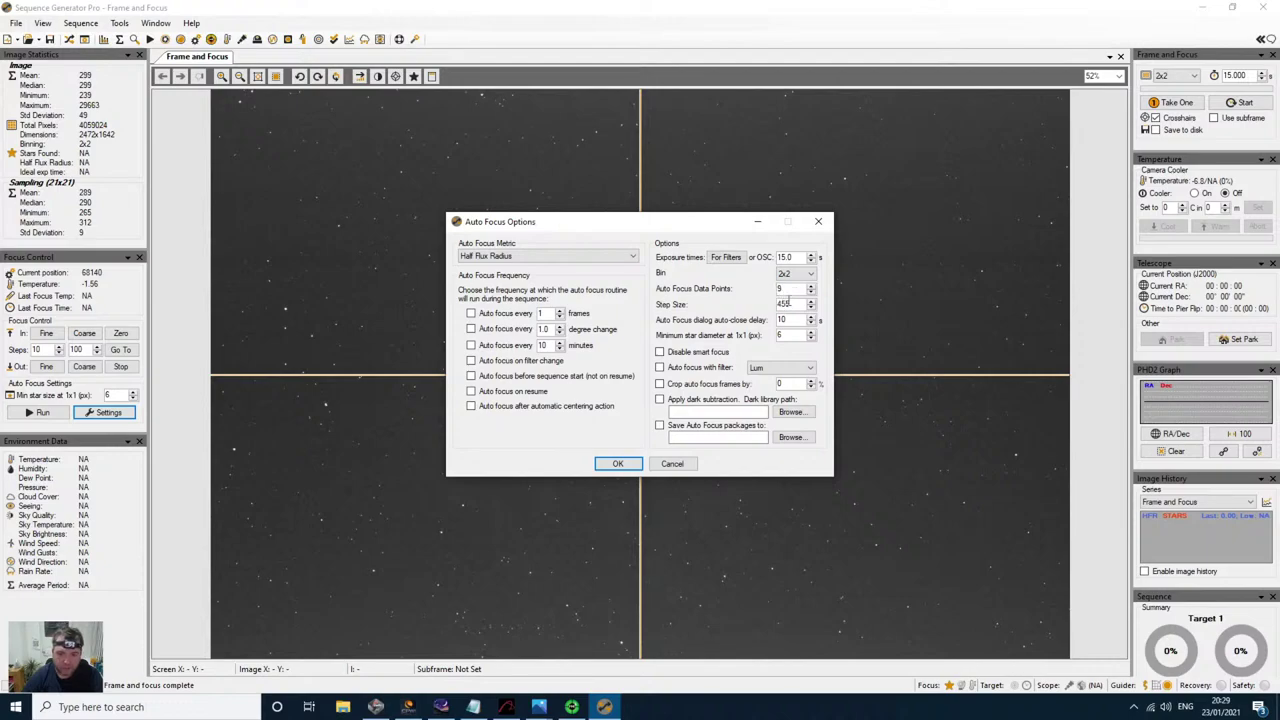
{"action": "double_click", "coordinate": [789, 302]}
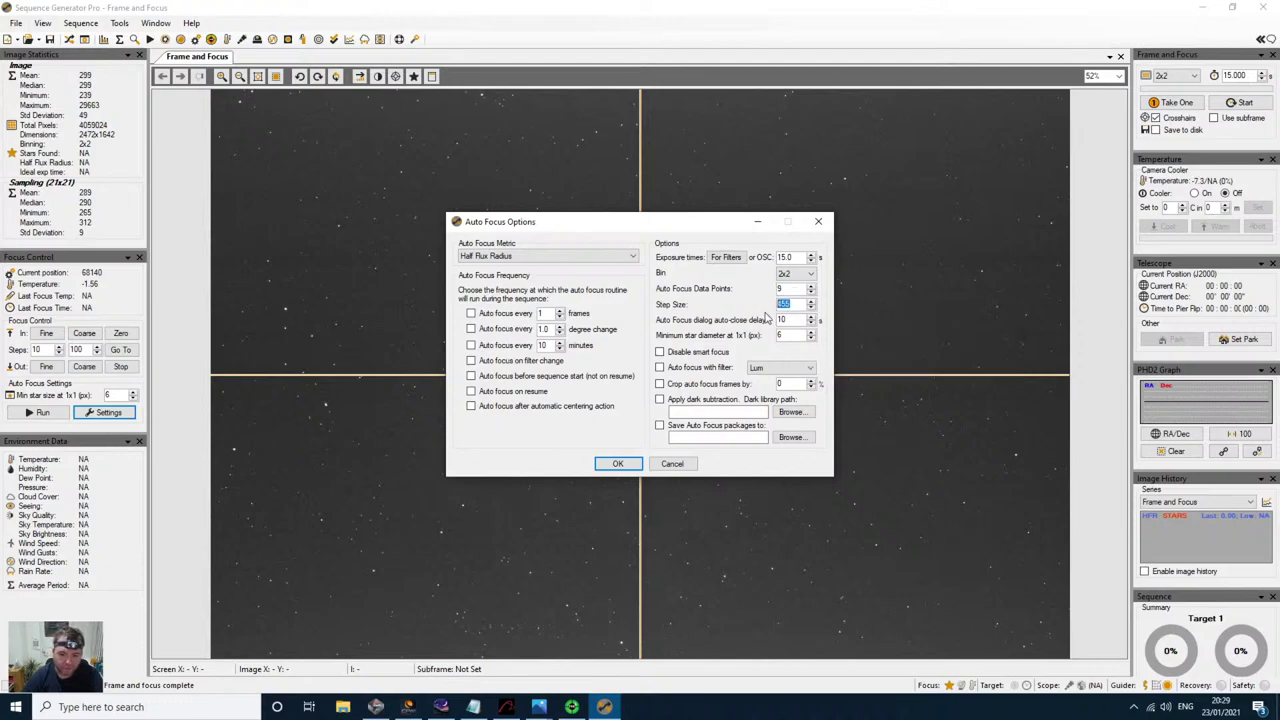
{"action": "type", "text": "250"}
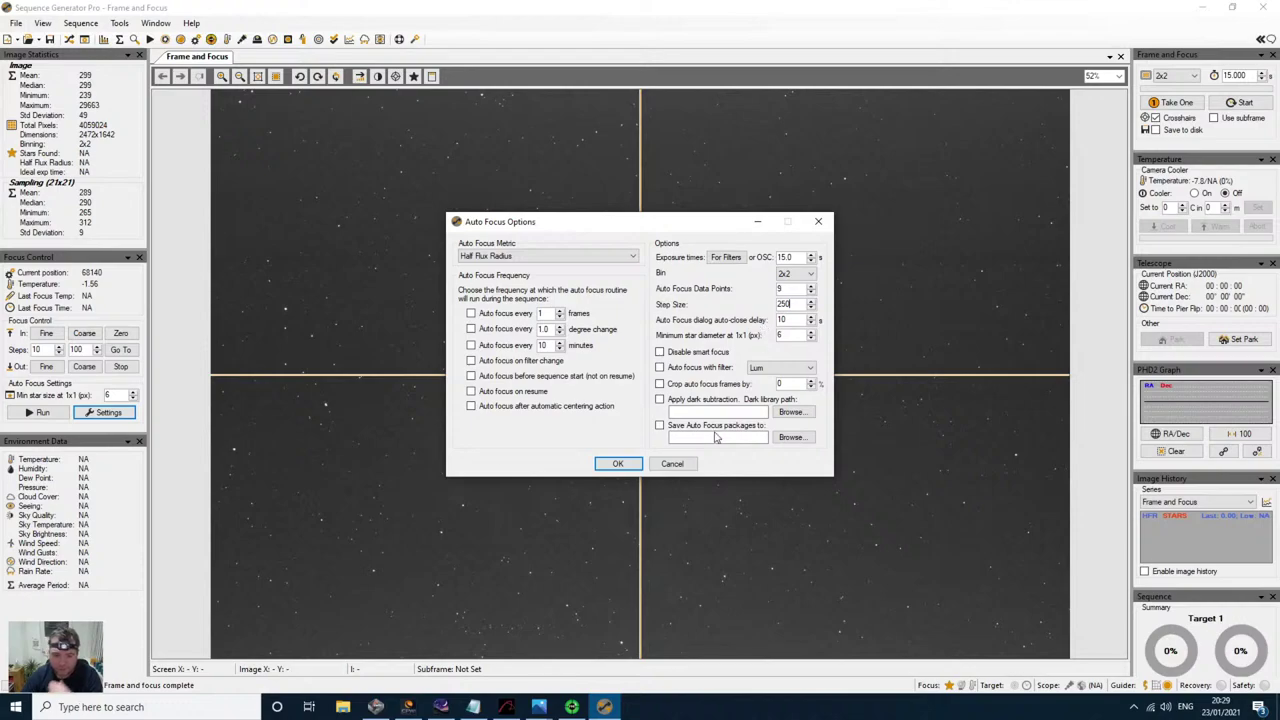
{"action": "left_click", "coordinate": [620, 463]}
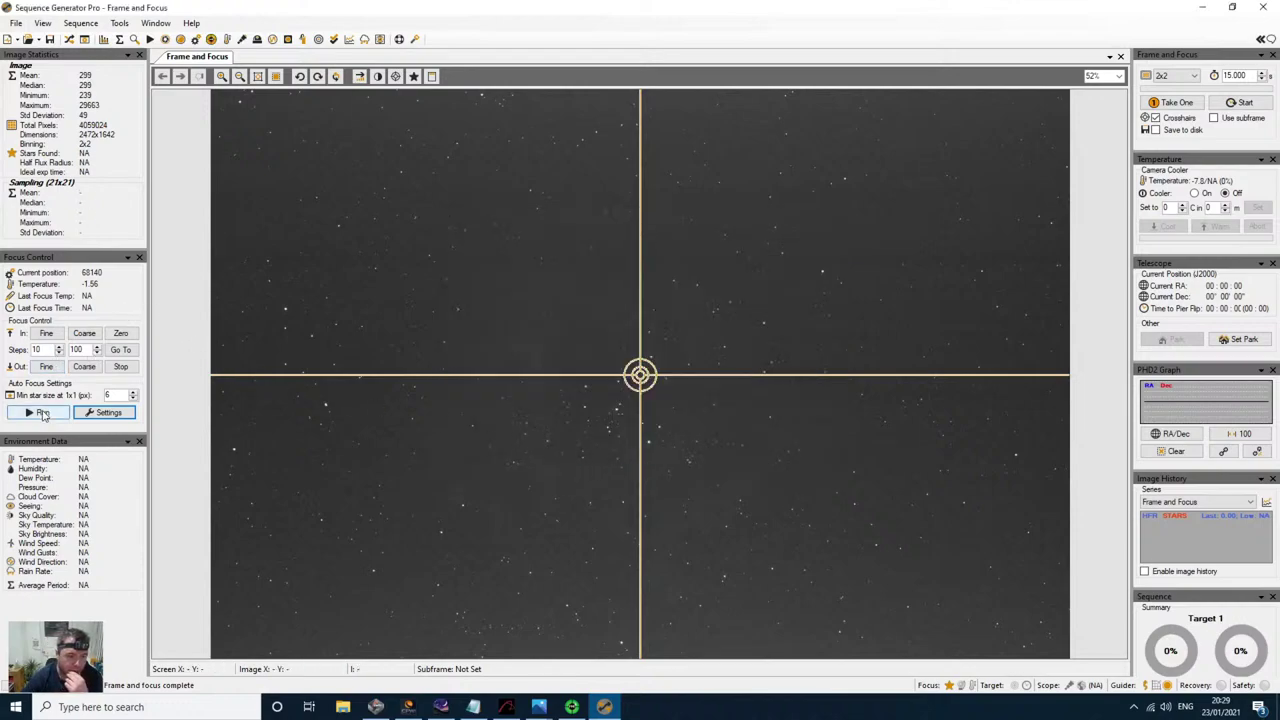
Step: Switch to Notepad, record the focuser position 68140 below the earlier notes and return to Sequence Generator Pro
{"action": "left_click", "coordinate": [474, 706]}
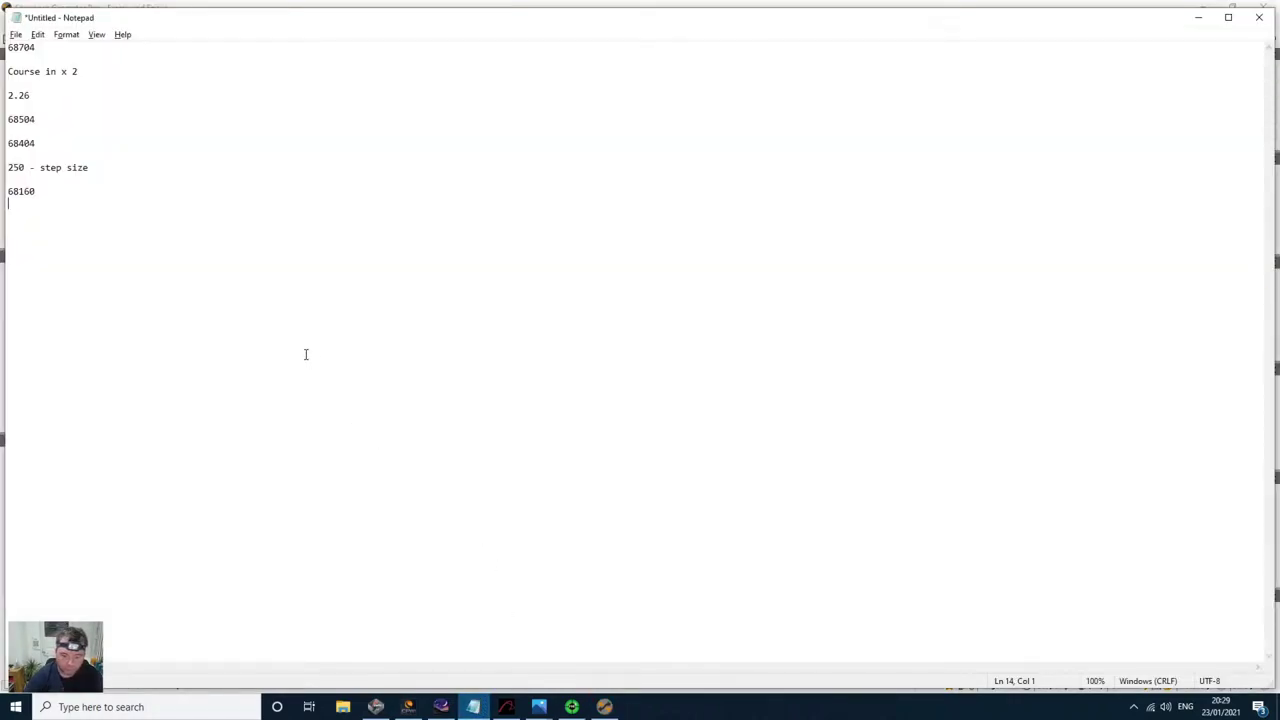
{"action": "type", "text": "68140"}
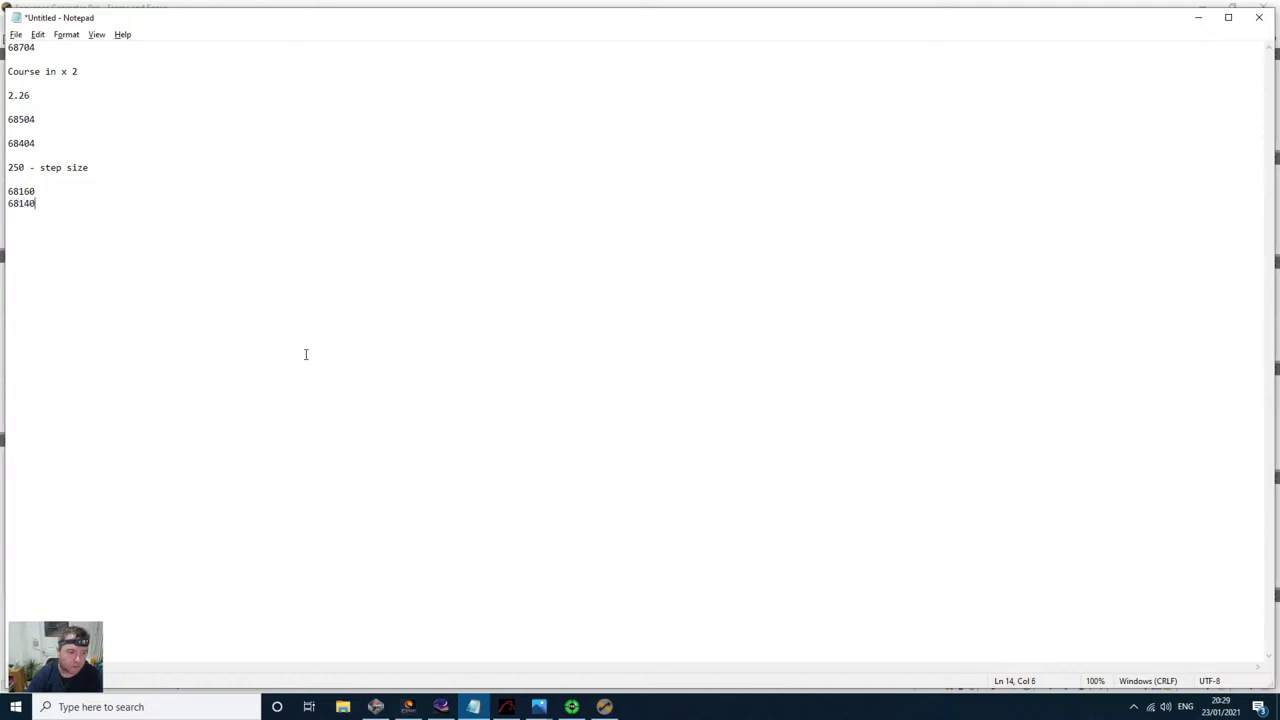
{"action": "left_click", "coordinate": [1198, 17]}
Step: Run the auto focus routine and close its graph once it has finished
{"action": "left_click", "coordinate": [38, 412]}
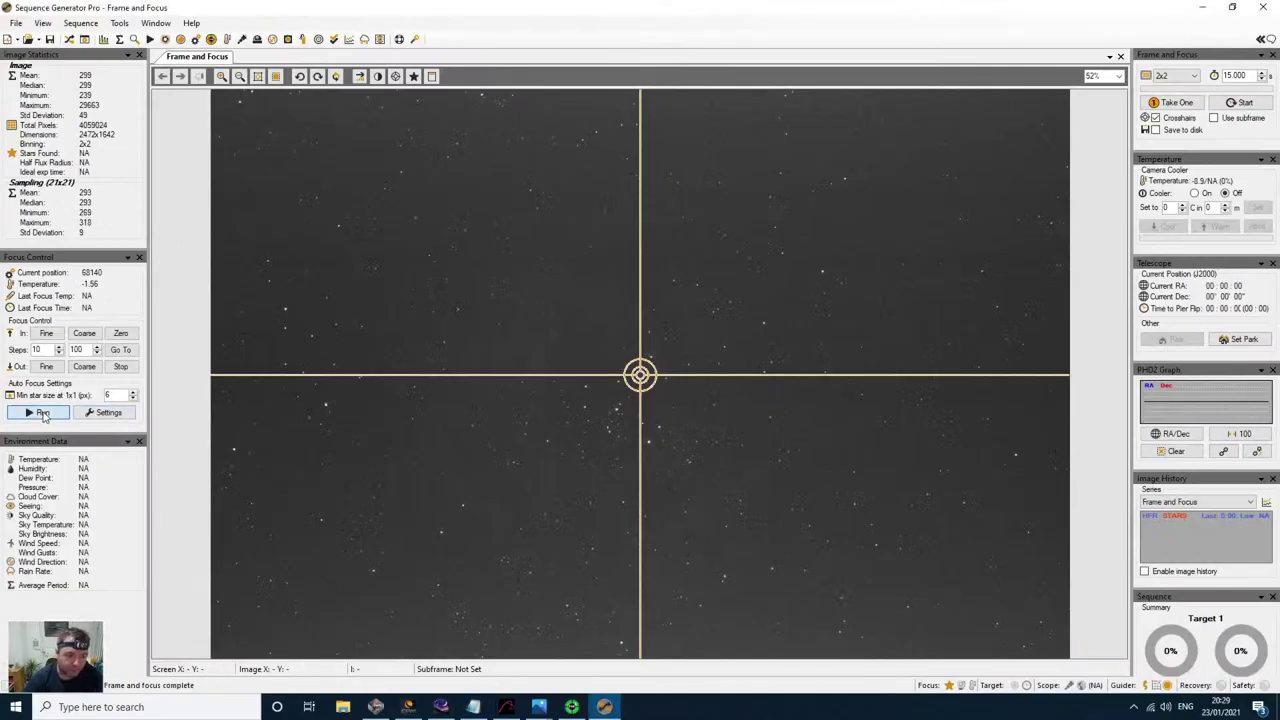
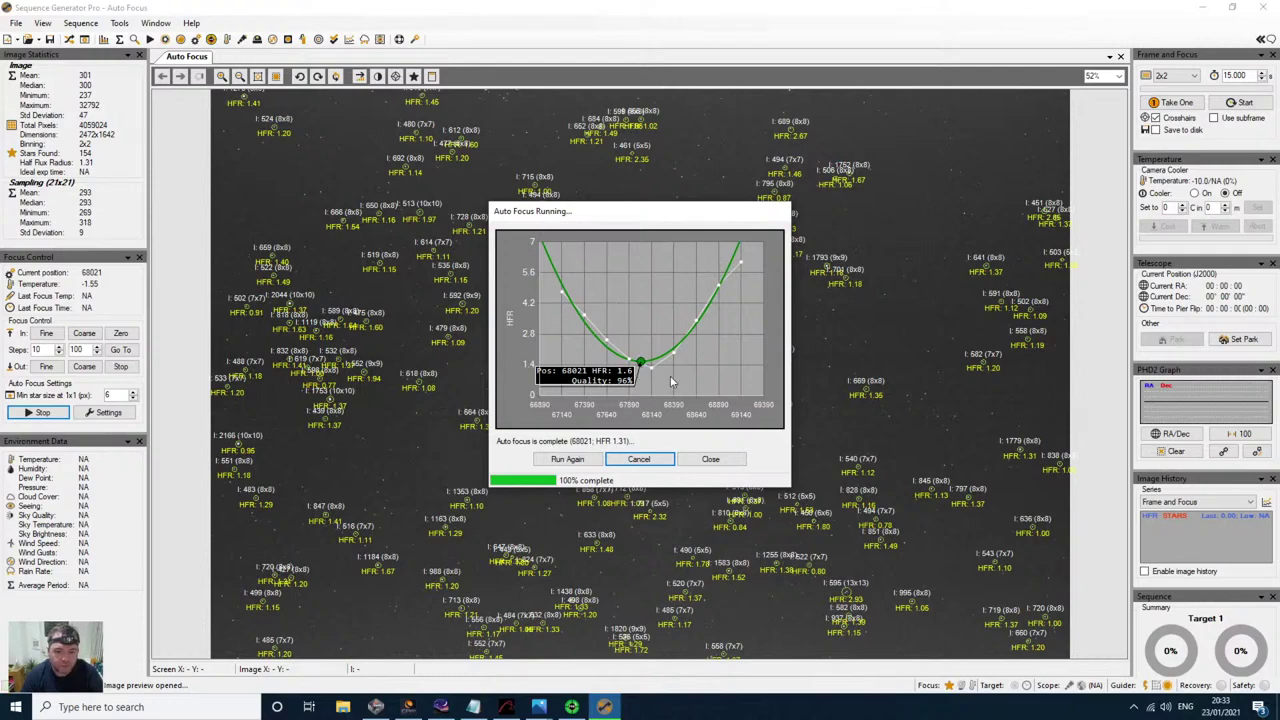
{"action": "left_click", "coordinate": [712, 460]}
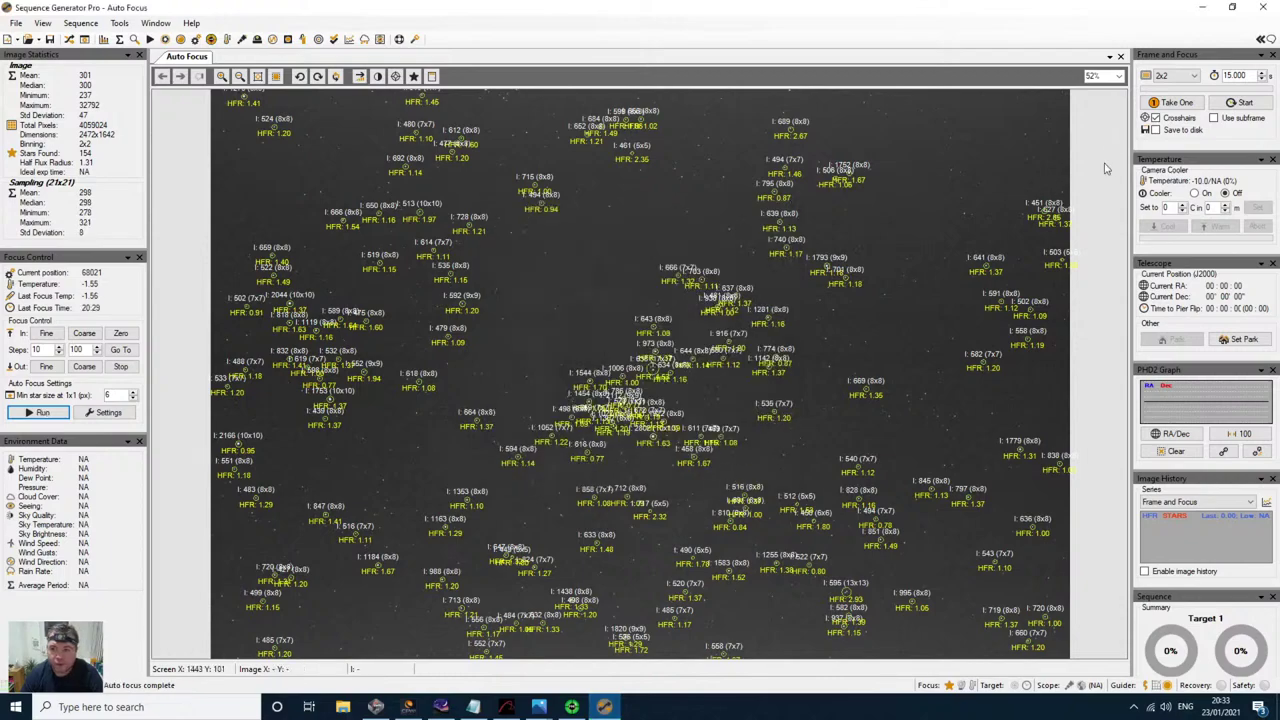
Step: Disconnect all equipment and exit Sequence Generator Pro without saving the sequence
{"action": "left_click", "coordinate": [16, 24]}
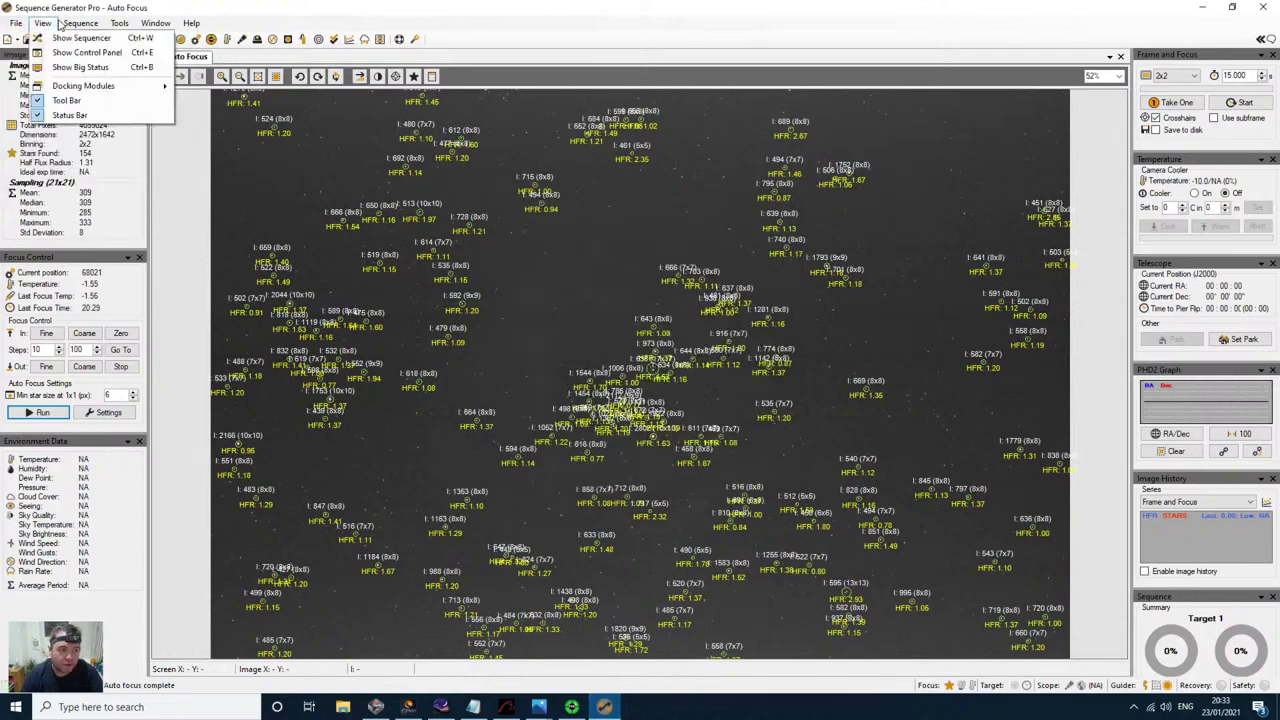
{"action": "left_click", "coordinate": [43, 23]}
{"action": "left_click", "coordinate": [119, 28]}
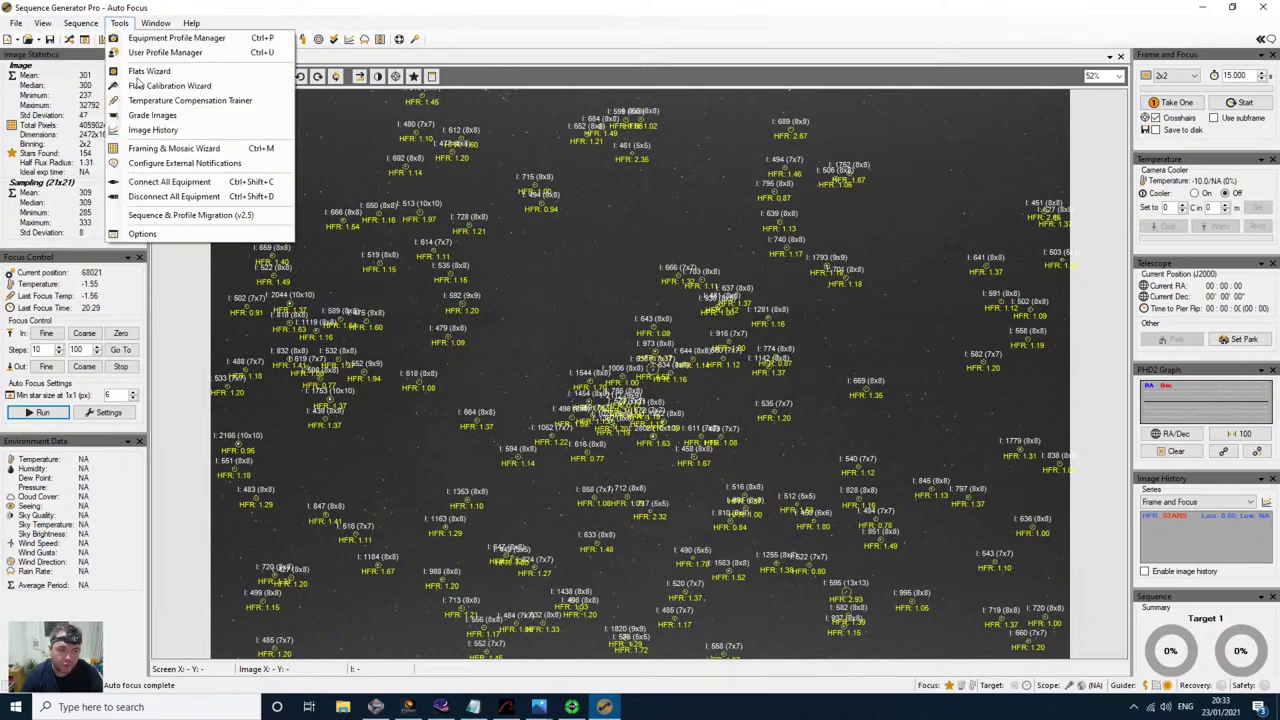
{"action": "left_click", "coordinate": [168, 202]}
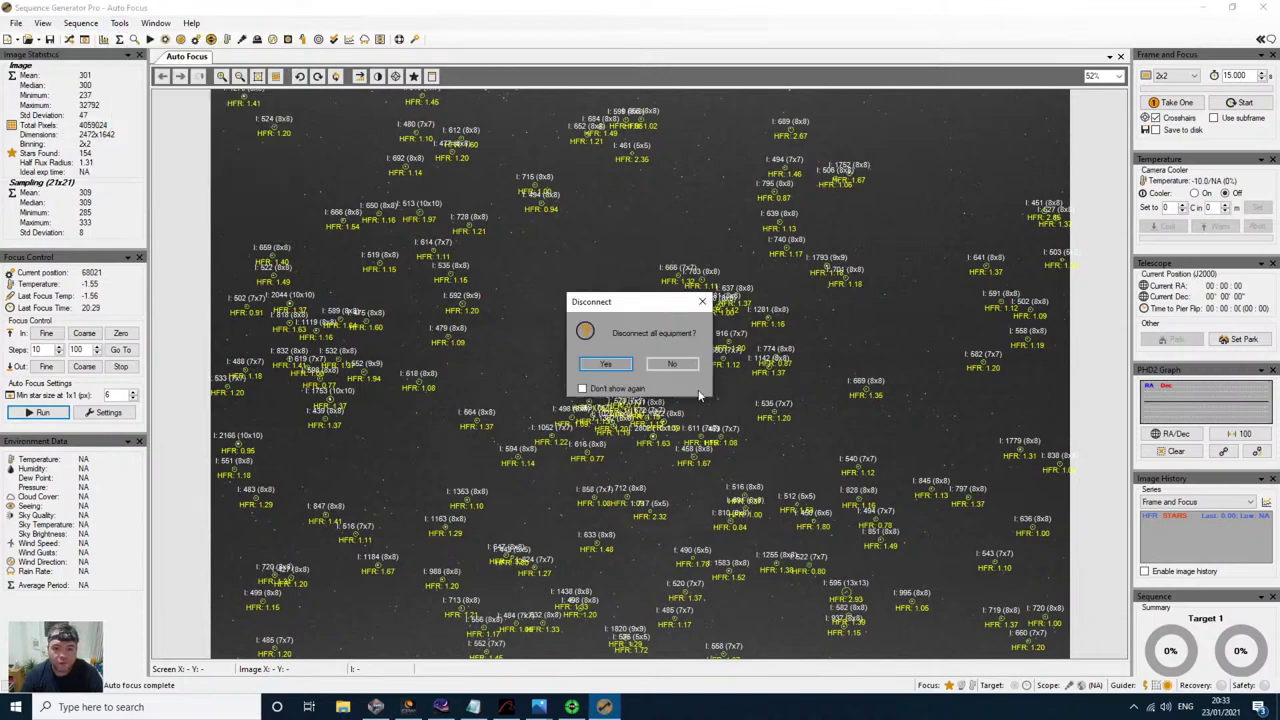
{"action": "left_click", "coordinate": [610, 365]}
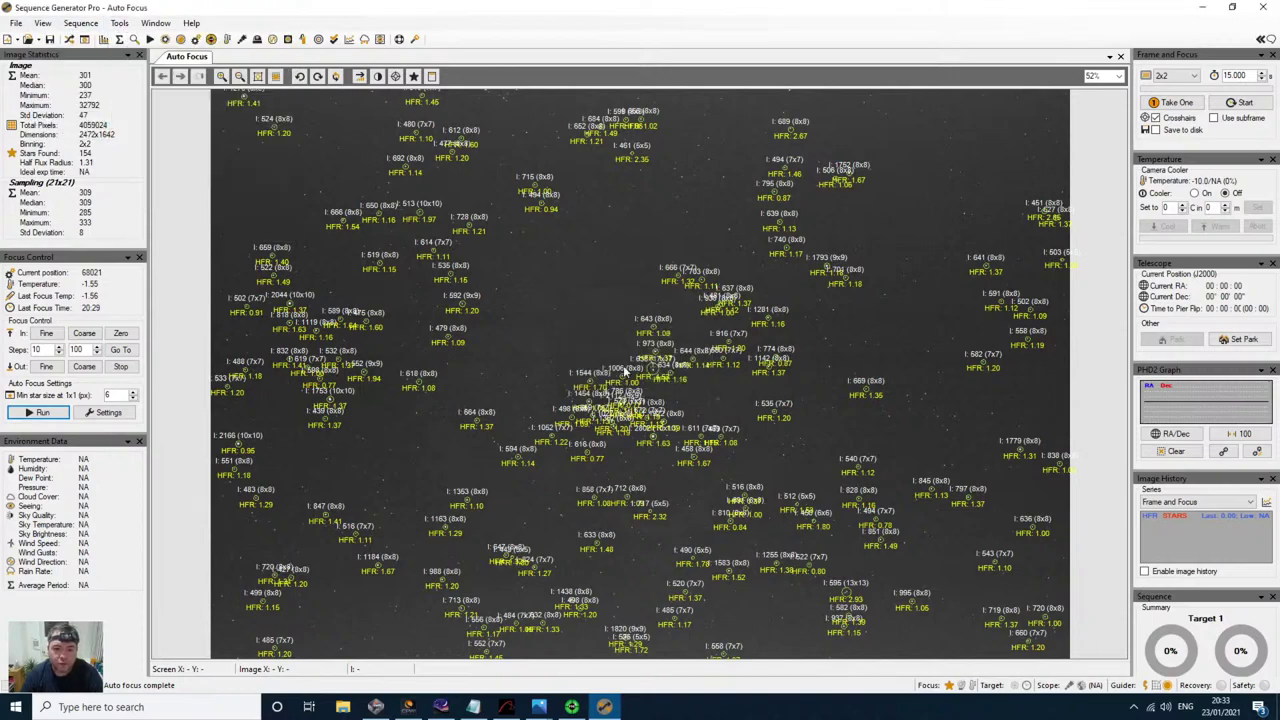
{"action": "left_click", "coordinate": [1263, 8]}
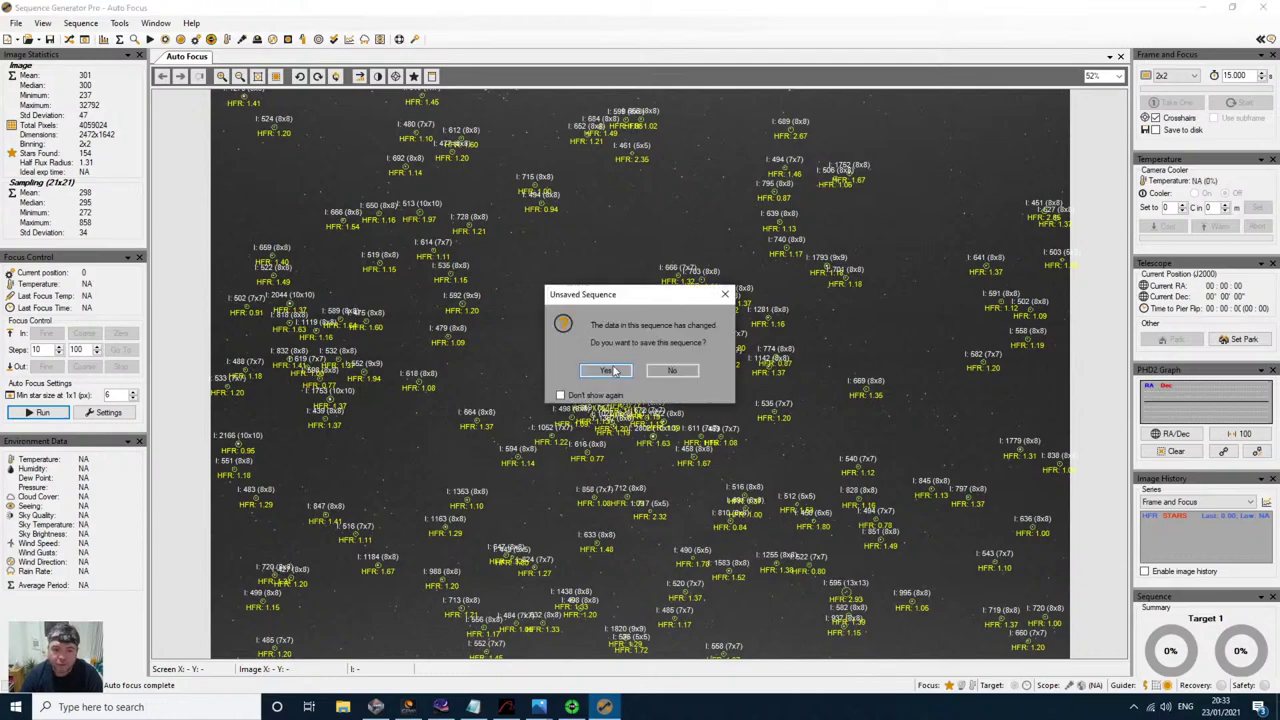
{"action": "left_click", "coordinate": [676, 372]}
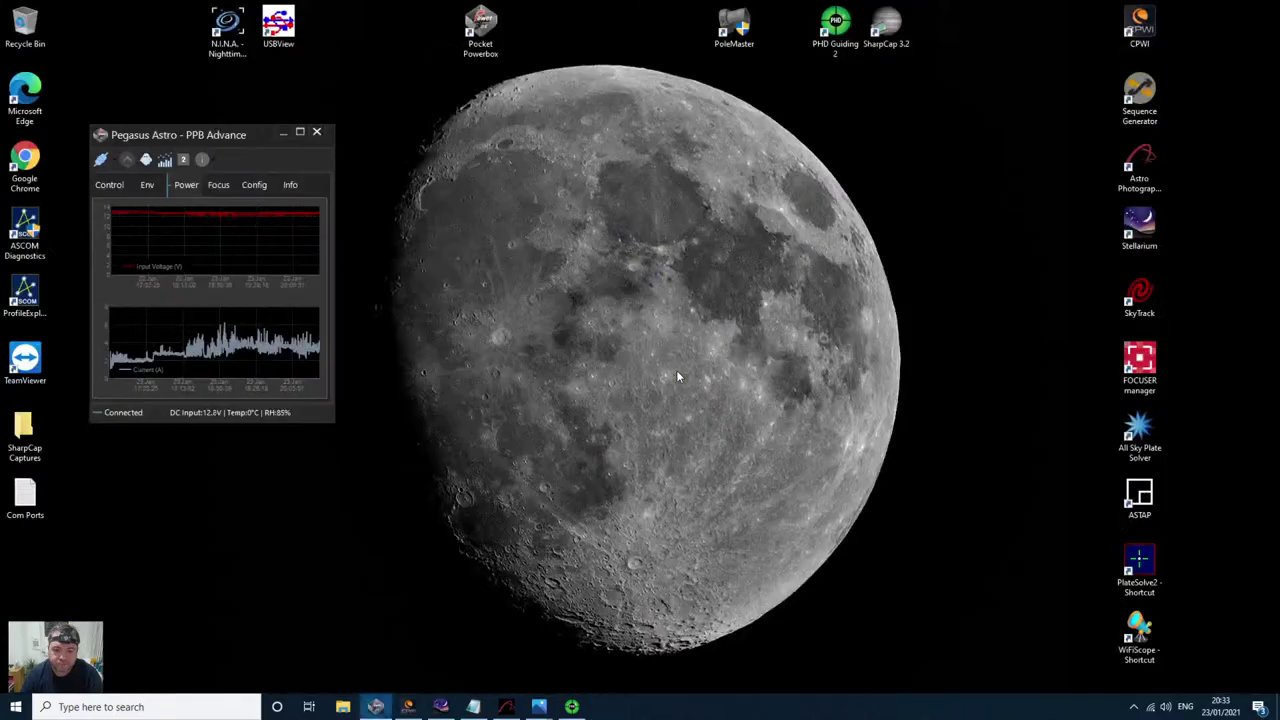
Step: Switch to Astro Photography Tool and select the Test light plan
{"action": "left_click", "coordinate": [502, 707]}
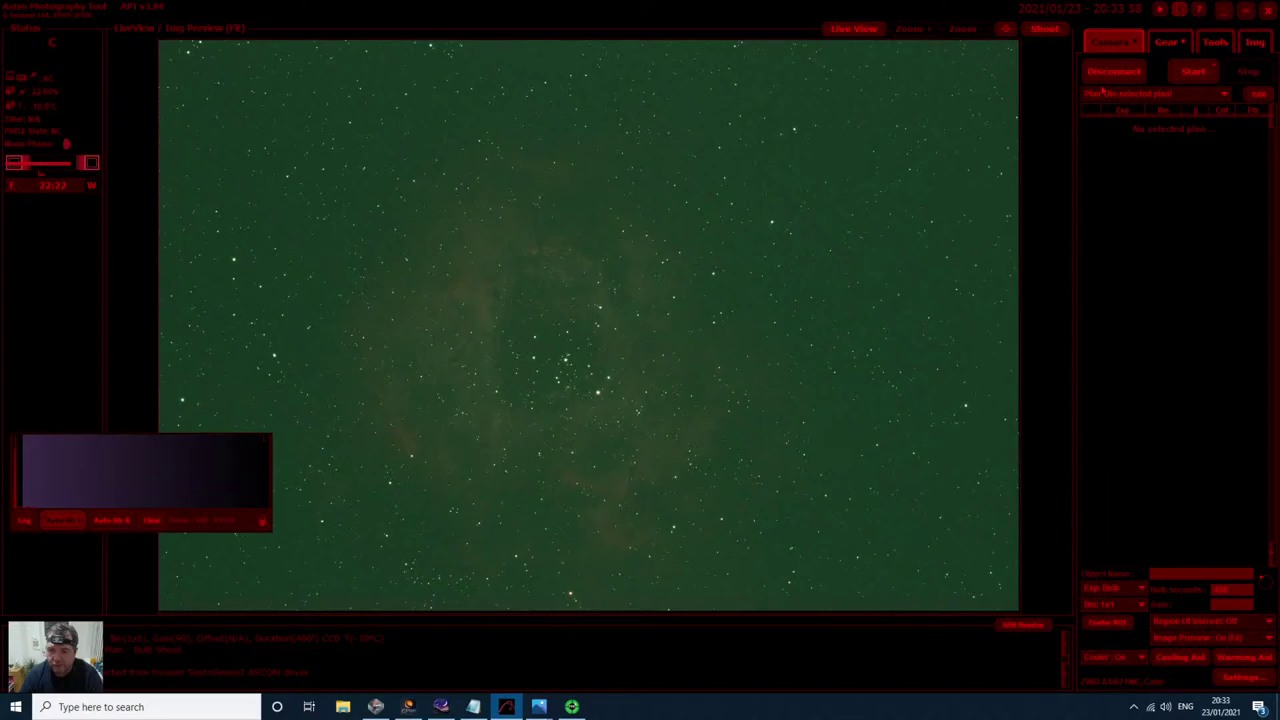
{"action": "left_click", "coordinate": [1132, 95]}
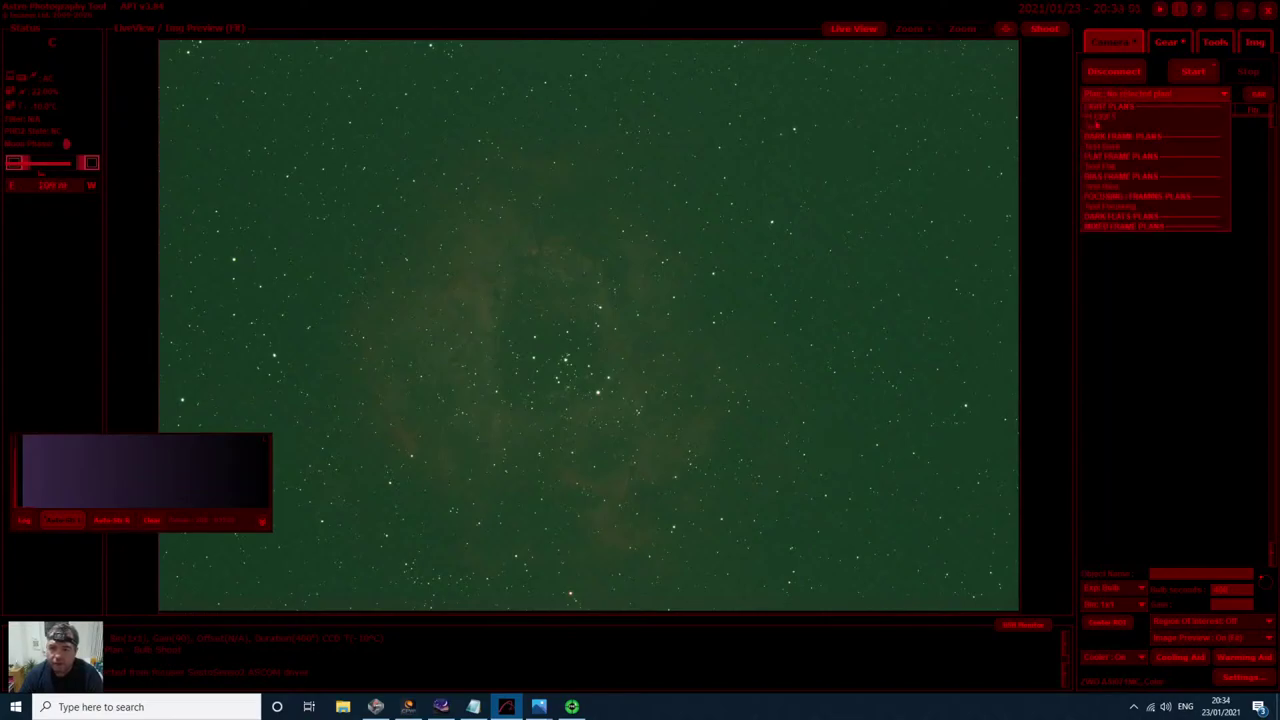
{"action": "left_click", "coordinate": [1127, 499]}
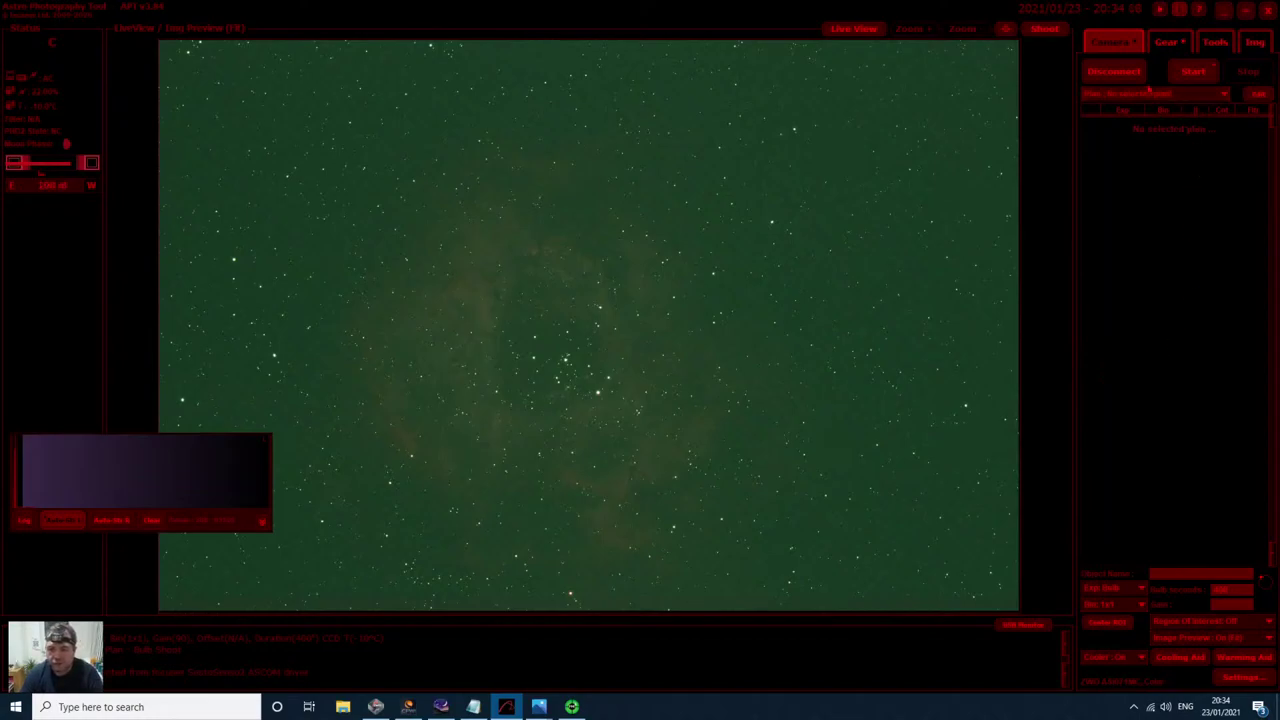
{"action": "left_click", "coordinate": [1221, 96]}
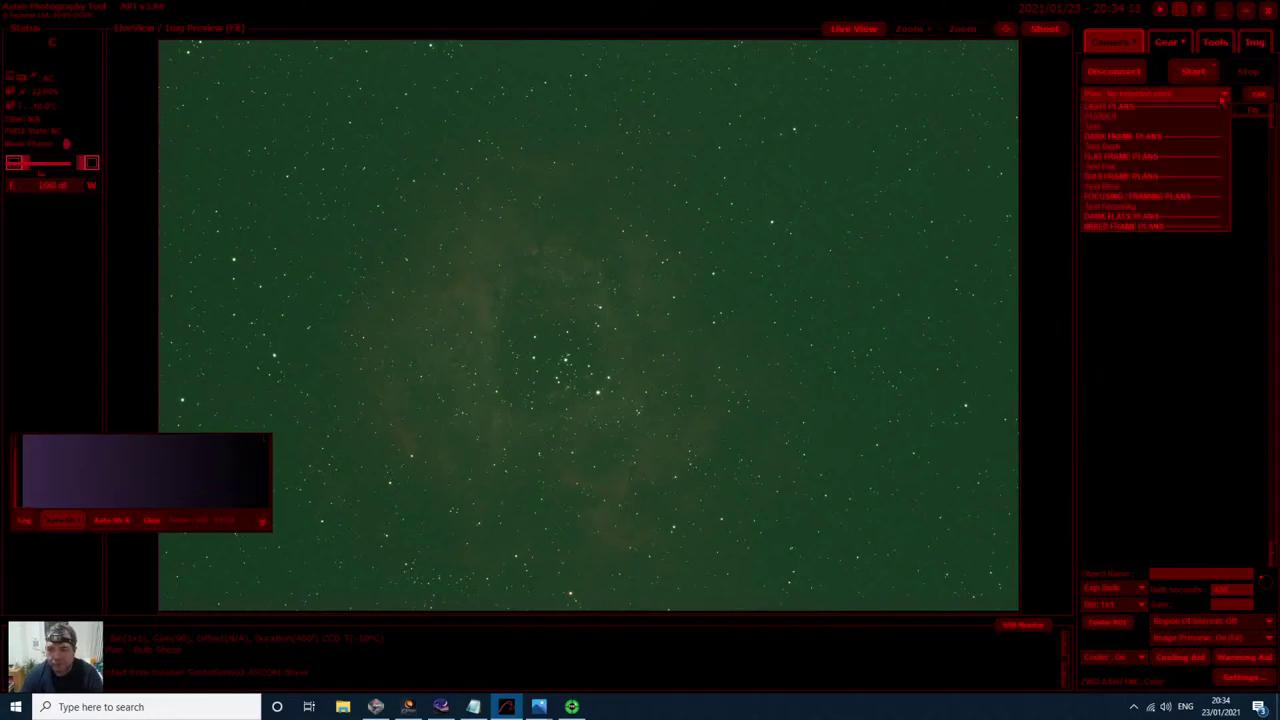
{"action": "left_click", "coordinate": [1106, 117]}
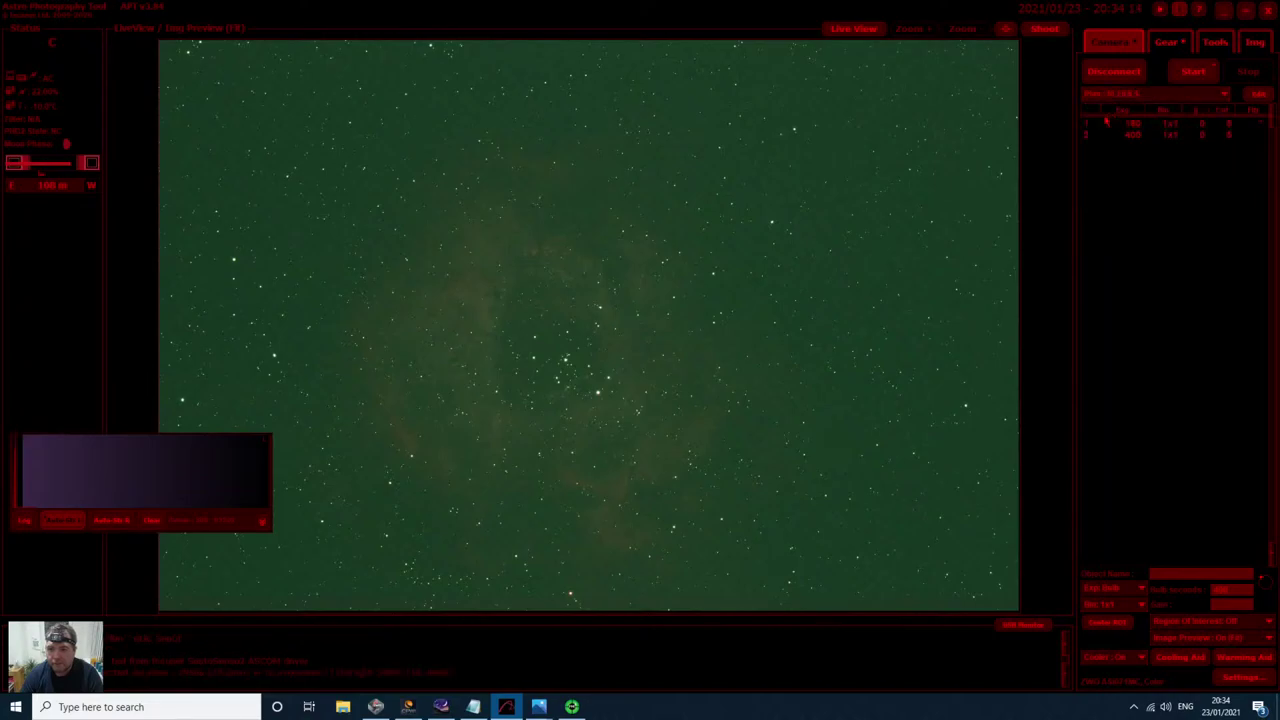
{"action": "left_click", "coordinate": [1226, 96]}
{"action": "left_click", "coordinate": [1115, 126]}
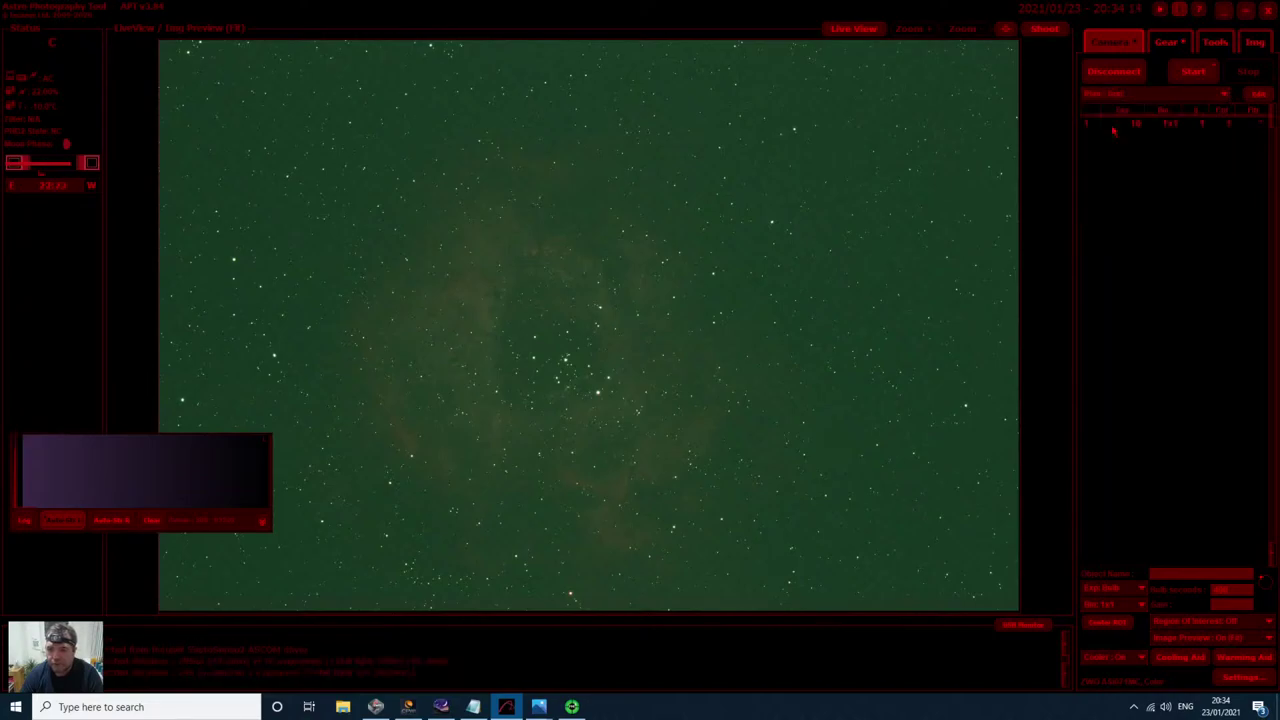
Step: Open the Test plan for editing and rename it Rosette Nebula
{"action": "double_click", "coordinate": [1135, 126]}
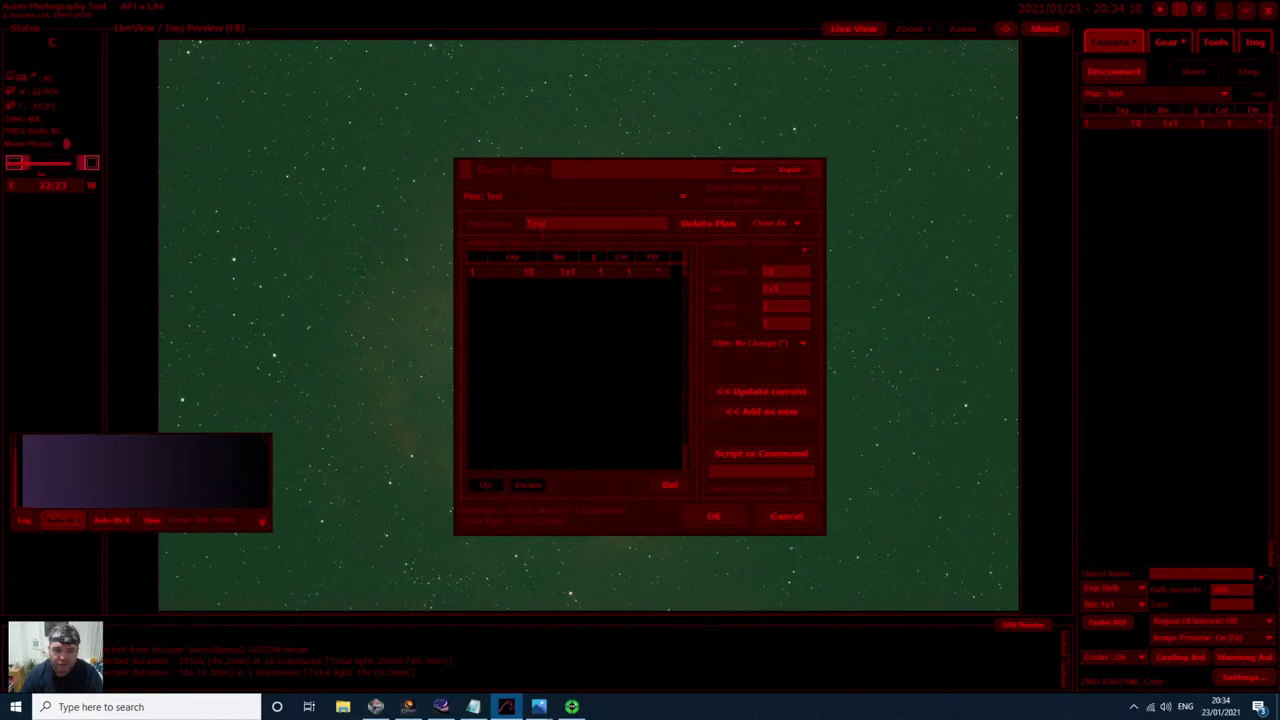
{"action": "left_click_drag", "start_coordinate": [567, 229], "coordinate": [503, 220]}
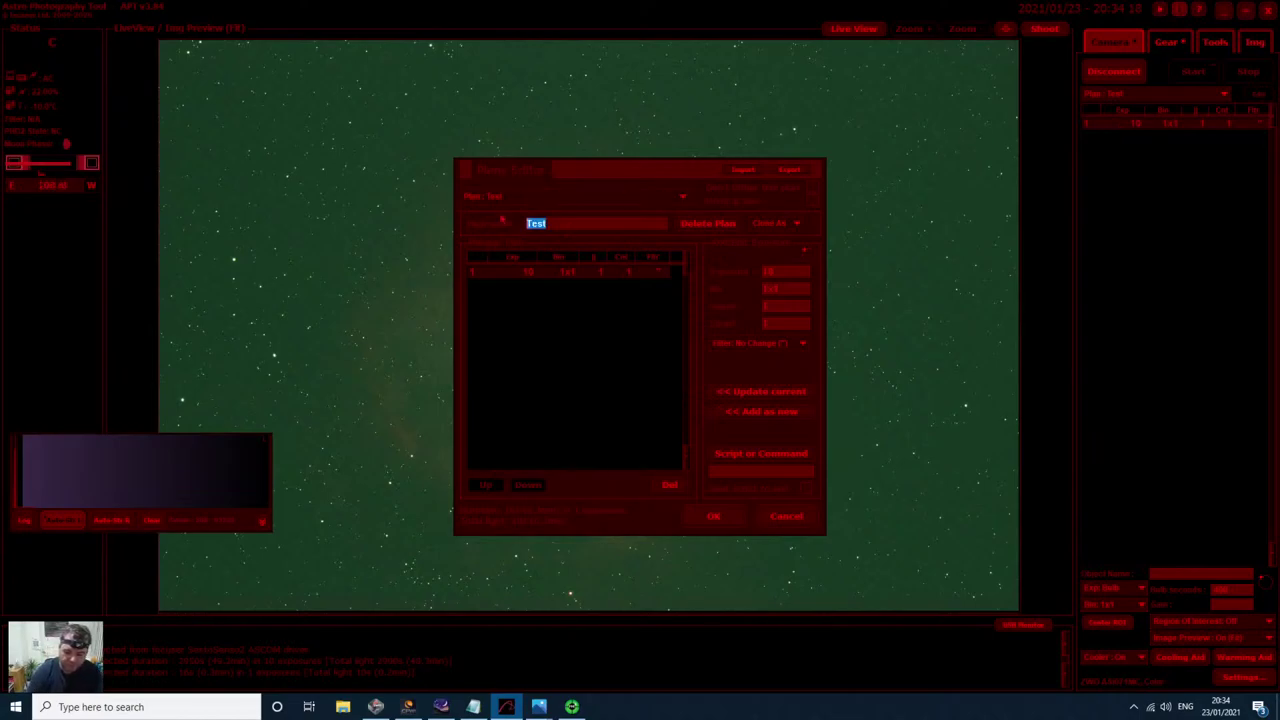
{"action": "type", "text": "St"}
{"action": "type", "text": "pio R"}
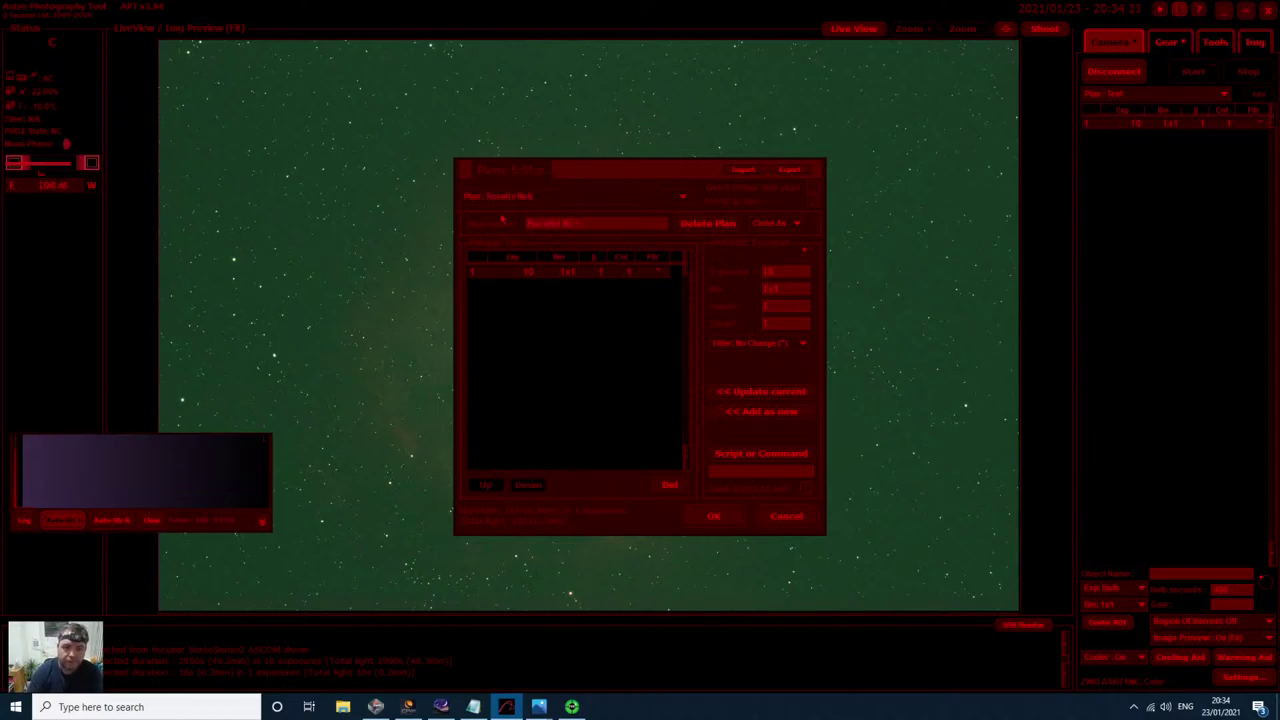
{"action": "type", "text": "laul"}
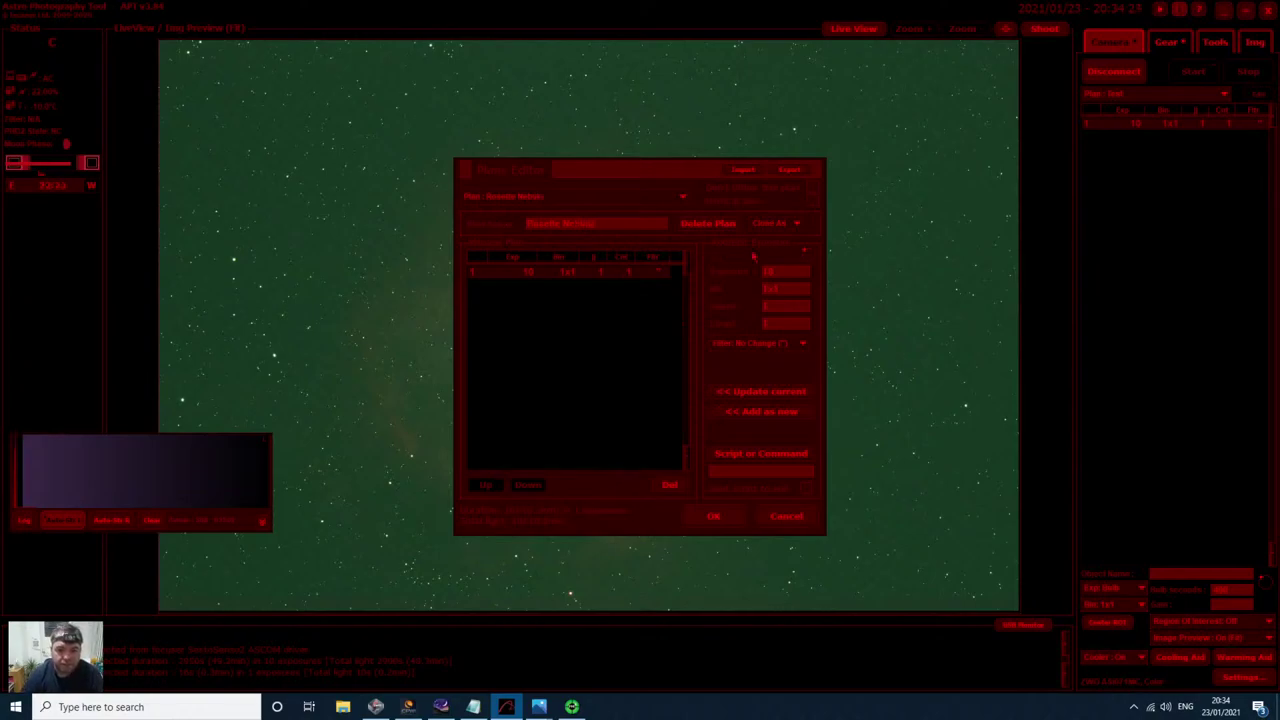
Step: Set the Rosette Nebula plan's entry to a 400-second exposure and a count of 60, update it and save the plan
{"action": "key", "text": "Tab"}
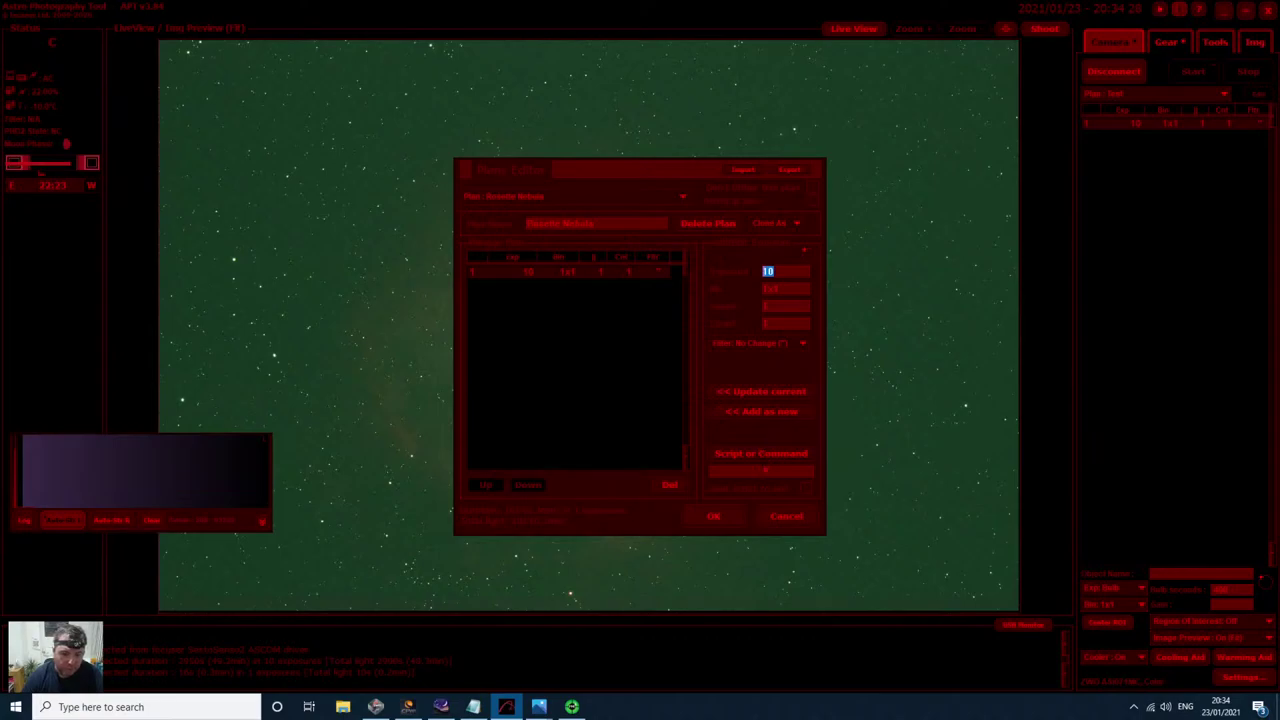
{"action": "type", "text": "10"}
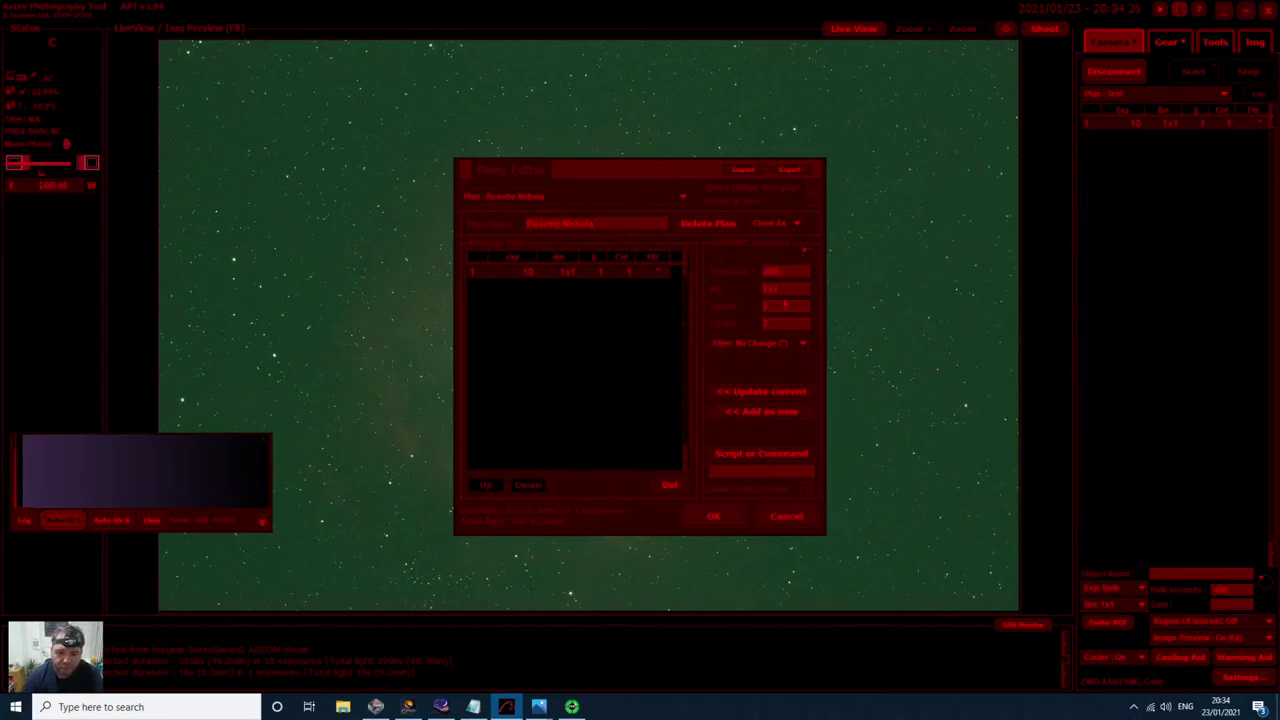
{"action": "left_click_drag", "start_coordinate": [785, 304], "coordinate": [771, 305]}
{"action": "double_click", "coordinate": [745, 305]}
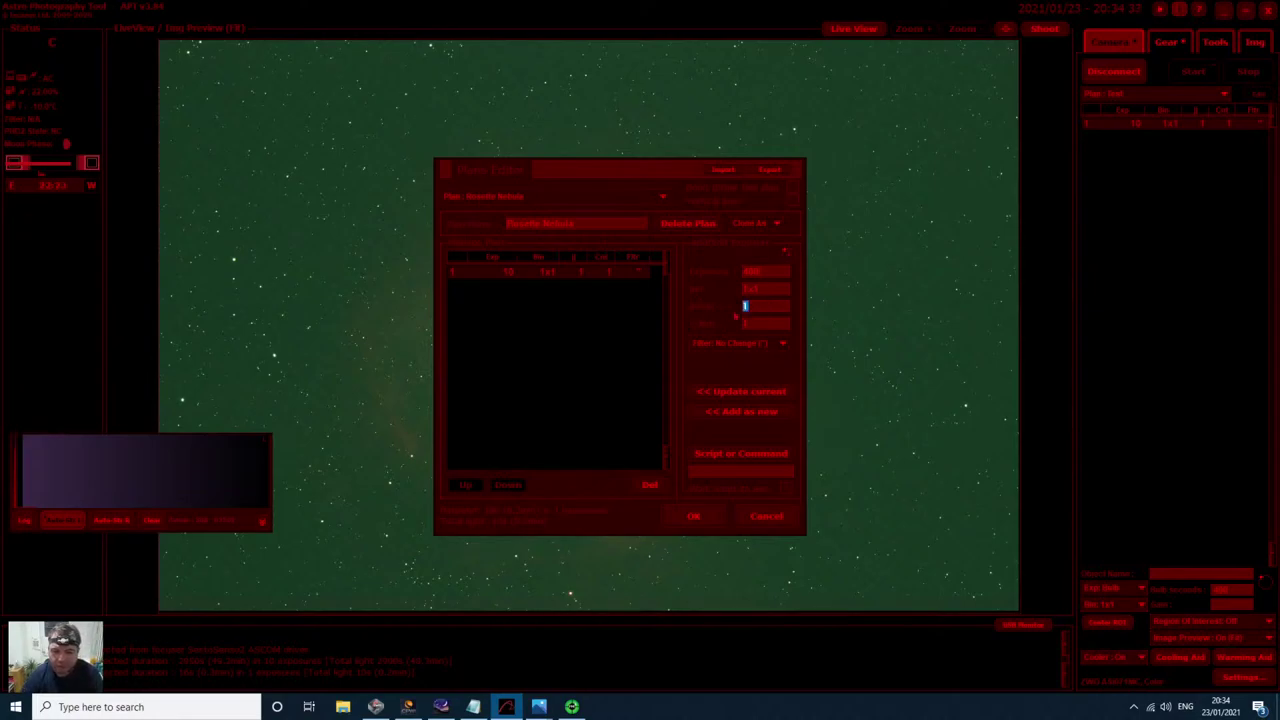
{"action": "type", "text": "1"}
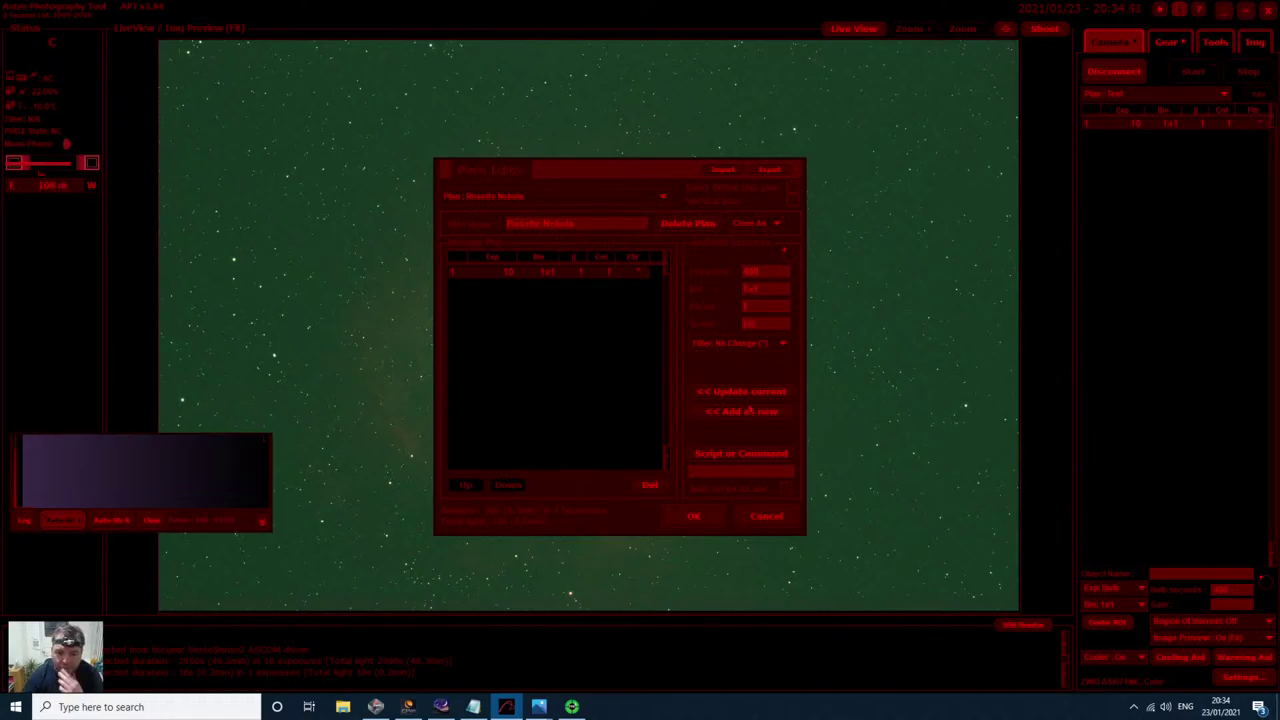
{"action": "left_click", "coordinate": [755, 390]}
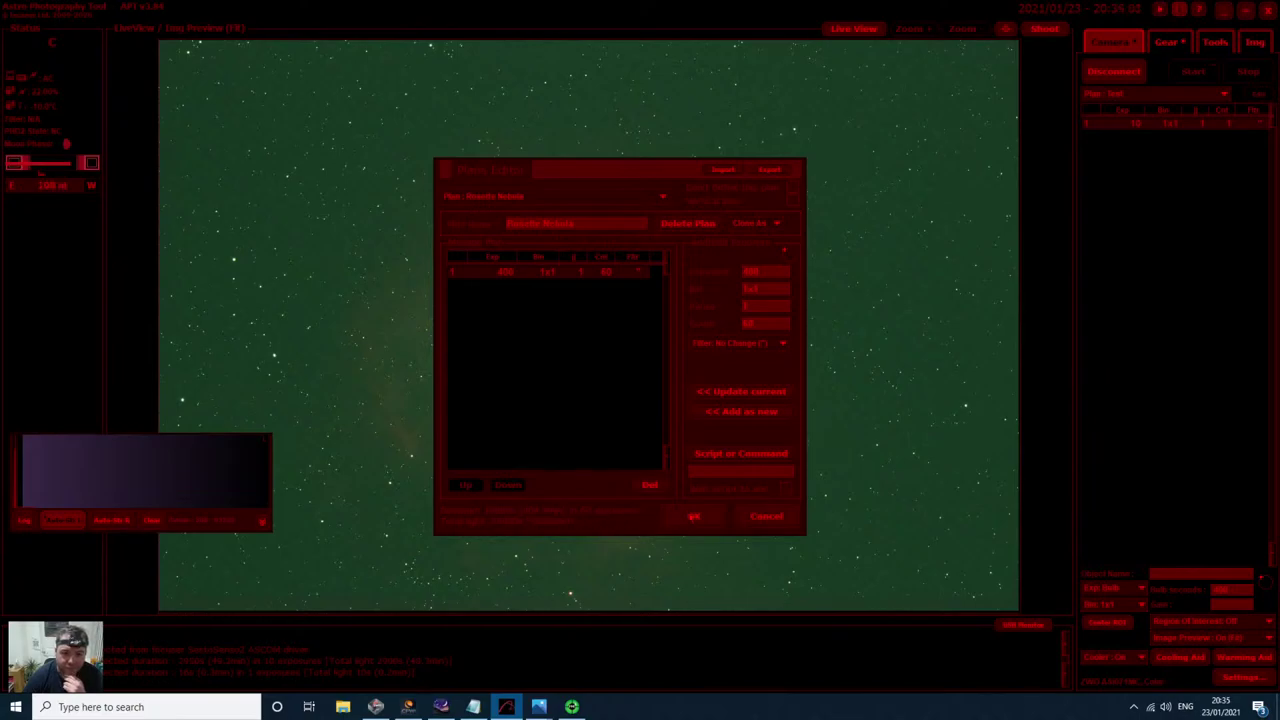
{"action": "left_click", "coordinate": [693, 516]}
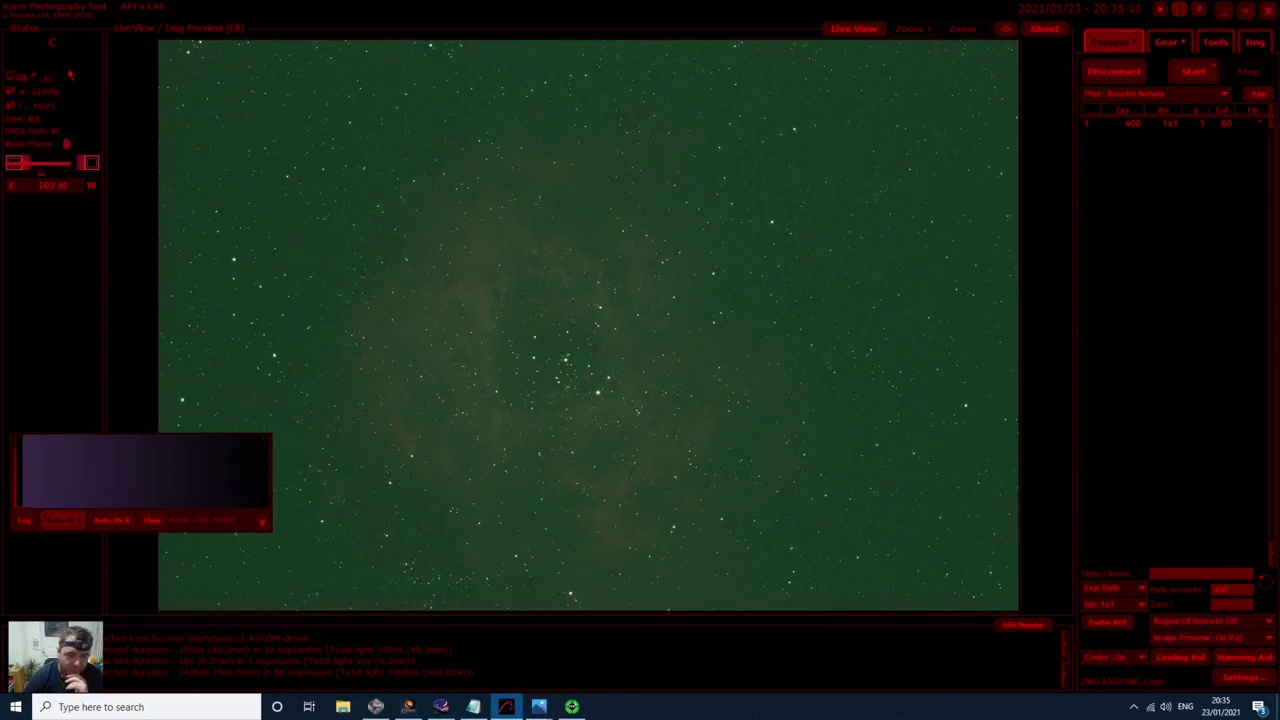
Step: Check the guiding graph in PHD2, and the power and environment graphs in Pegasus Astro PPB Advance
{"action": "left_click", "coordinate": [571, 707]}
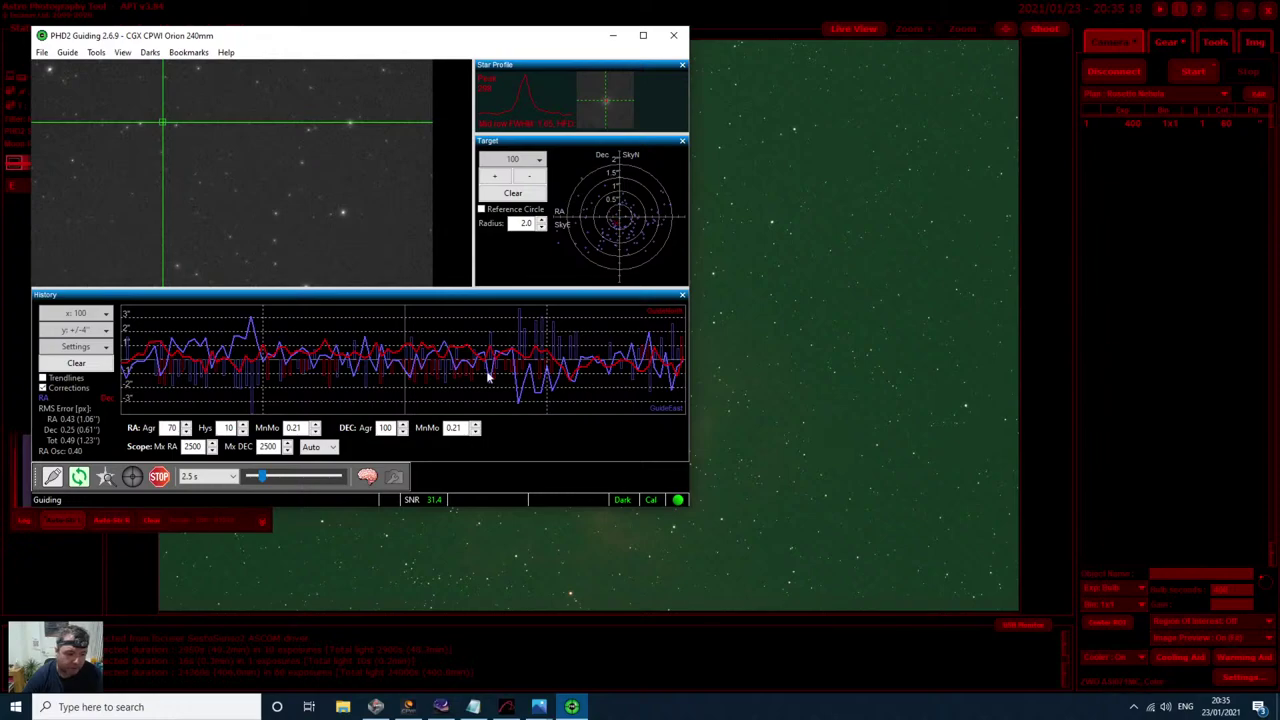
{"action": "left_click", "coordinate": [613, 38]}
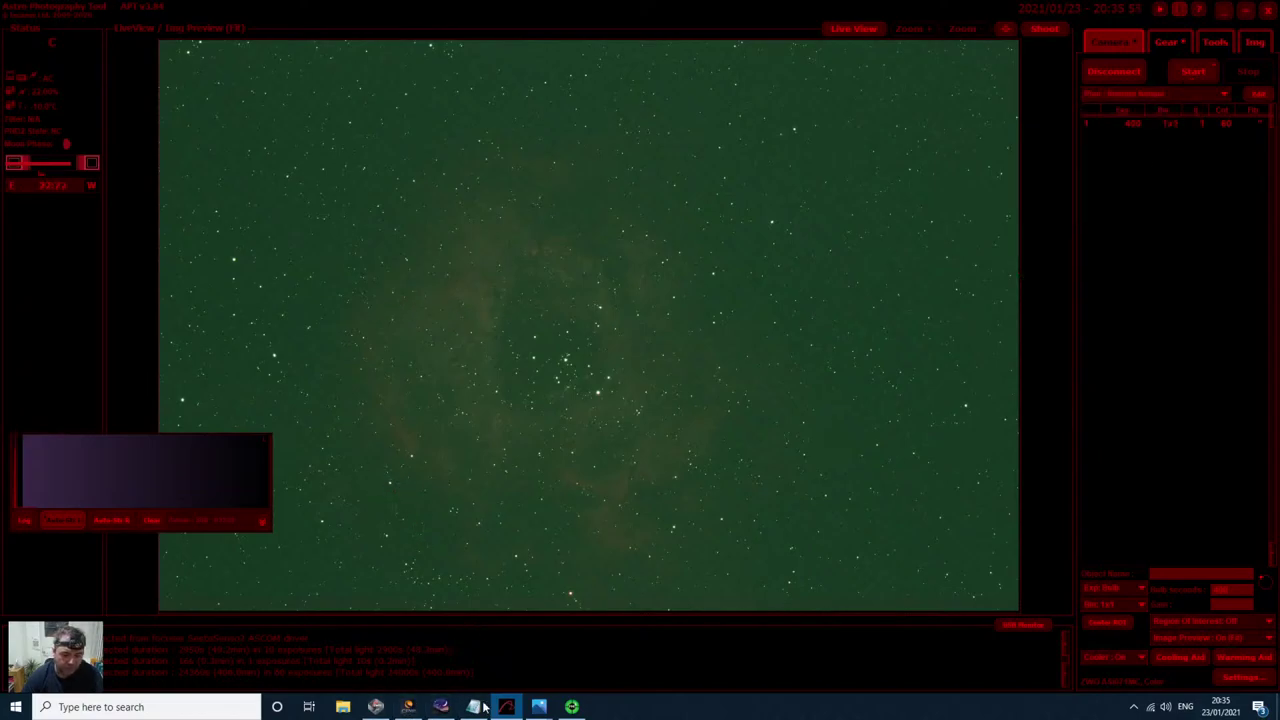
{"action": "left_click", "coordinate": [375, 707]}
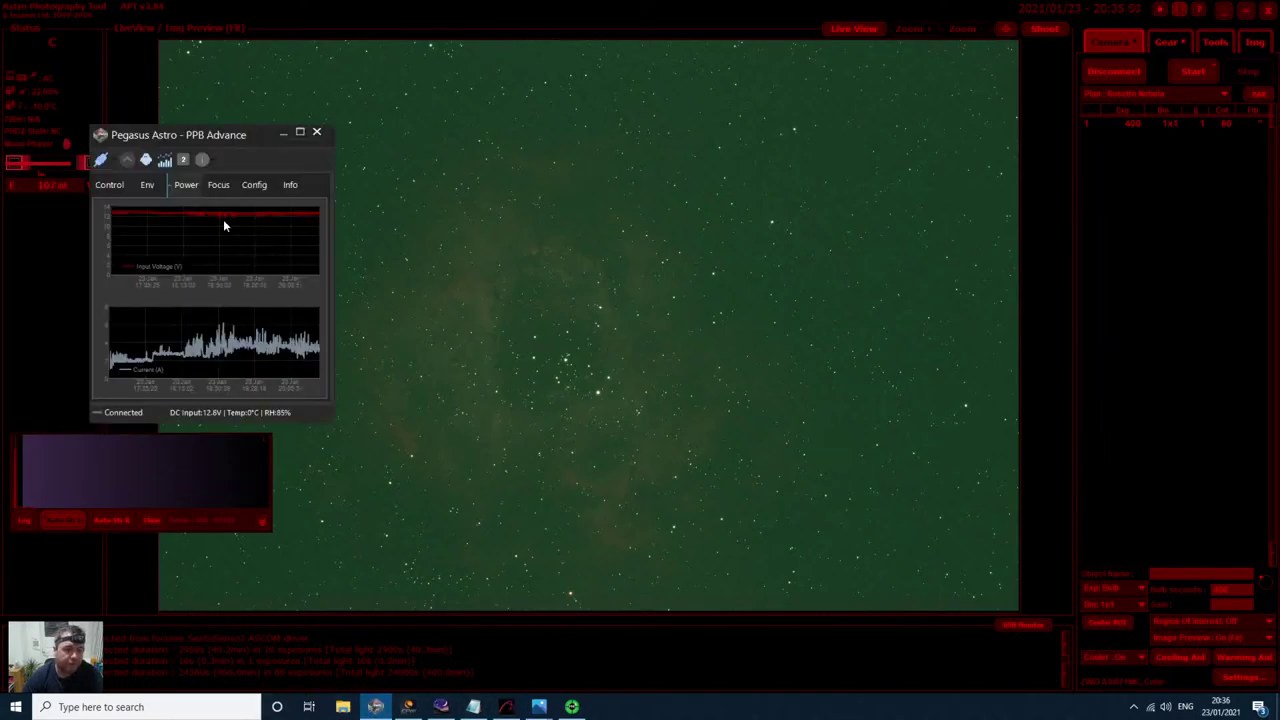
{"action": "left_click", "coordinate": [147, 185]}
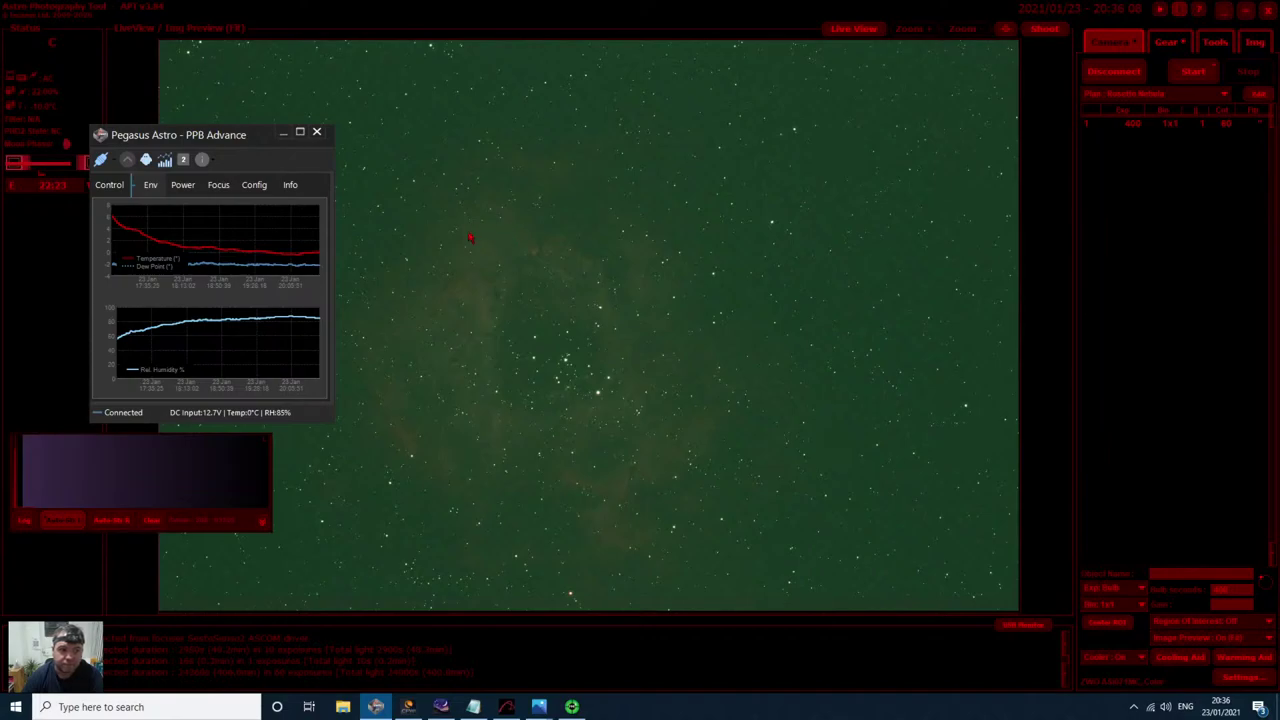
Step: Connect the focuser in Astro Photography Tool and check its temperature reading
{"action": "left_click", "coordinate": [1168, 46]}
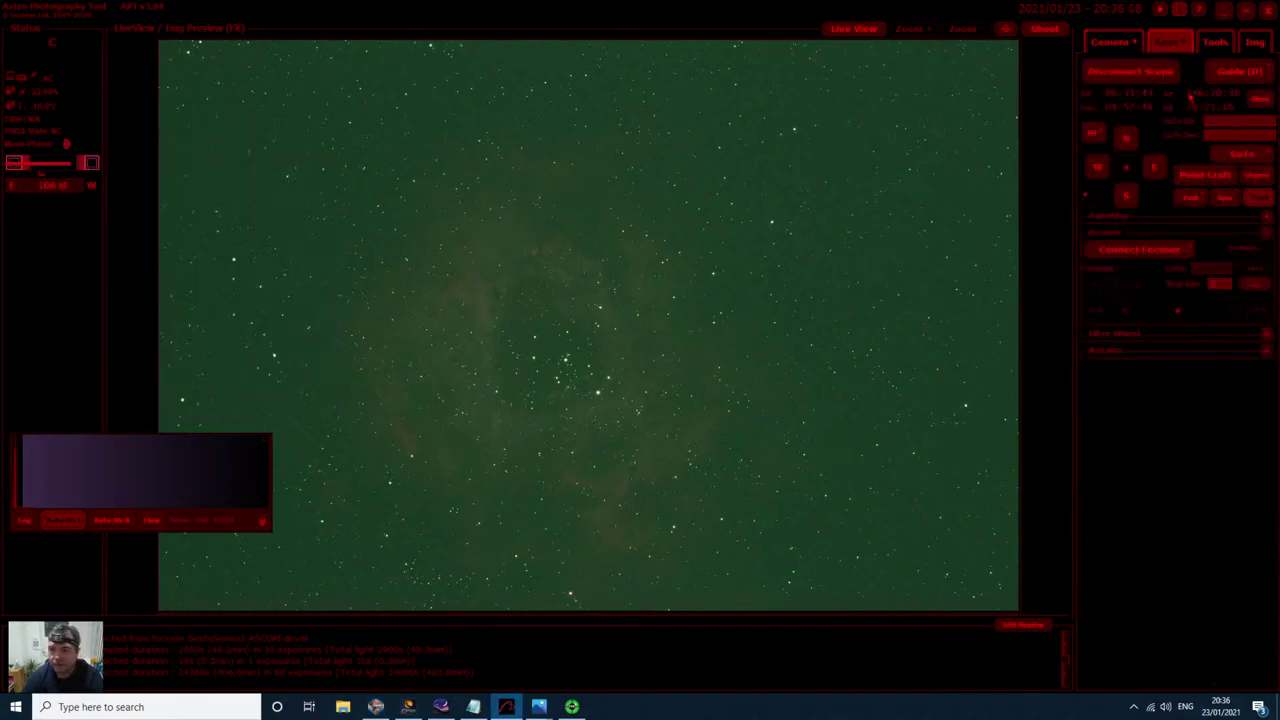
{"action": "left_click", "coordinate": [1157, 255]}
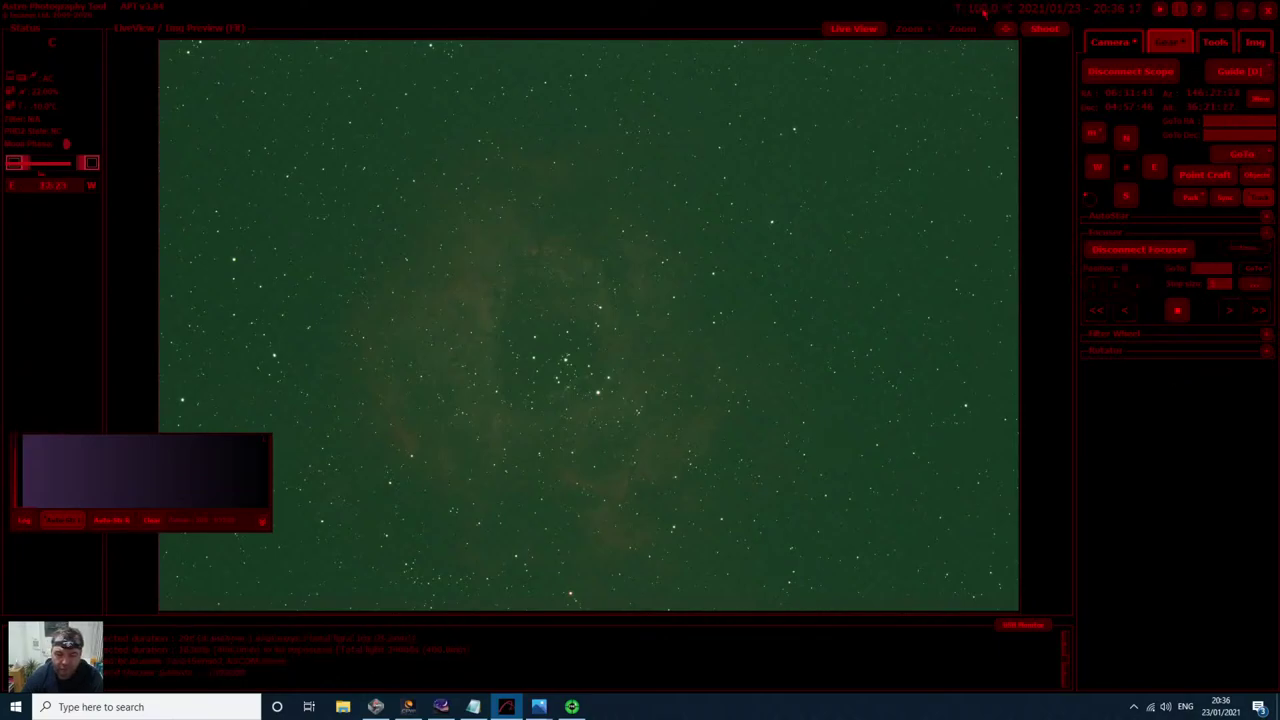
{"action": "mouse_move", "coordinate": [983, 11]}
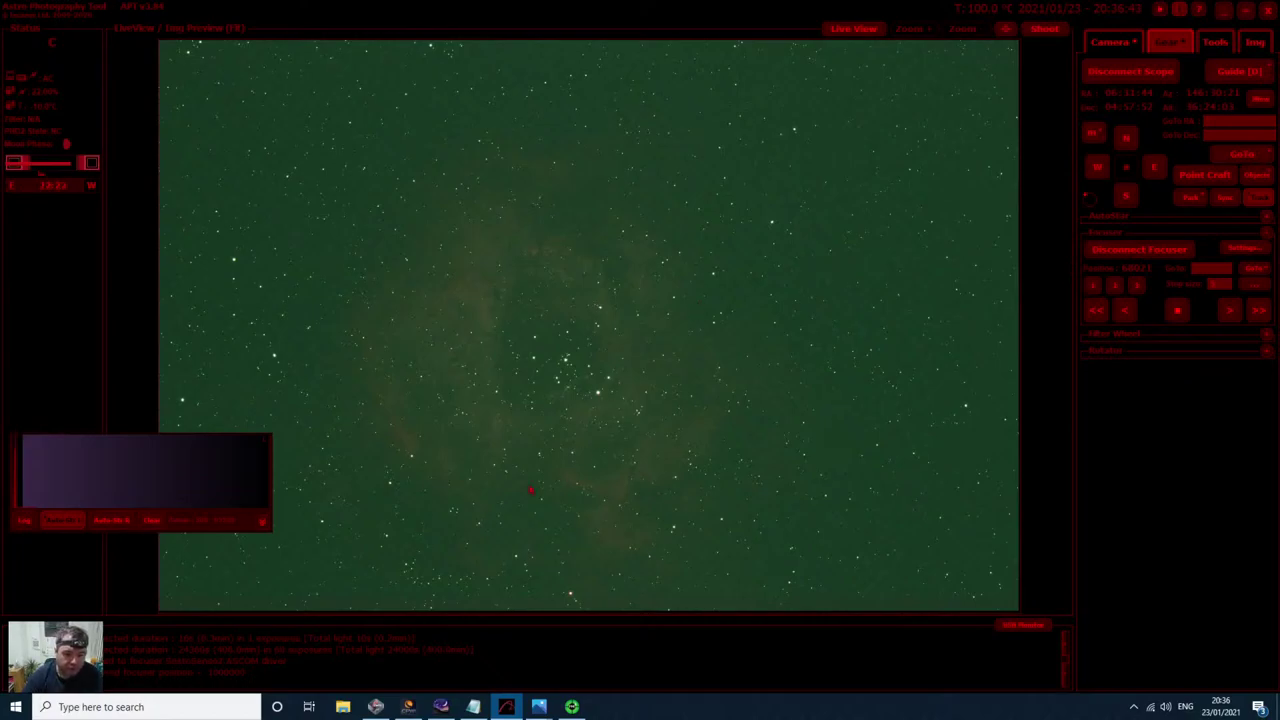
Step: Compare the Pegasus Astro control readings with the focuser temperature shown in Astro Photography Tool
{"action": "left_click", "coordinate": [375, 707]}
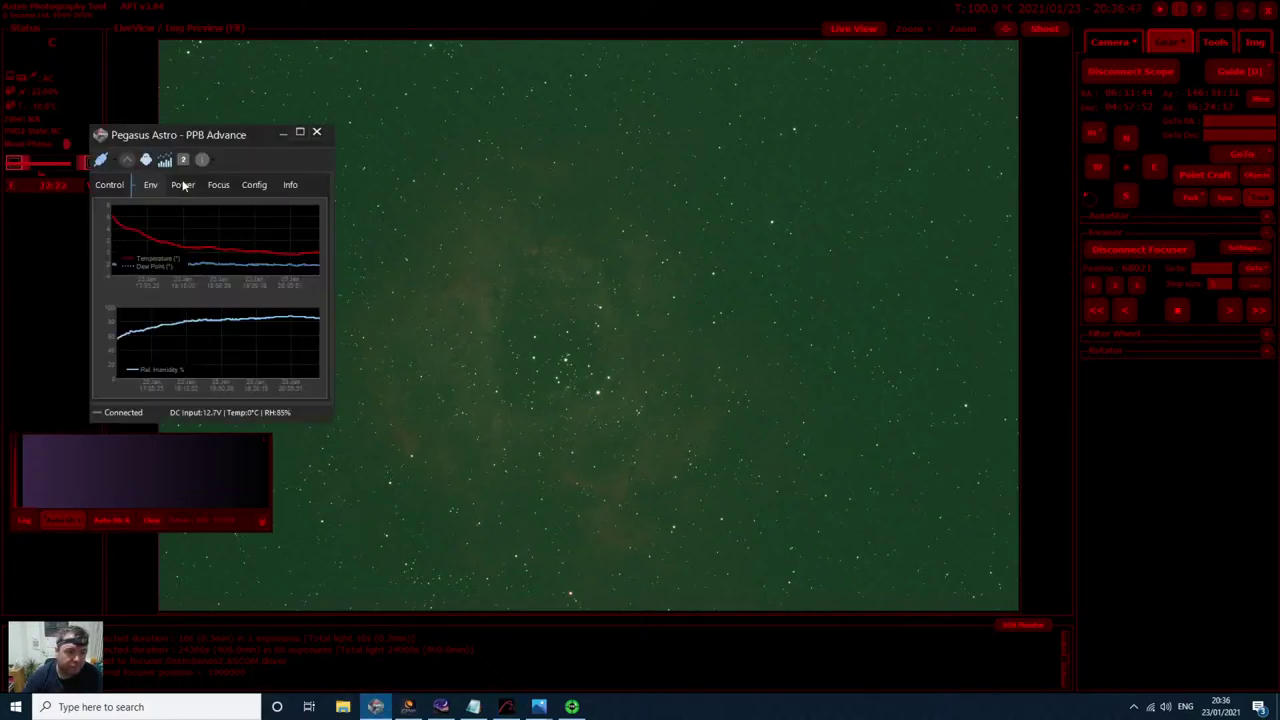
{"action": "left_click", "coordinate": [125, 185]}
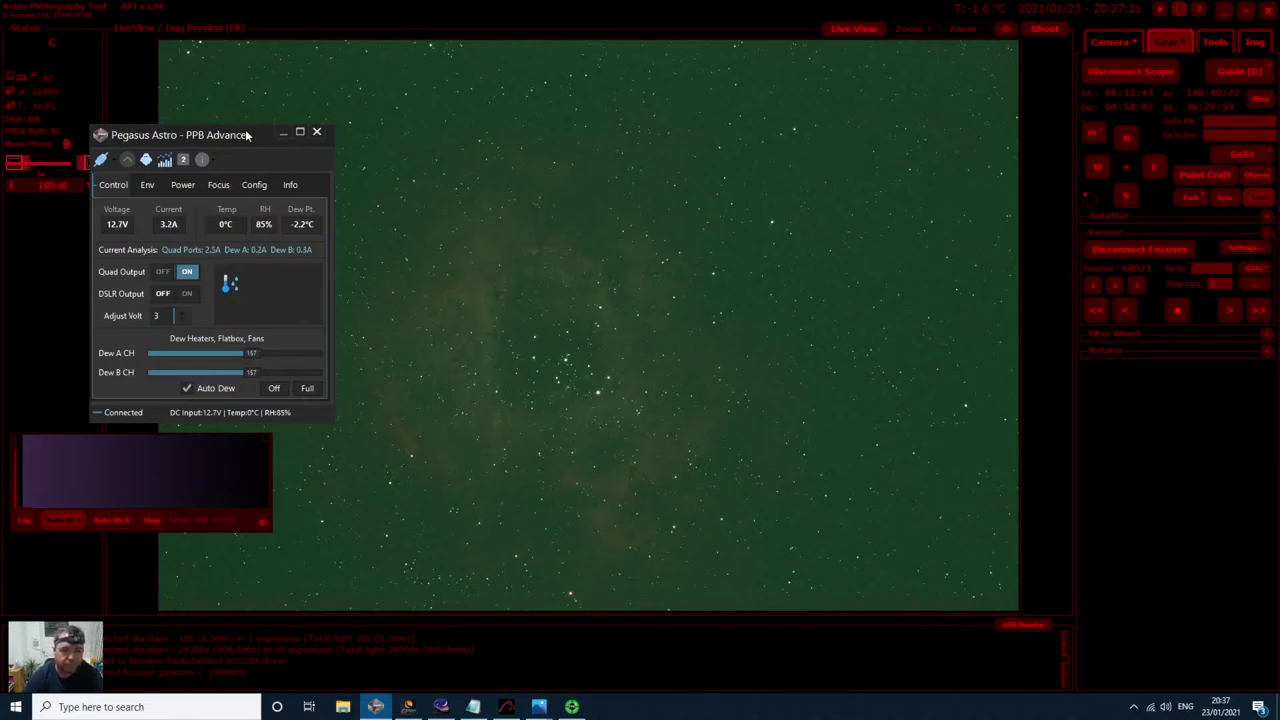
{"action": "left_click", "coordinate": [284, 133]}
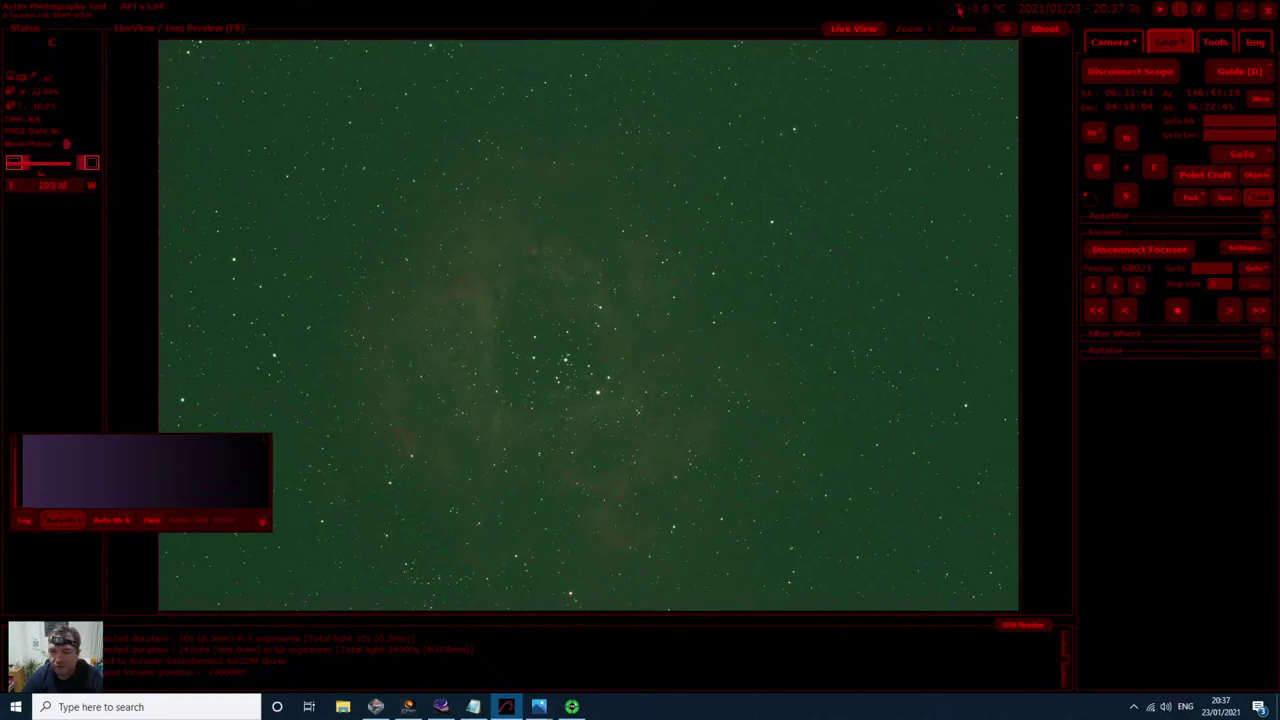
{"action": "mouse_move", "coordinate": [984, 12]}
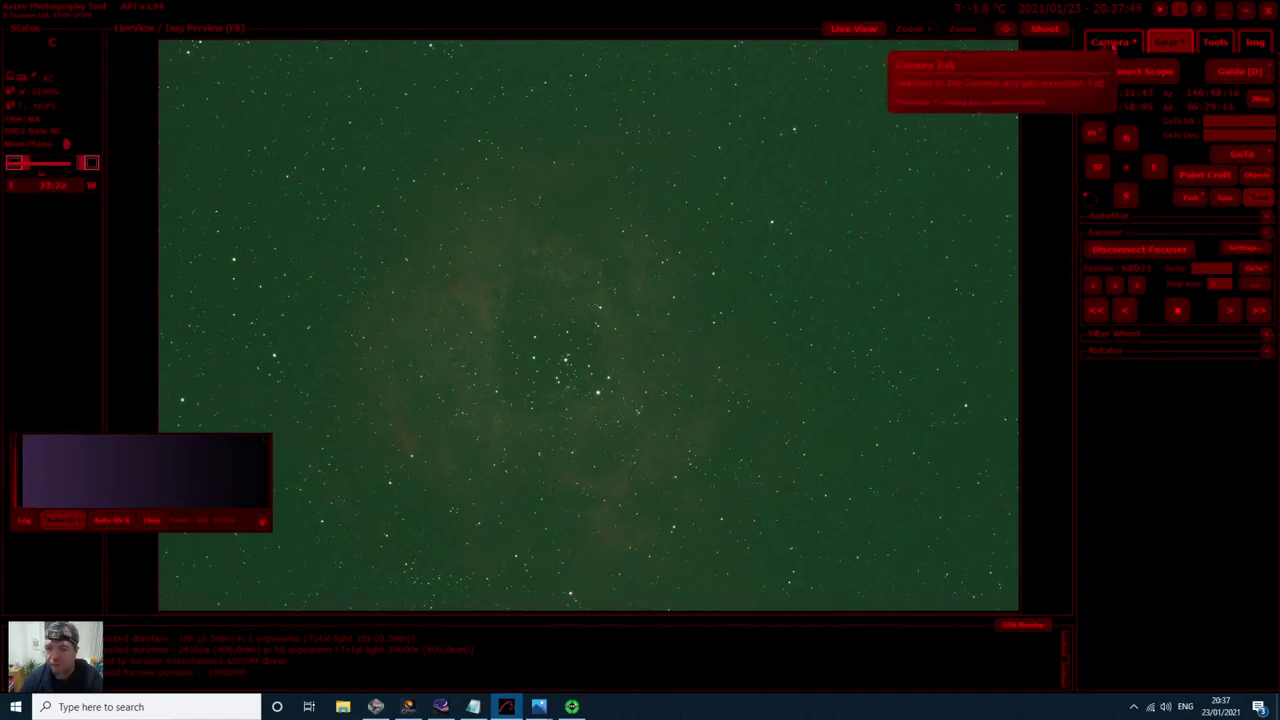
Step: Start the Rosette Nebula imaging plan and accept Rosette Nebula as the object name
{"action": "left_click", "coordinate": [1112, 44]}
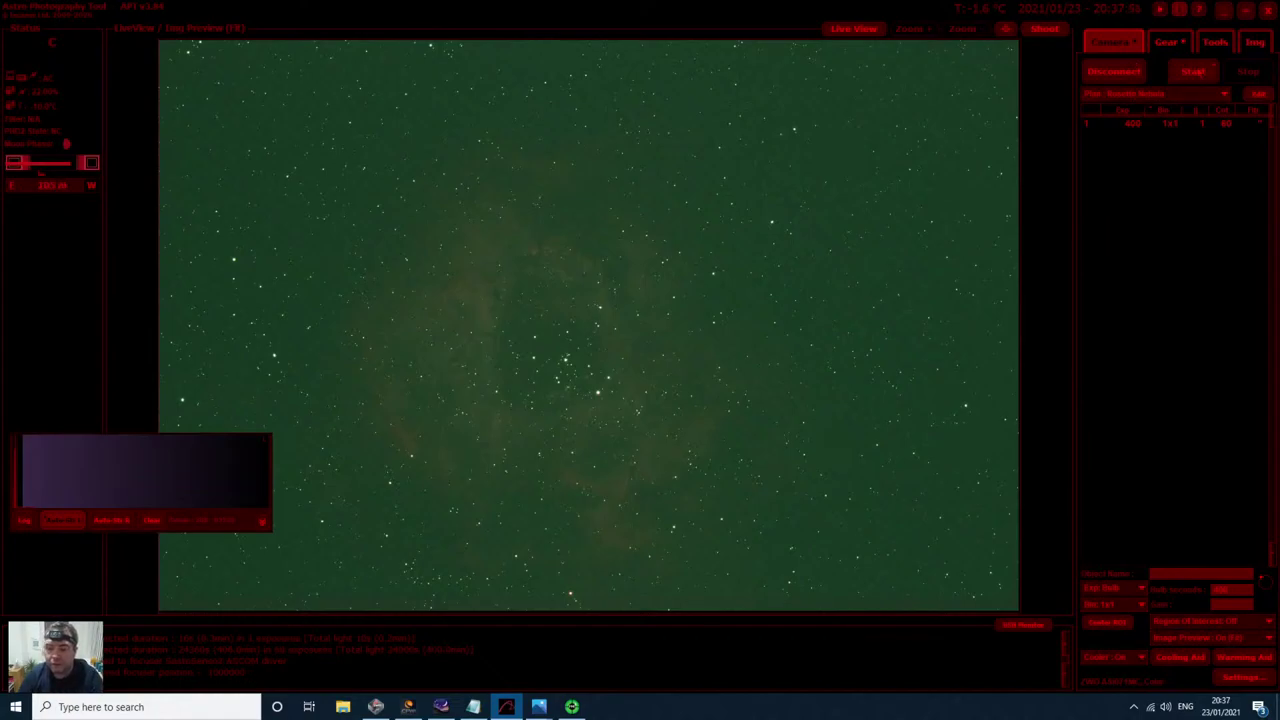
{"action": "left_click", "coordinate": [1196, 74]}
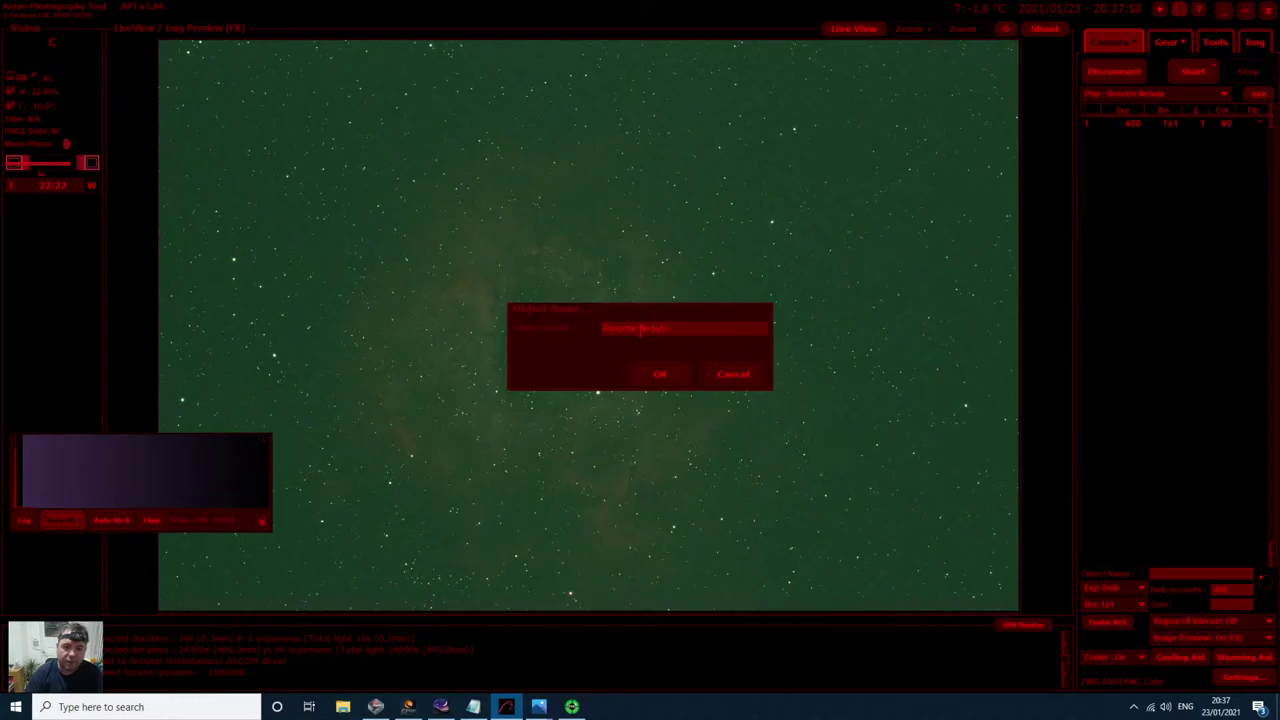
{"action": "key", "text": "BackSpace"}
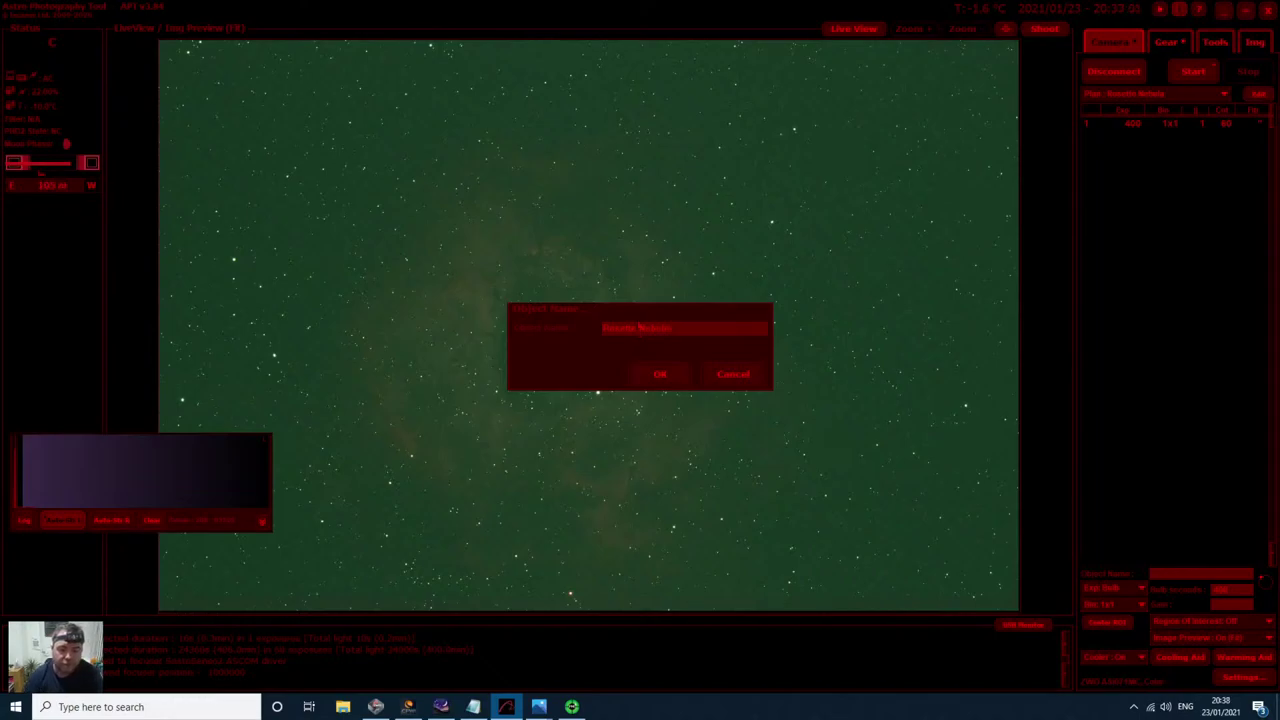
{"action": "left_click", "coordinate": [661, 375]}
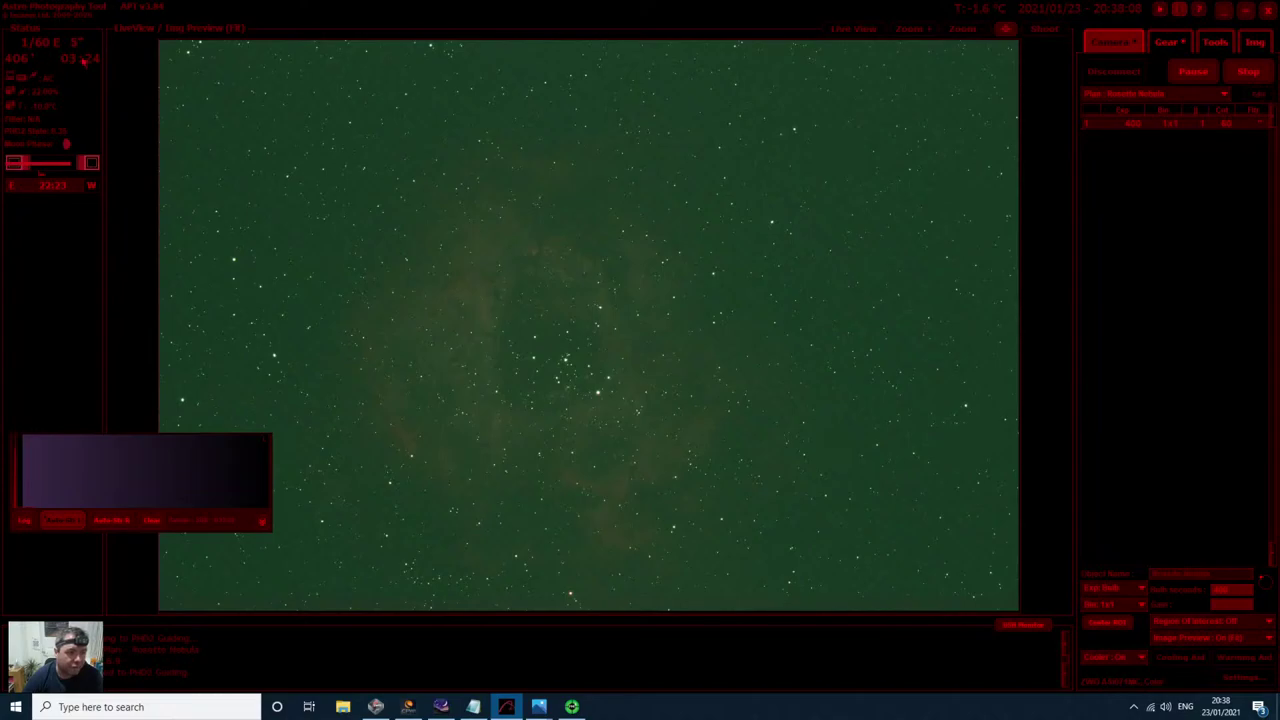
Step: Check the running plan's exposure status and the guiding graph in PHD2
{"action": "mouse_move", "coordinate": [89, 60]}
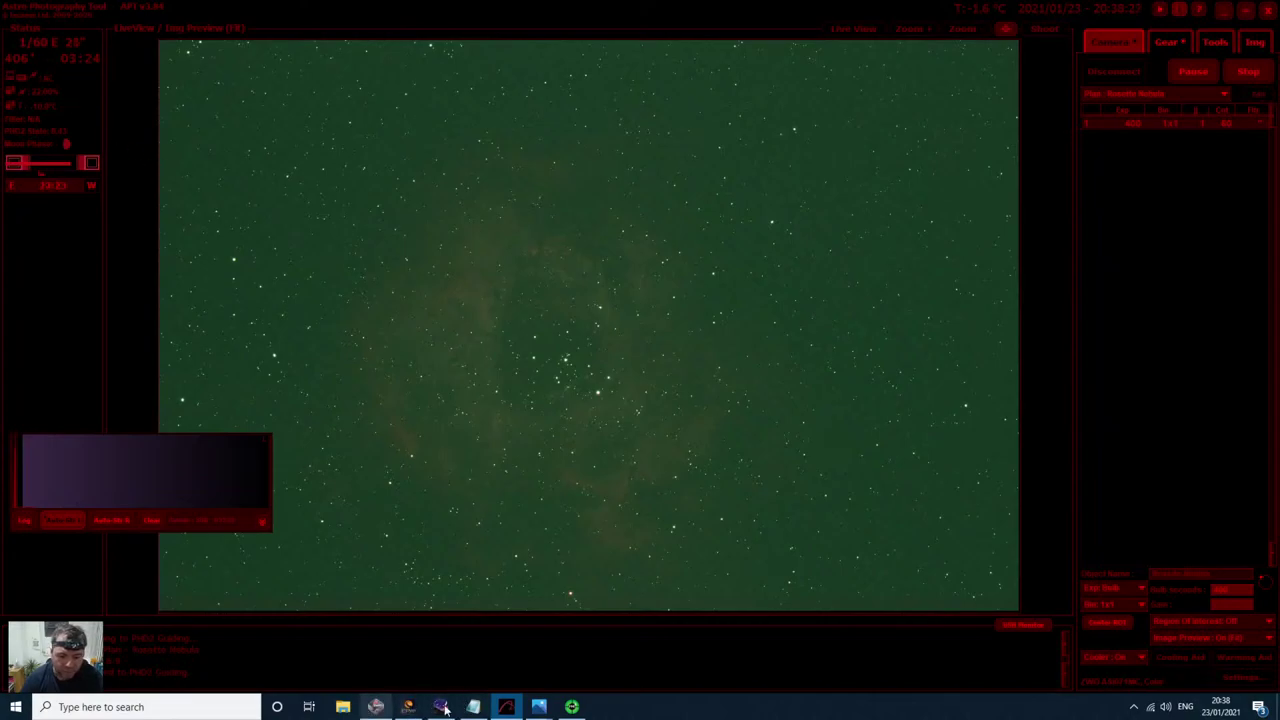
{"action": "left_click", "coordinate": [573, 708]}
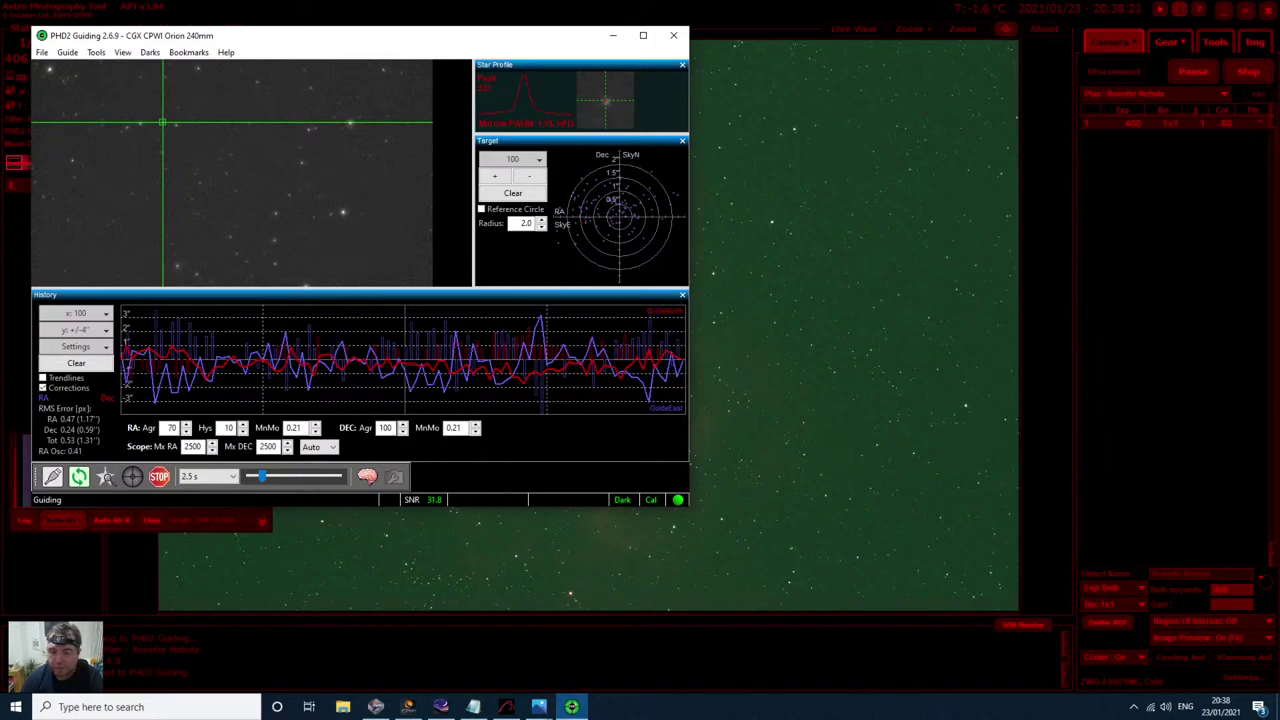
{"action": "left_click", "coordinate": [613, 35]}
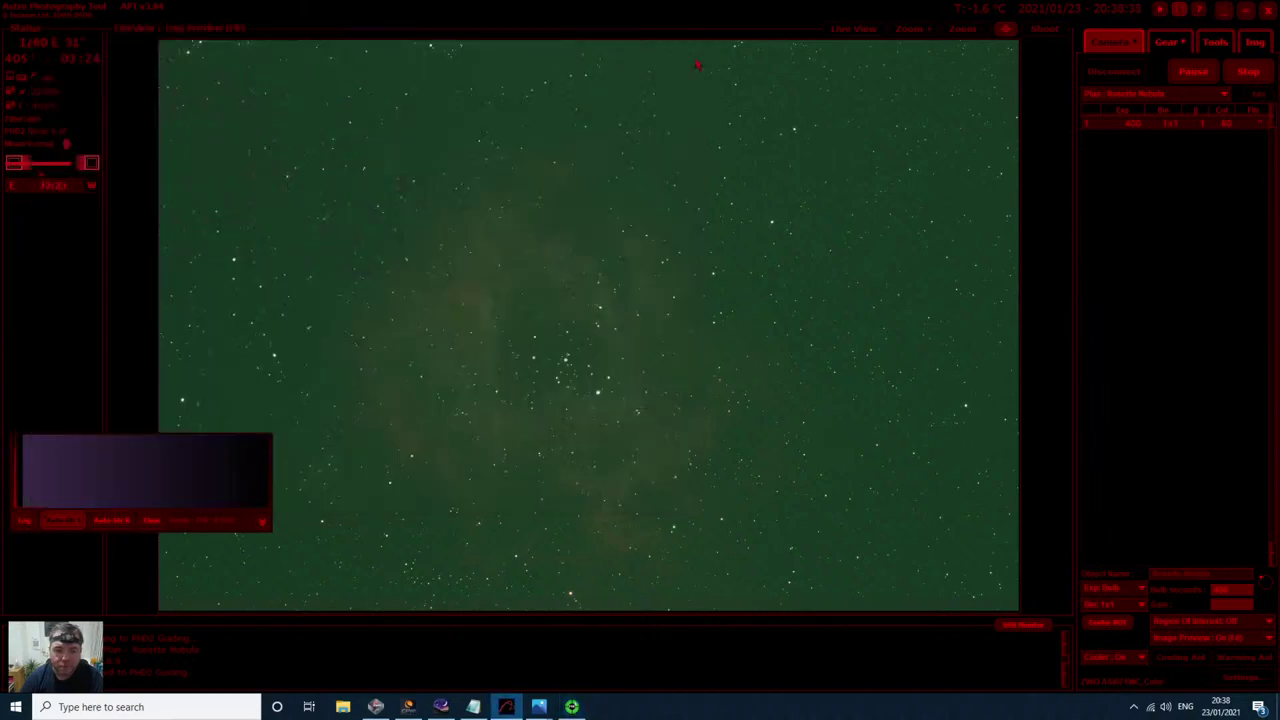
Step: Browse up the captured image folders and open the 2021-01-23 folder
{"action": "left_click", "coordinate": [1255, 43]}
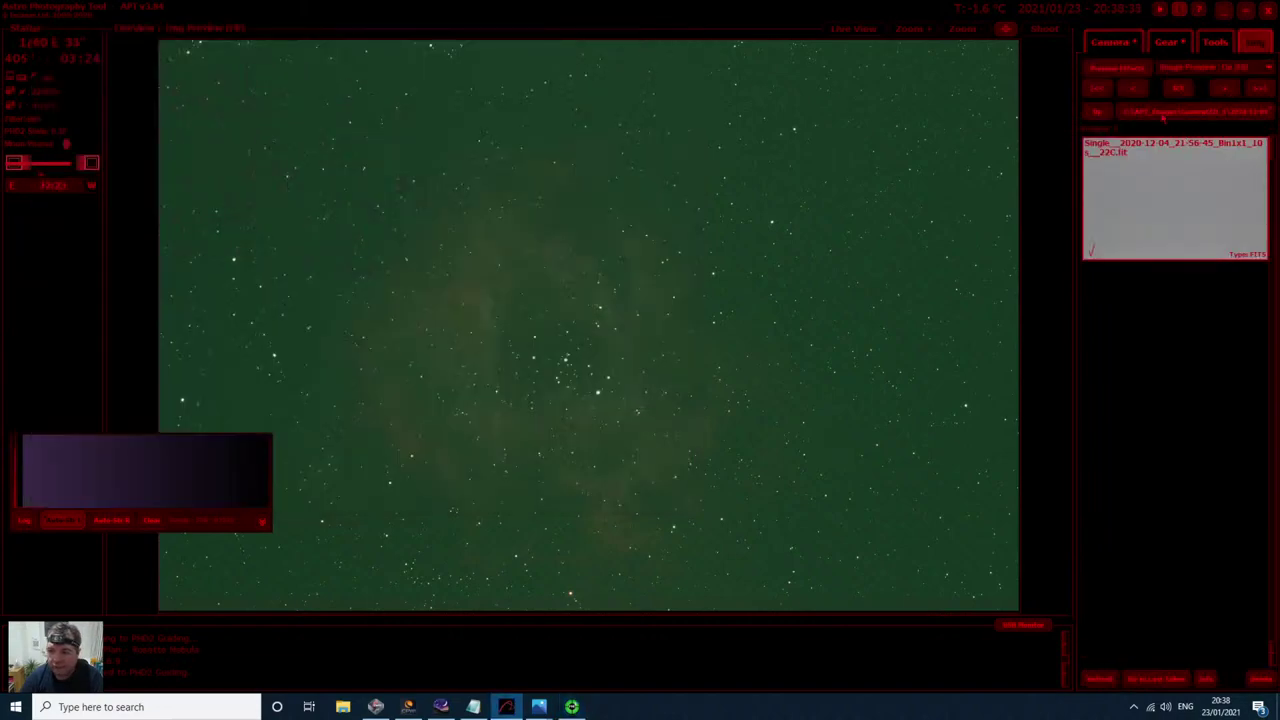
{"action": "left_click", "coordinate": [1107, 111]}
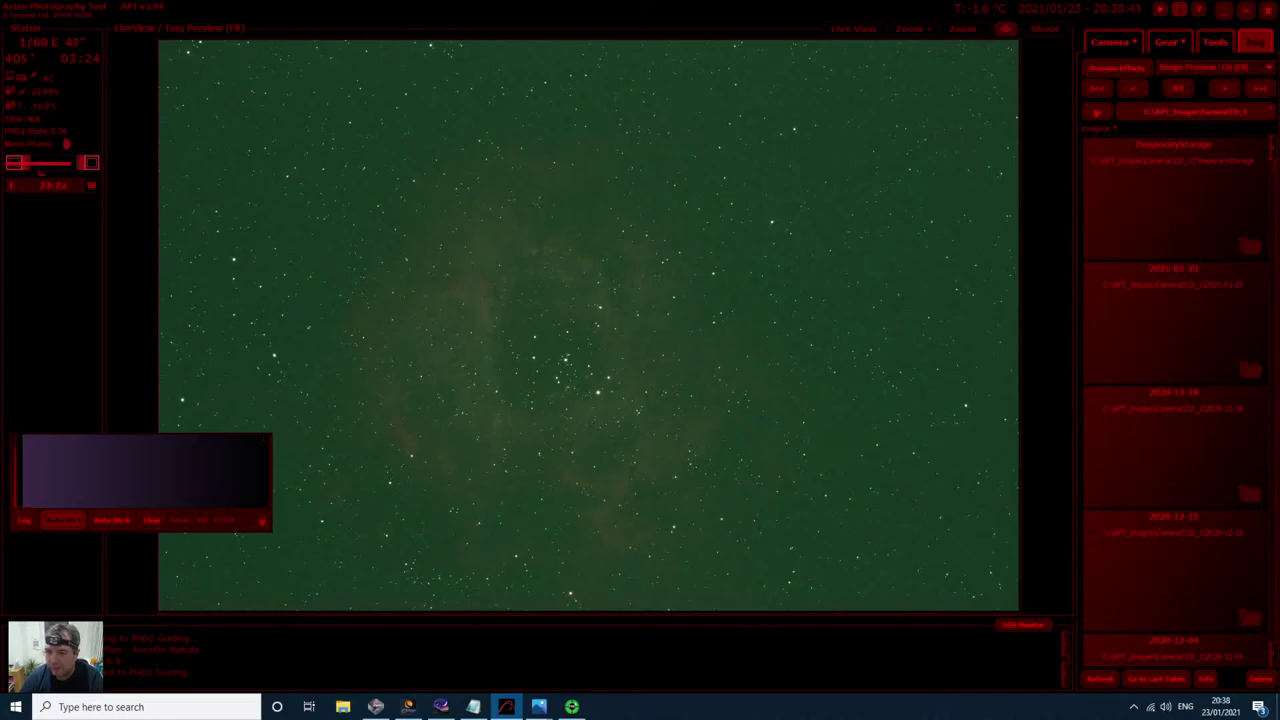
{"action": "left_click", "coordinate": [1097, 112]}
{"action": "left_click", "coordinate": [1189, 199]}
{"action": "left_click", "coordinate": [1219, 327]}
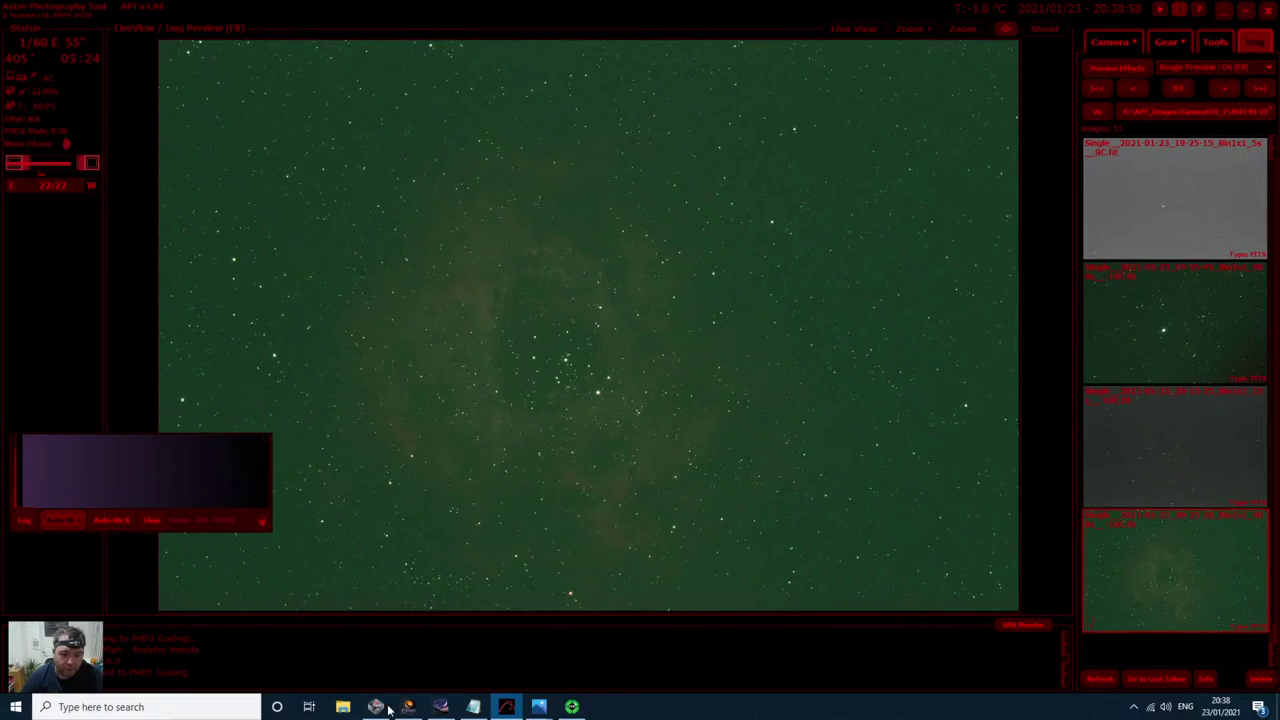
Step: Switch to PHD2 and shift its window slightly to keep the guiding graph in view
{"action": "left_click", "coordinate": [569, 708]}
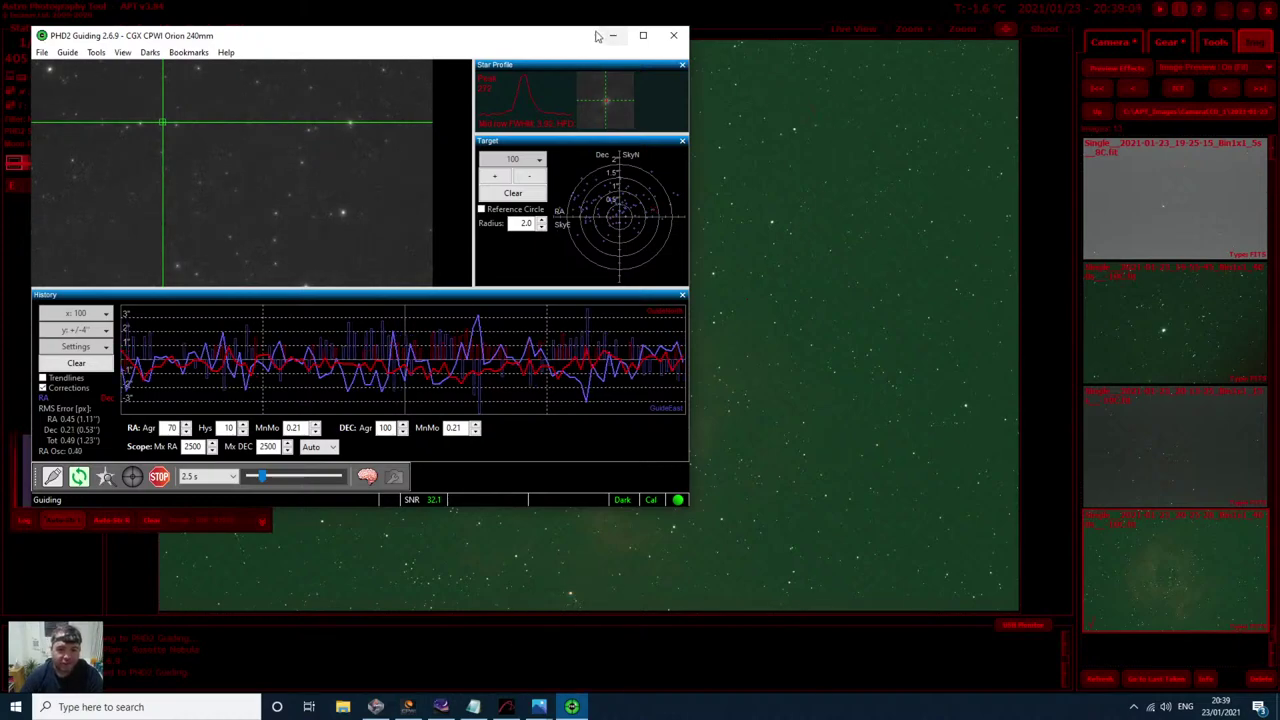
{"action": "left_click_drag", "start_coordinate": [519, 31], "coordinate": [547, 42]}
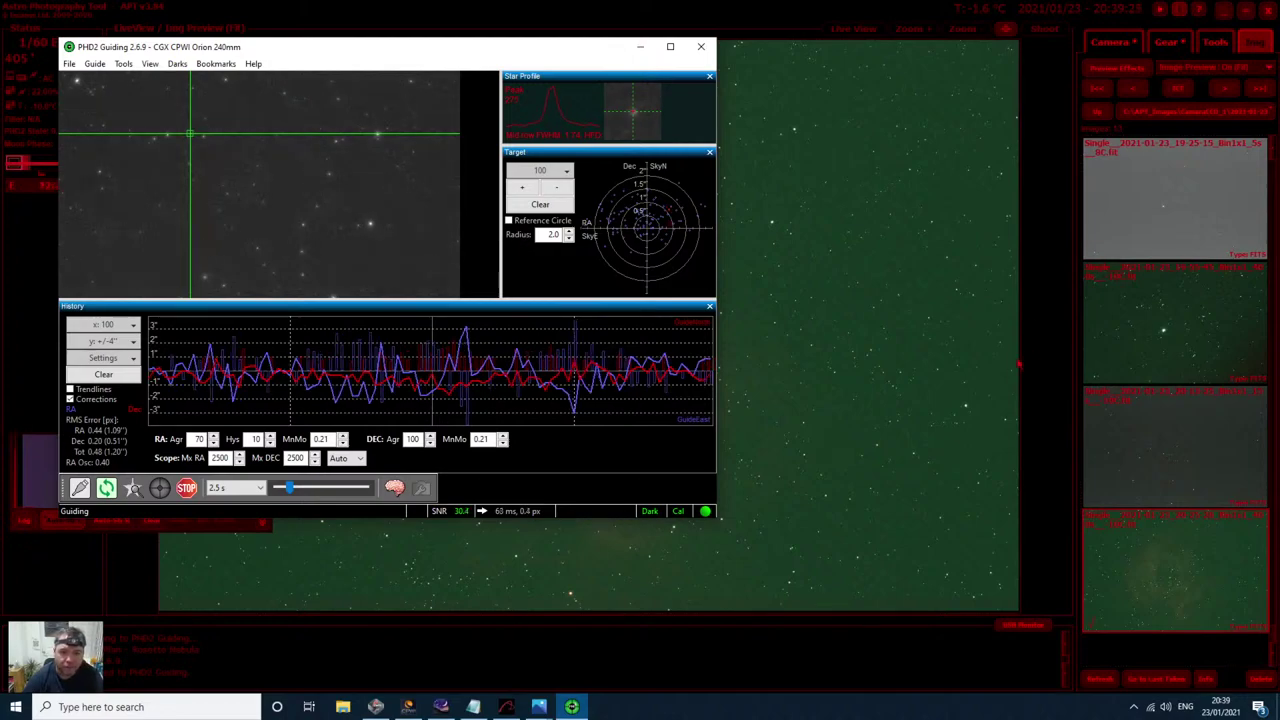
{"action": "left_click_drag", "start_coordinate": [553, 48], "coordinate": [578, 53]}
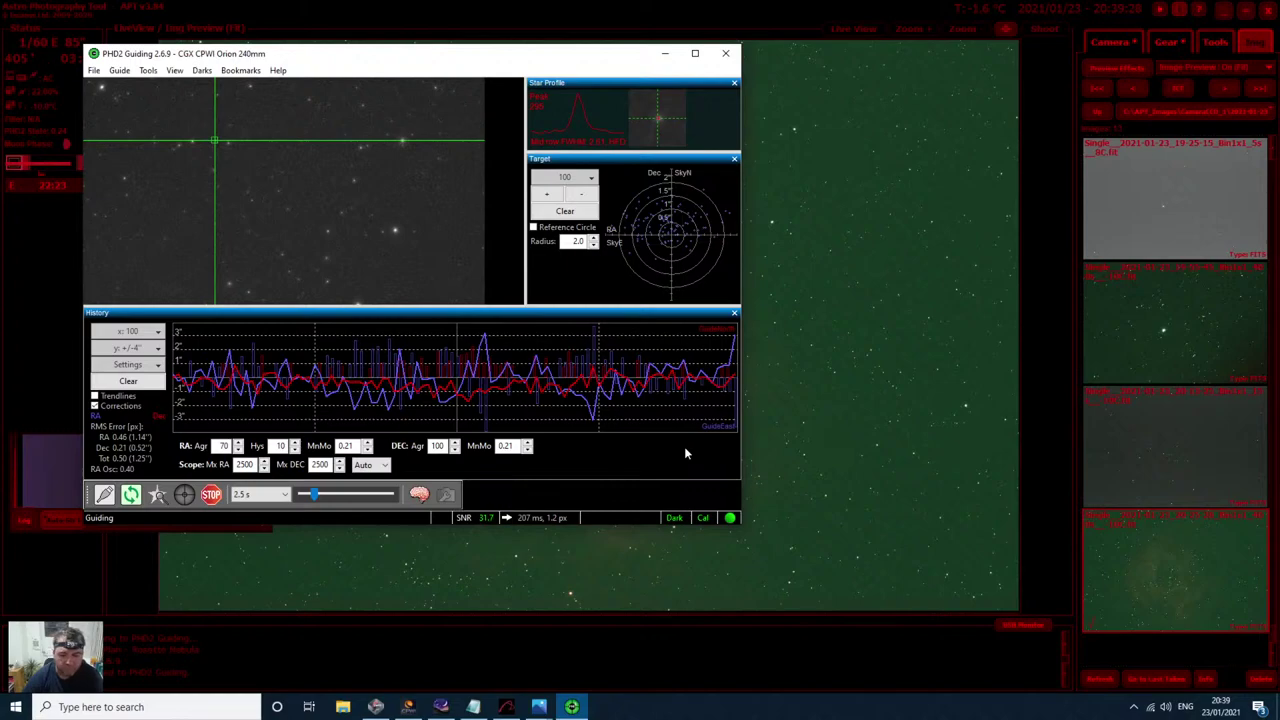
Step: Switch to Stellarium and hide the constellation art
{"action": "left_click", "coordinate": [447, 709]}
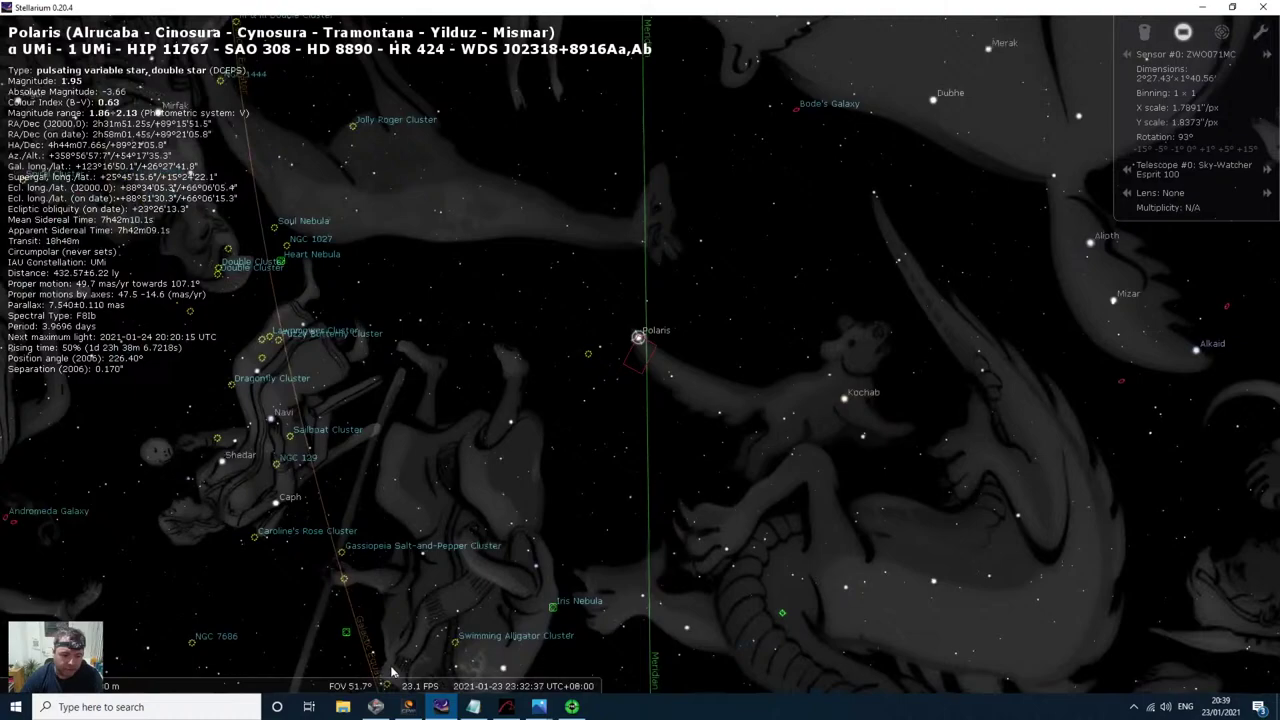
{"action": "mouse_move", "coordinate": [392, 675]}
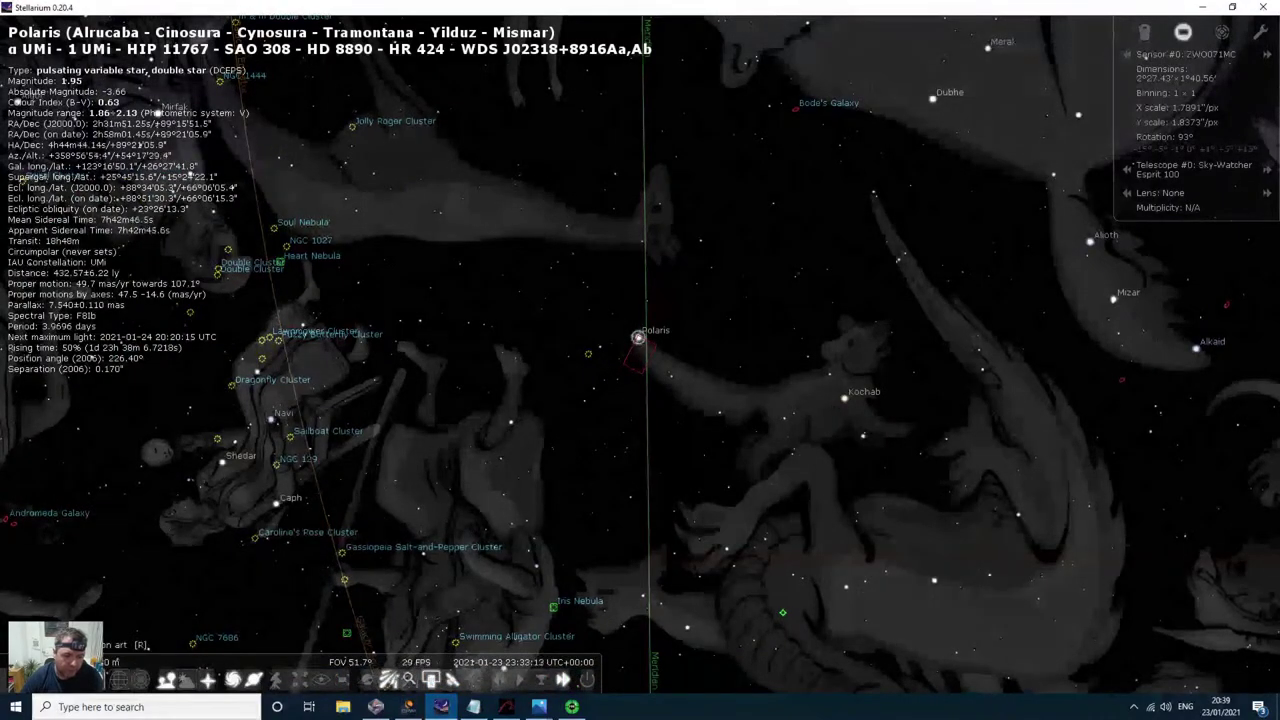
{"action": "left_click", "coordinate": [118, 680]}
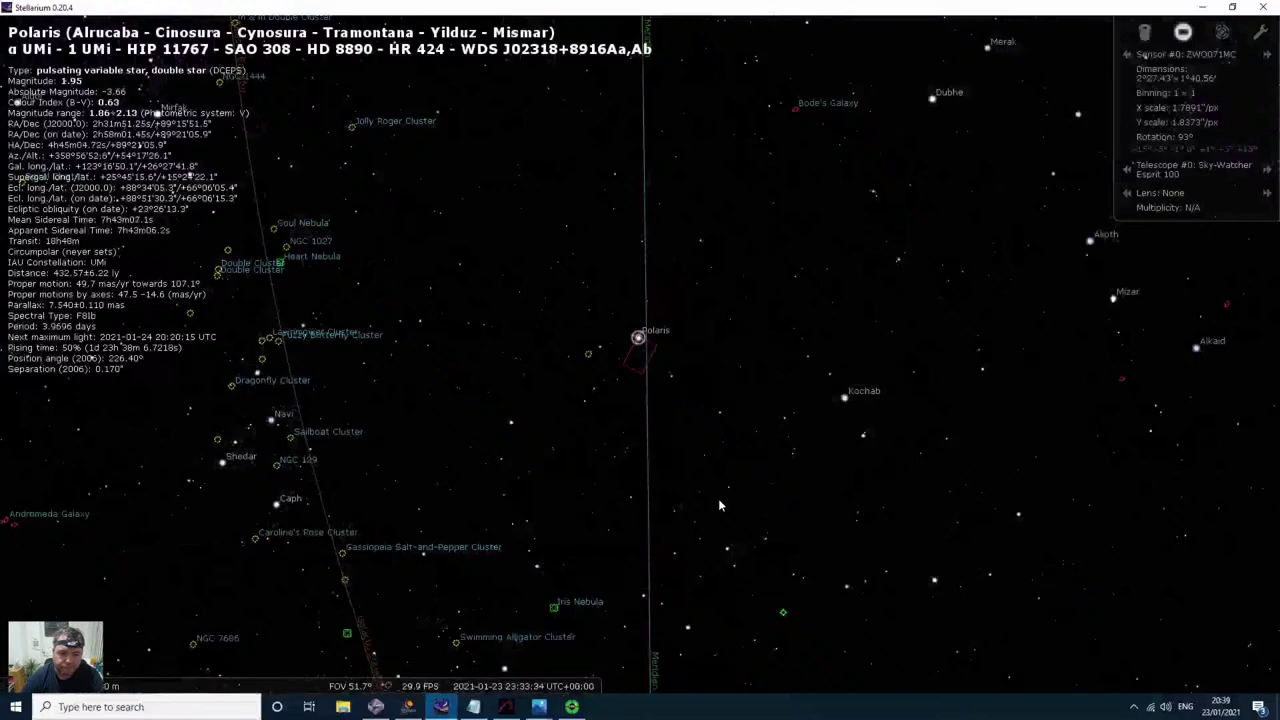
Step: Survey the sky from Polaris around to the eastern and southeastern horizon, widening the field of view
{"action": "left_click_drag", "start_coordinate": [718, 498], "coordinate": [634, 309]}
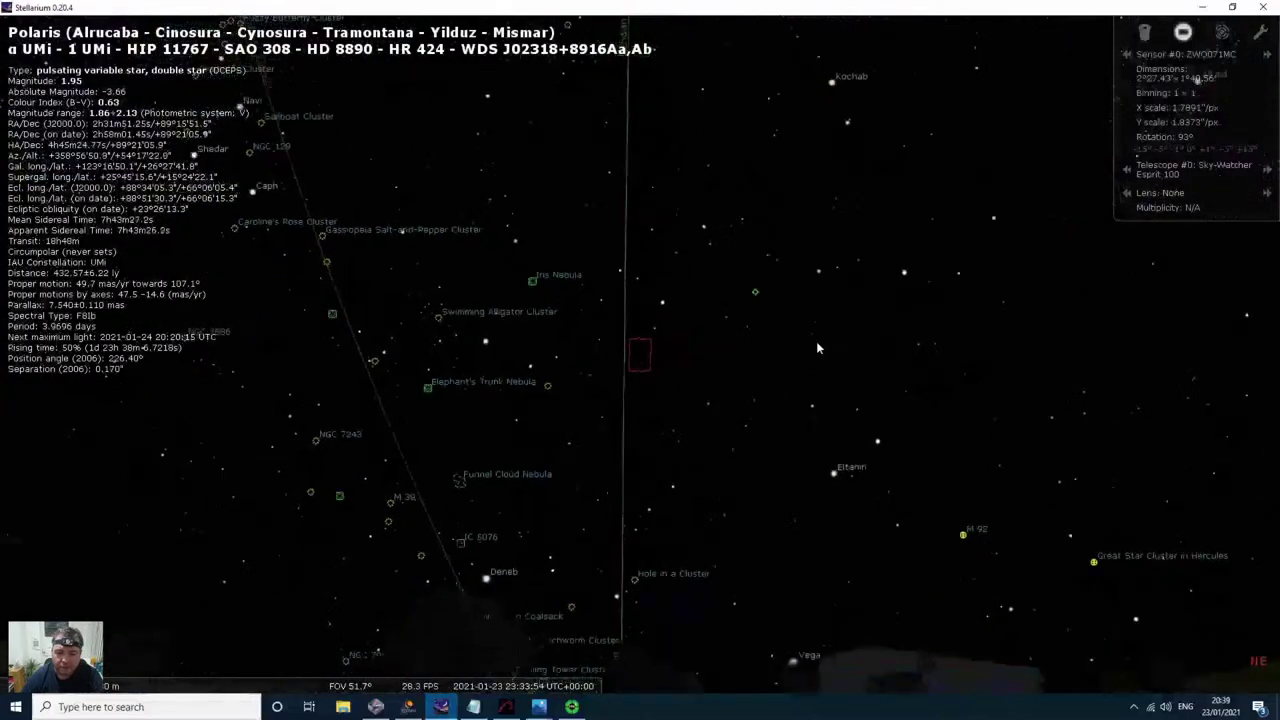
{"action": "left_click_drag", "start_coordinate": [843, 544], "coordinate": [814, 449]}
{"action": "left_click_drag", "start_coordinate": [934, 430], "coordinate": [686, 466]}
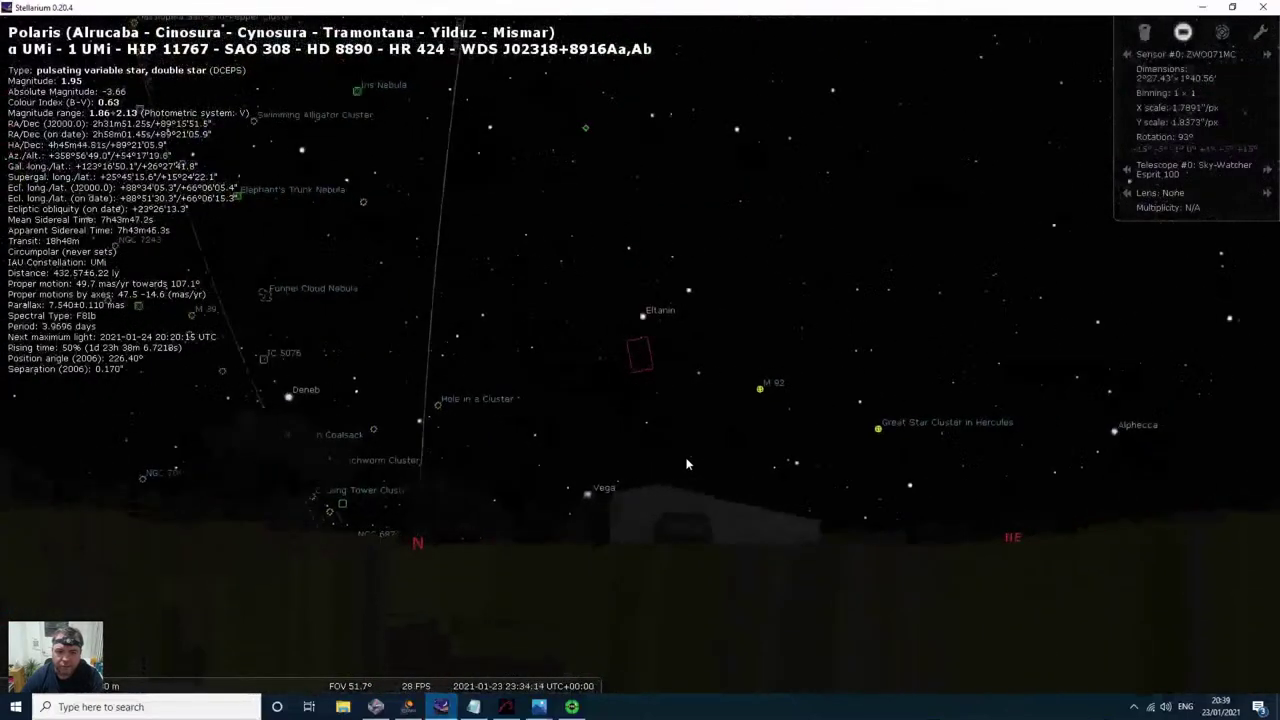
{"action": "left_click_drag", "start_coordinate": [911, 424], "coordinate": [682, 509]}
{"action": "left_click_drag", "start_coordinate": [902, 402], "coordinate": [640, 425]}
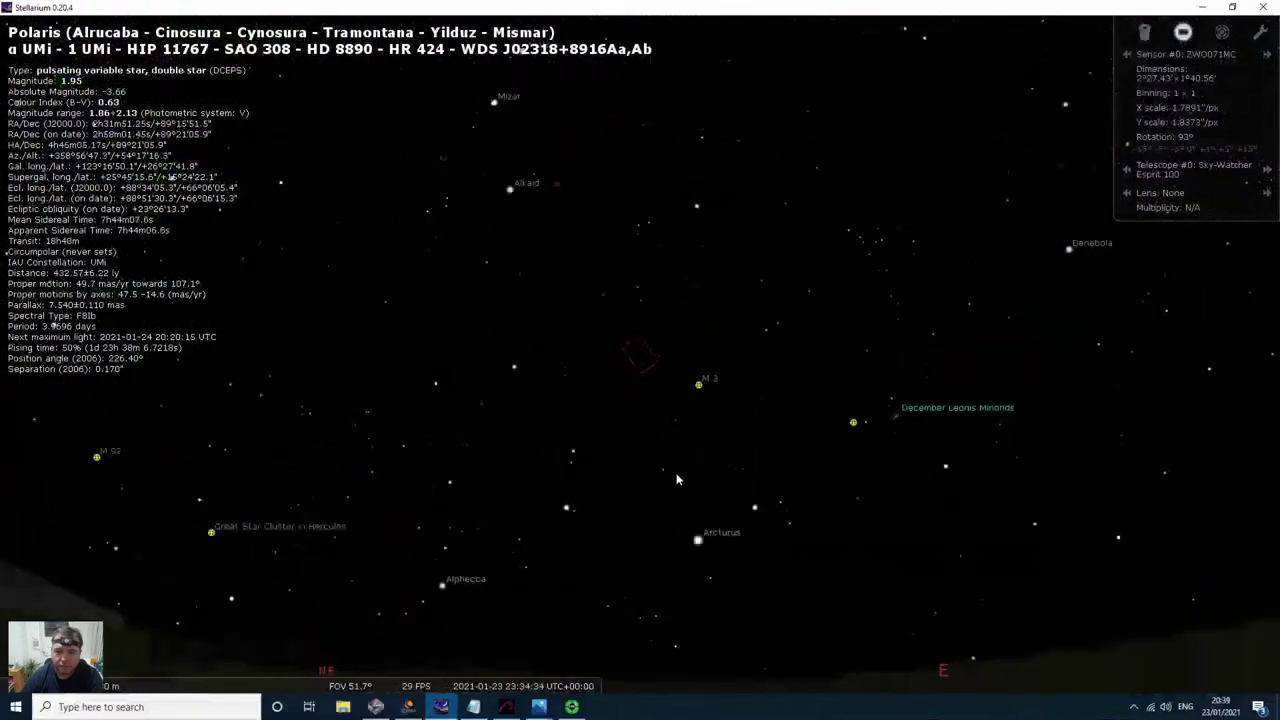
{"action": "scroll", "coordinate": [764, 420], "scroll_direction": "down", "scroll_amount": 5}
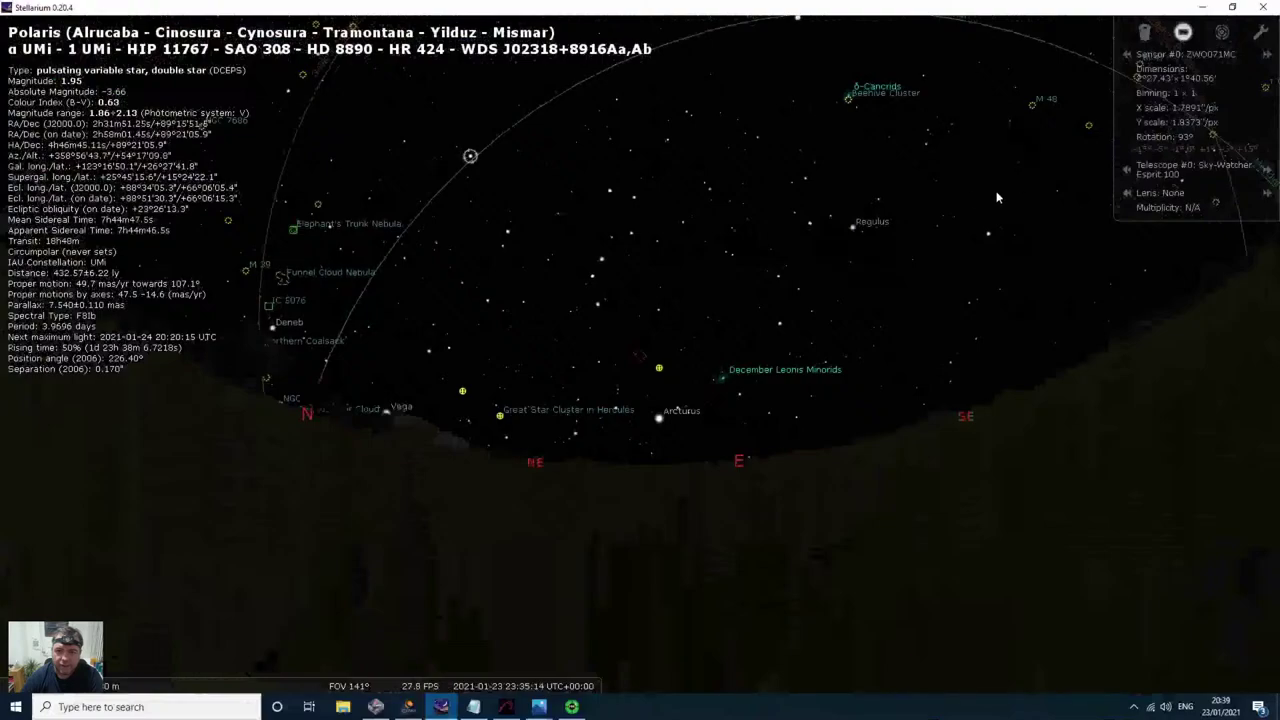
{"action": "left_click_drag", "start_coordinate": [990, 198], "coordinate": [925, 315]}
{"action": "scroll", "coordinate": [951, 248], "scroll_direction": "down", "scroll_amount": 2}
{"action": "left_click_drag", "start_coordinate": [951, 248], "coordinate": [951, 142]}
{"action": "scroll", "coordinate": [883, 210], "scroll_direction": "up", "scroll_amount": 3}
{"action": "left_click_drag", "start_coordinate": [793, 242], "coordinate": [909, 310]}
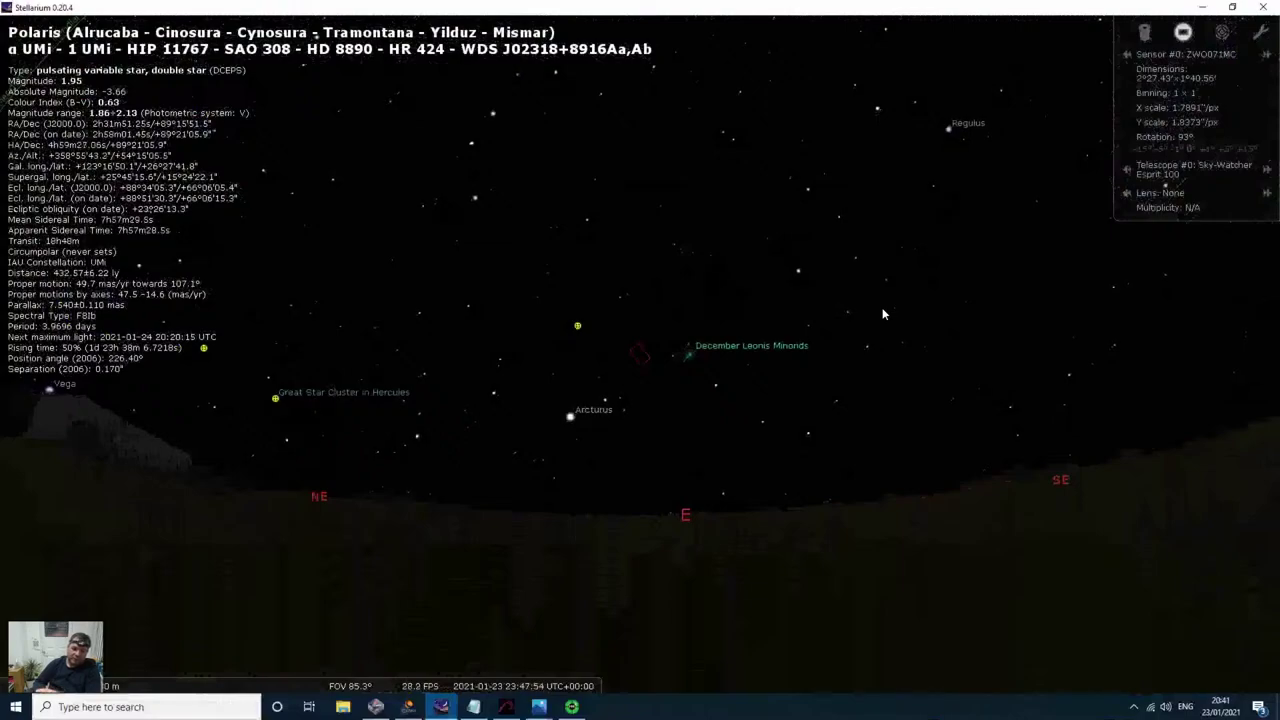
Step: Switch to Astro Photography Tool, open Session Craft over the preview image and examine its meridian flip options
{"action": "left_click", "coordinate": [506, 707]}
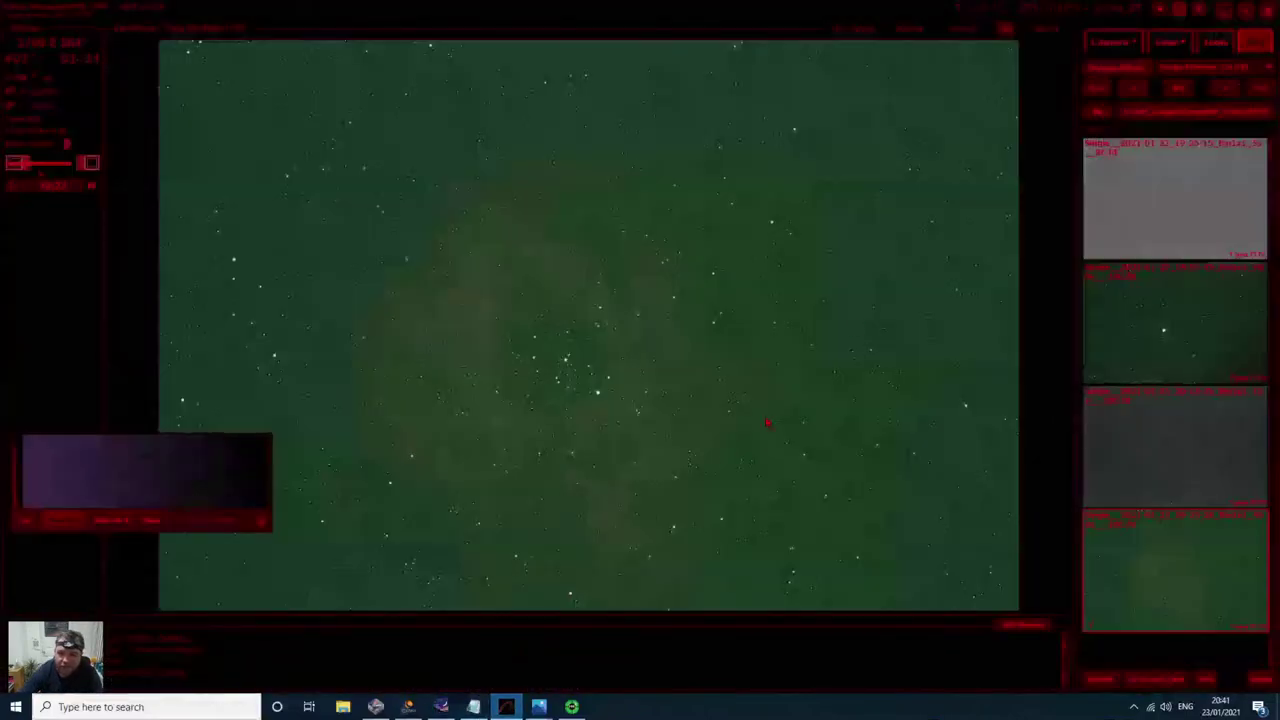
{"action": "left_click", "coordinate": [1116, 46]}
{"action": "left_click", "coordinate": [1168, 44]}
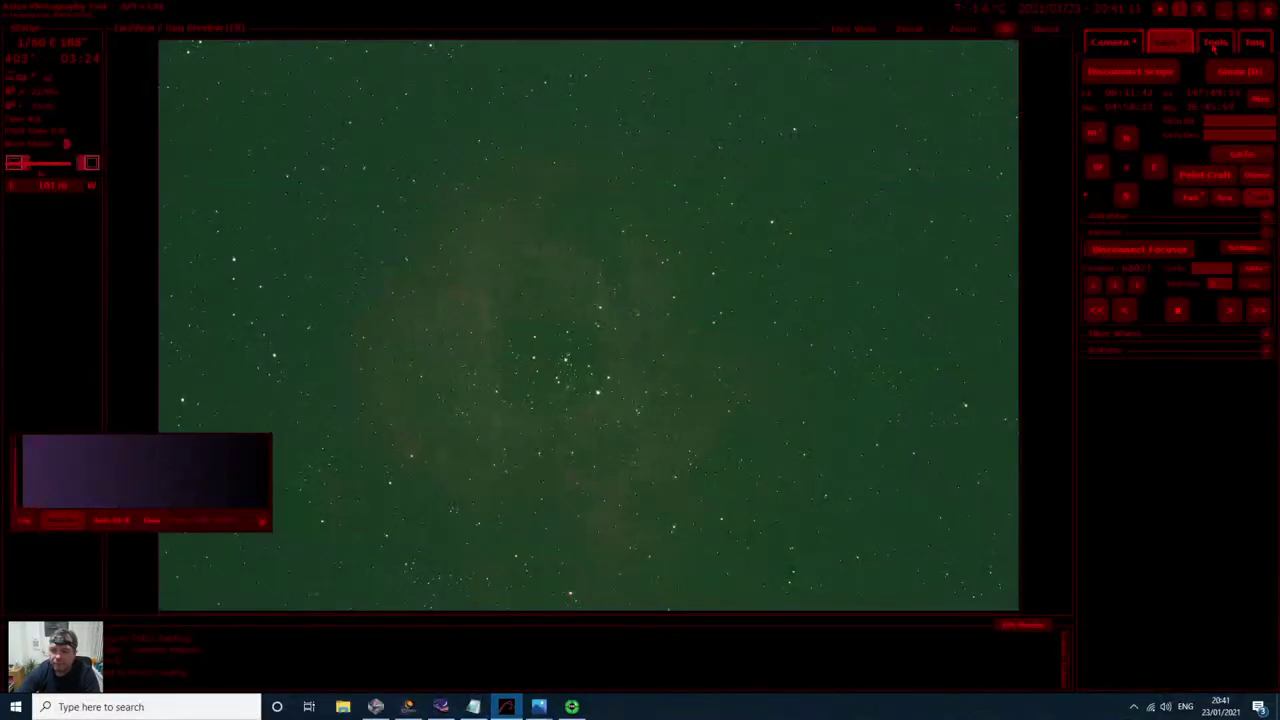
{"action": "left_click", "coordinate": [1215, 46]}
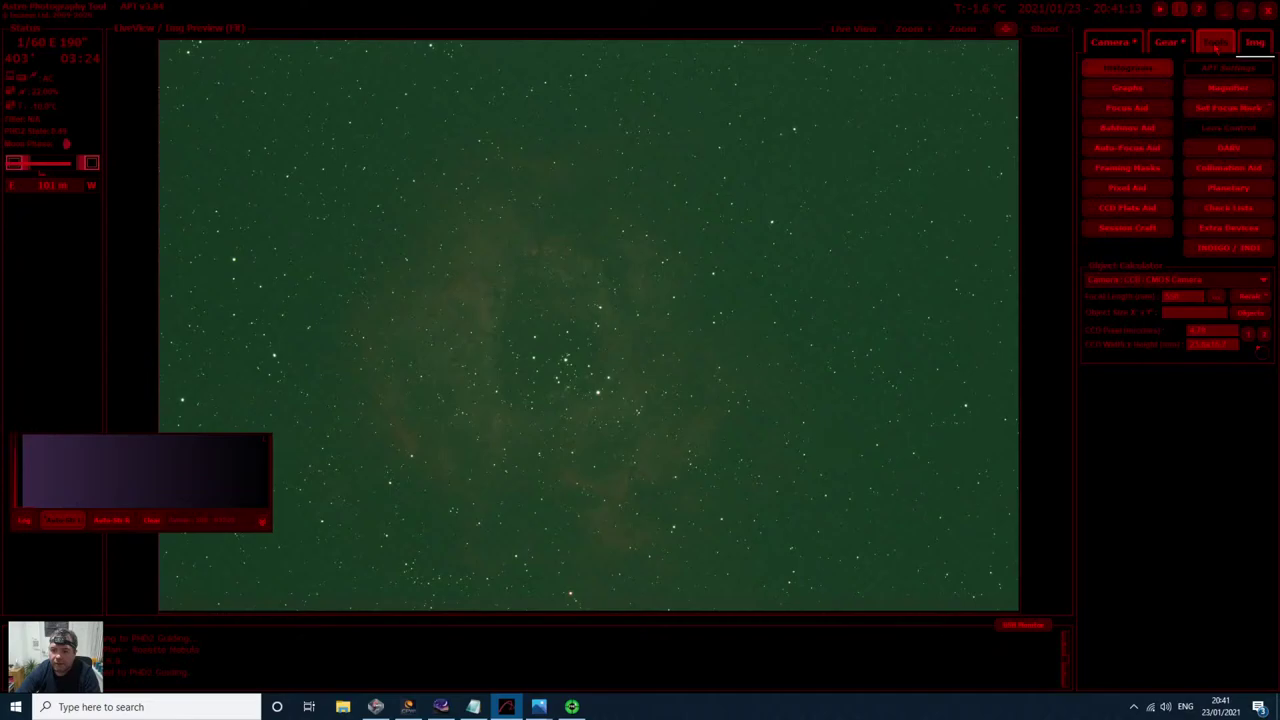
{"action": "left_click", "coordinate": [1127, 227]}
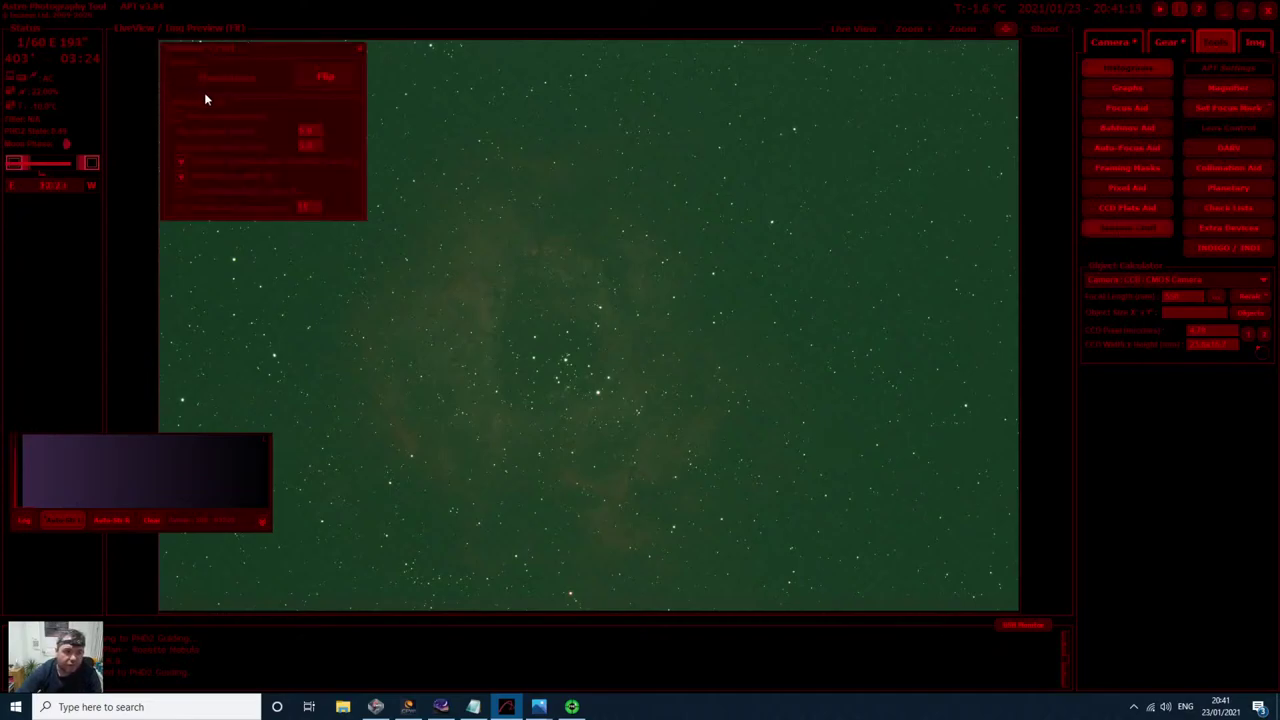
{"action": "left_click_drag", "start_coordinate": [242, 58], "coordinate": [250, 64]}
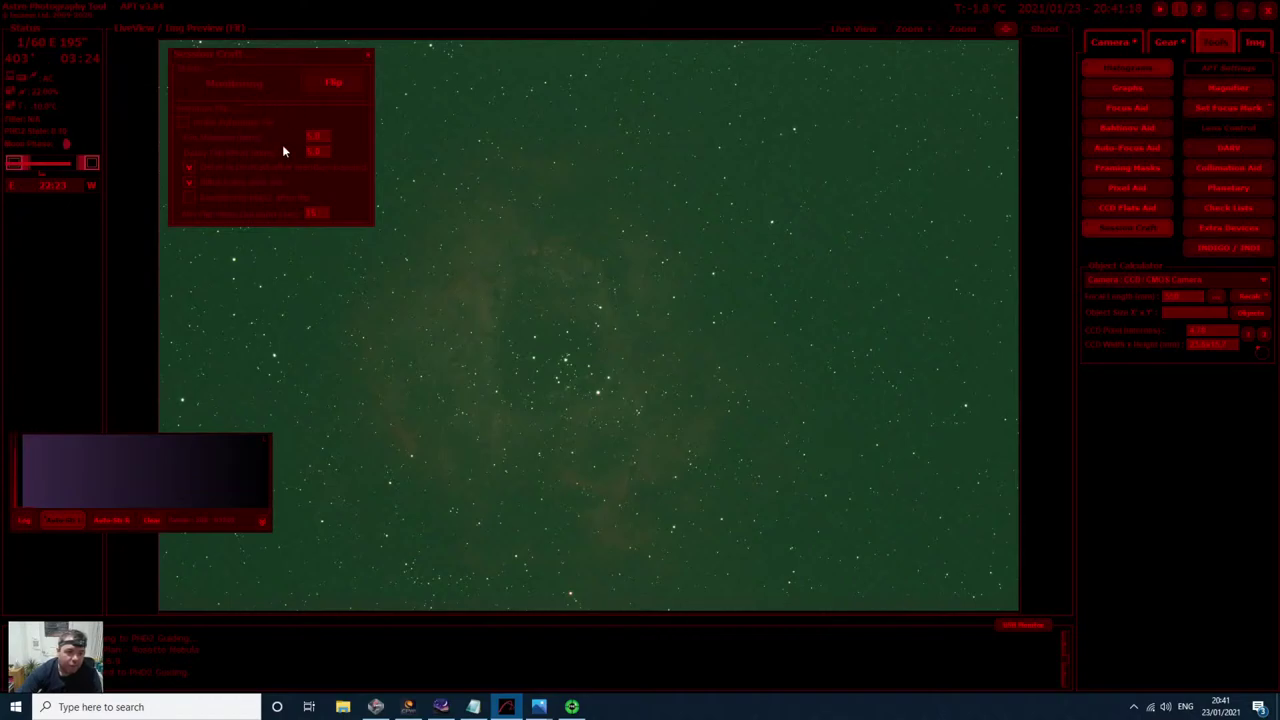
{"action": "mouse_move", "coordinate": [316, 172]}
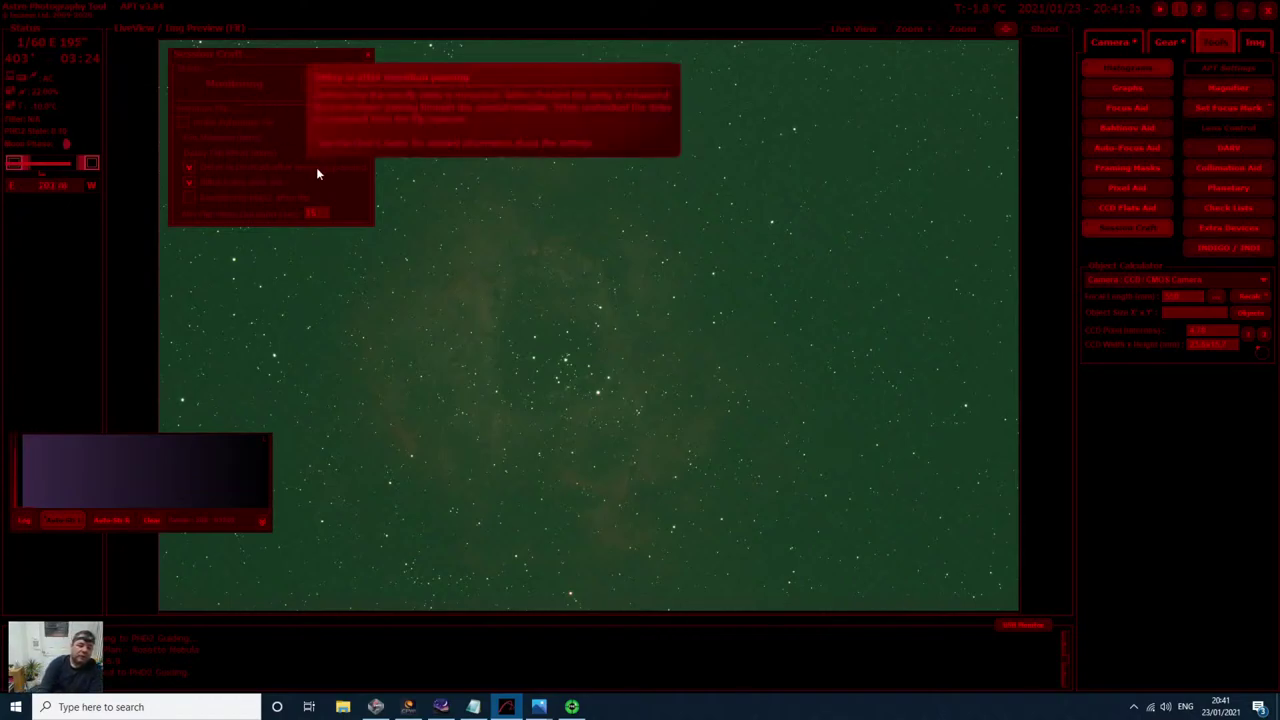